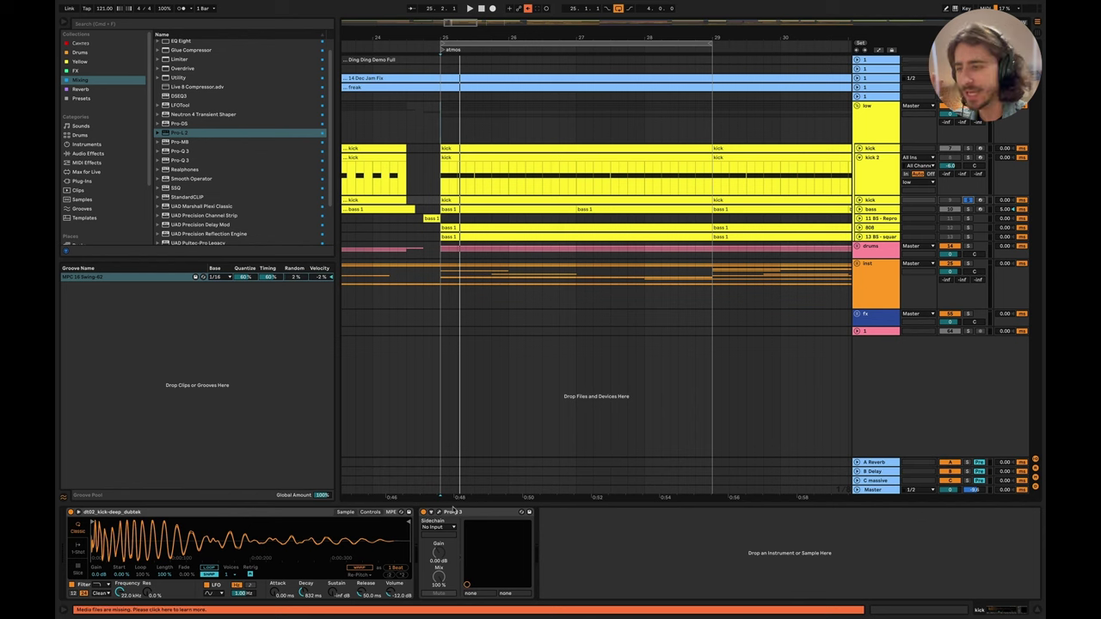
# Step: Check the soloed sampled kick's spectrum in its Pro-Q 3 during playback, and solo the bass track alongside it
pyautogui.click(439, 514)
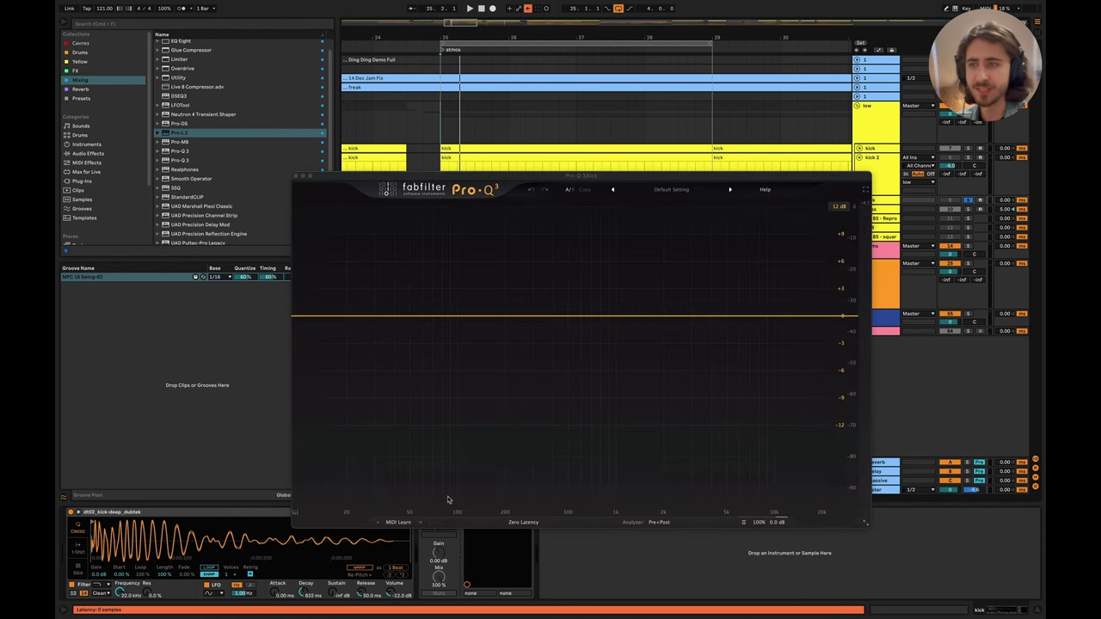
pyautogui.press('space')
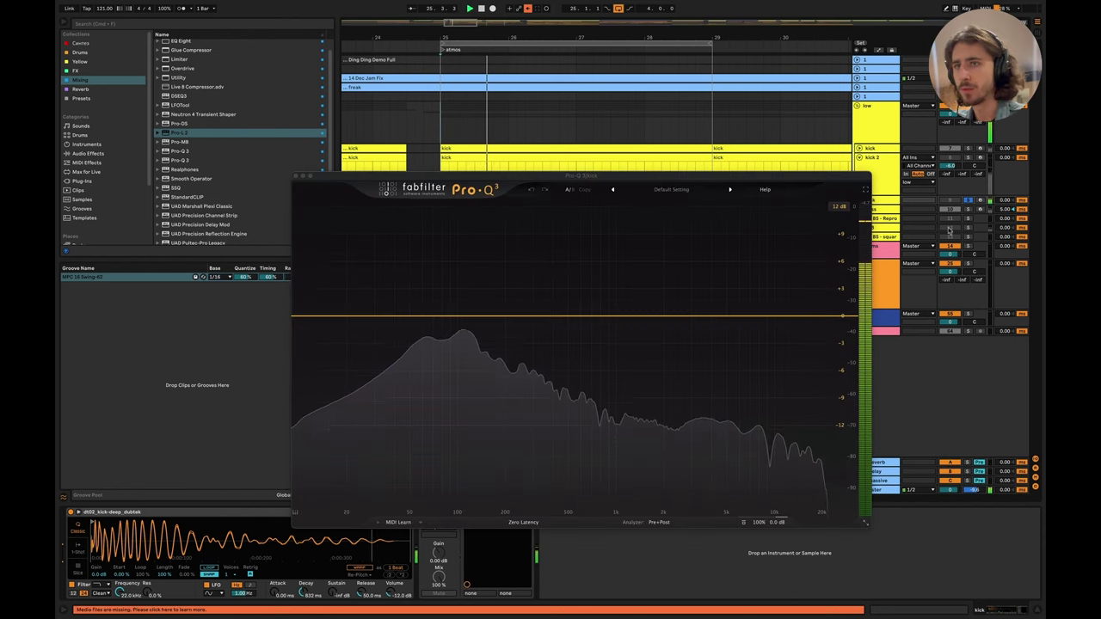
pyautogui.press('space')
pyautogui.press('space')
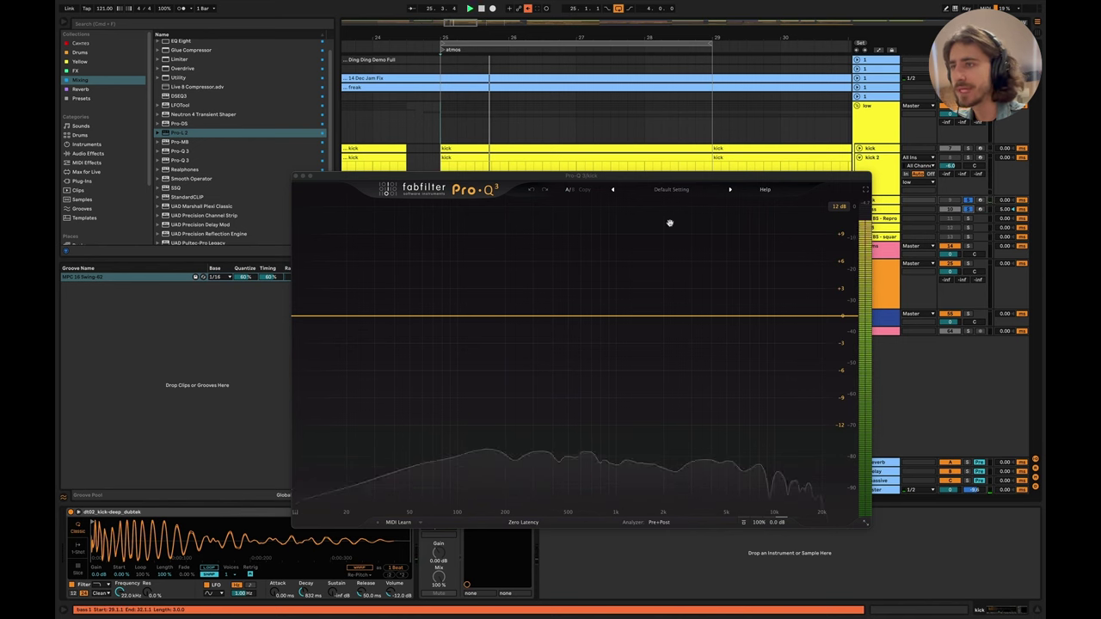
pyautogui.click(296, 175)
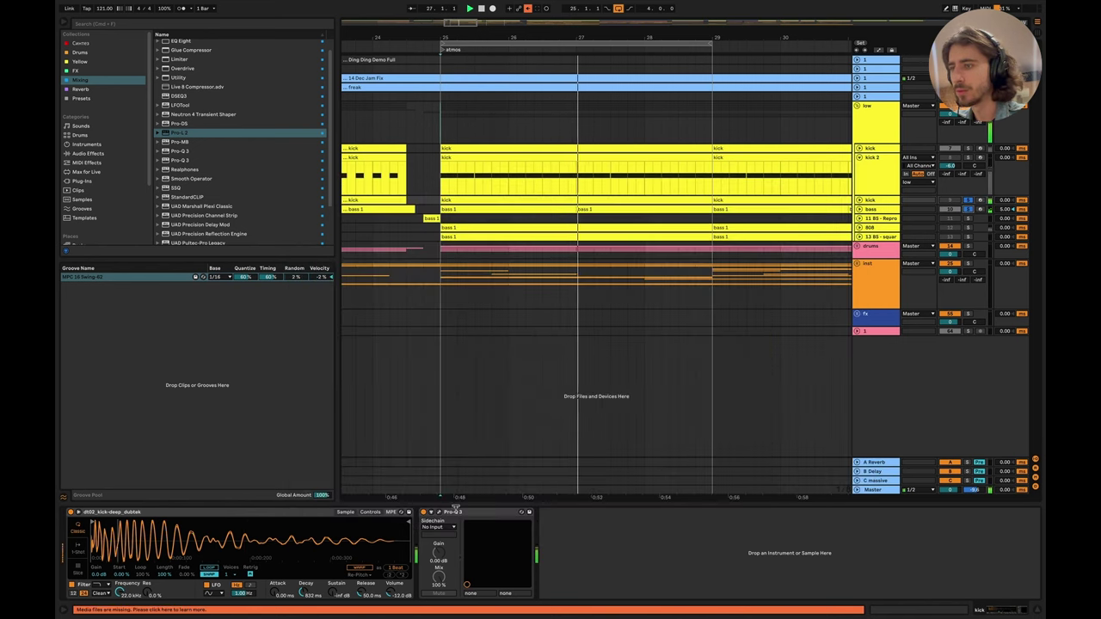
pyautogui.press('space')
# Step: Toggle Saturn 2 on the low group and play the loop to audition the kick and bass
pyautogui.click(872, 125)
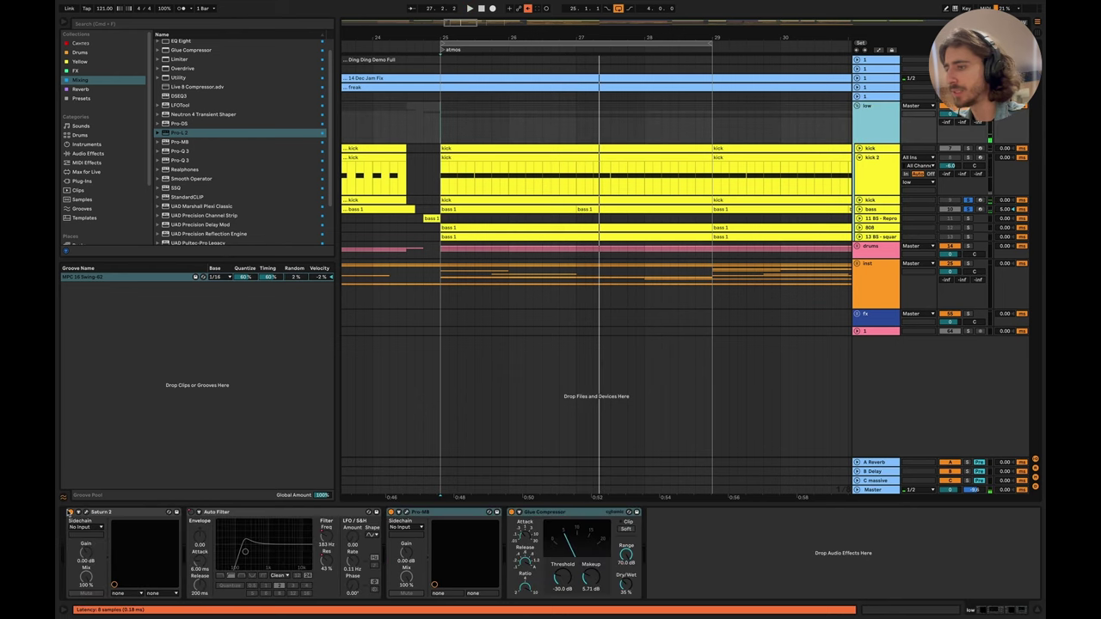
pyautogui.click(69, 513)
pyautogui.press('space')
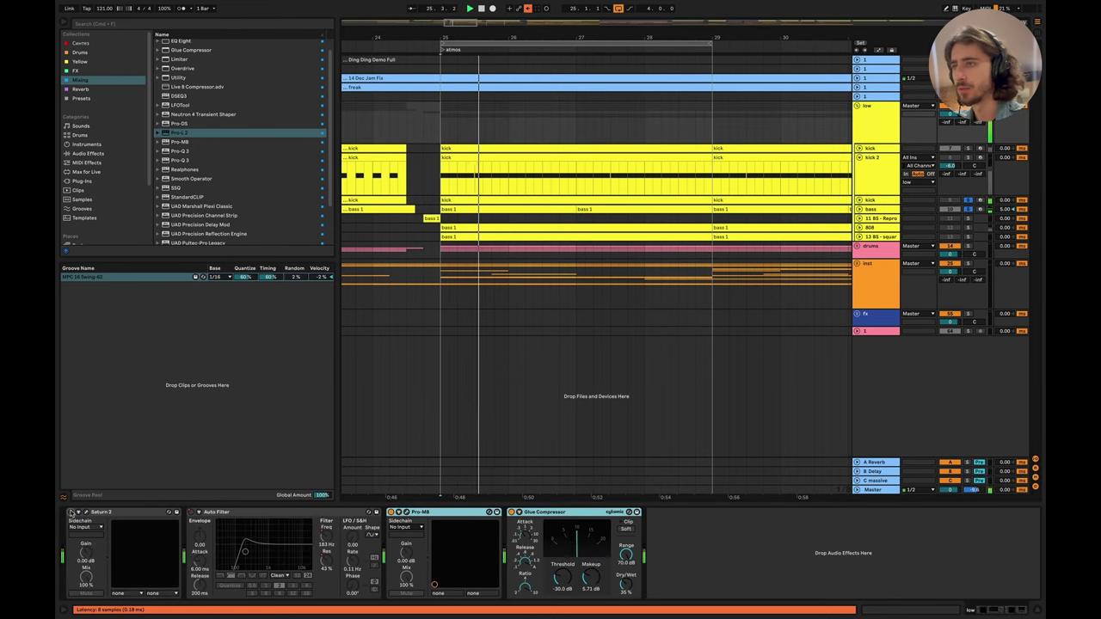
# Step: Unfold the soloed kick track and lower its volume to about -9 dB while auditioning it with the bass
pyautogui.click(859, 199)
pyautogui.press('space')
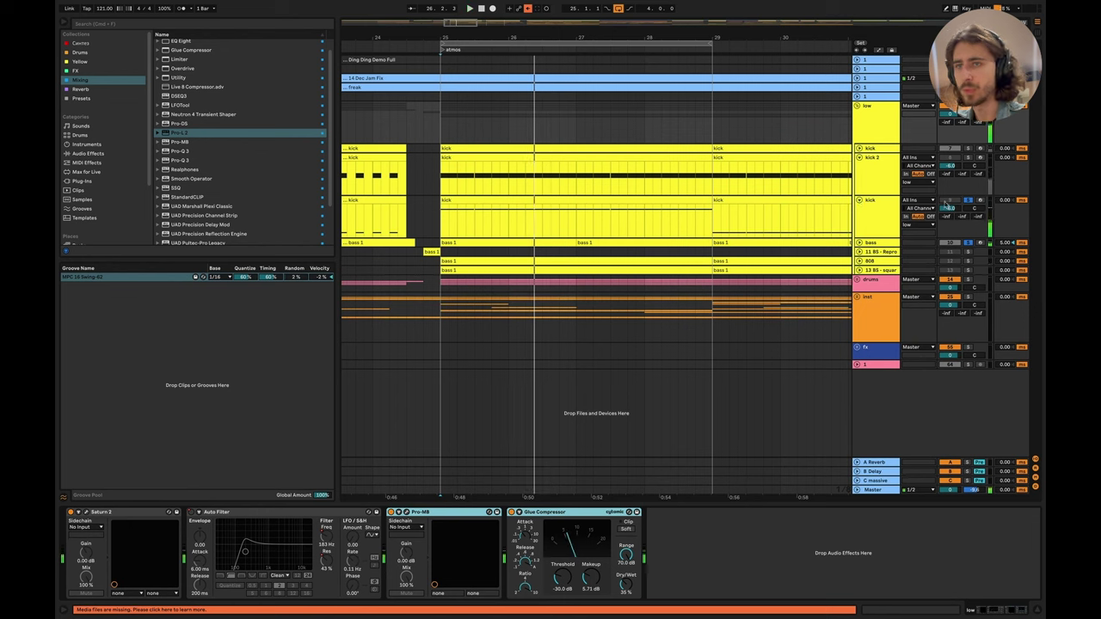
pyautogui.click(951, 208)
pyautogui.press('space')
pyautogui.moveTo(951, 209); pyautogui.dragTo(951, 215)
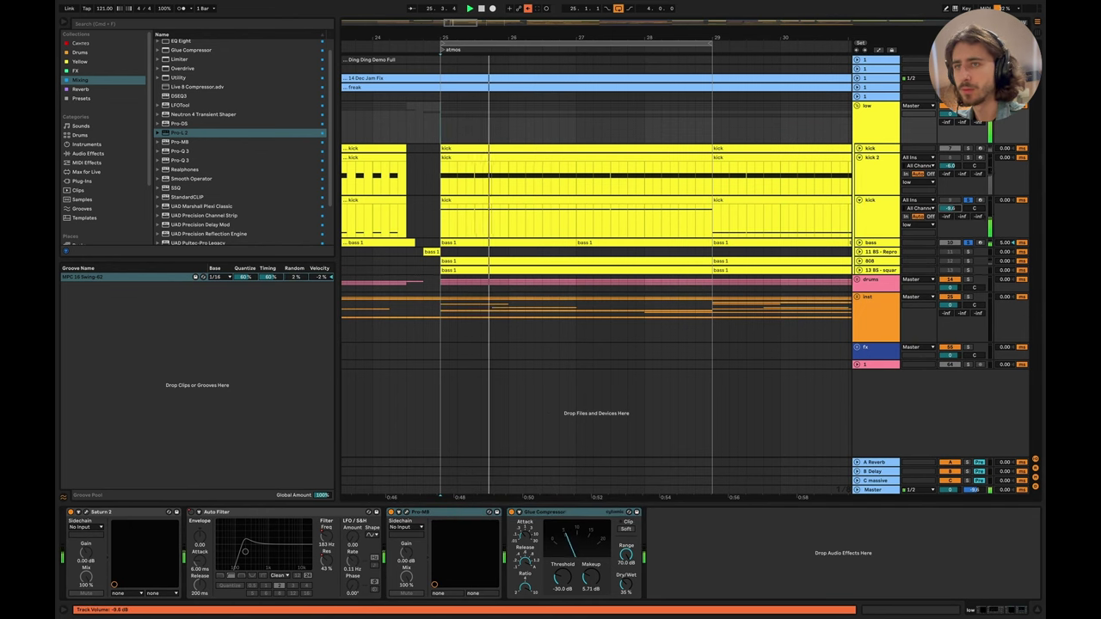
# Step: Shorten the decay of the soloed kick's sampler to 587 ms and play the loop with it
pyautogui.click(876, 208)
pyautogui.press('space')
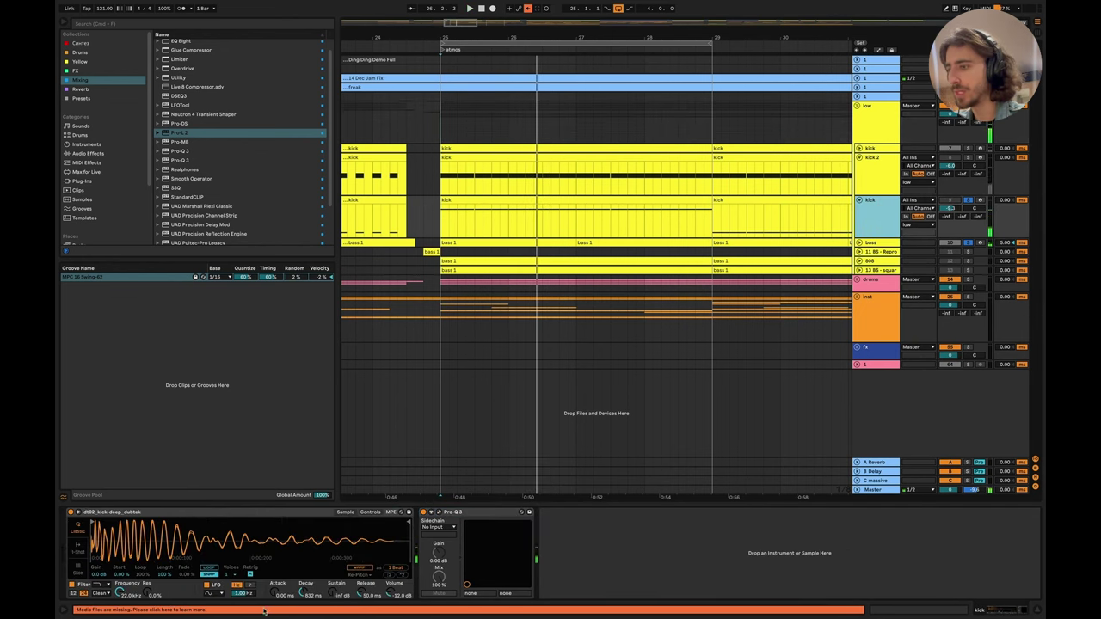
pyautogui.moveTo(306, 593); pyautogui.dragTo(306, 585)
pyautogui.press('space')
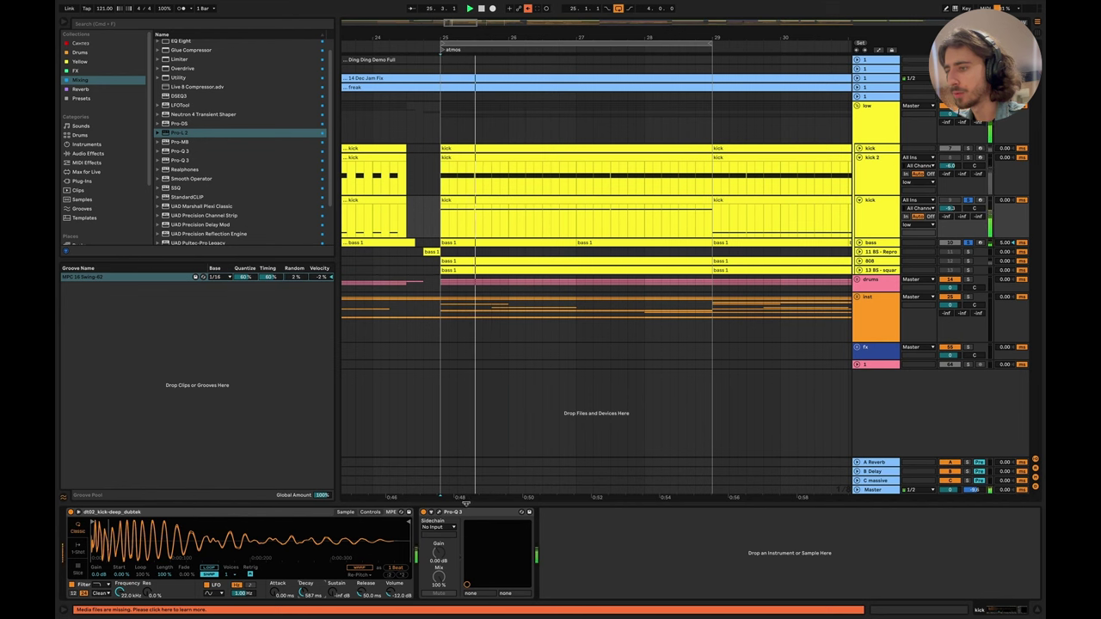
# Step: Add a 12 dB/oct high-cut band in the sampled kick's Pro-Q 3 and sweep it down to about 1 kHz
pyautogui.click(439, 513)
pyautogui.click(827, 315)
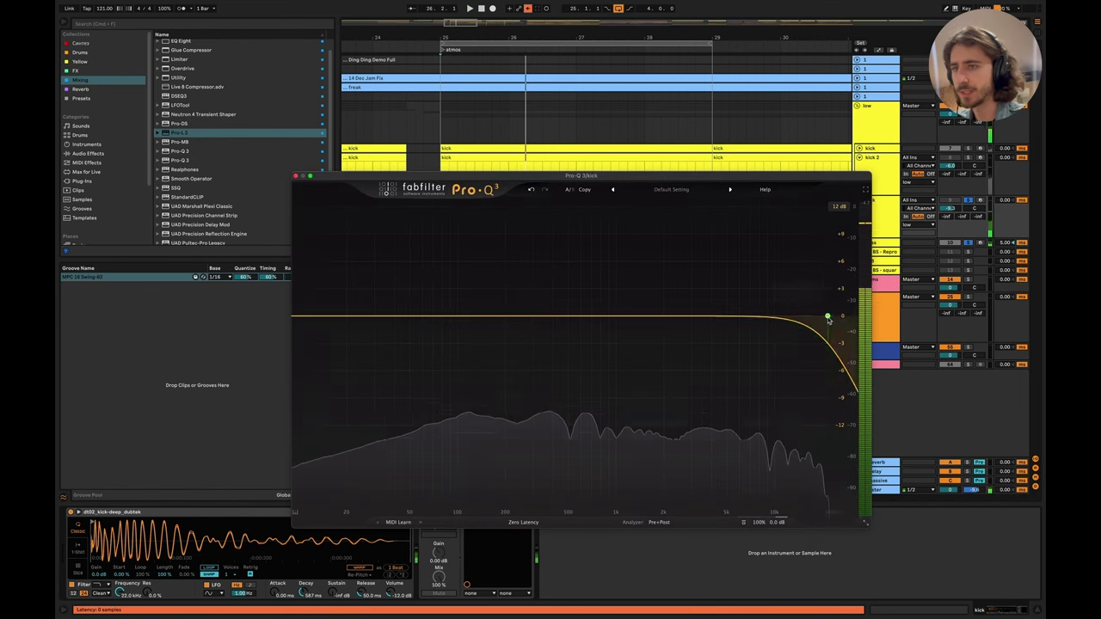
pyautogui.moveTo(828, 315); pyautogui.dragTo(632, 288)
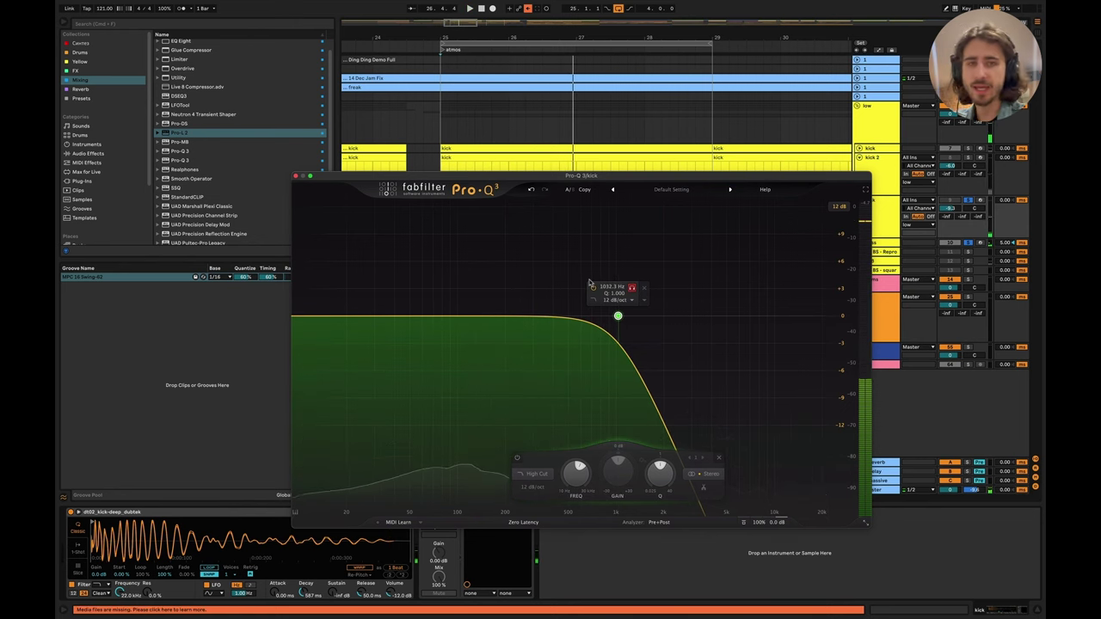
pyautogui.click(296, 177)
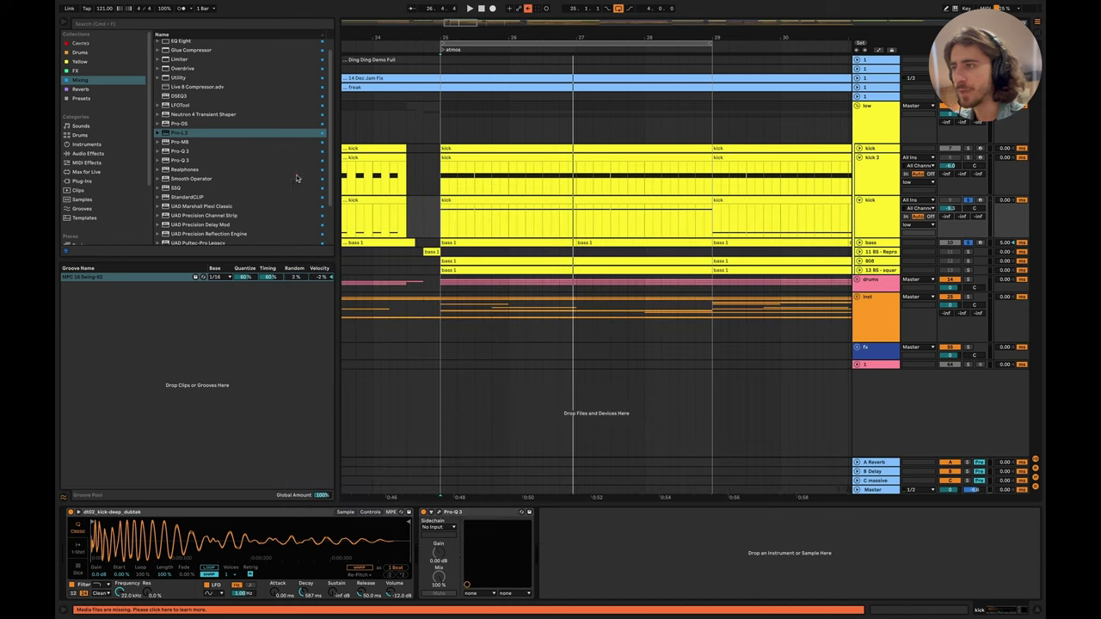
# Step: Turn off the Realphones plug-in on the Master track
pyautogui.click(871, 489)
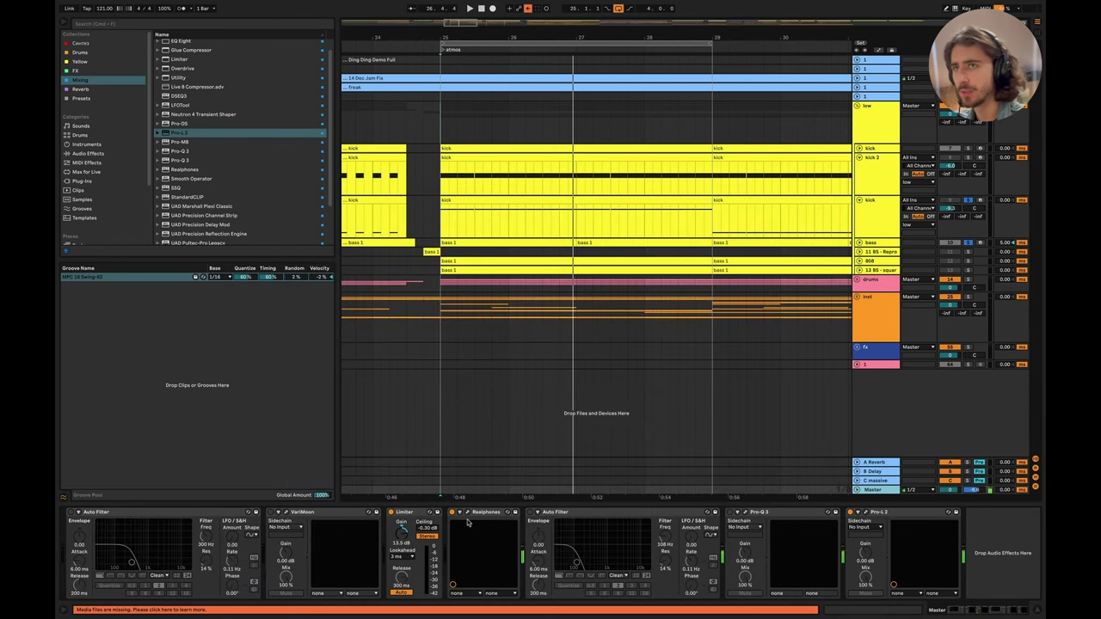
pyautogui.press('space')
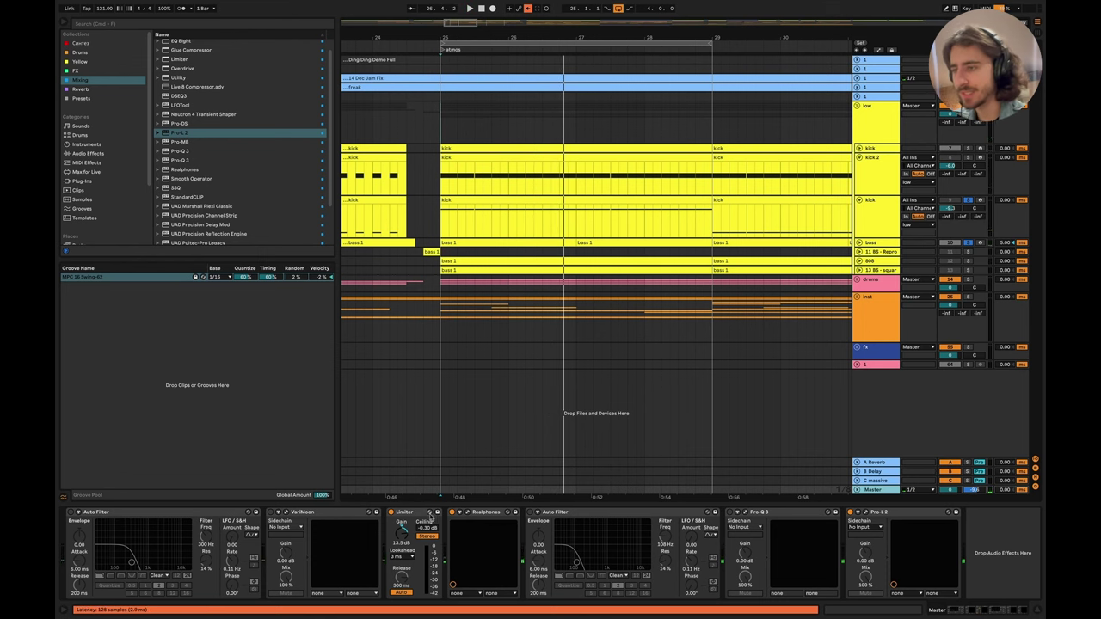
pyautogui.click(452, 512)
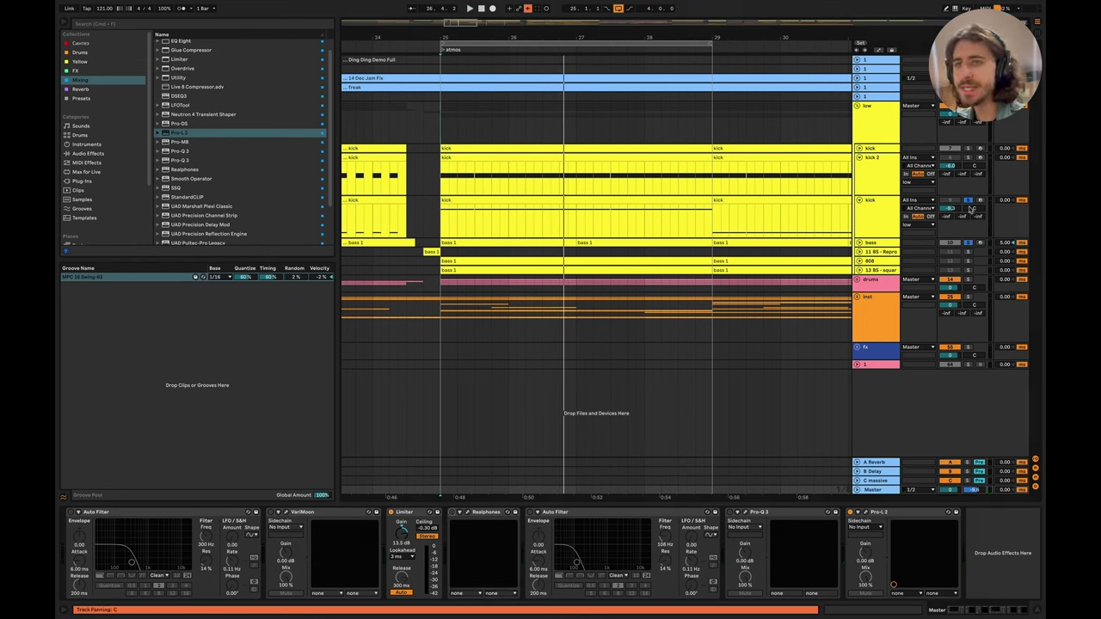
# Step: Unsolo the sampled kick and view the pitch and amplitude envelopes of the Kick 2 synth on the first kick track
pyautogui.click(968, 199)
pyautogui.click(890, 149)
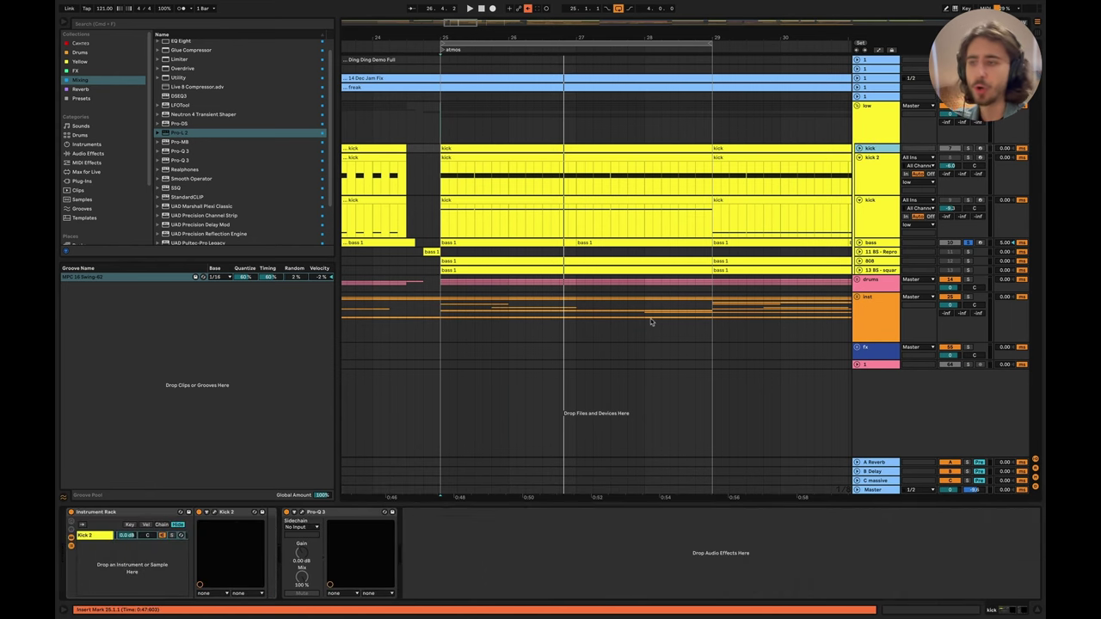
pyautogui.click(222, 514)
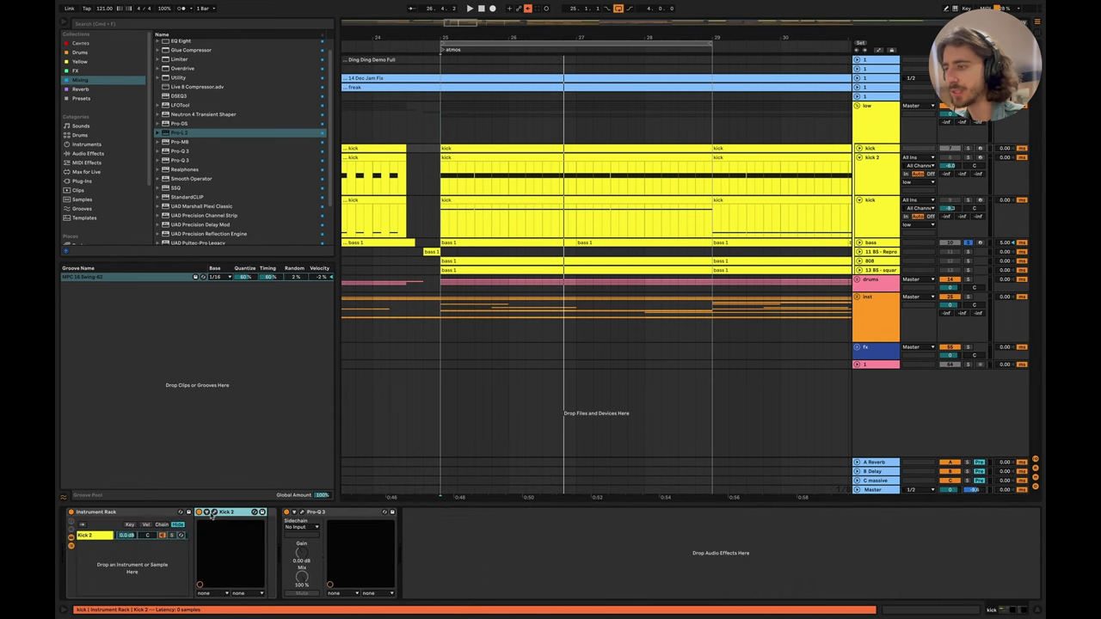
pyautogui.click(214, 513)
pyautogui.click(214, 513)
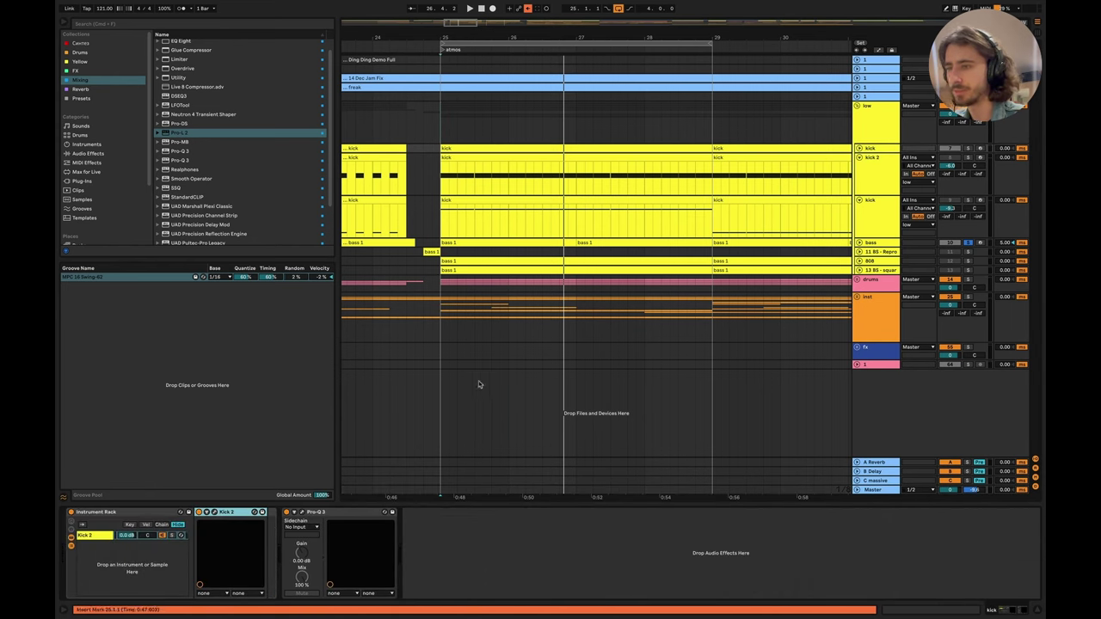
pyautogui.click(215, 513)
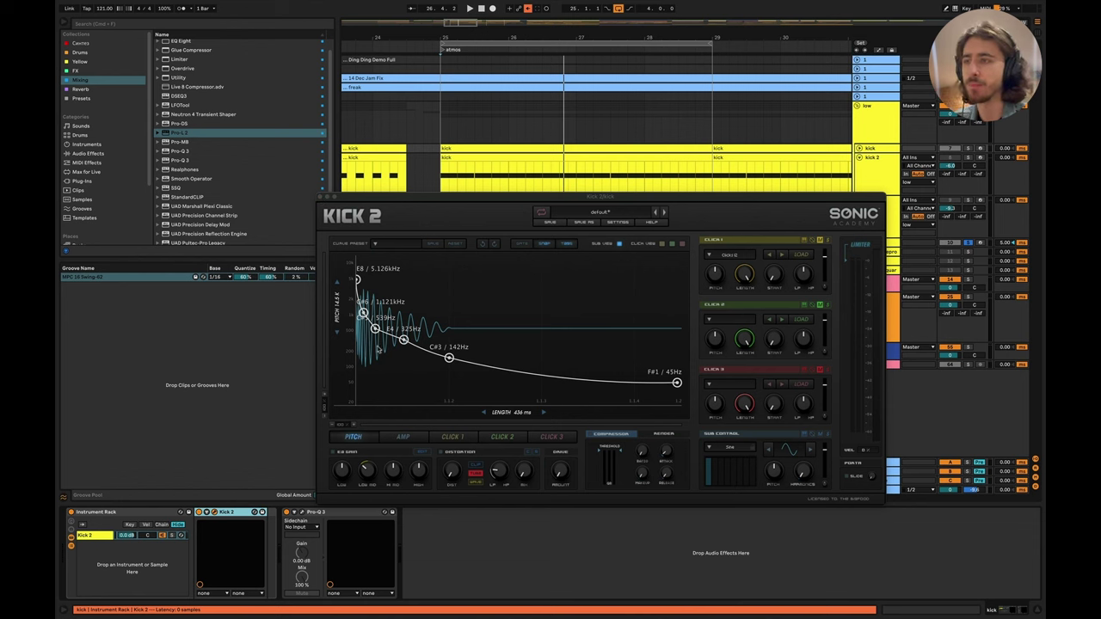
pyautogui.click(403, 437)
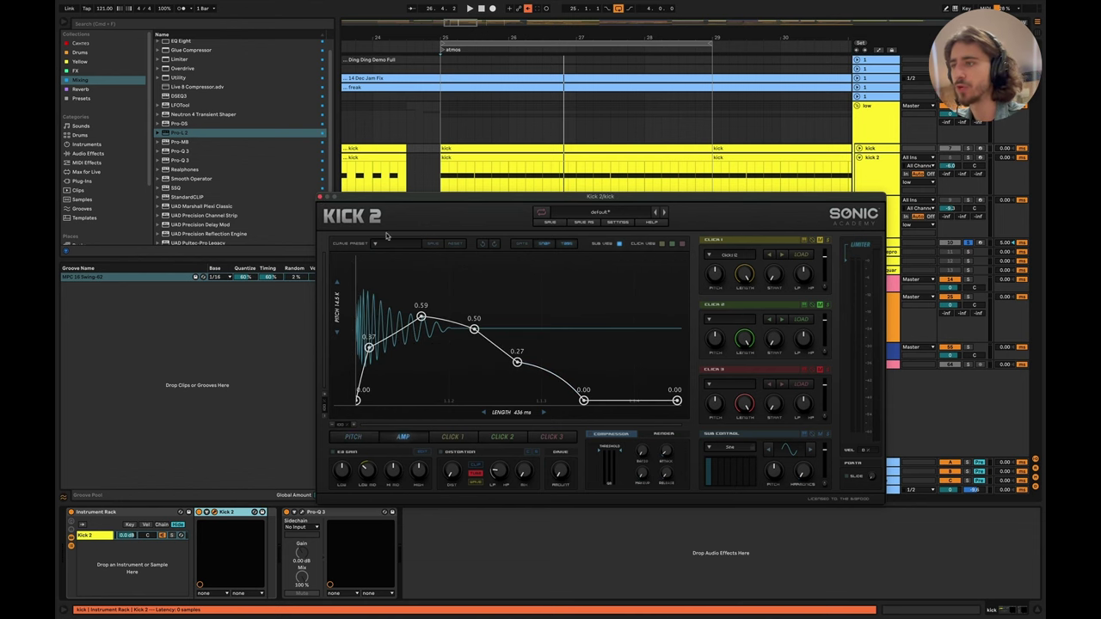
pyautogui.click(319, 197)
# Step: Solo the first kick track together with the bass and play the loop to hear the combination
pyautogui.click(969, 148)
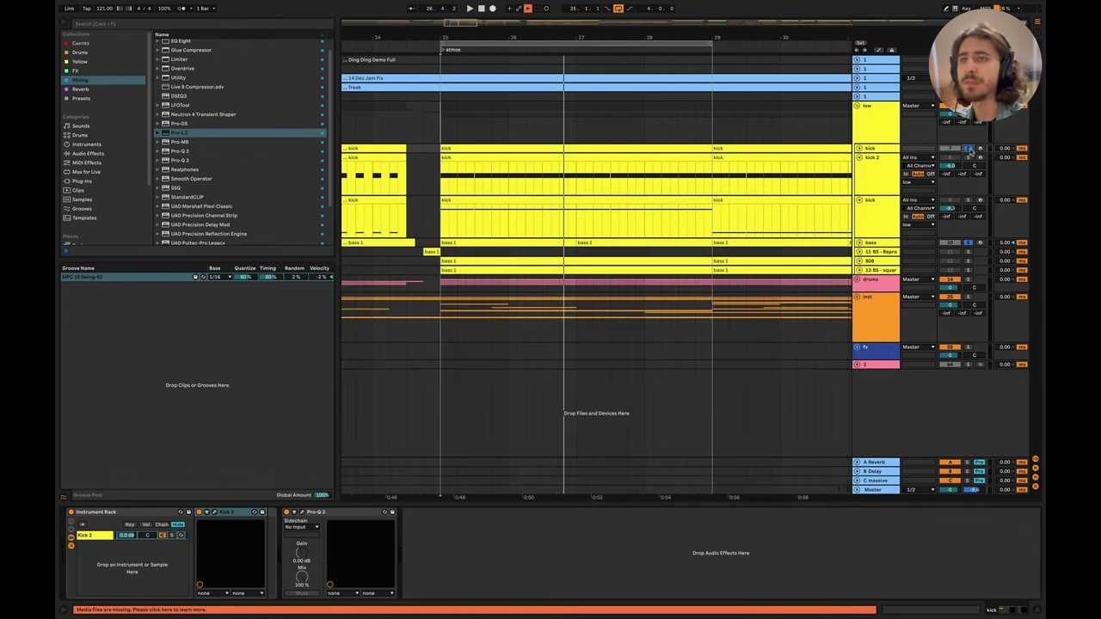
pyautogui.press('space')
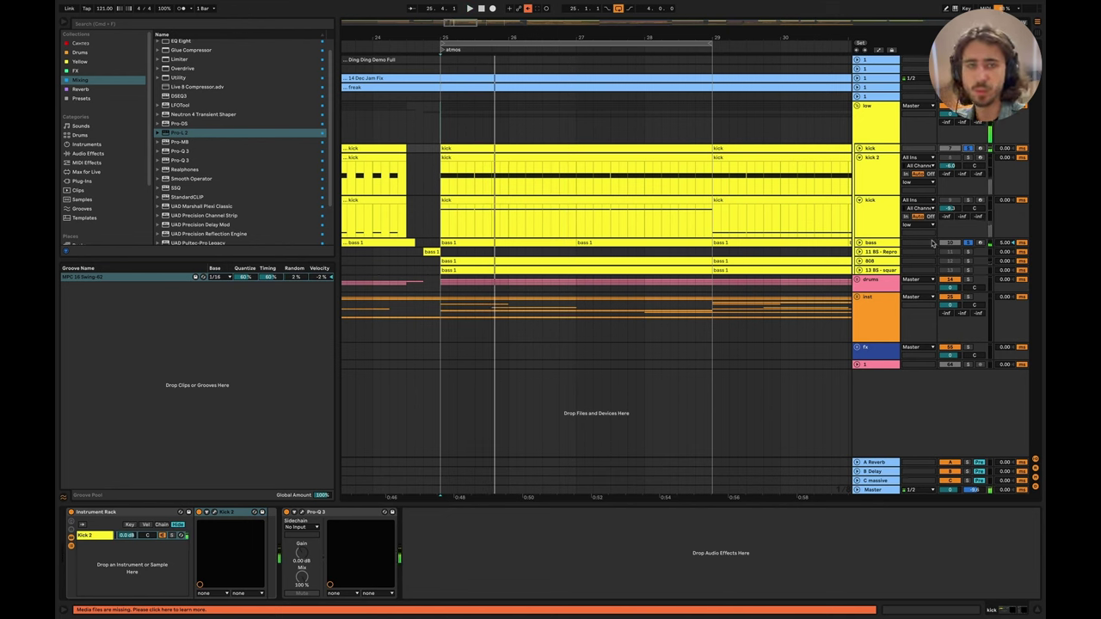
pyautogui.press('space')
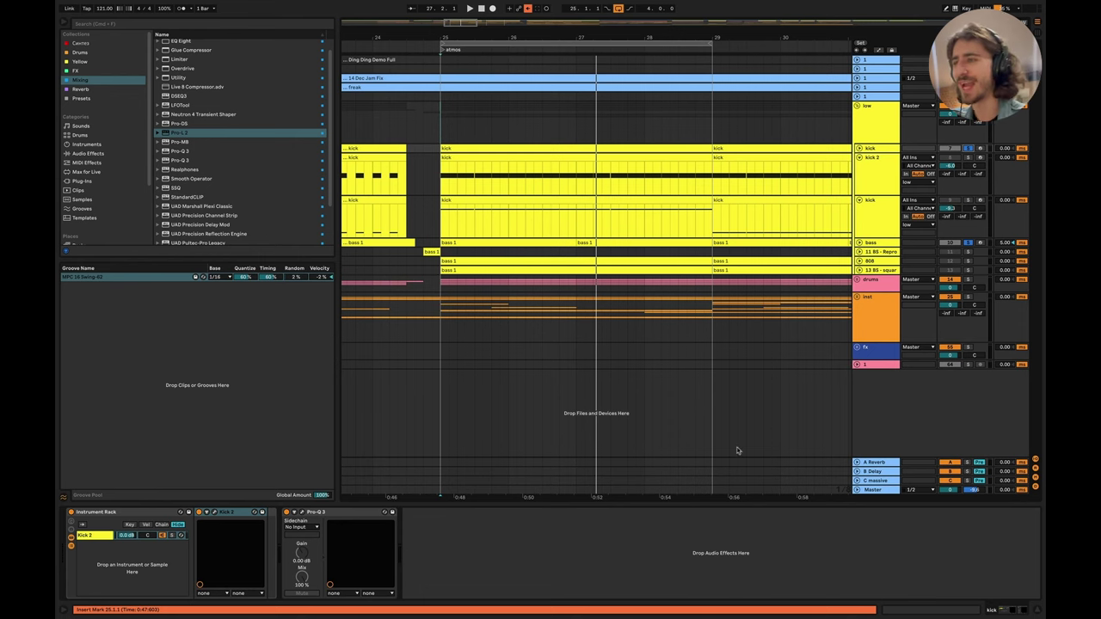
# Step: Switch to the Keynote presentation and review the slides on comparing two kicks and on judging whether a kick is good
pyautogui.press('super+Tab')
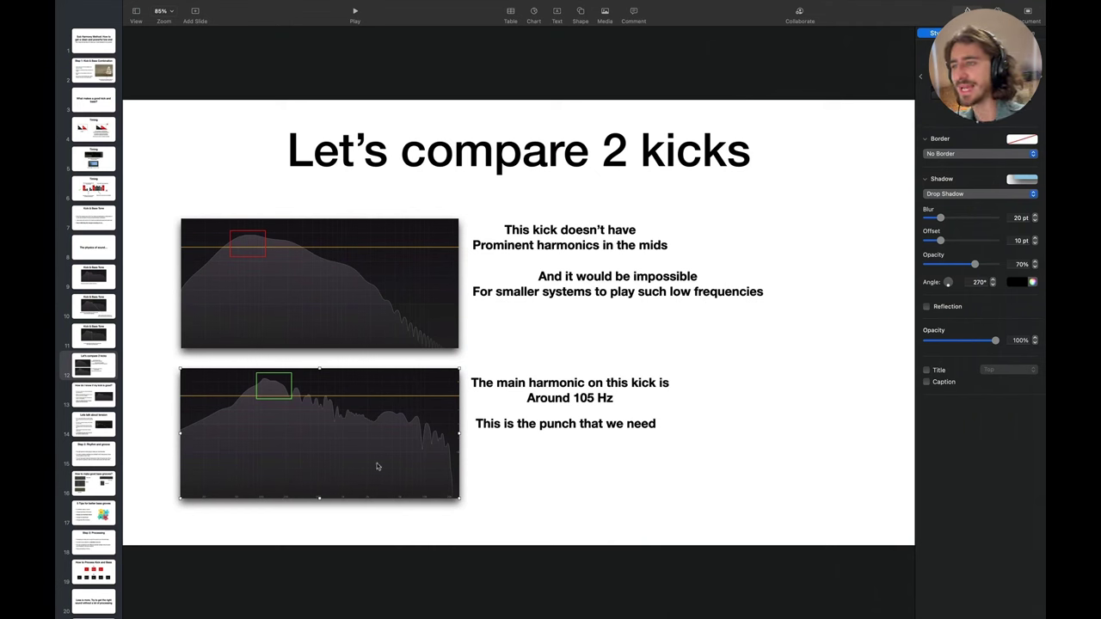
pyautogui.click(491, 332)
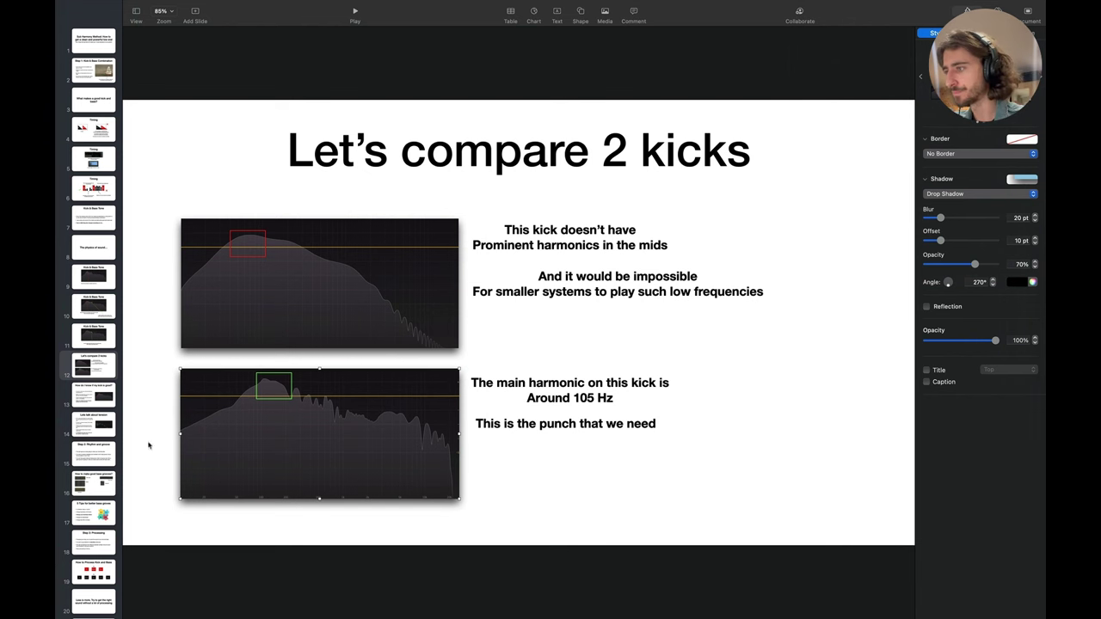
pyautogui.click(81, 398)
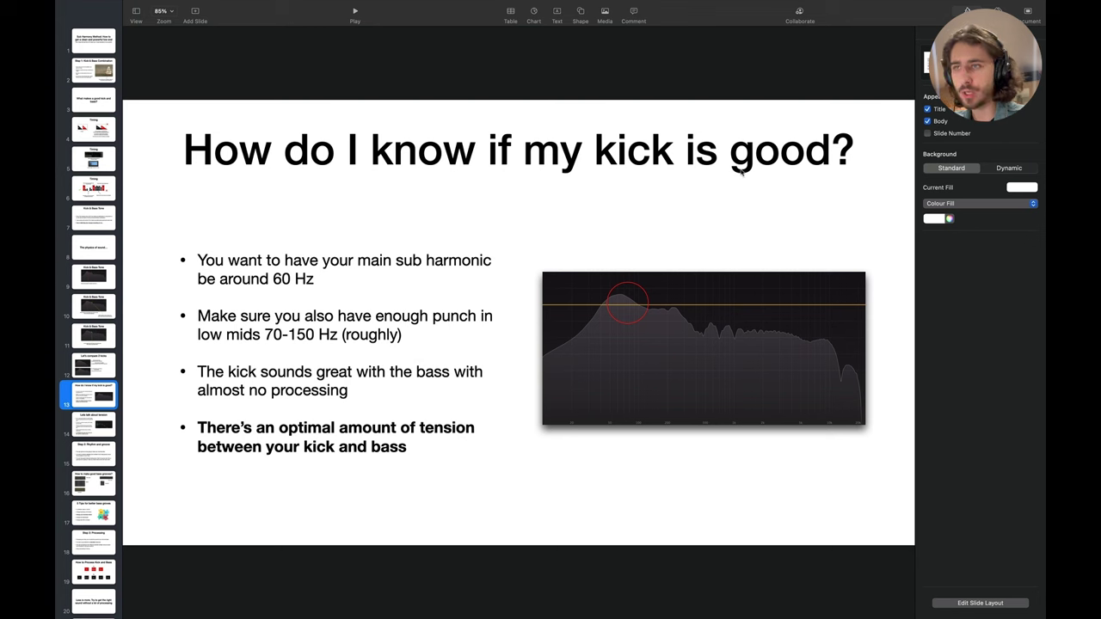
pyautogui.click(383, 277)
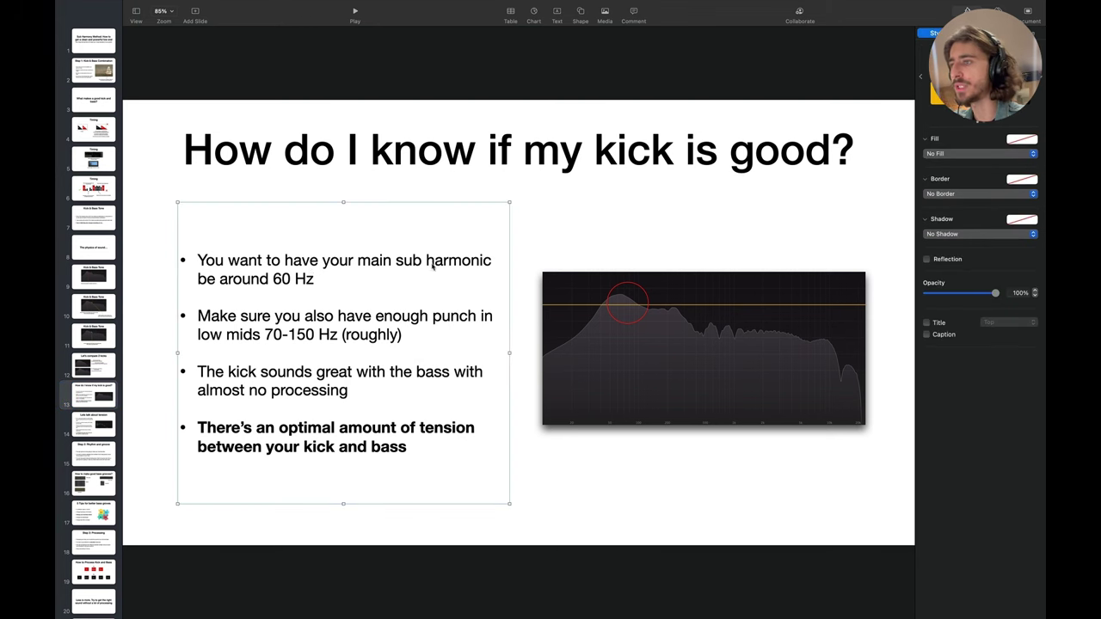
# Step: Switch back to Ableton Live and examine the first kick's spectrum in its Pro-Q 3 during playback, toggling the bass track's solo
pyautogui.press('super+Tab')
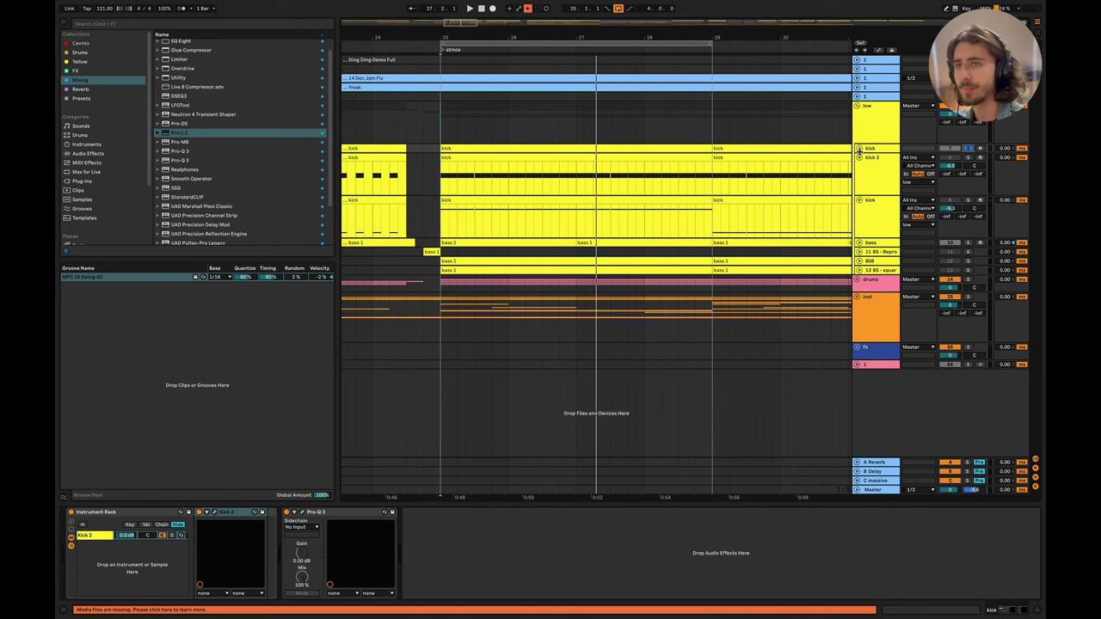
pyautogui.click(869, 150)
pyautogui.click(298, 512)
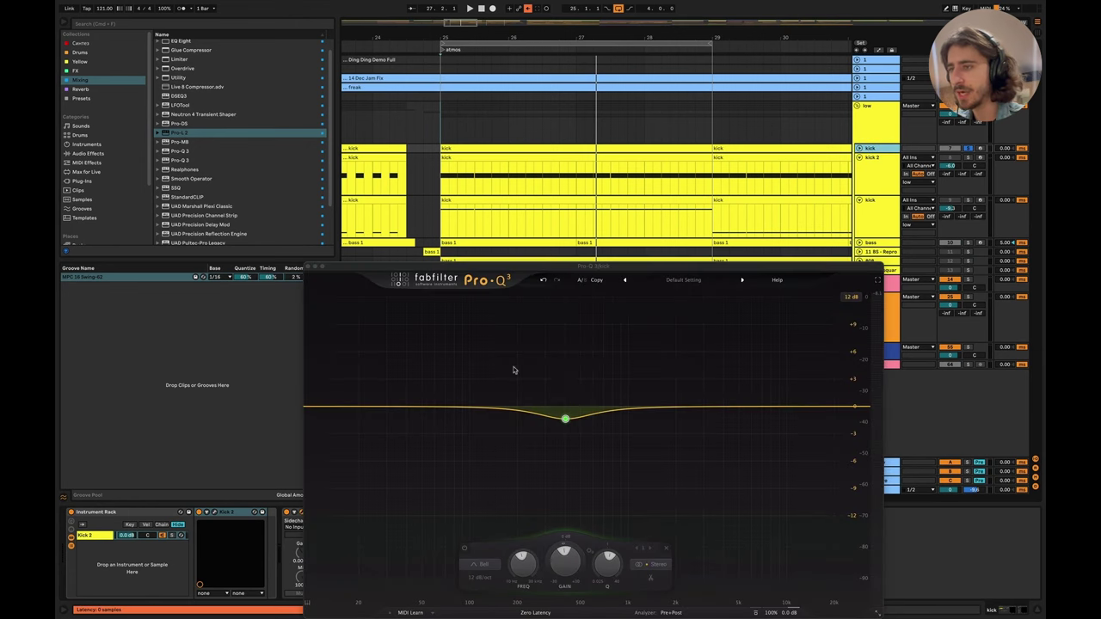
pyautogui.press('space')
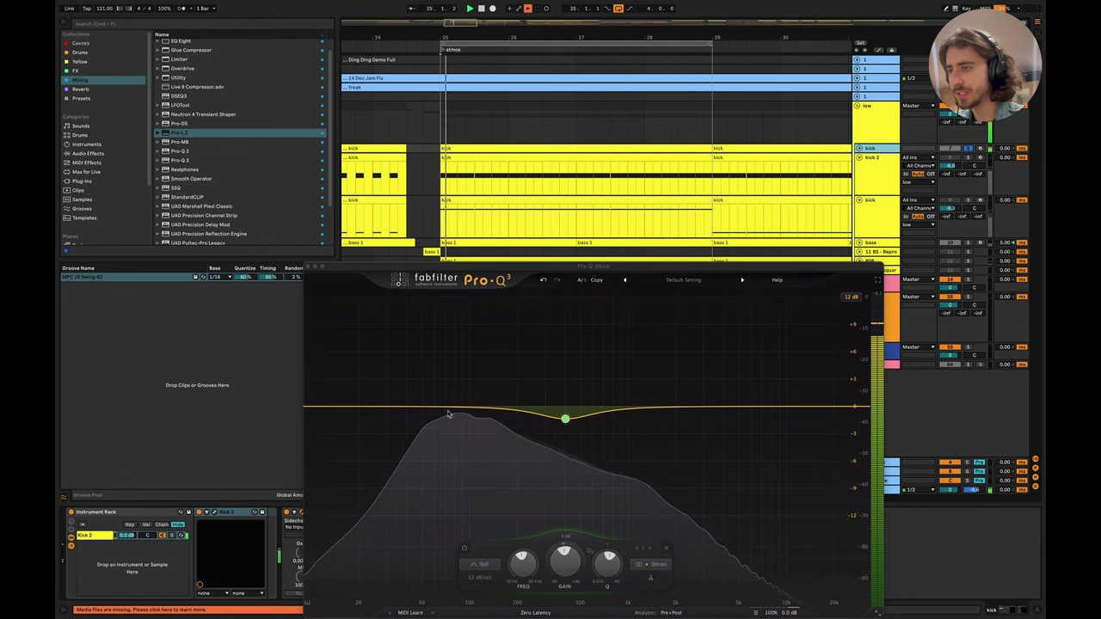
pyautogui.press('space')
pyautogui.moveTo(434, 379); pyautogui.dragTo(517, 410)
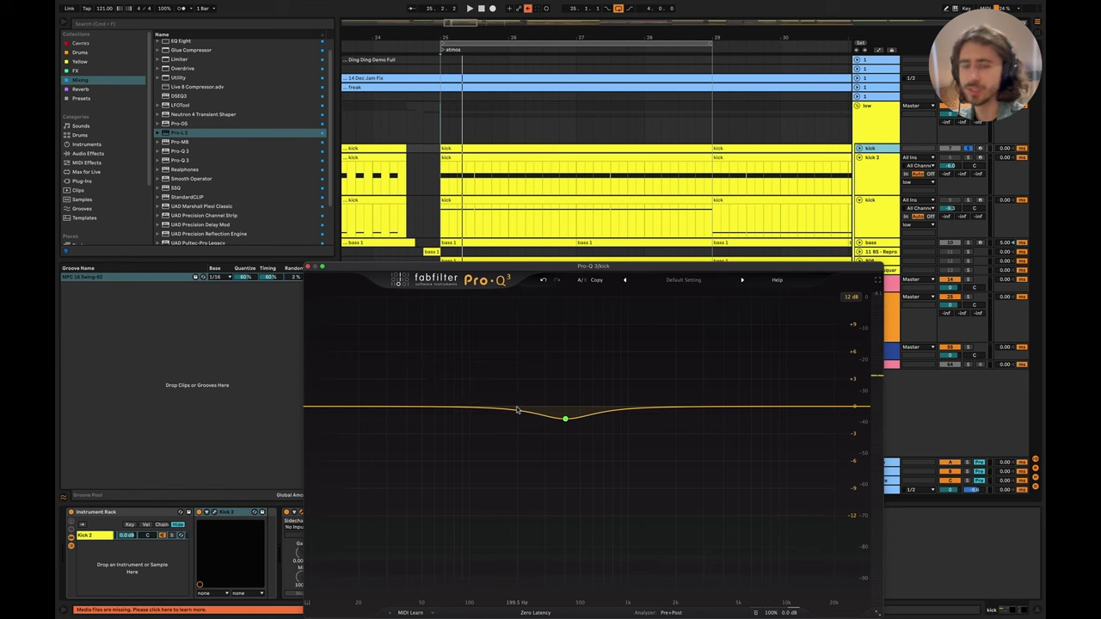
pyautogui.press('space')
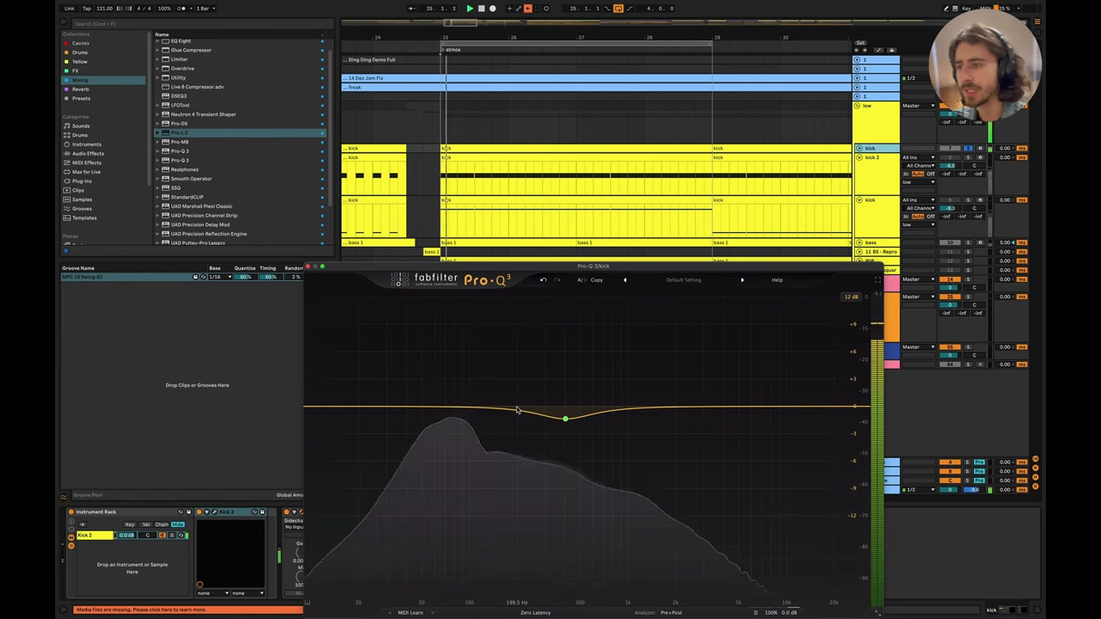
pyautogui.press('space')
pyautogui.keyDown('super'); pyautogui.click(968, 242); pyautogui.keyUp('super')
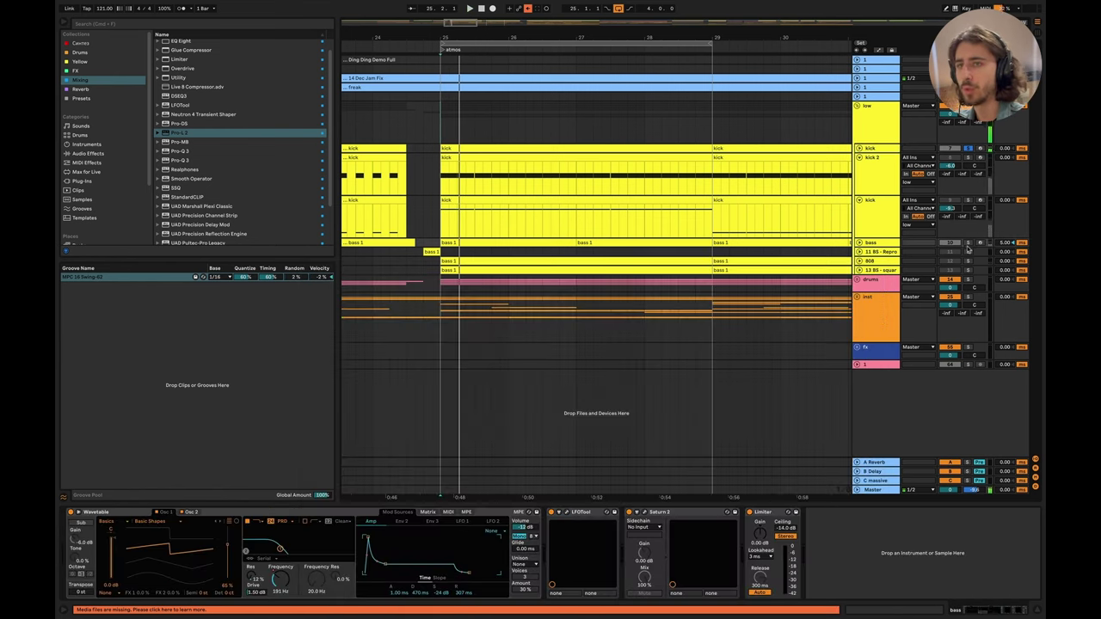
pyautogui.click(882, 149)
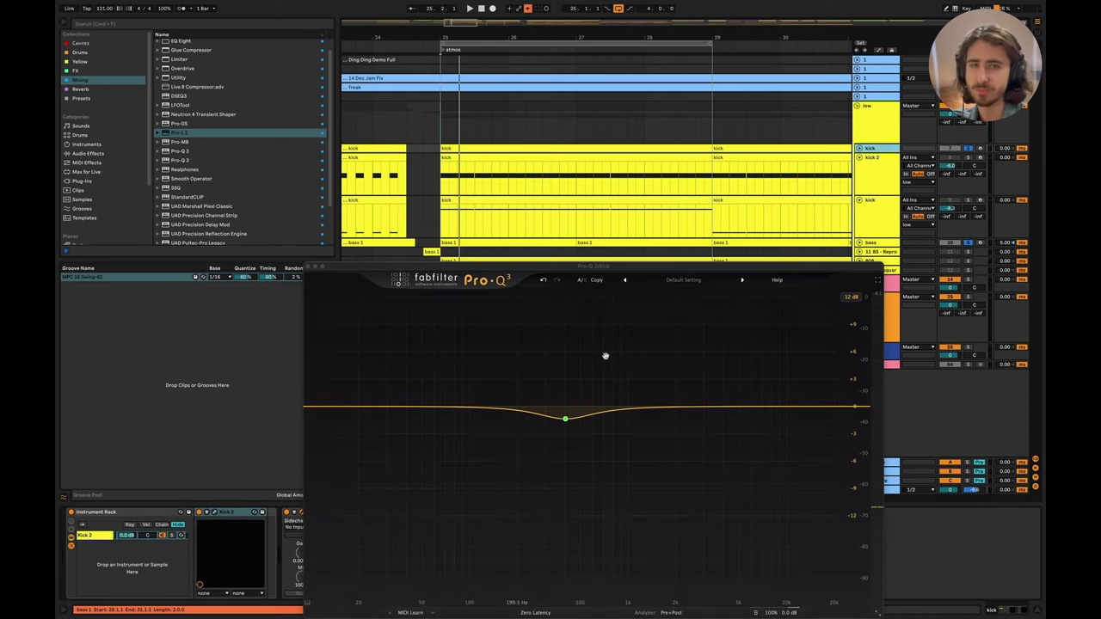
# Step: Play the loop once more to examine the low-frequency peak of the first kick's spectrum in Pro-Q 3
pyautogui.press('space')
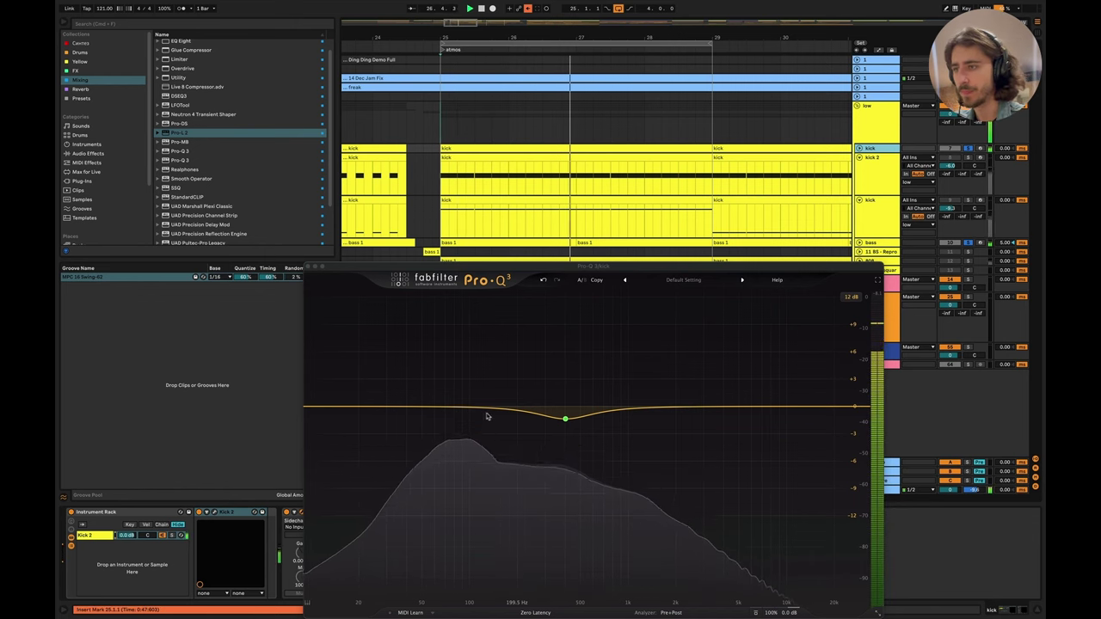
pyautogui.press('space')
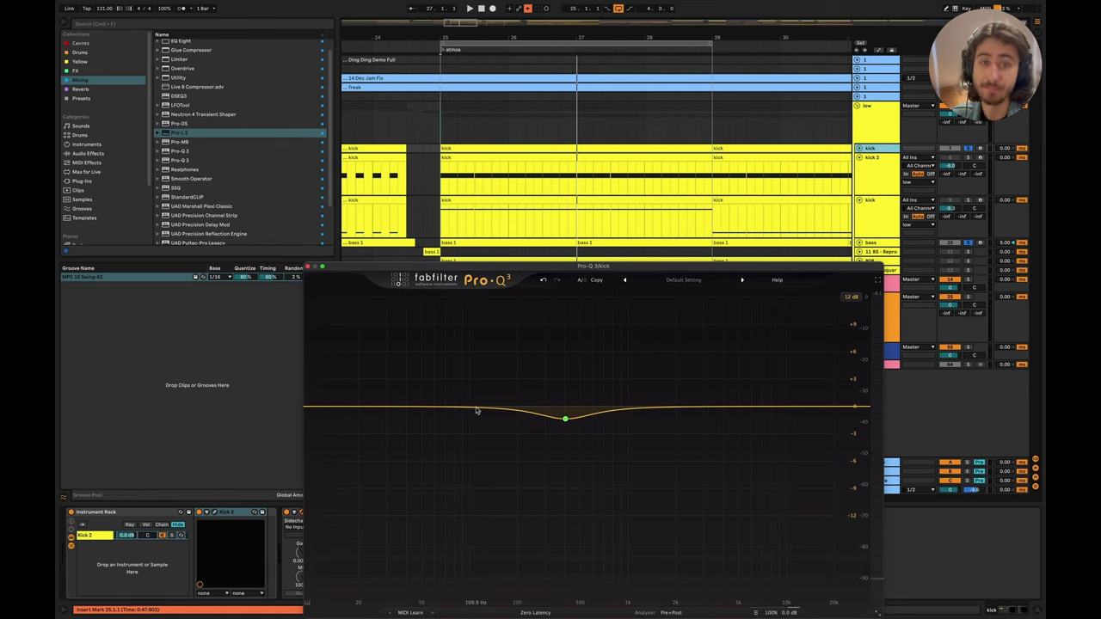
# Step: Switch to Keynote, review the slide on judging whether a kick is good, and advance to the "Lets talk about tension" slide
pyautogui.press('super+Tab')
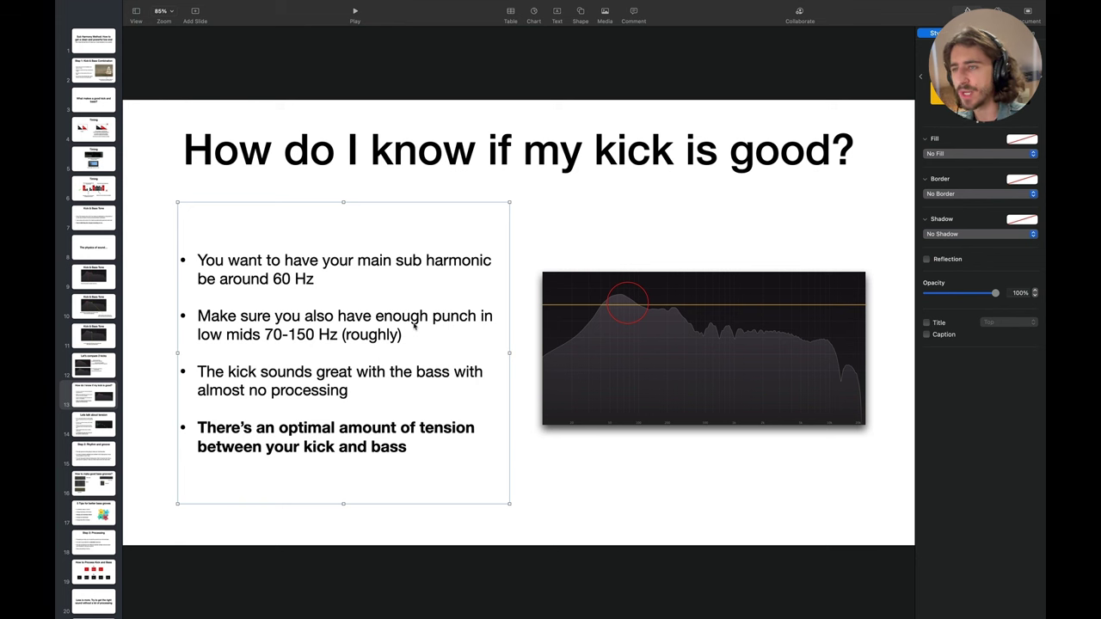
pyautogui.doubleClick(332, 372)
pyautogui.click(352, 386)
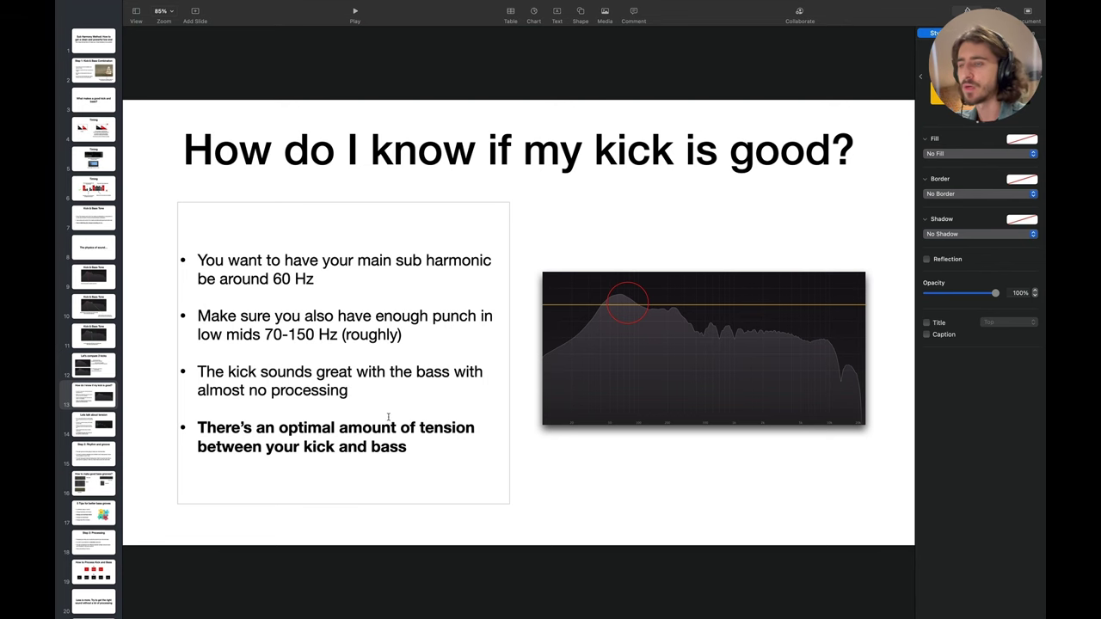
pyautogui.press('super+Tab')
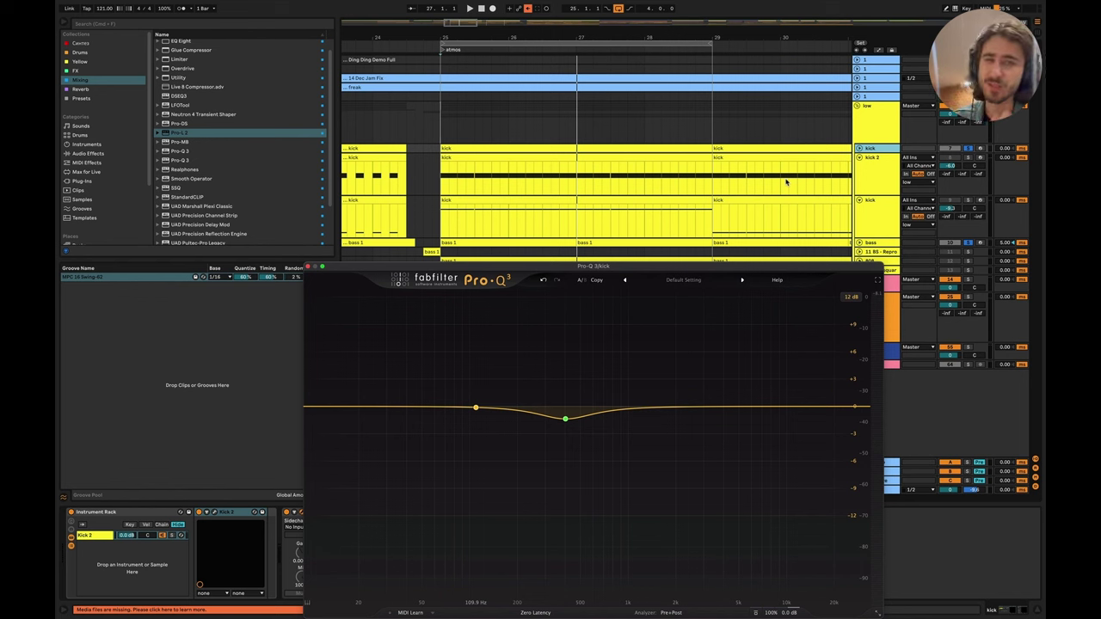
pyautogui.press('super+Tab')
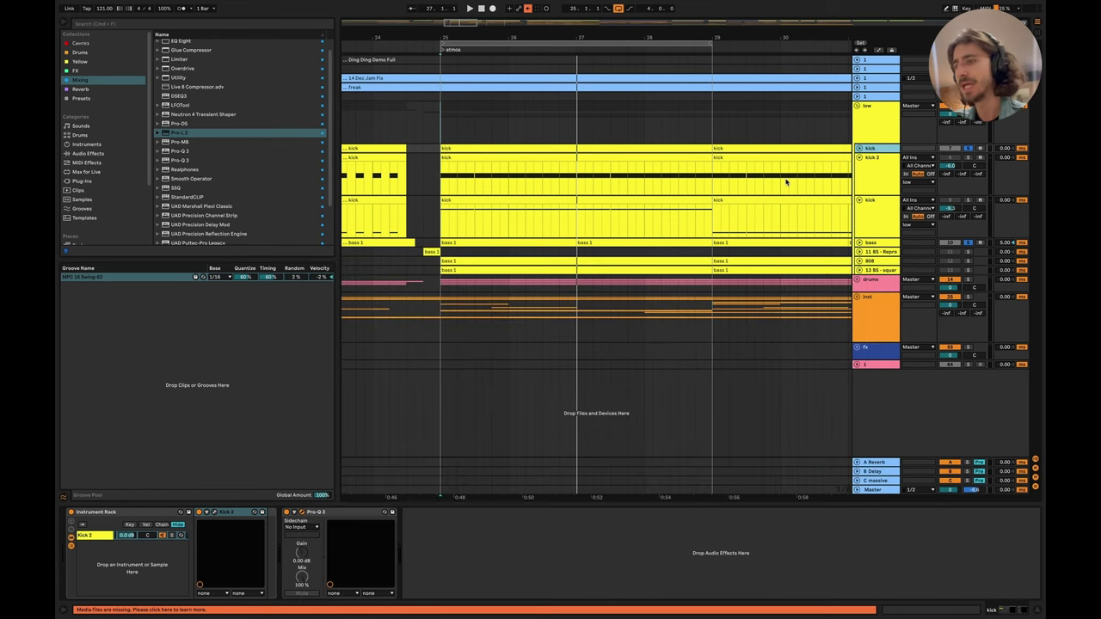
pyautogui.doubleClick(440, 451)
pyautogui.click(434, 453)
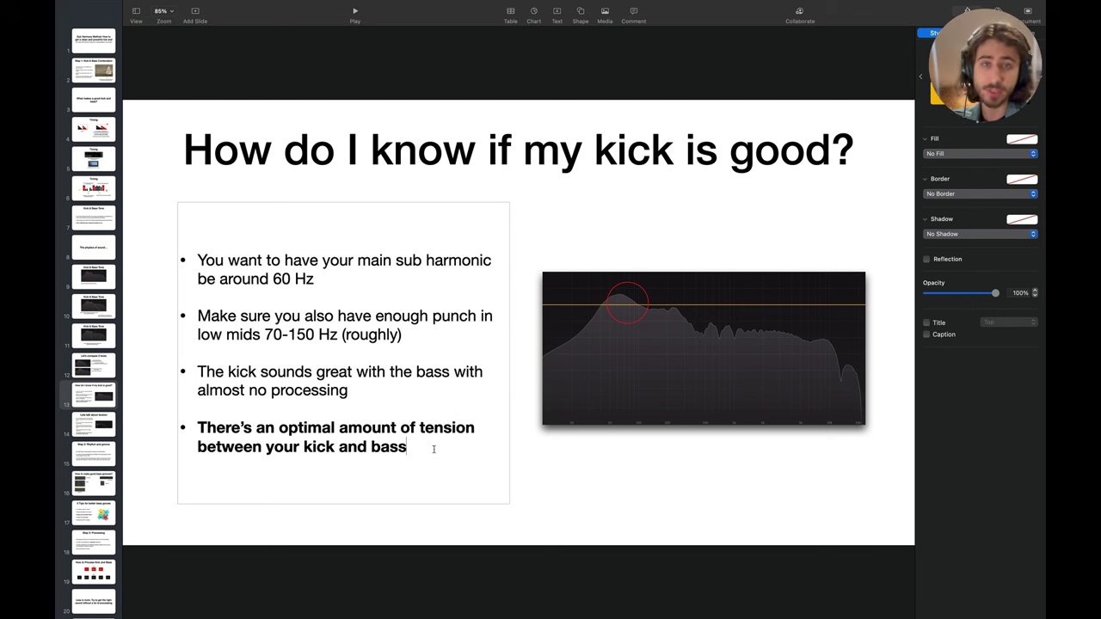
pyautogui.click(604, 527)
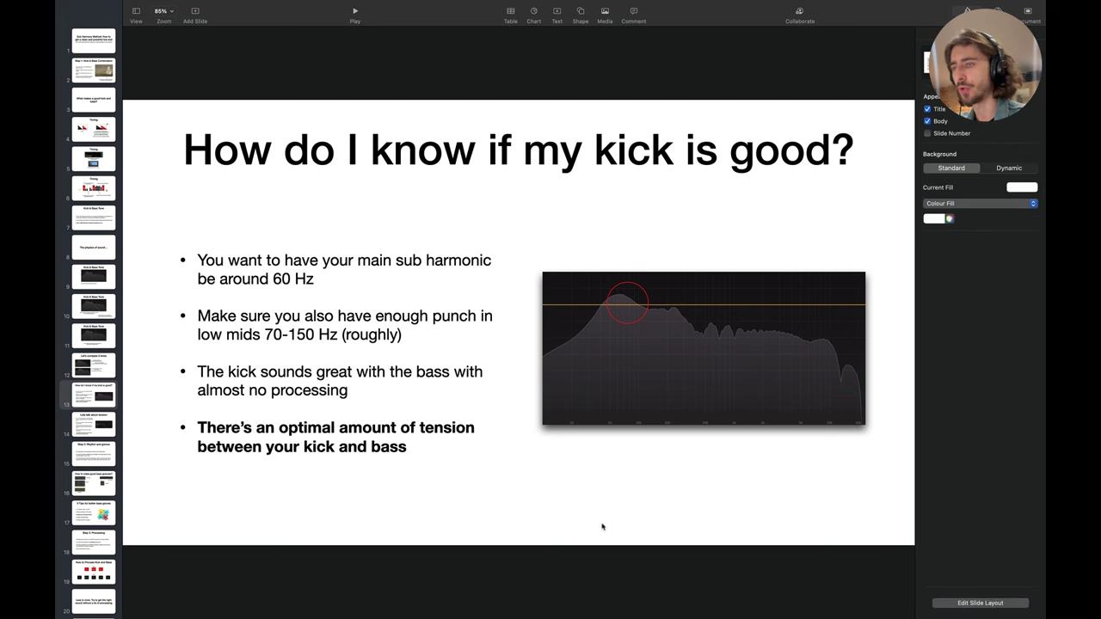
pyautogui.press('Down')
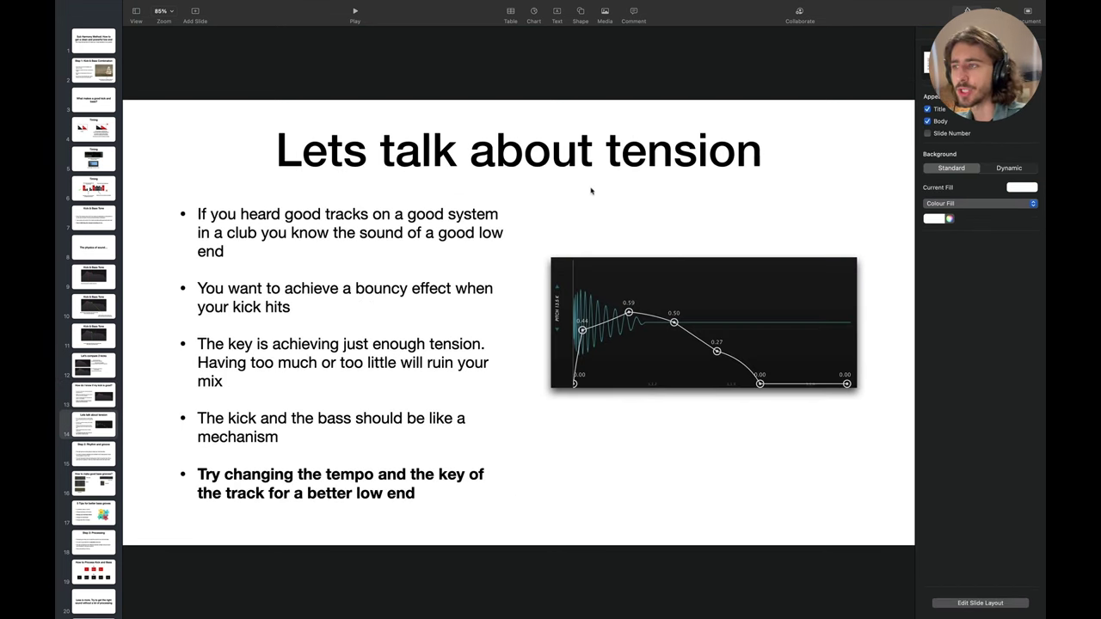
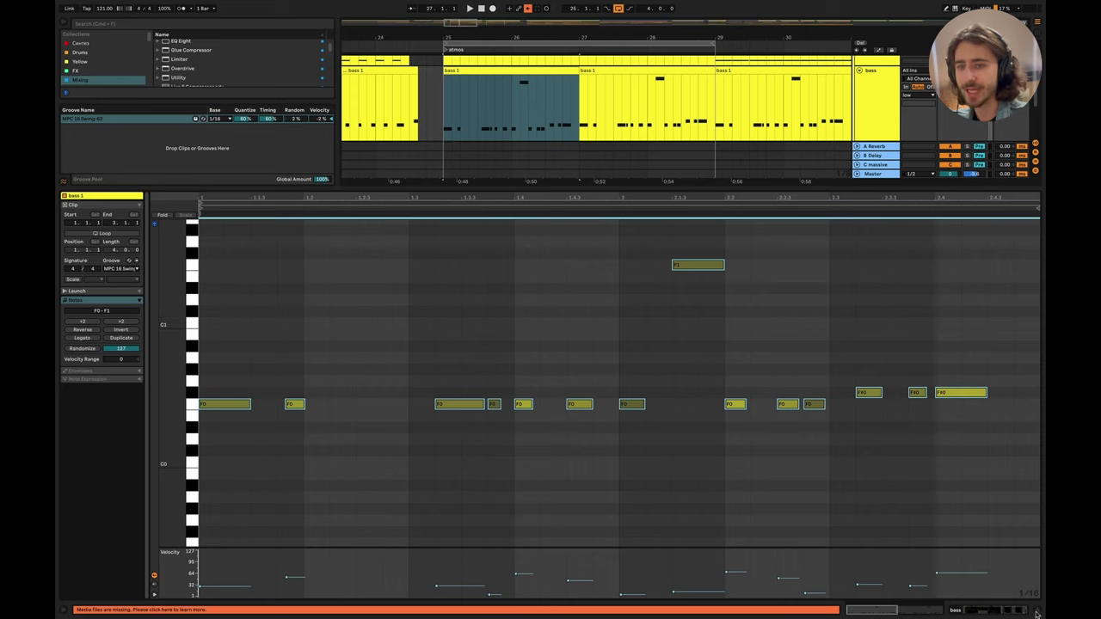
# Step: Duplicate the F0 bass clip at bars 25–27 over bars 27–29 and close the clip editor
pyautogui.click(1037, 610)
pyautogui.doubleClick(578, 284)
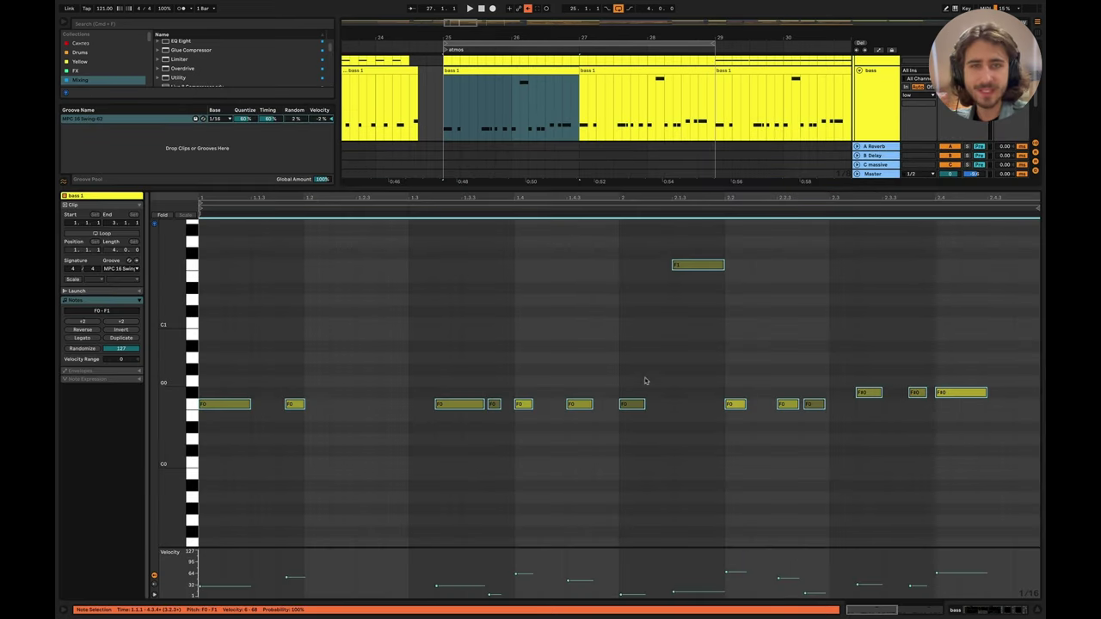
pyautogui.click(563, 70)
pyautogui.press('super+d')
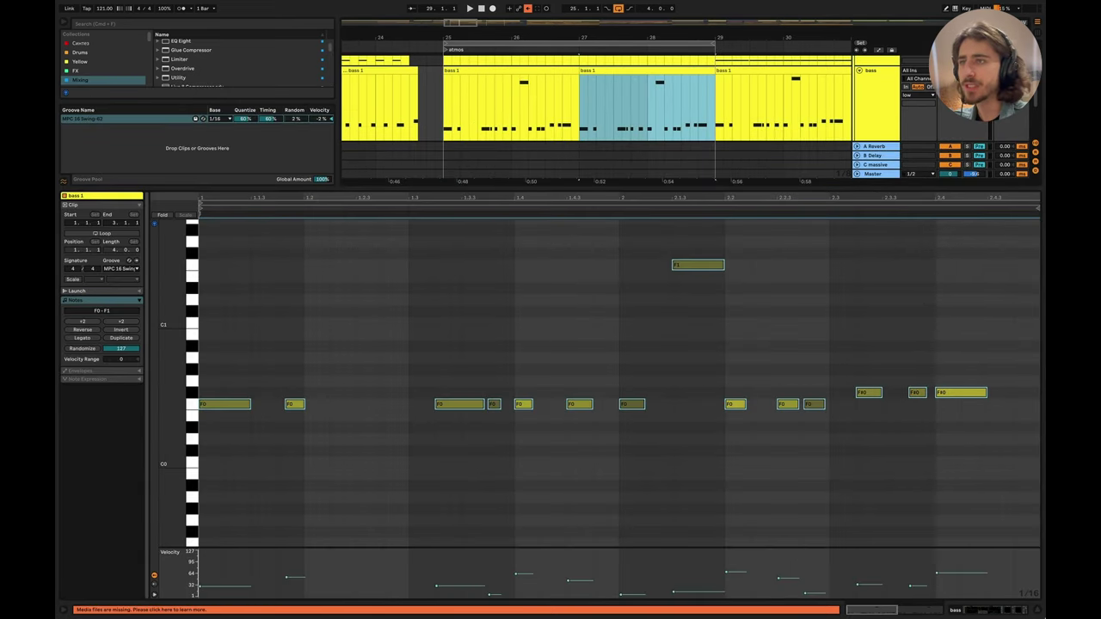
pyautogui.press('super+alt+l')
pyautogui.click(471, 317)
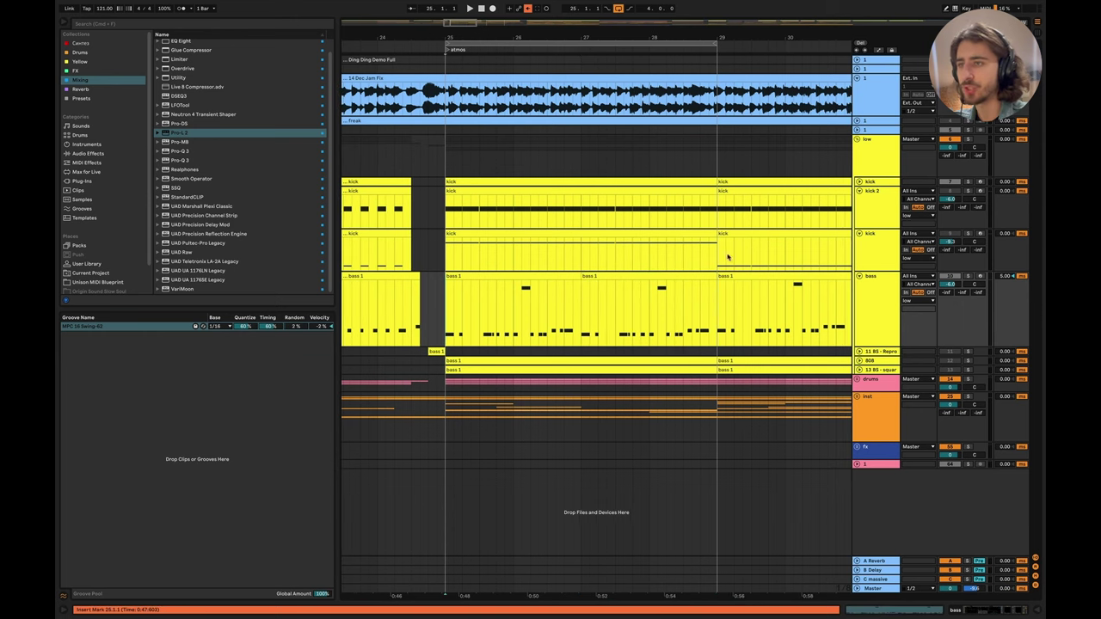
# Step: Solo the low and drums groups and play the loop from bar 25 to hear the bass in its new key
pyautogui.click(968, 138)
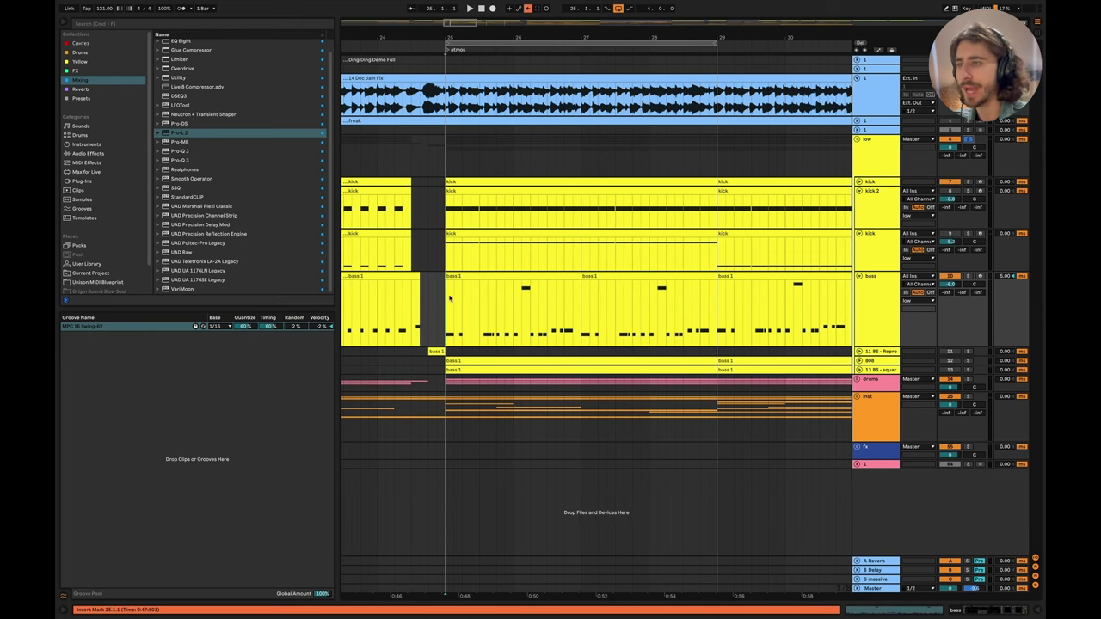
pyautogui.press('space')
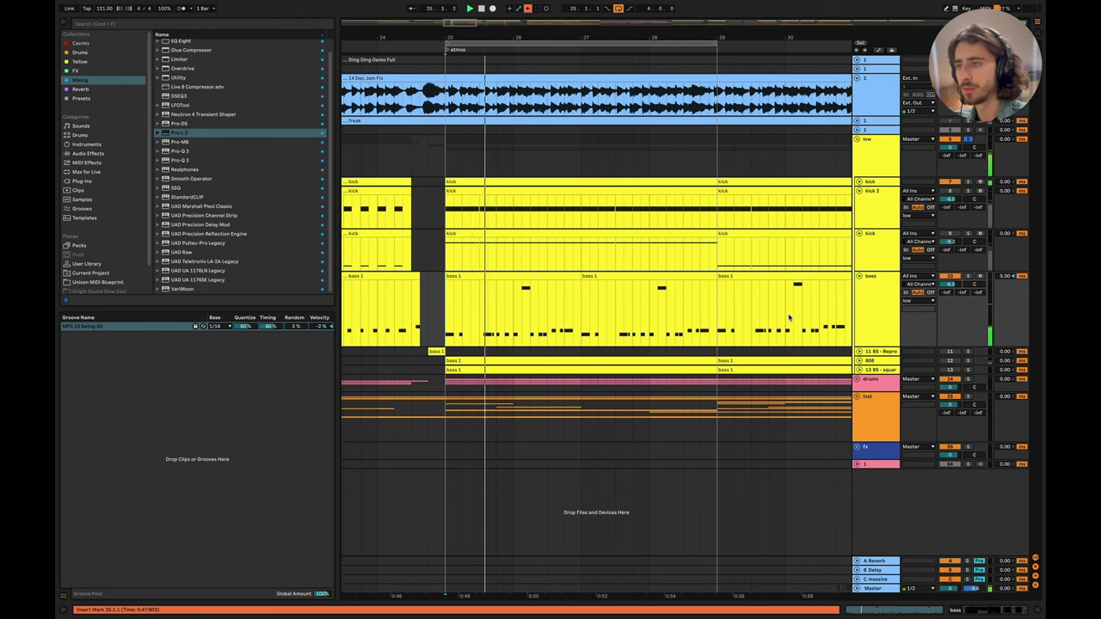
pyautogui.click(969, 380)
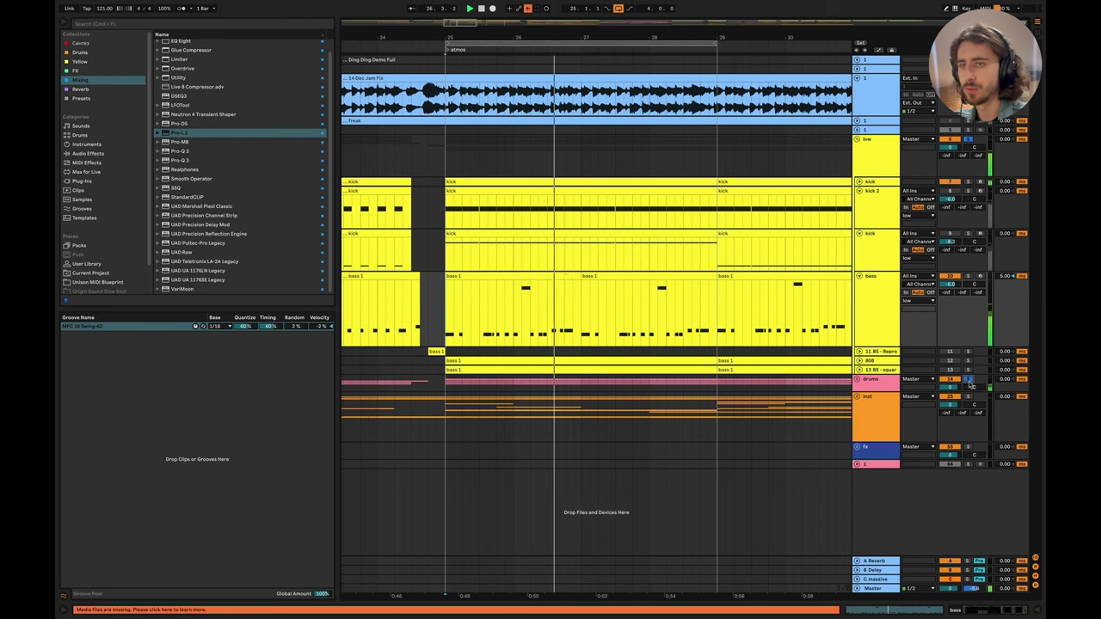
pyautogui.press('space')
pyautogui.press('space')
pyautogui.press('space')
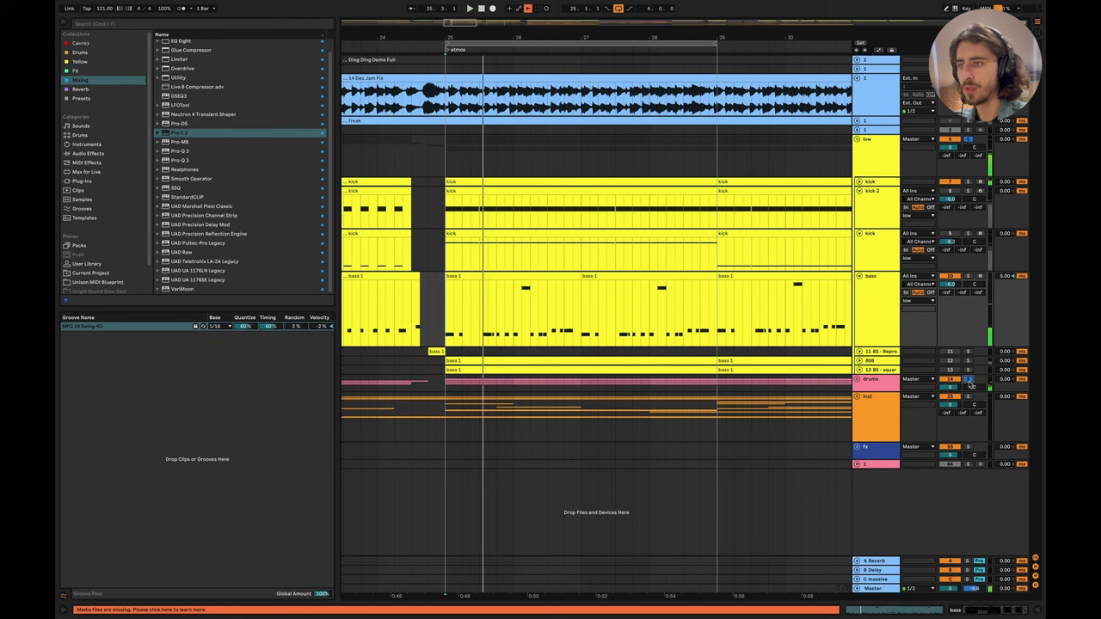
# Step: Try all notes of the bar 25 bass clip one semitone higher at F#0 during playback, and return them to F0
pyautogui.doubleClick(573, 276)
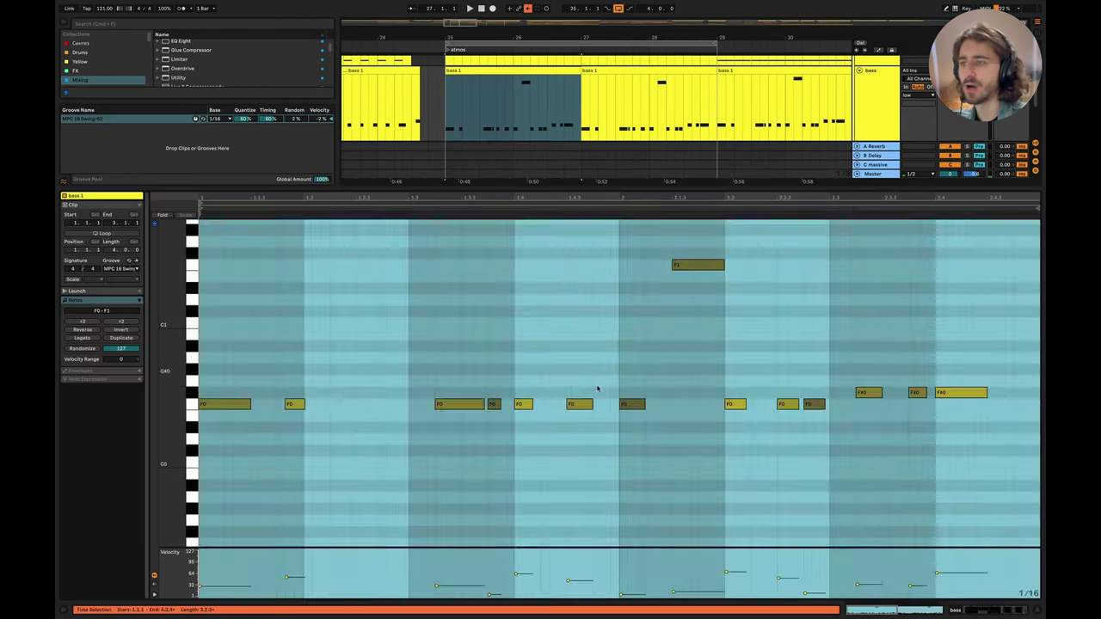
pyautogui.press('super+a')
pyautogui.press('Up')
pyautogui.press('space')
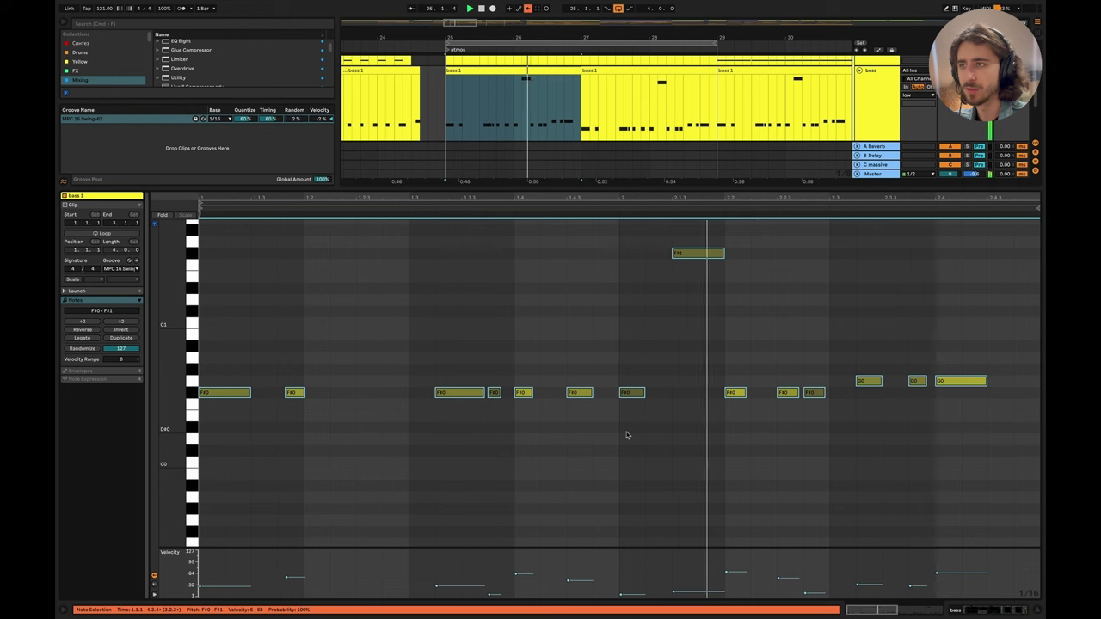
pyautogui.press('Down')
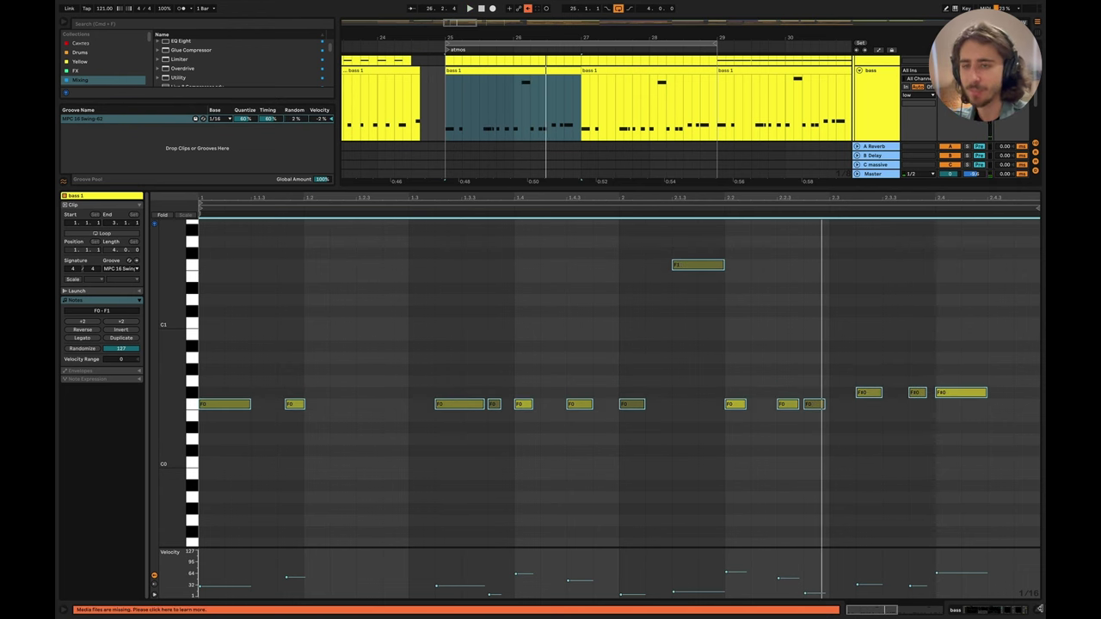
# Step: Close the clip editor and duplicate the bar 25 bass clip over bars 27–29 again
pyautogui.press('super+alt+l')
pyautogui.click(577, 278)
pyautogui.press('super+d')
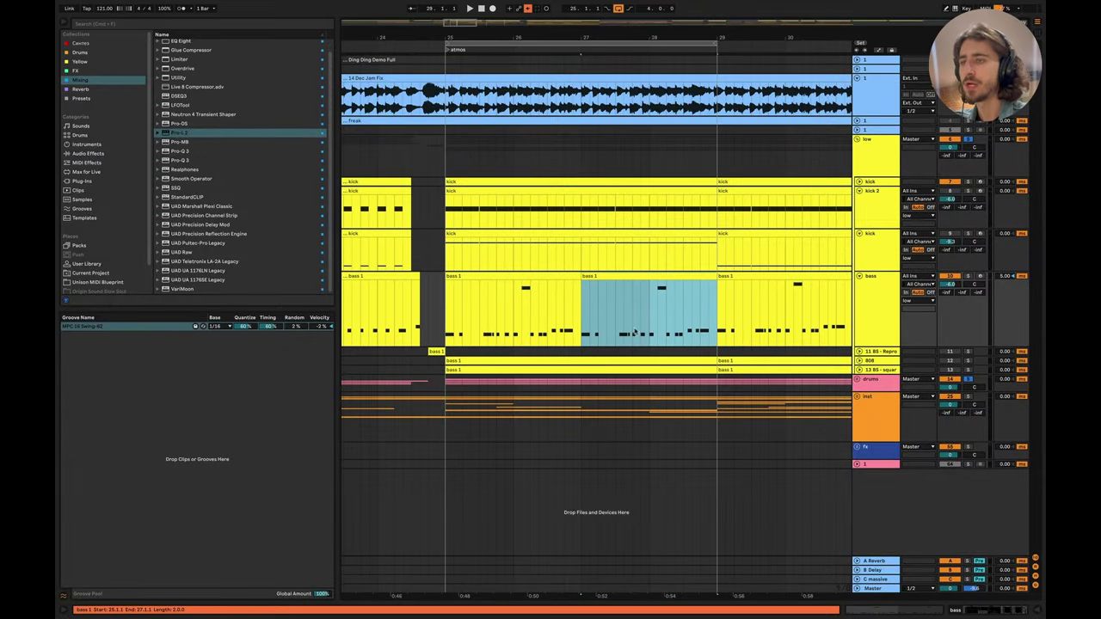
# Step: Expand the inst group and inspect the notes of the piano clip at bar 25
pyautogui.click(857, 396)
pyautogui.scroll(-3, 857, 399)
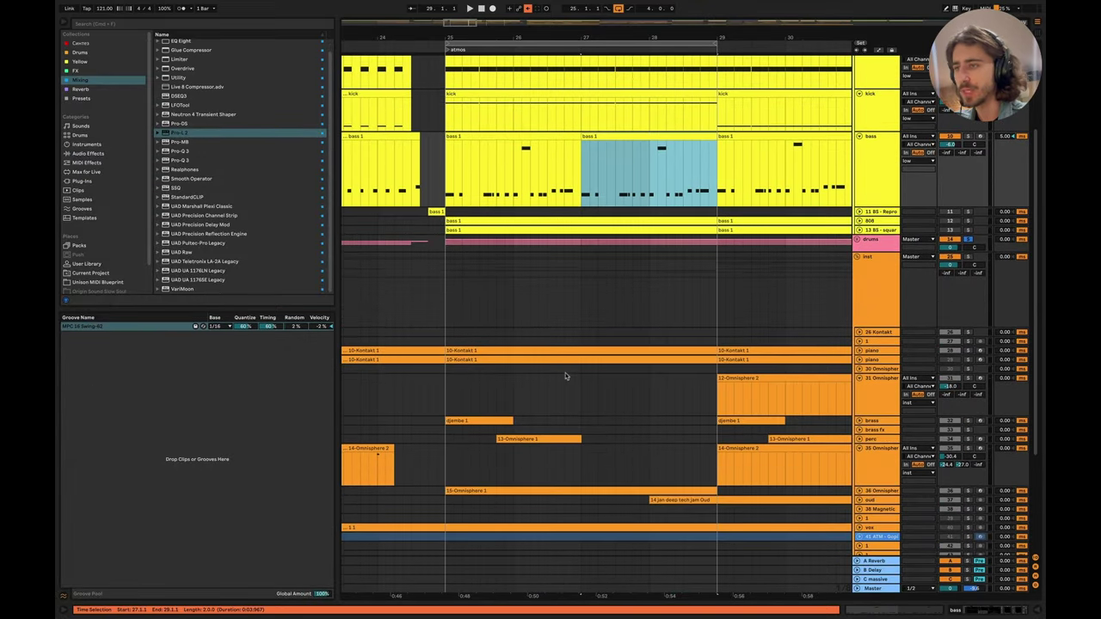
pyautogui.doubleClick(536, 351)
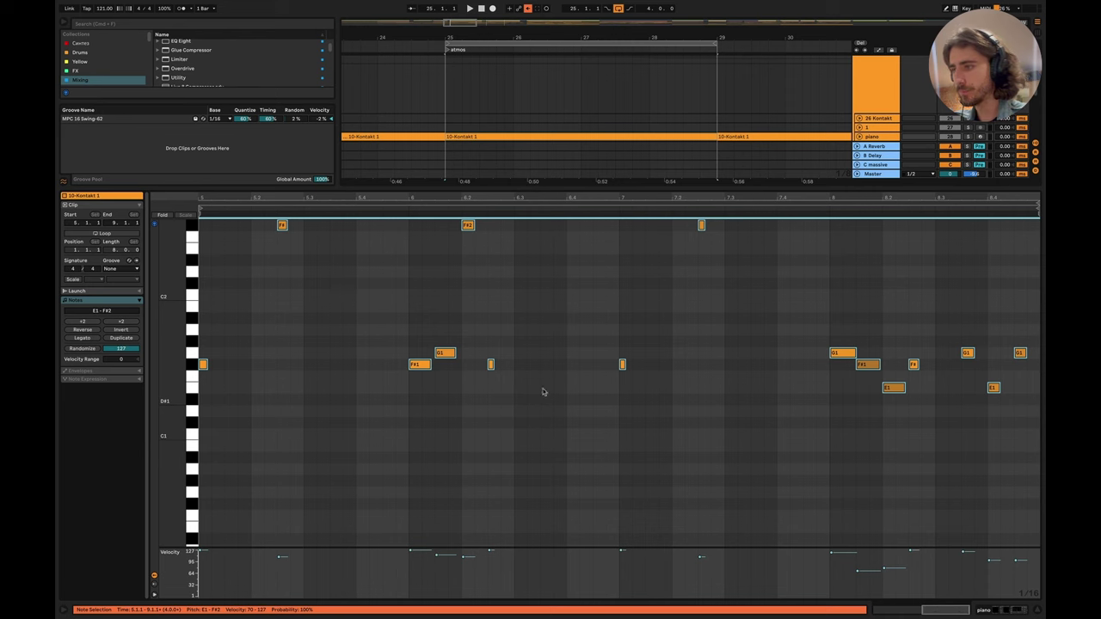
pyautogui.press('super+alt+l')
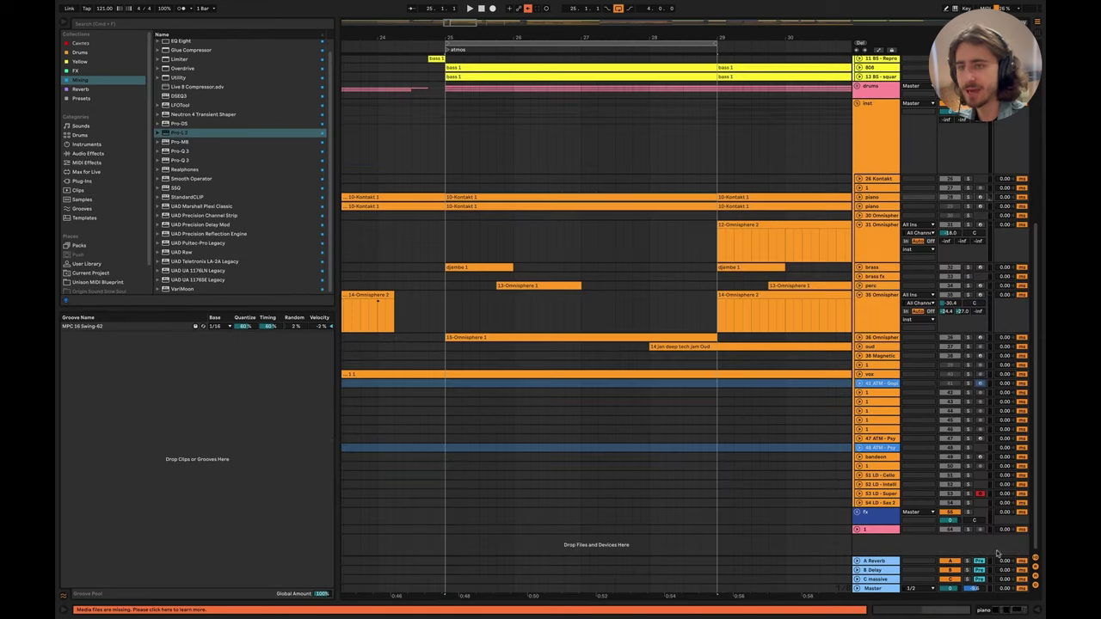
# Step: Solo the piano alongside the low and drums groups, play the bars 25–29 loop, and collapse the low group
pyautogui.scroll(6, 969, 201)
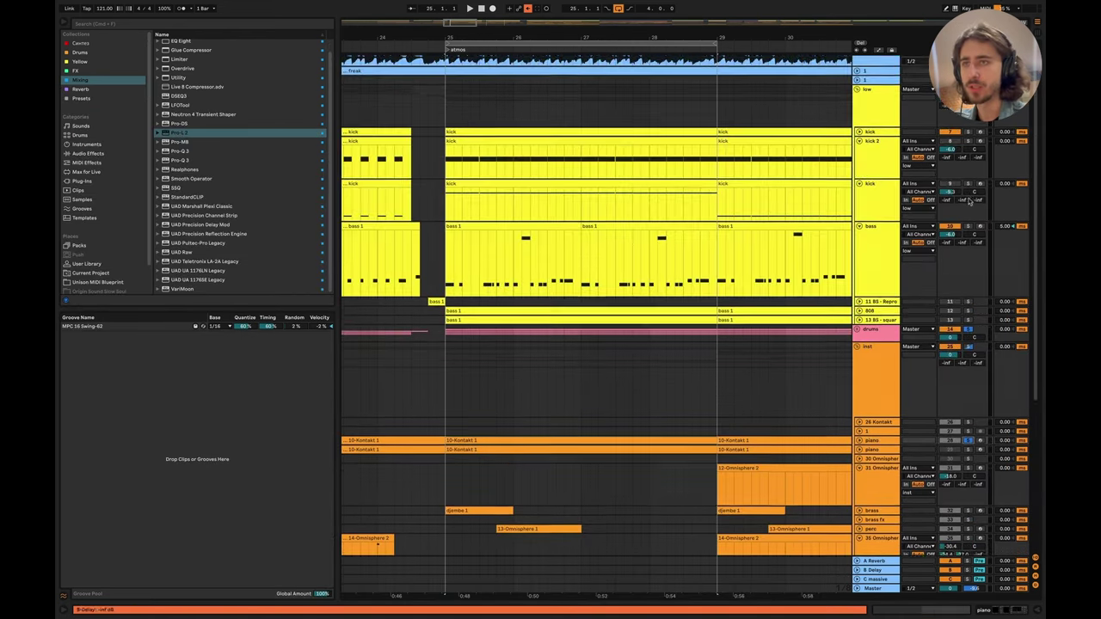
pyautogui.scroll(-2, 651, 352)
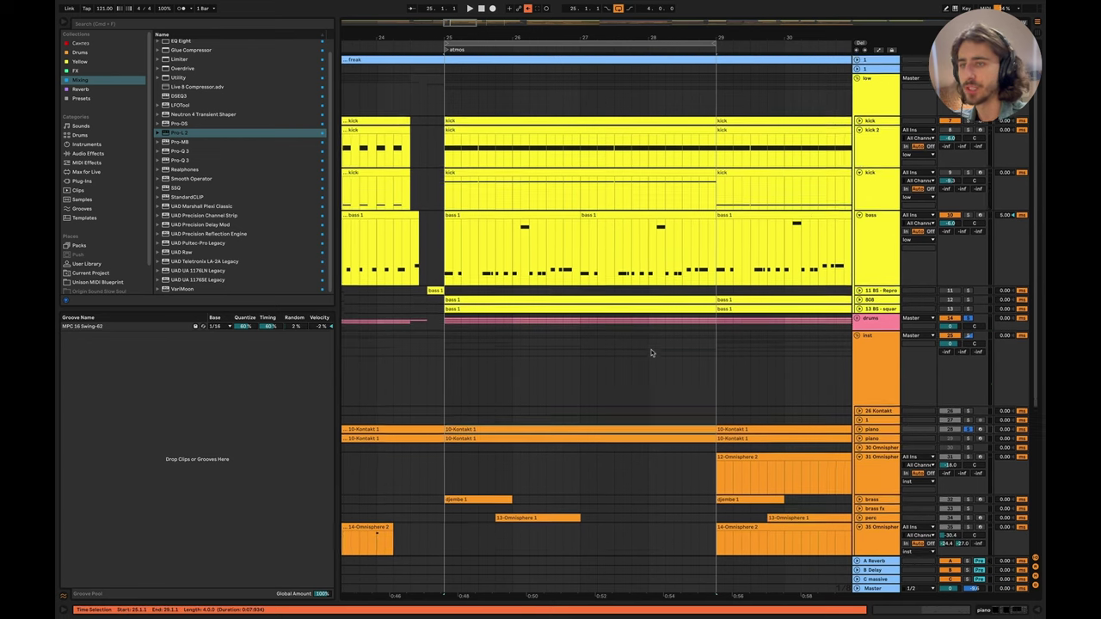
pyautogui.press('space')
pyautogui.scroll(4, 734, 309)
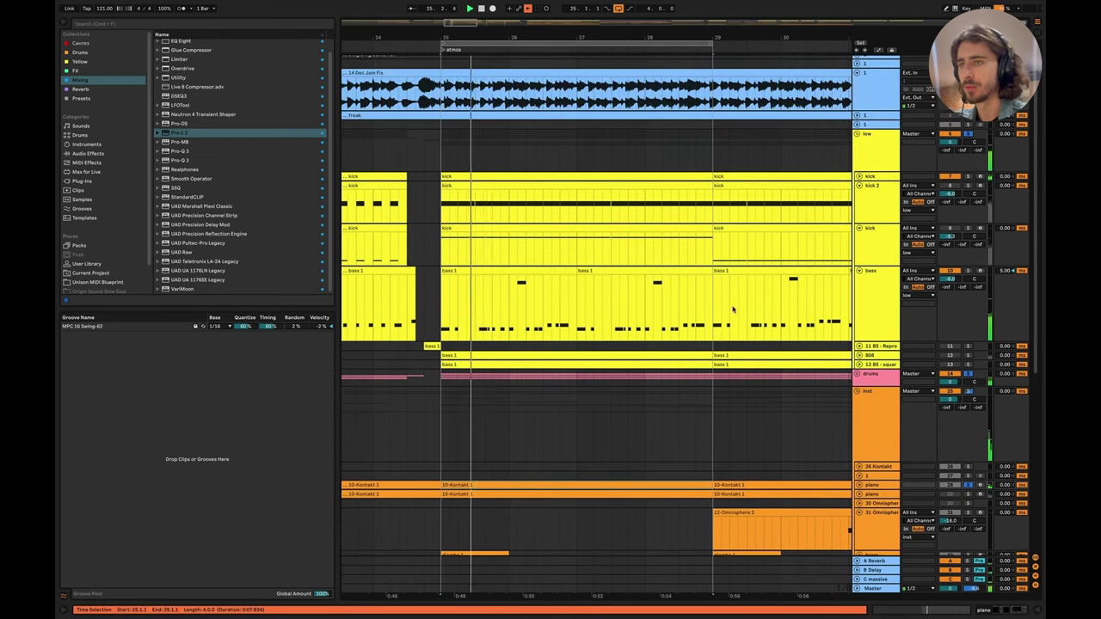
pyautogui.click(858, 135)
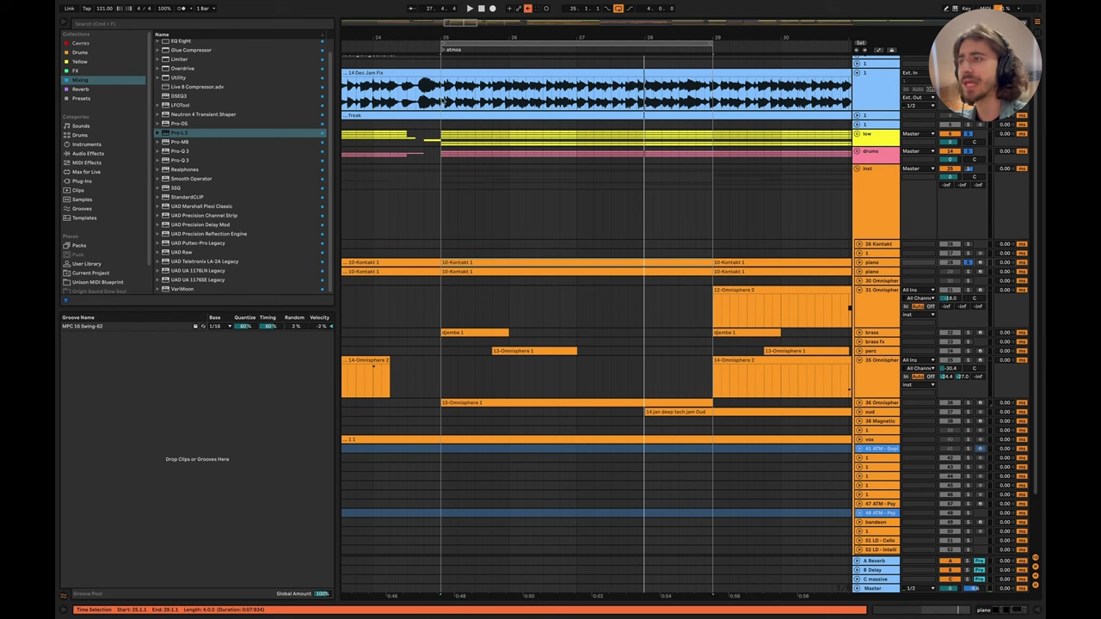
# Step: Unsolo the low, drums and inst tracks and play the full arrangement loop from bar 25
pyautogui.press('space')
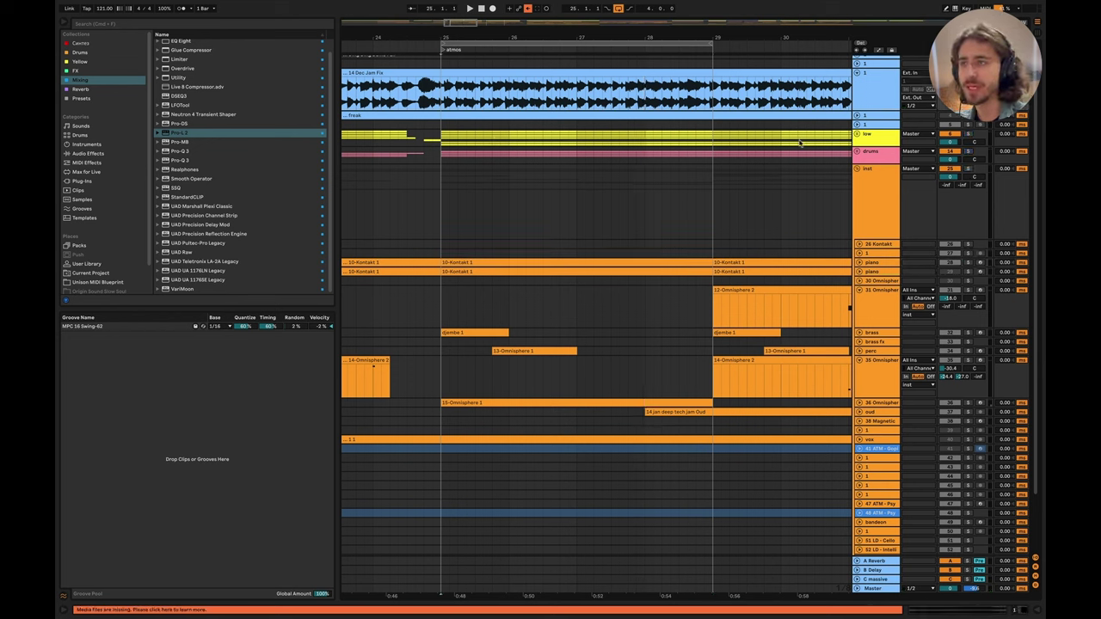
pyautogui.press('space')
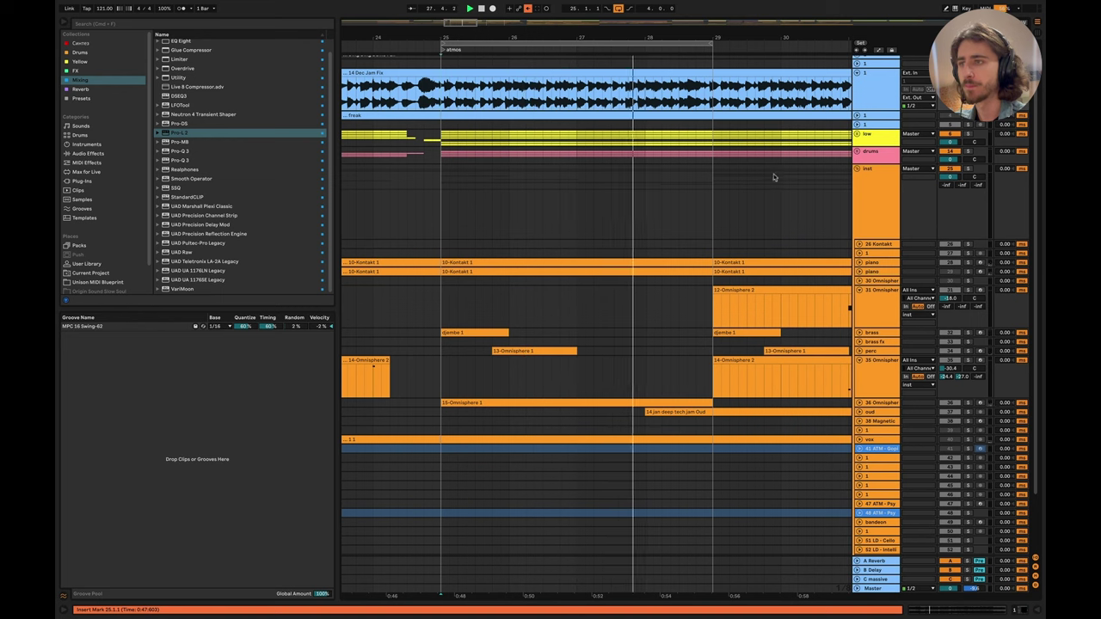
pyautogui.press('space')
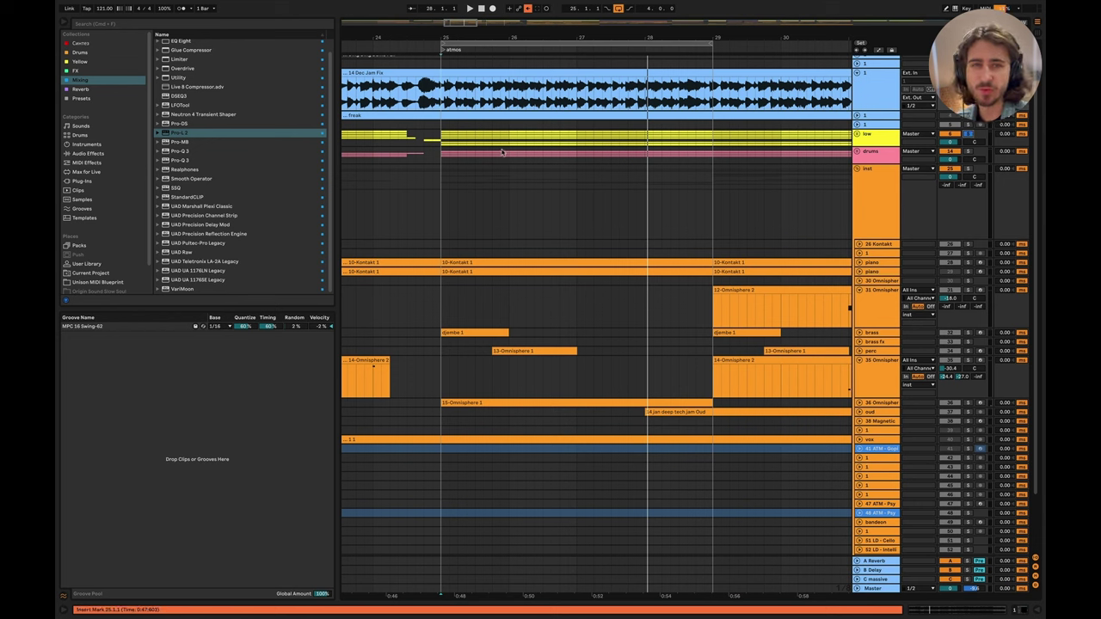
# Step: Solo only the low group and play the loop from bar 25 to hear the kick and bass alone
pyautogui.click(439, 145)
pyautogui.press('space')
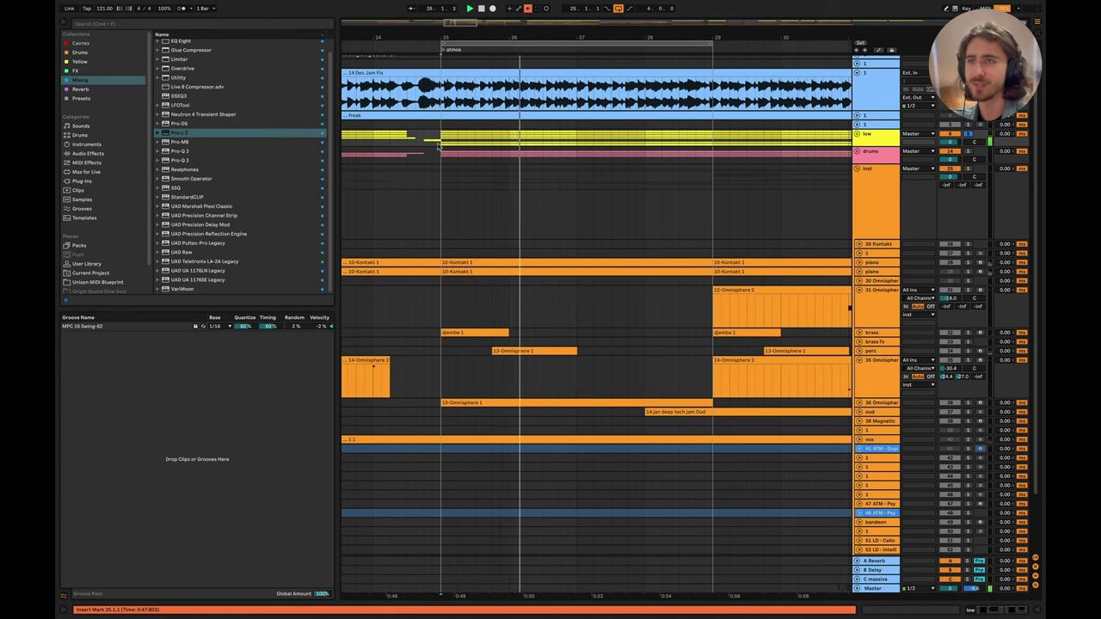
pyautogui.press('space')
# Step: Check the tension slide in Keynote, switch back to Ableton Live, and collapse the inst group
pyautogui.press('super+Tab')
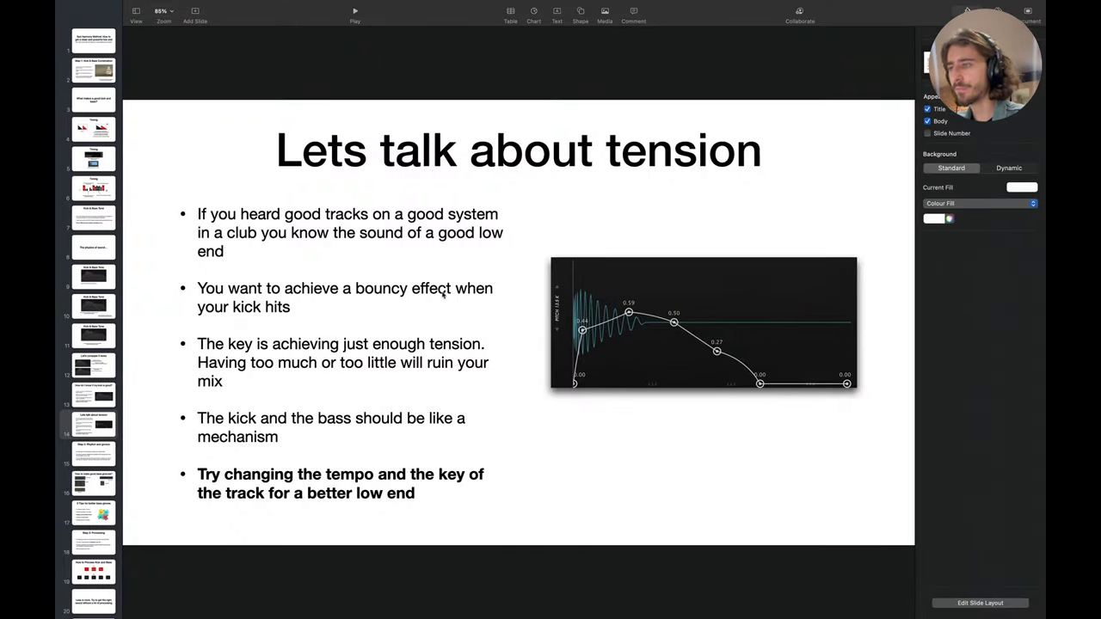
pyautogui.press('super+Tab')
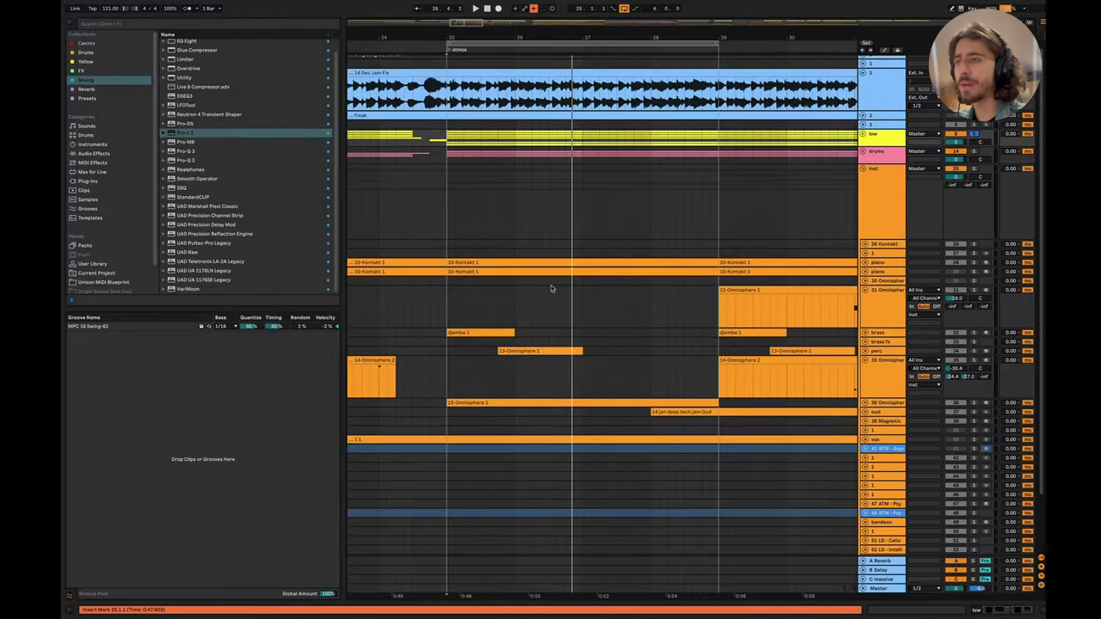
pyautogui.click(858, 169)
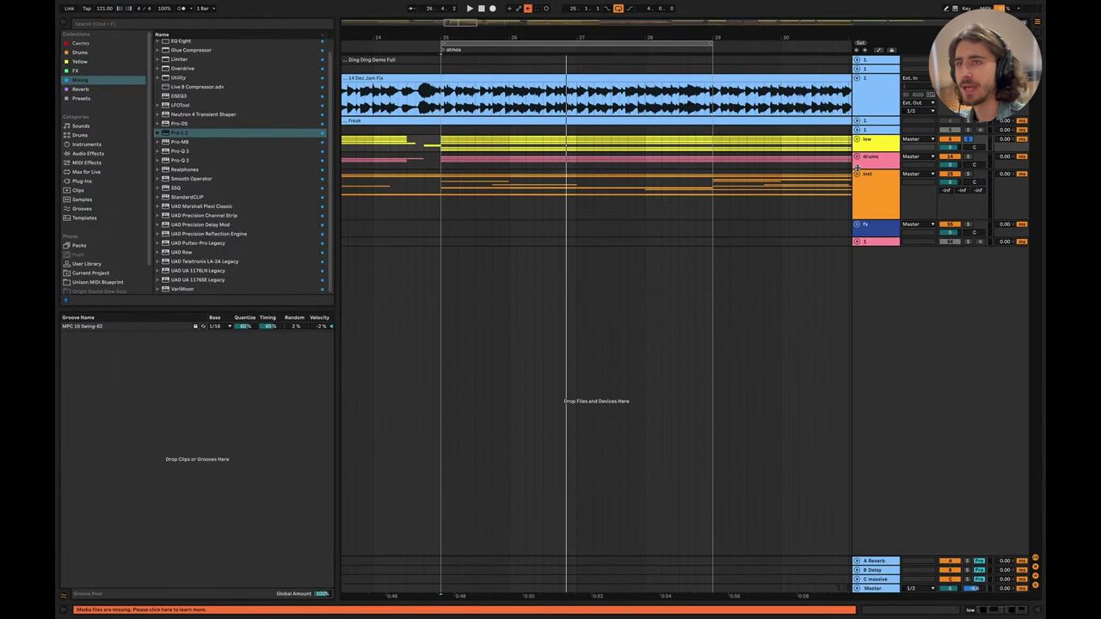
# Step: Copy the low group's bars 25–29 and paste them into the empty area of the low group at bar 141
pyautogui.scroll(-5, 528, 147)
pyautogui.moveTo(527, 146); pyautogui.dragTo(641, 145)
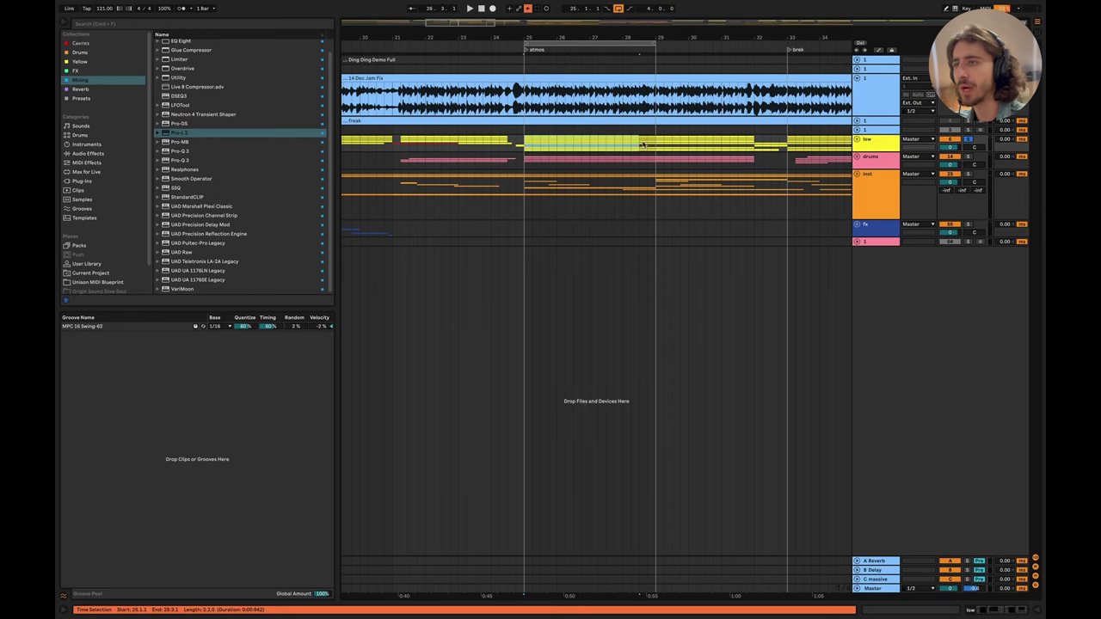
pyautogui.hscroll(20, 645, 155)
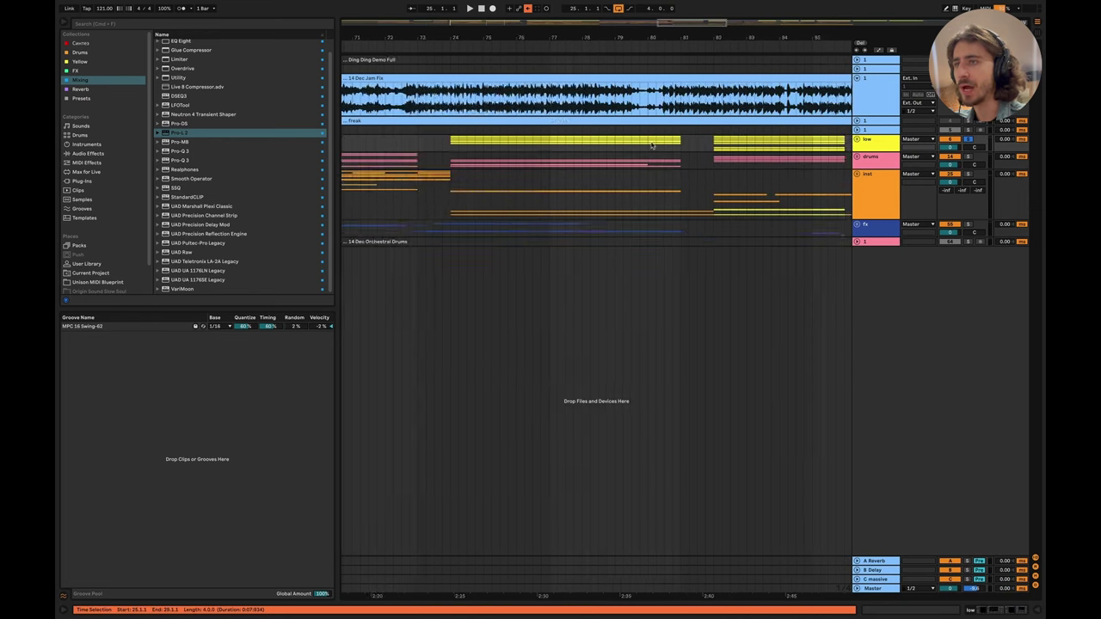
pyautogui.click(623, 139)
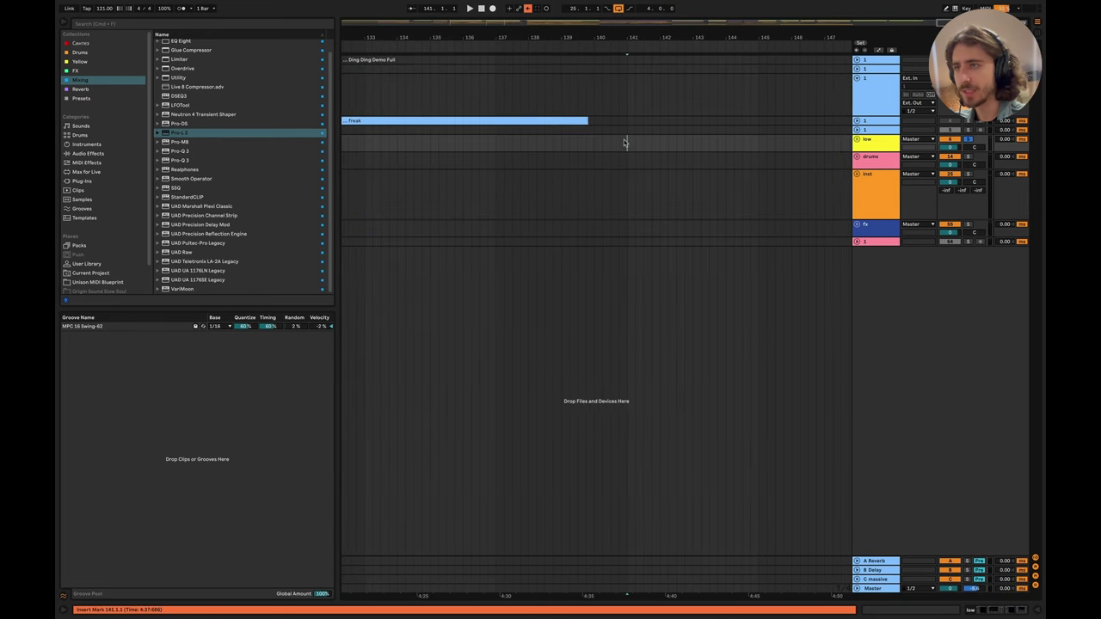
pyautogui.press('super+v')
pyautogui.scroll(4, 680, 150)
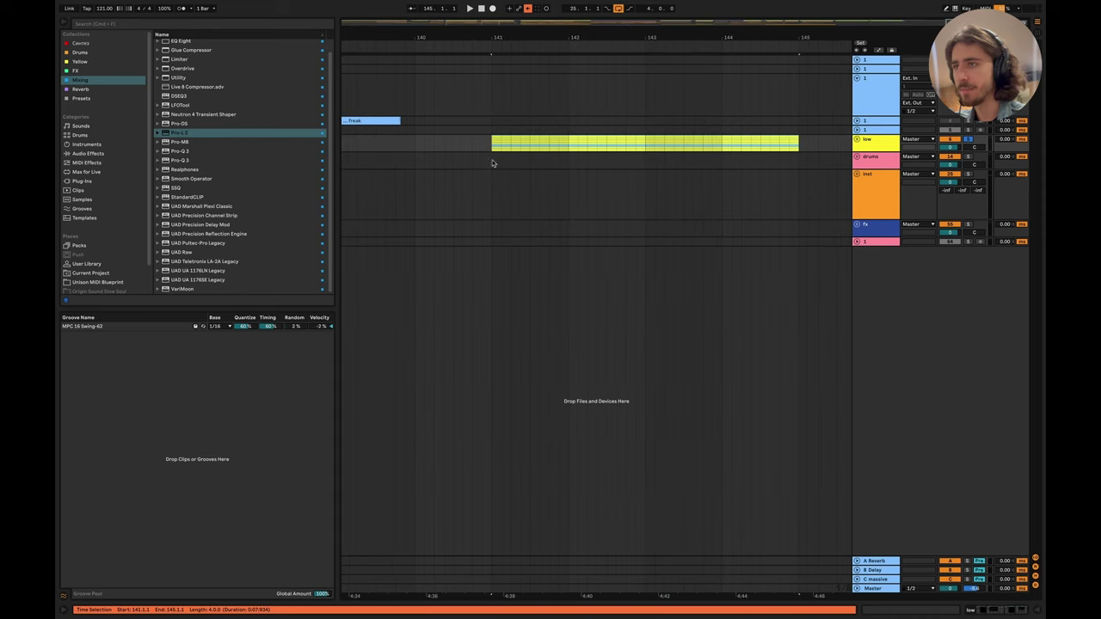
# Step: Expand the low group's tracks and play the pasted kick and bass section from bar 141
pyautogui.click(494, 148)
pyautogui.press('u')
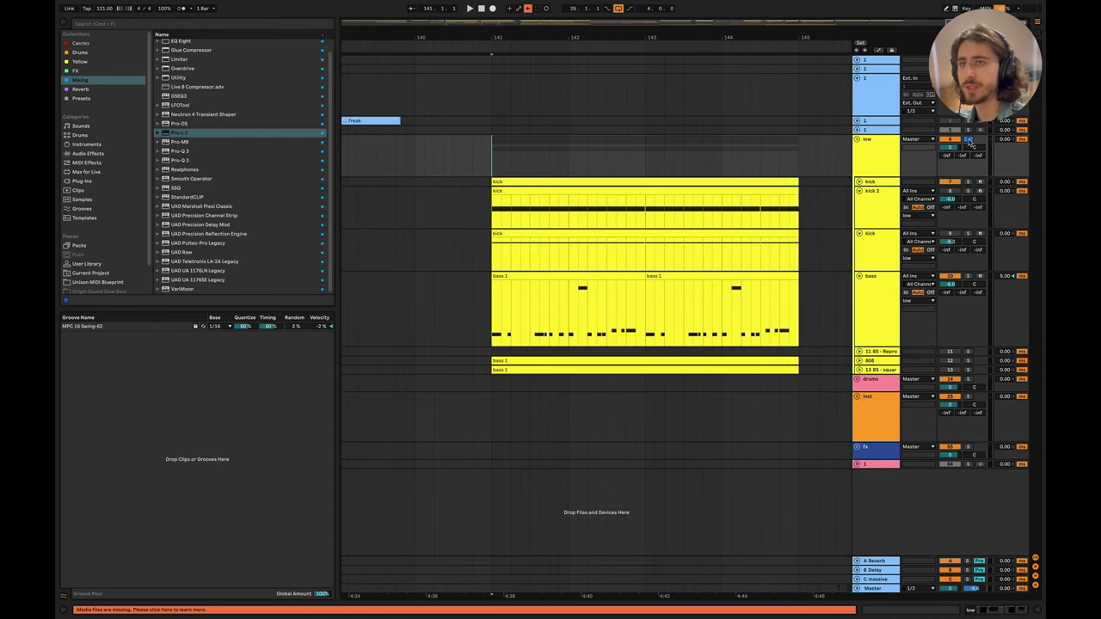
pyautogui.press('space')
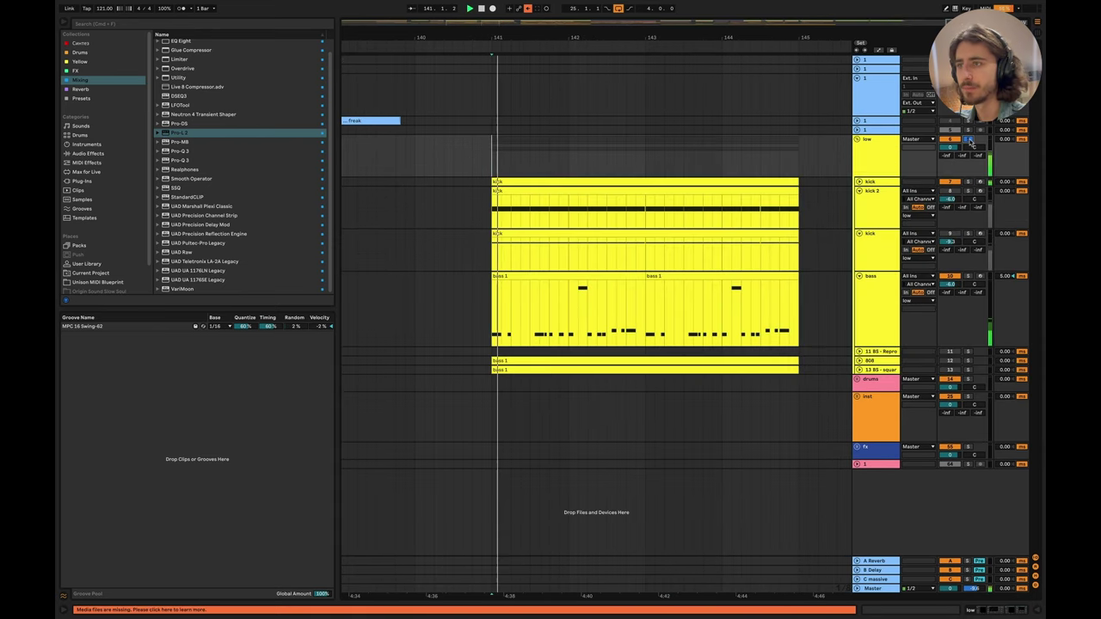
# Step: Open the Kick 2 synth on the low group's first kick track and audition its pitch curve with the bass
pyautogui.click(871, 181)
pyautogui.doubleClick(877, 181)
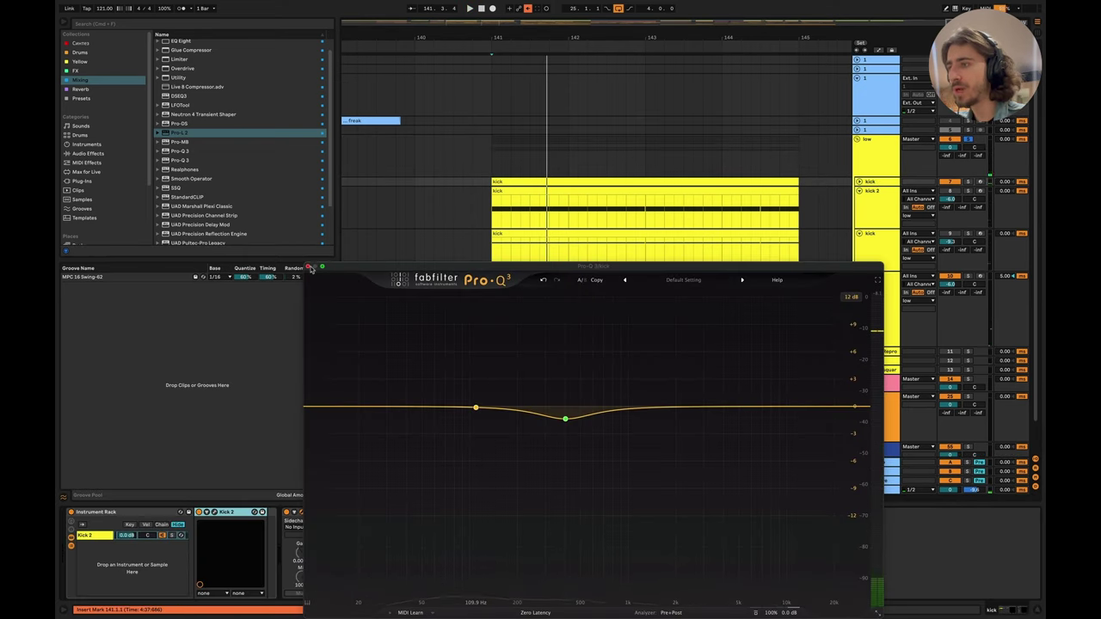
pyautogui.click(309, 267)
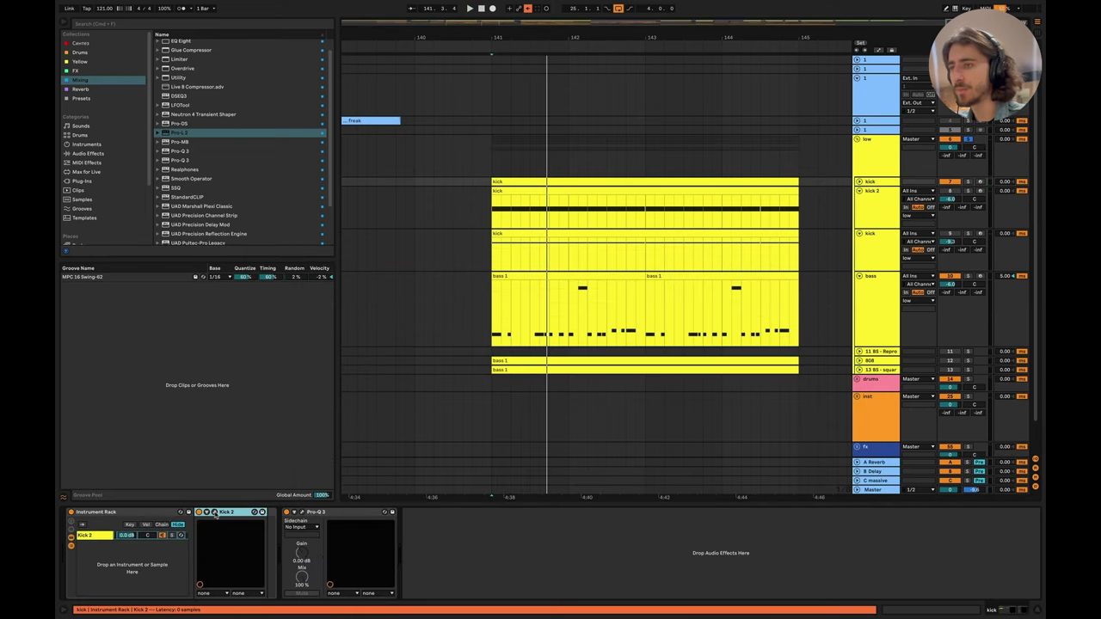
pyautogui.press('super+alt+p')
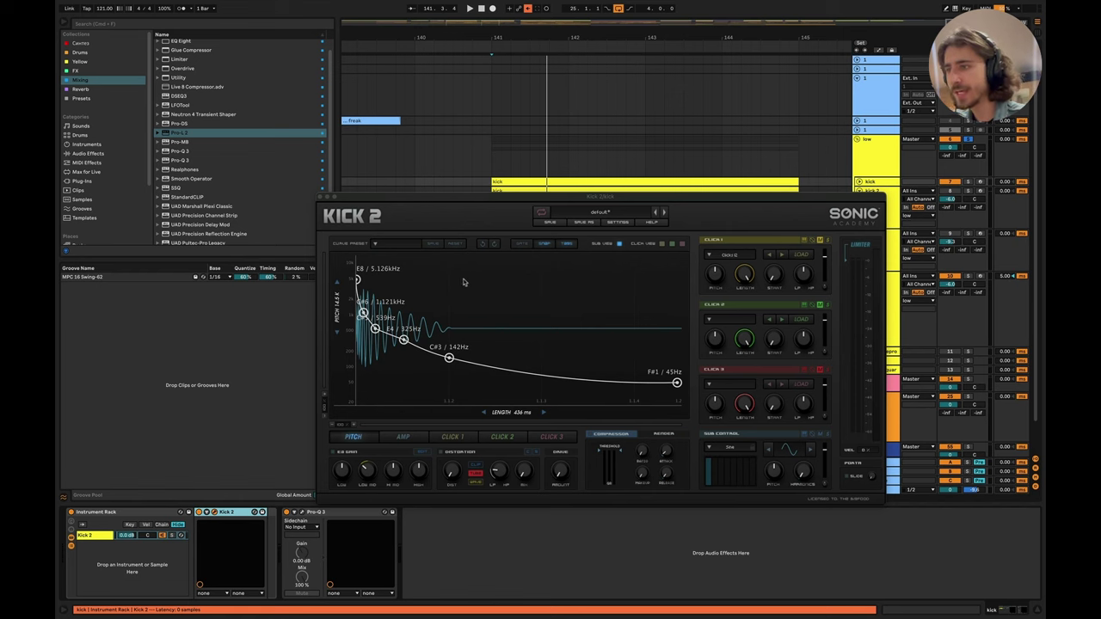
pyautogui.moveTo(567, 196); pyautogui.dragTo(610, 244)
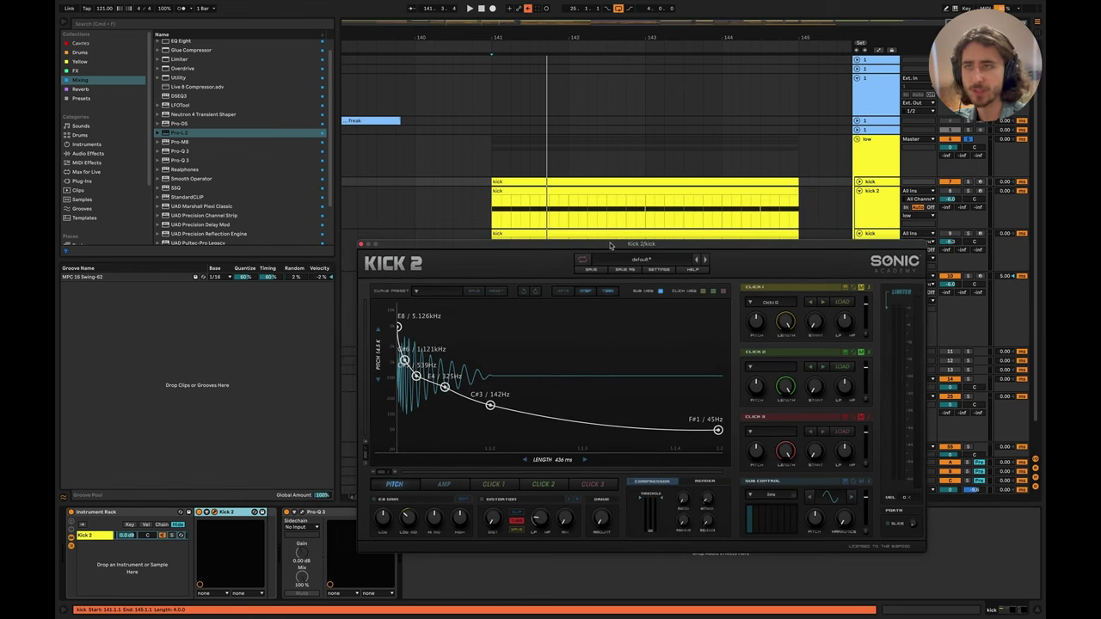
pyautogui.press('space')
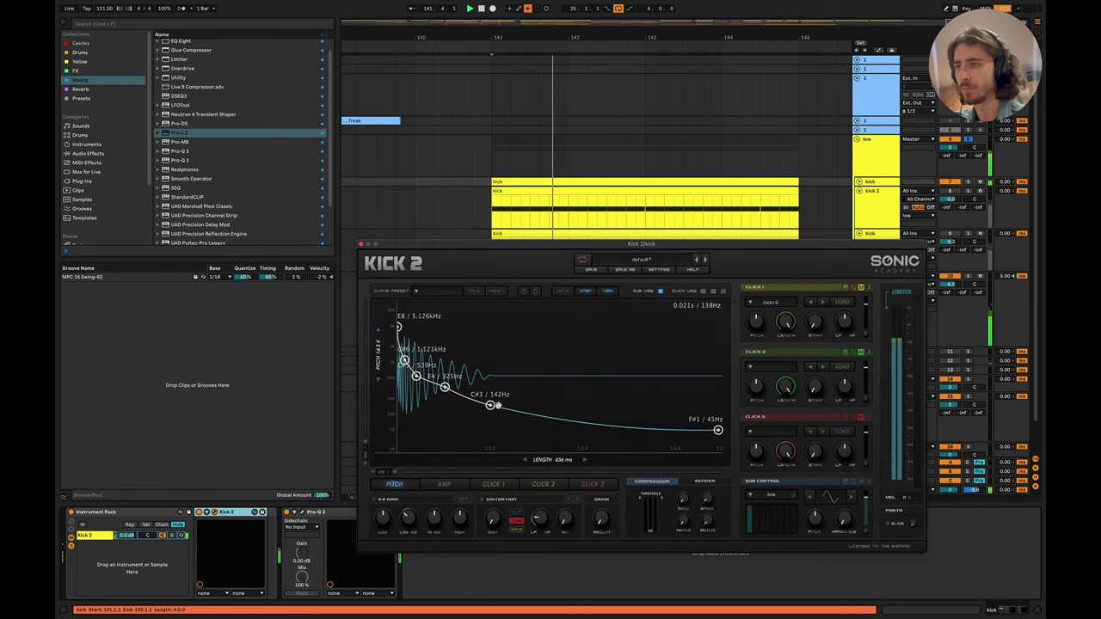
pyautogui.press('space')
# Step: Lower Kick 2's overall pitch range to 2.6 K so the tail ends at D1 / 37 Hz, and audition it with the bass
pyautogui.moveTo(378, 359); pyautogui.dragTo(381, 411)
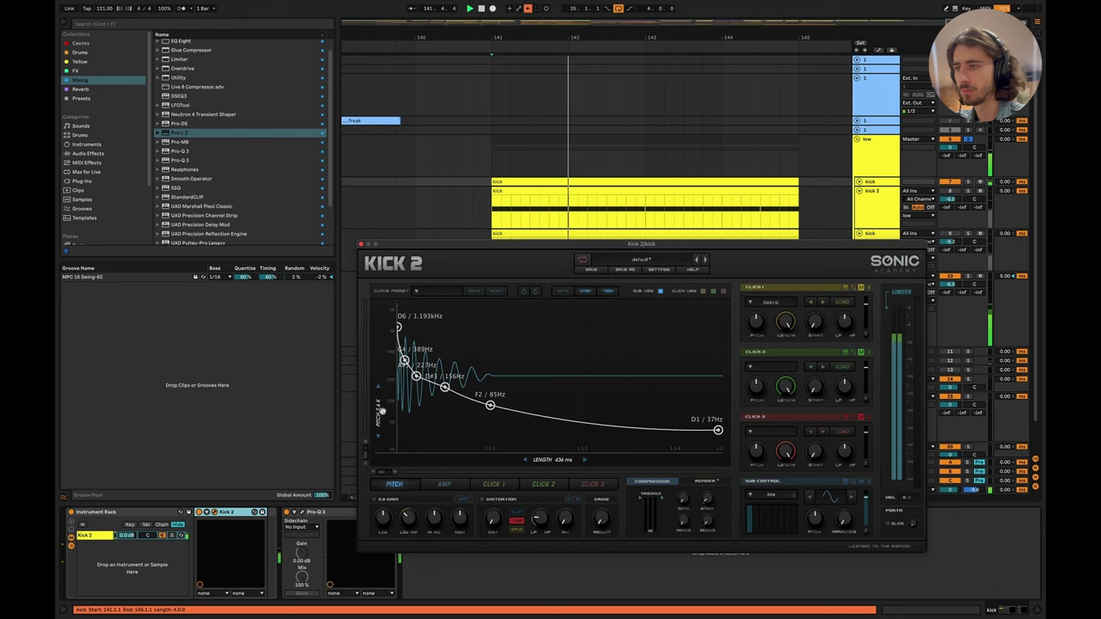
pyautogui.click(512, 567)
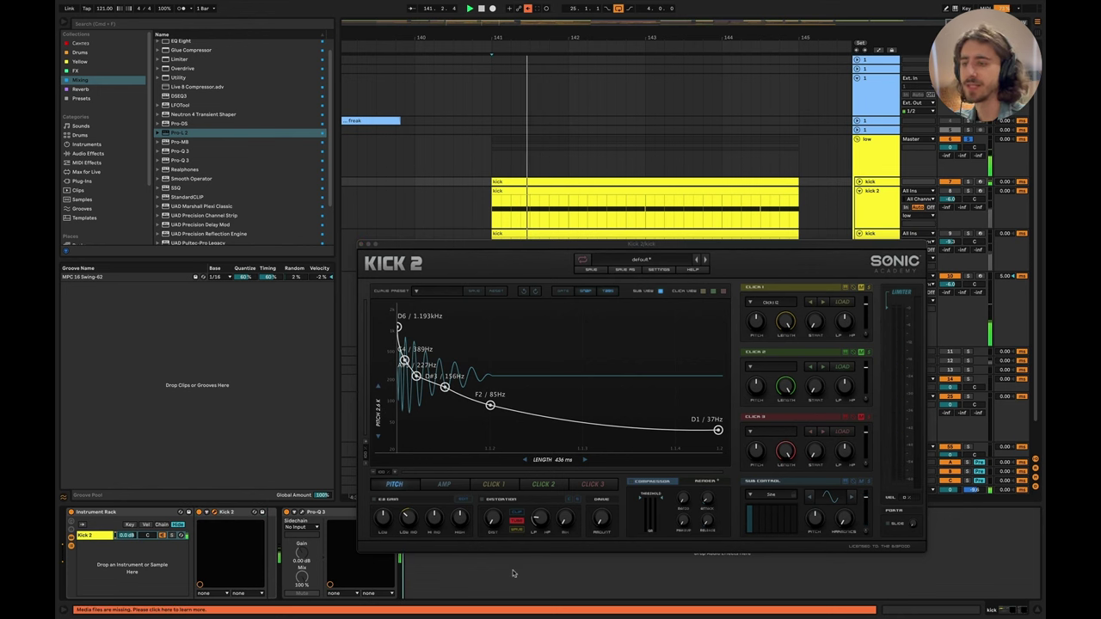
pyautogui.press('space')
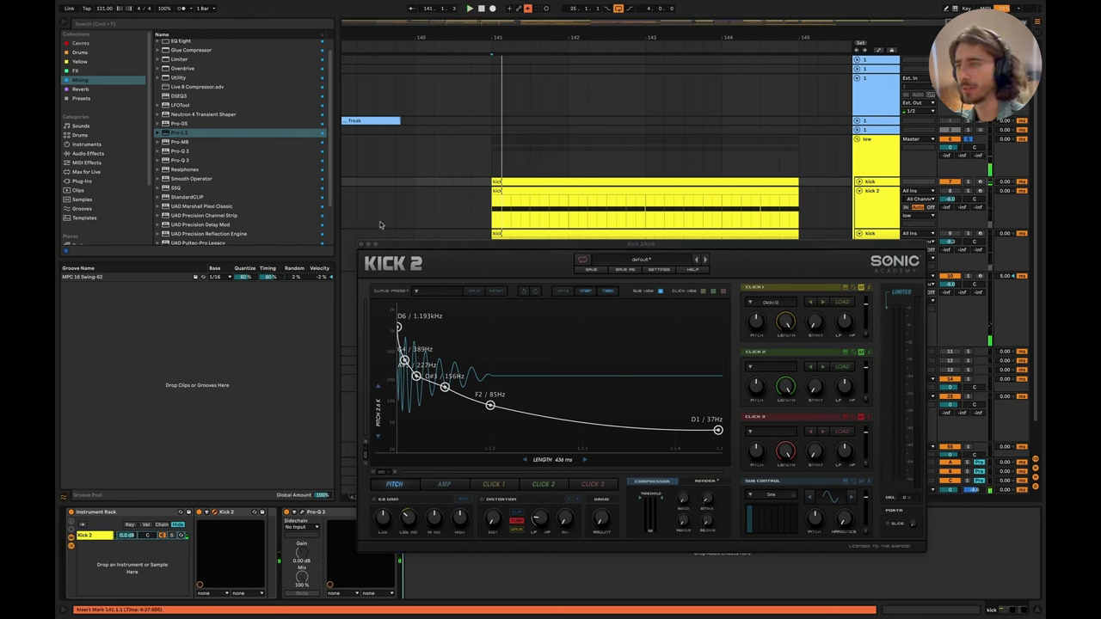
pyautogui.click(362, 246)
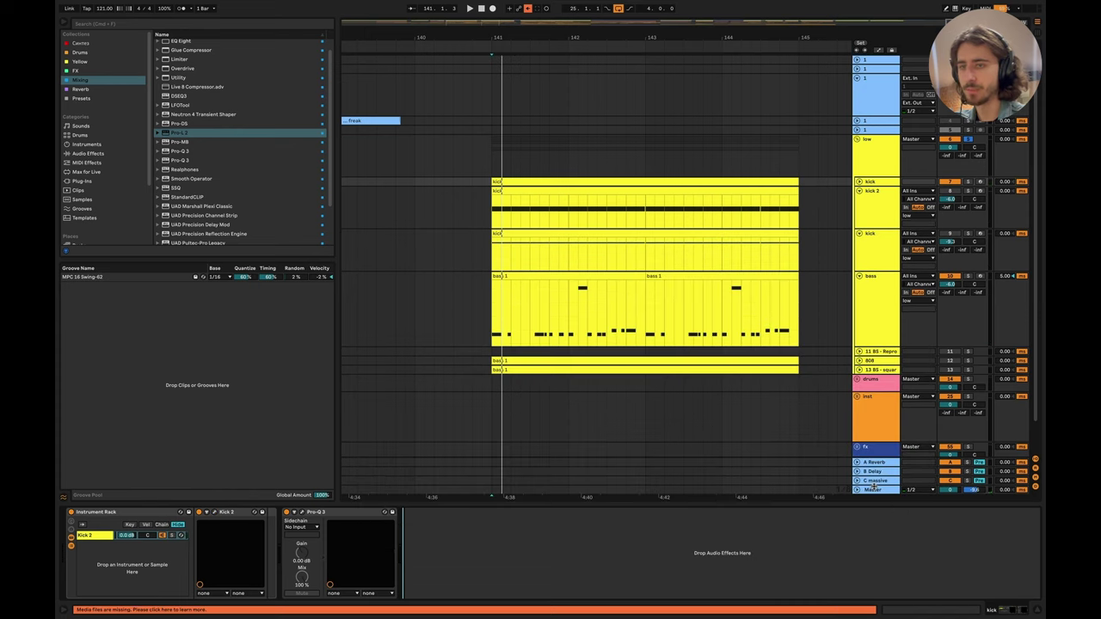
# Step: Raise the cutoff of the master's second Auto Filter to 238 Hz and play the low end from bar 141
pyautogui.click(873, 488)
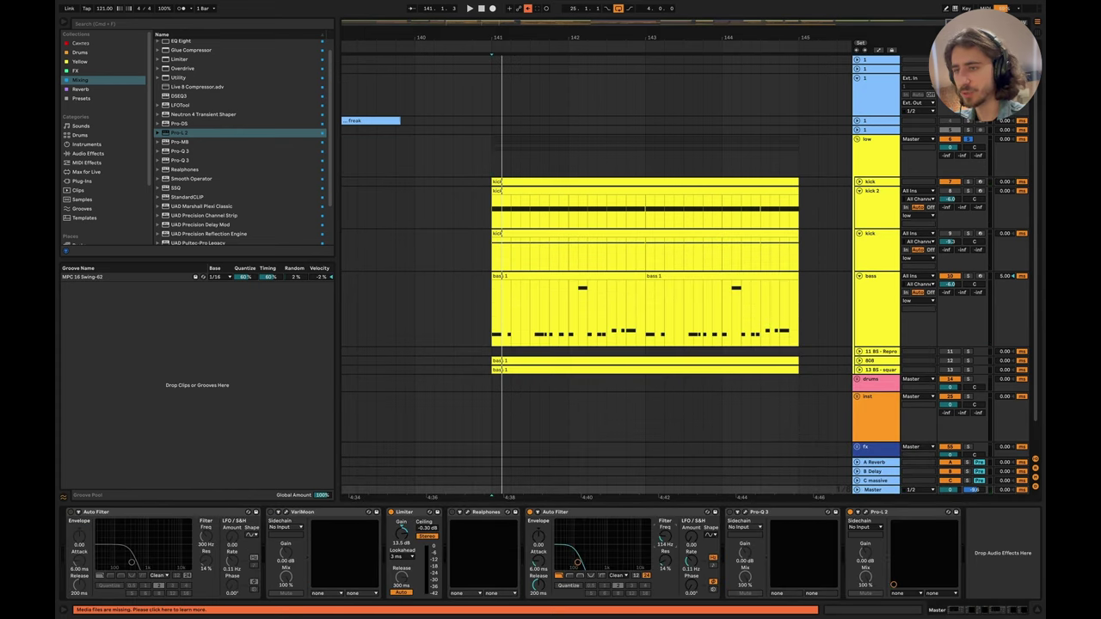
pyautogui.moveTo(664, 540); pyautogui.dragTo(664, 522)
pyautogui.press('space')
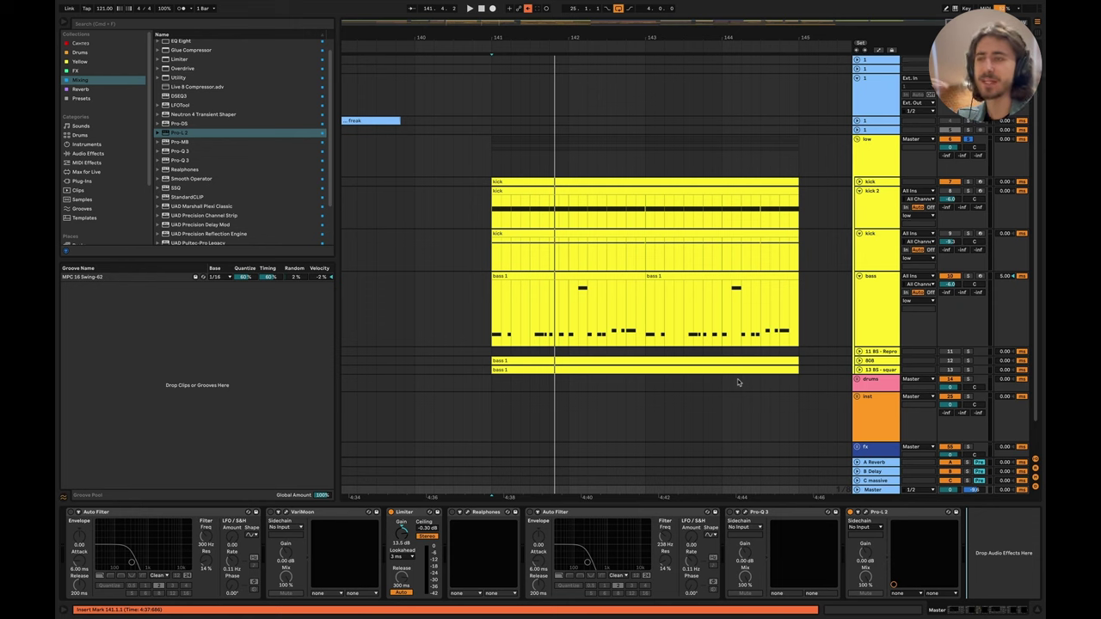
# Step: Examine the first kick track's spectrum in its Pro-Q 3 while the loop plays
pyautogui.click(873, 183)
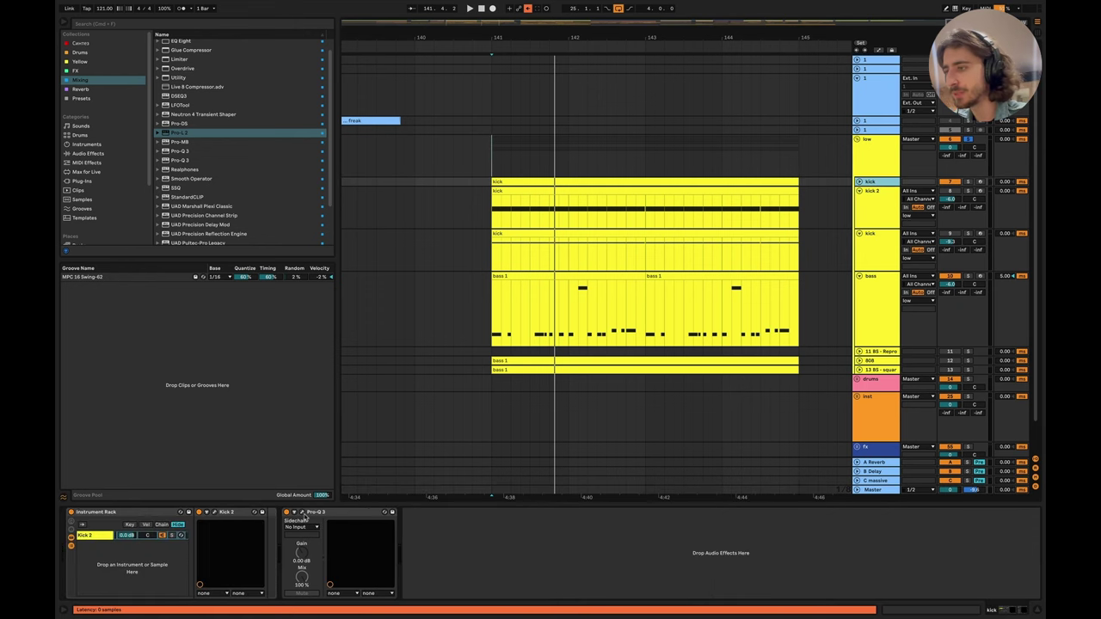
pyautogui.press('super+alt+p')
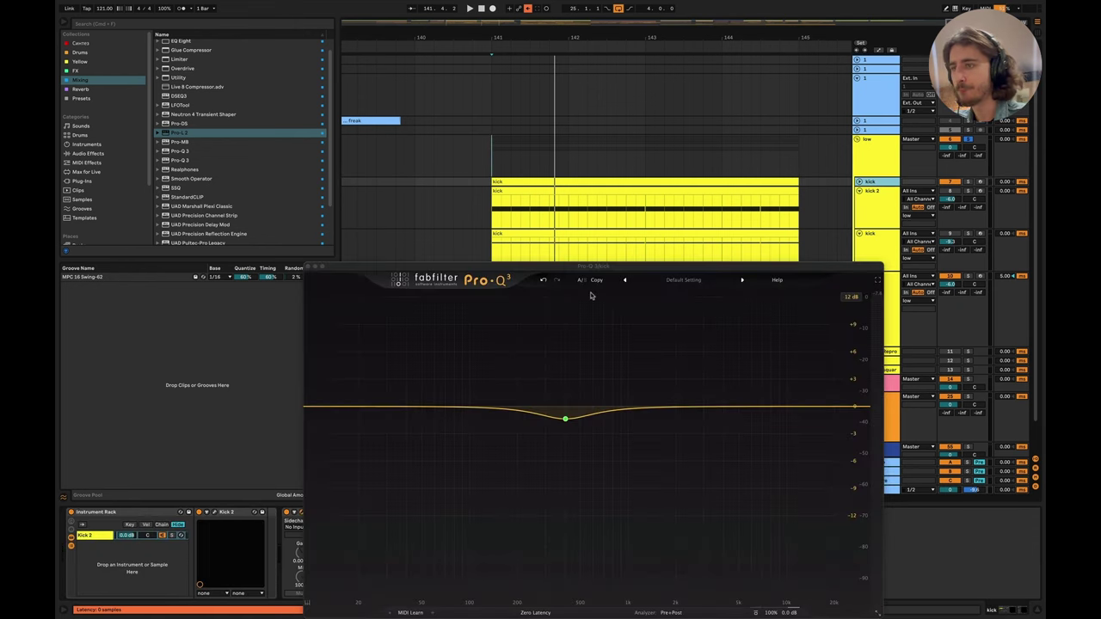
pyautogui.press('space')
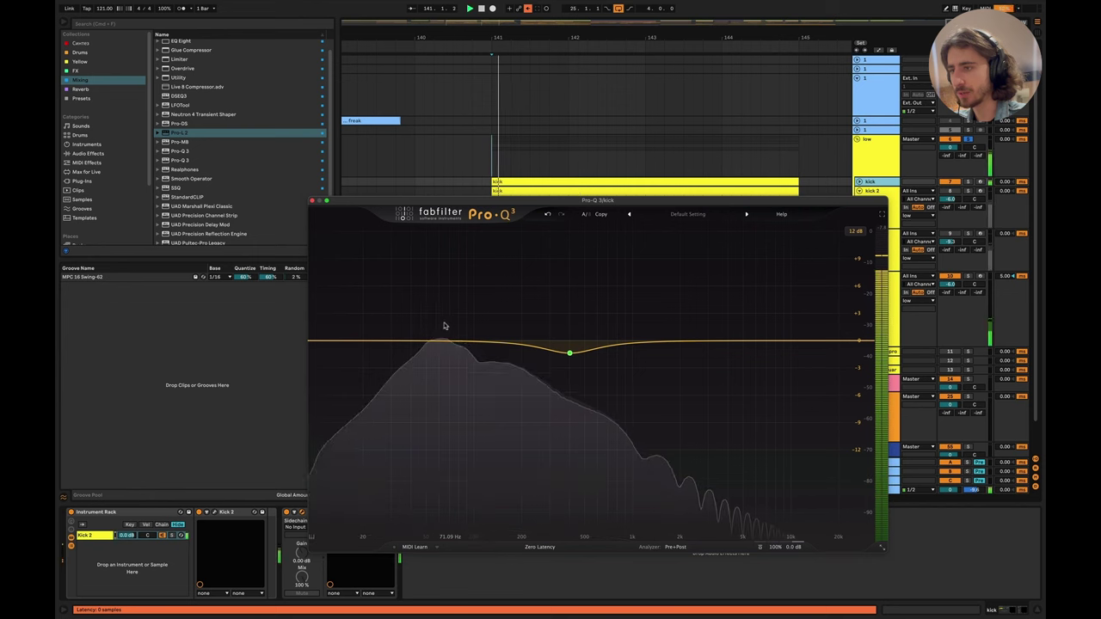
pyautogui.press('space')
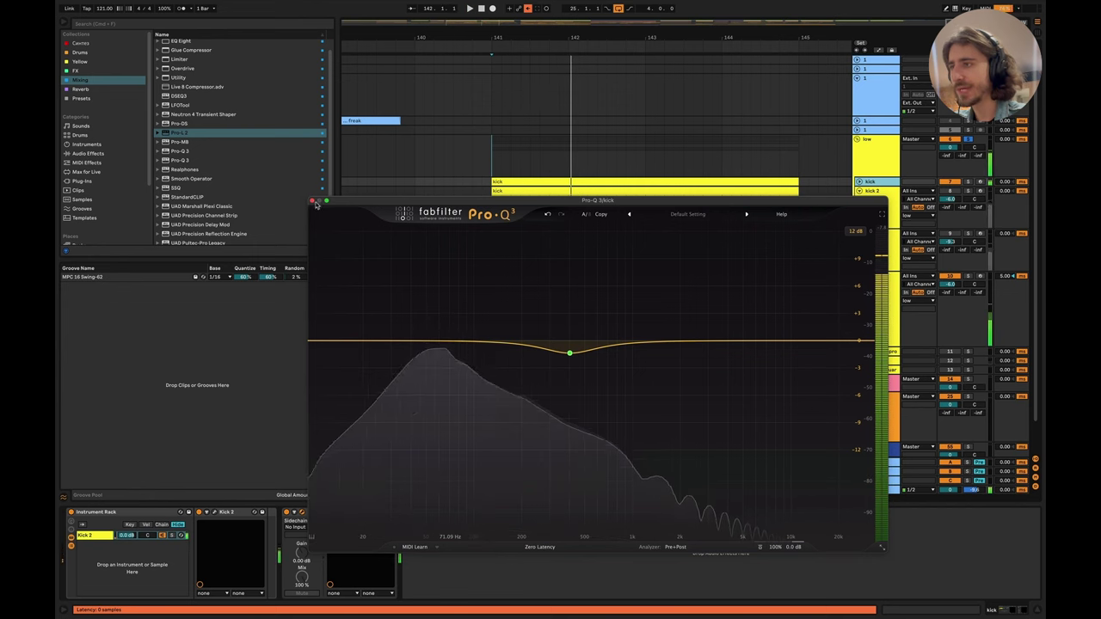
pyautogui.click(312, 200)
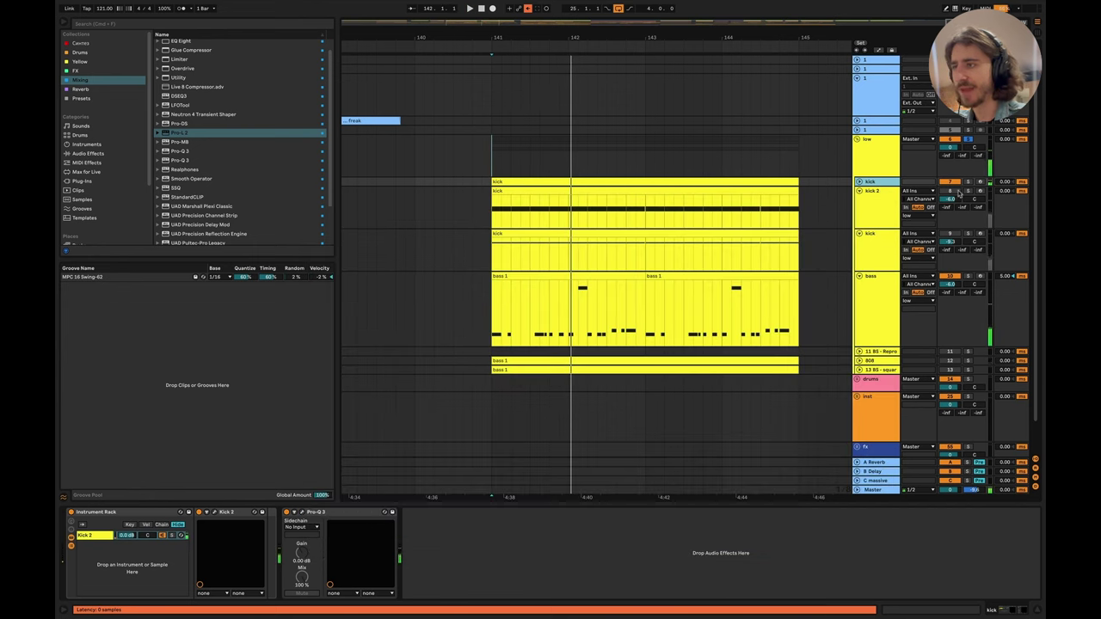
# Step: Undo the pitch range change in Kick 2 and play the original kick with the bass
pyautogui.click(215, 515)
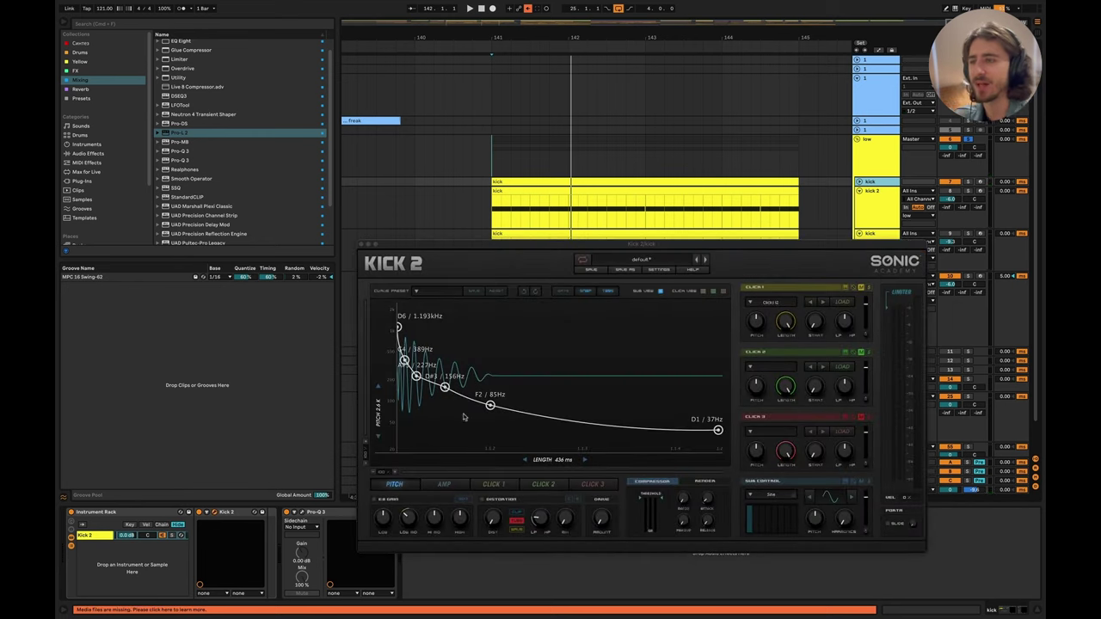
pyautogui.click(523, 293)
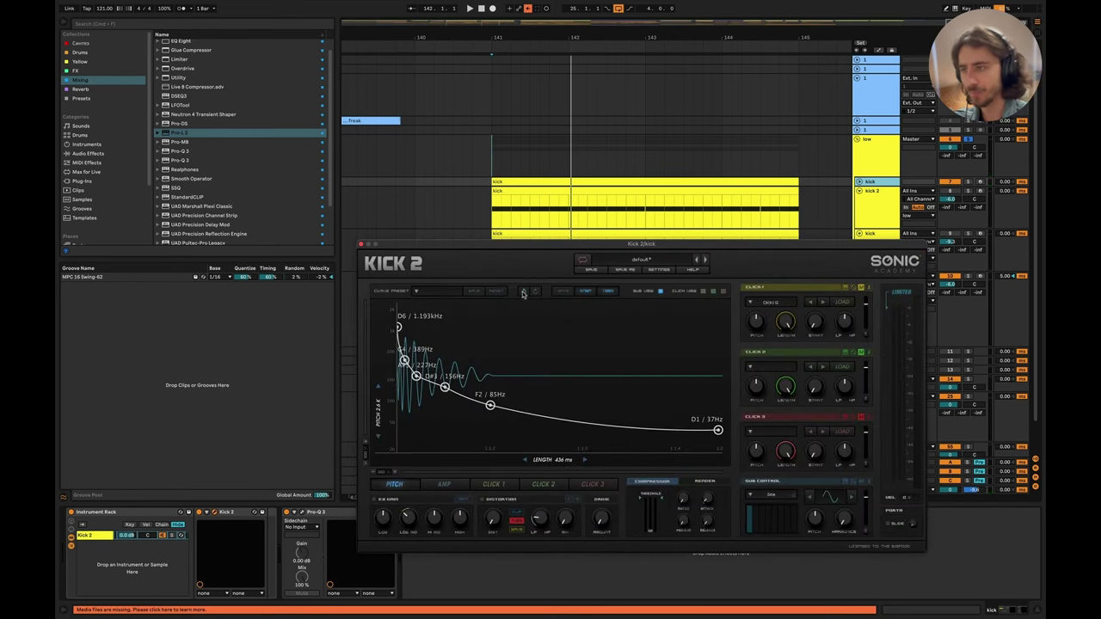
pyautogui.press('space')
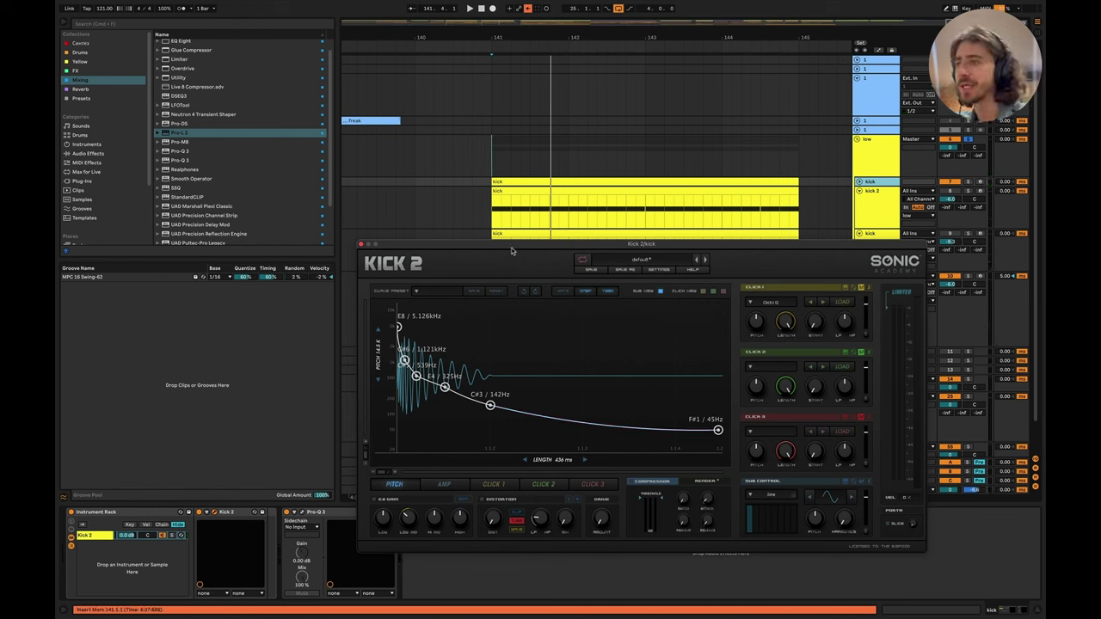
pyautogui.click(361, 245)
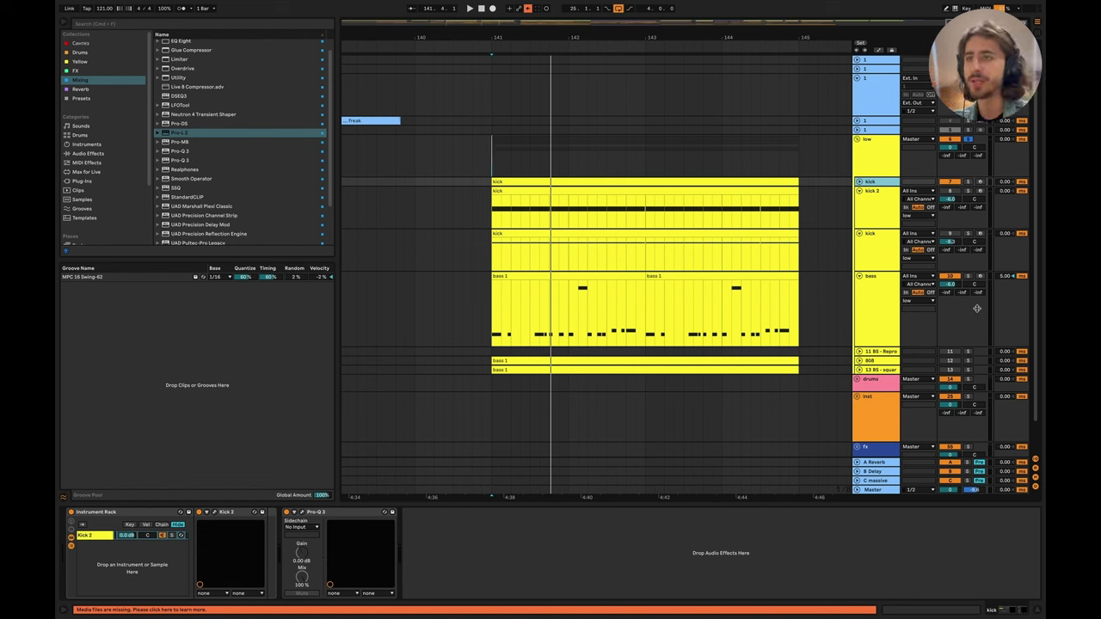
# Step: Reopen the first kick track's Kick 2 and replay its unmodified sound from bar 141
pyautogui.click(871, 173)
pyautogui.click(871, 181)
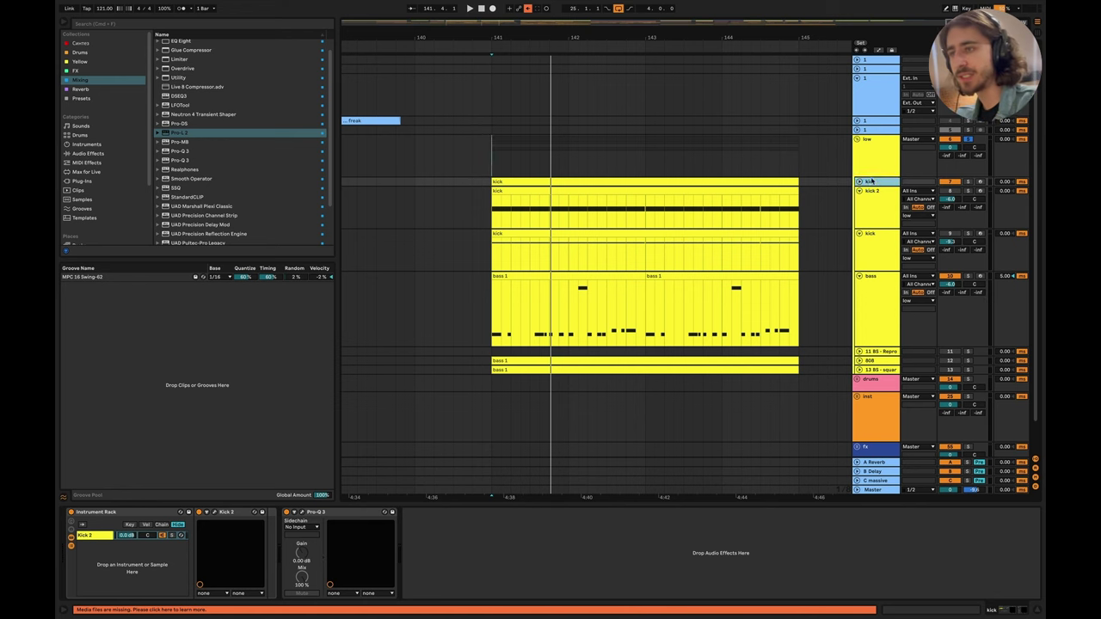
pyautogui.click(215, 514)
pyautogui.press('space')
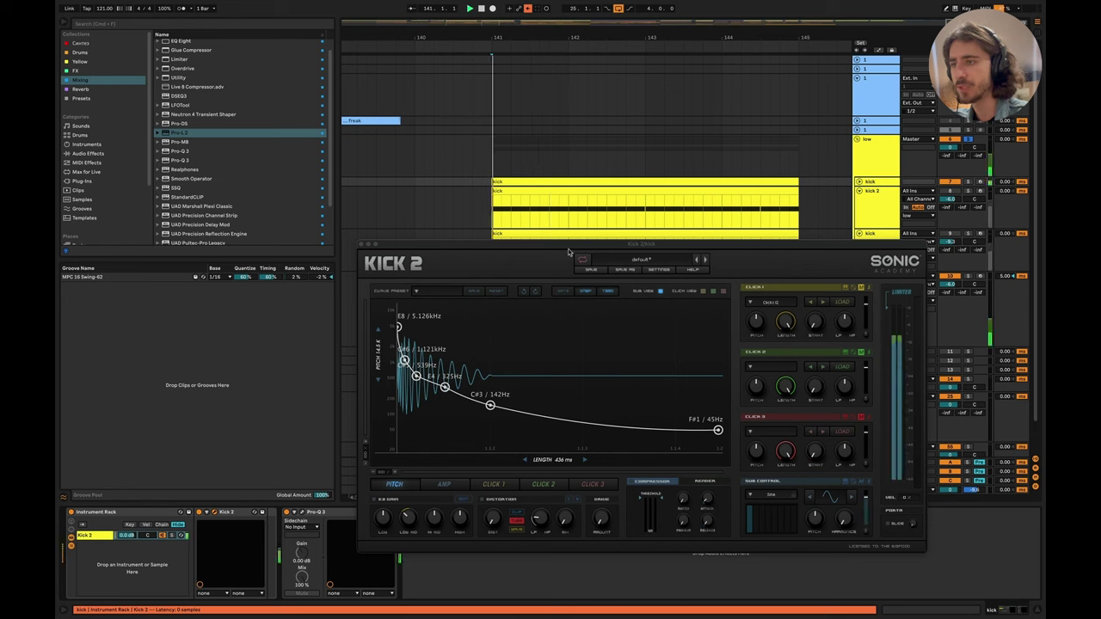
pyautogui.press('space')
# Step: Try moving Kick 2's C#3 pitch node down to G#1 / 52 Hz, audition it with the bass, and undo the move
pyautogui.moveTo(490, 404)
pyautogui.mouseDown()
pyautogui.moveTo(508, 415)
pyautogui.moveTo(473, 430)
pyautogui.mouseUp()
pyautogui.press('space')
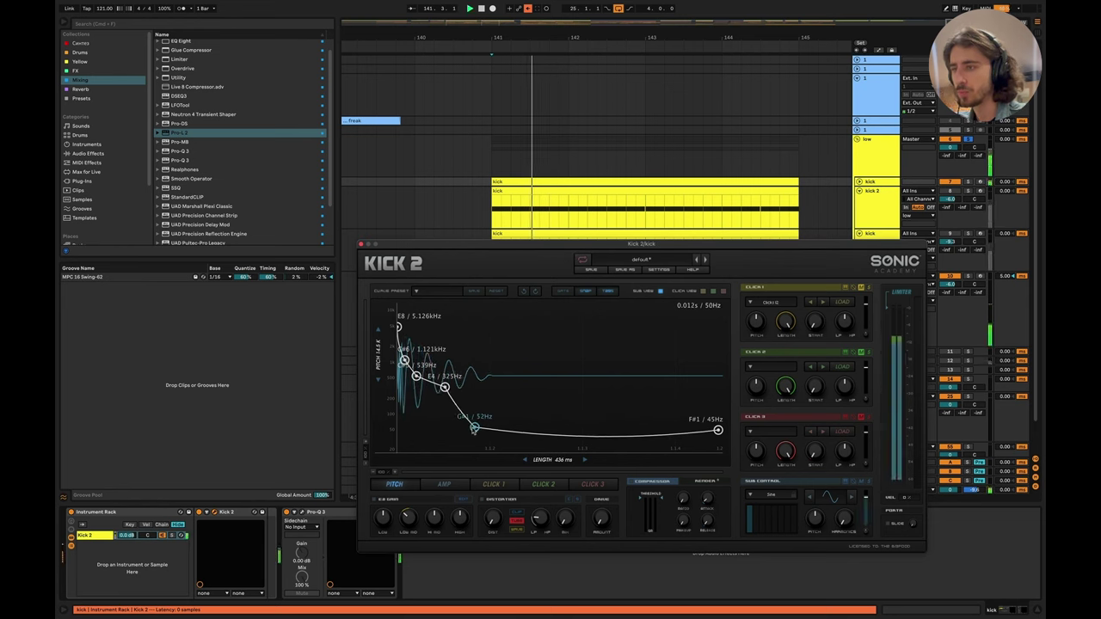
pyautogui.press('space')
pyautogui.press('space')
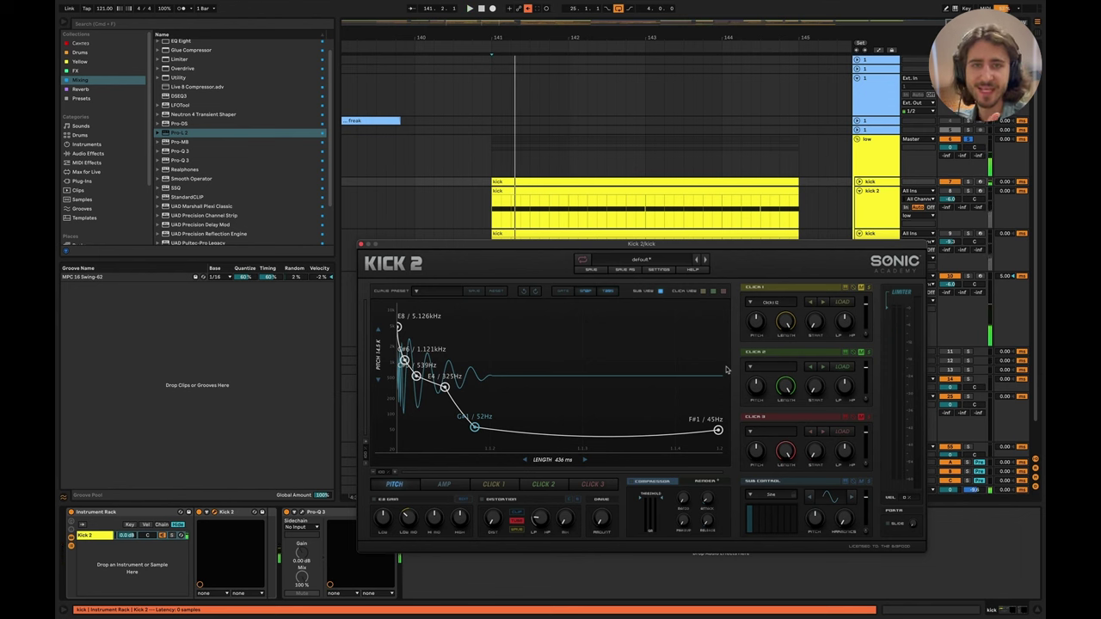
pyautogui.press('space')
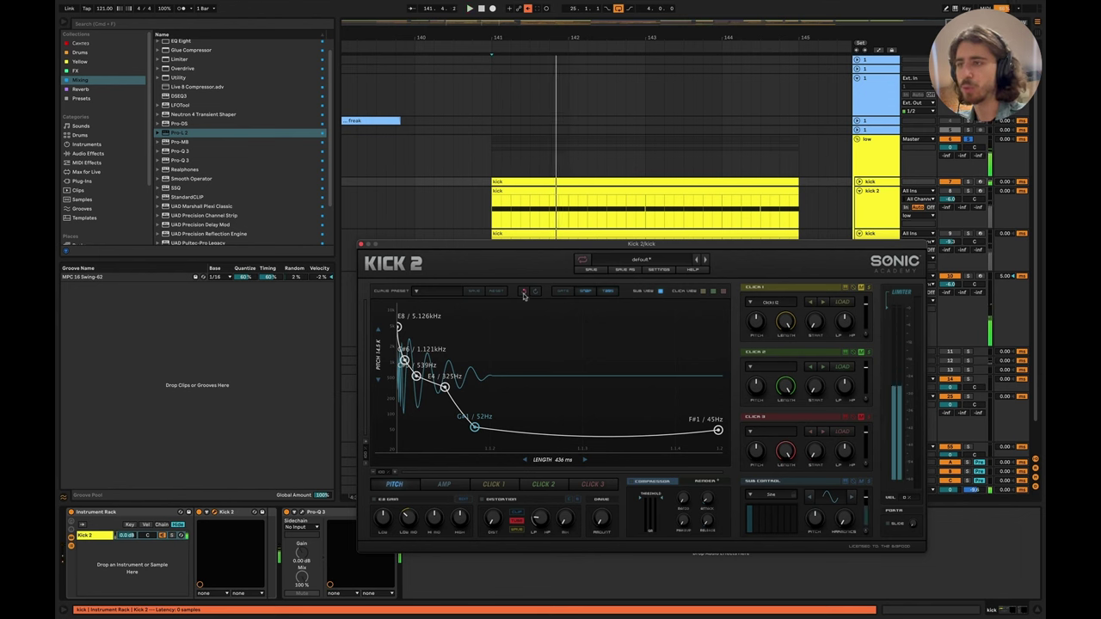
pyautogui.click(524, 293)
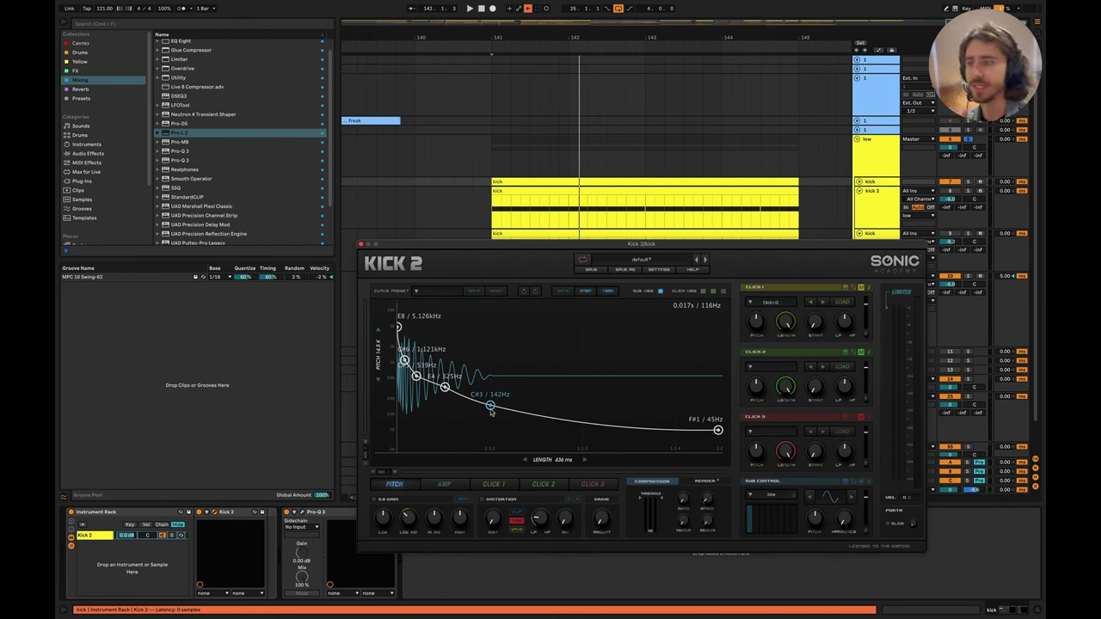
pyautogui.click(361, 245)
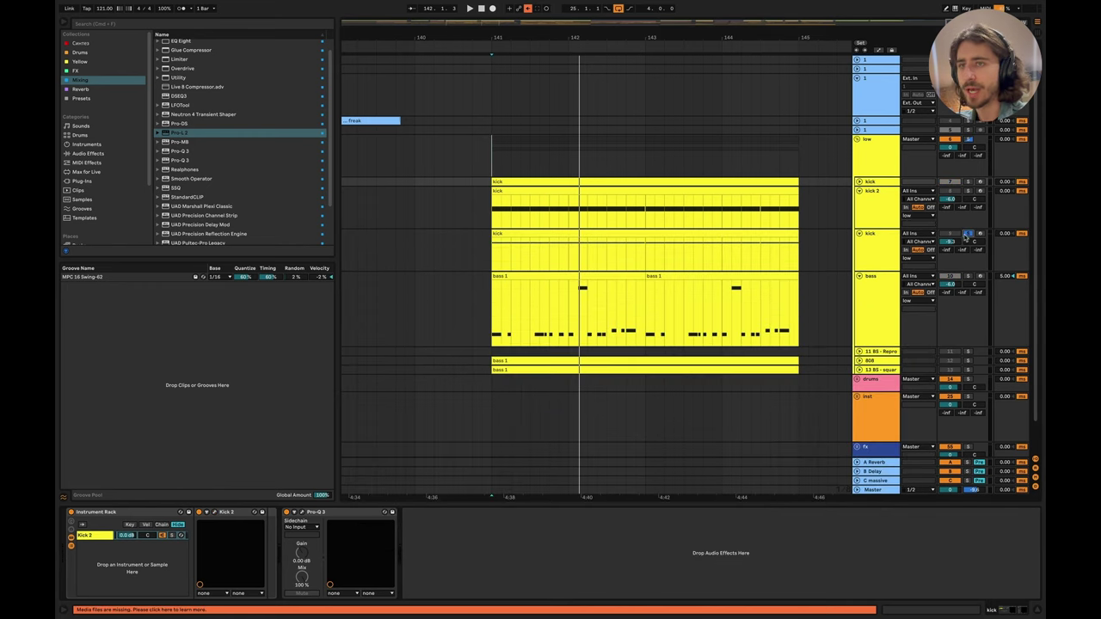
# Step: Hot-swap the lower kick track's sample during playback, trying dt02_kick-deep_flatline.wav and settling on dt02_kick-deep_floored.wav
pyautogui.click(898, 246)
pyautogui.press('space')
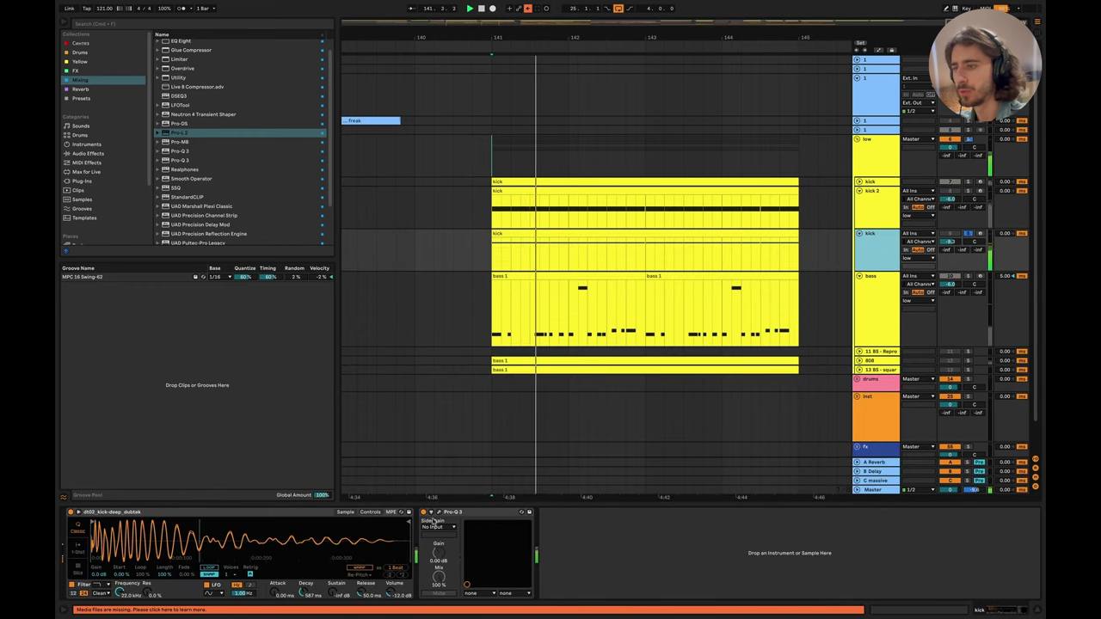
pyautogui.click(410, 561)
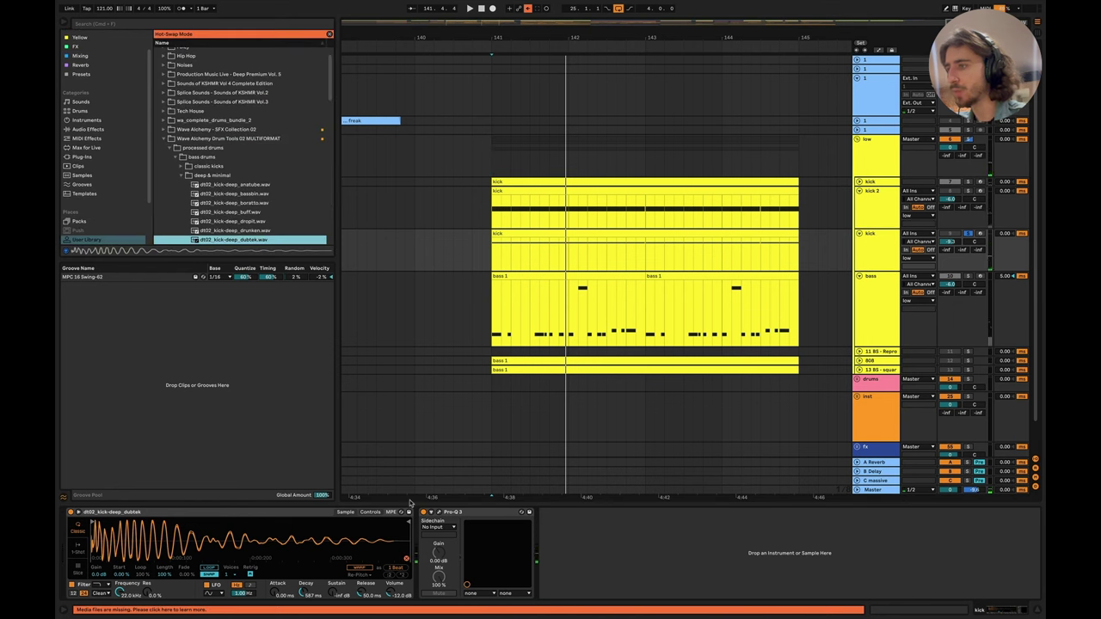
pyautogui.press('Down')
pyautogui.press('Return')
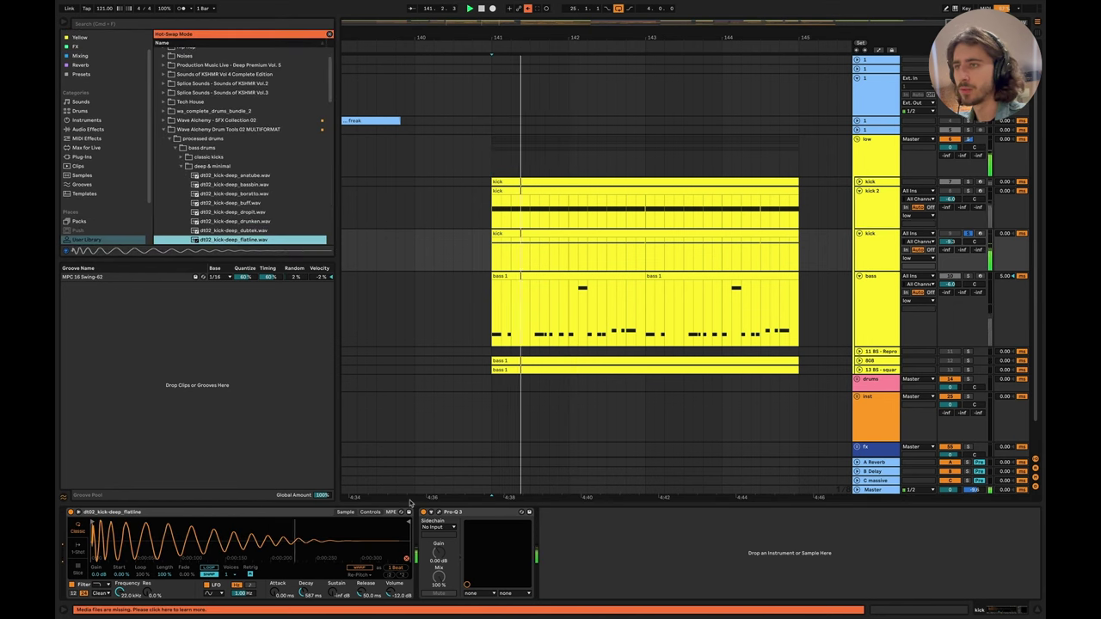
pyautogui.press('Down')
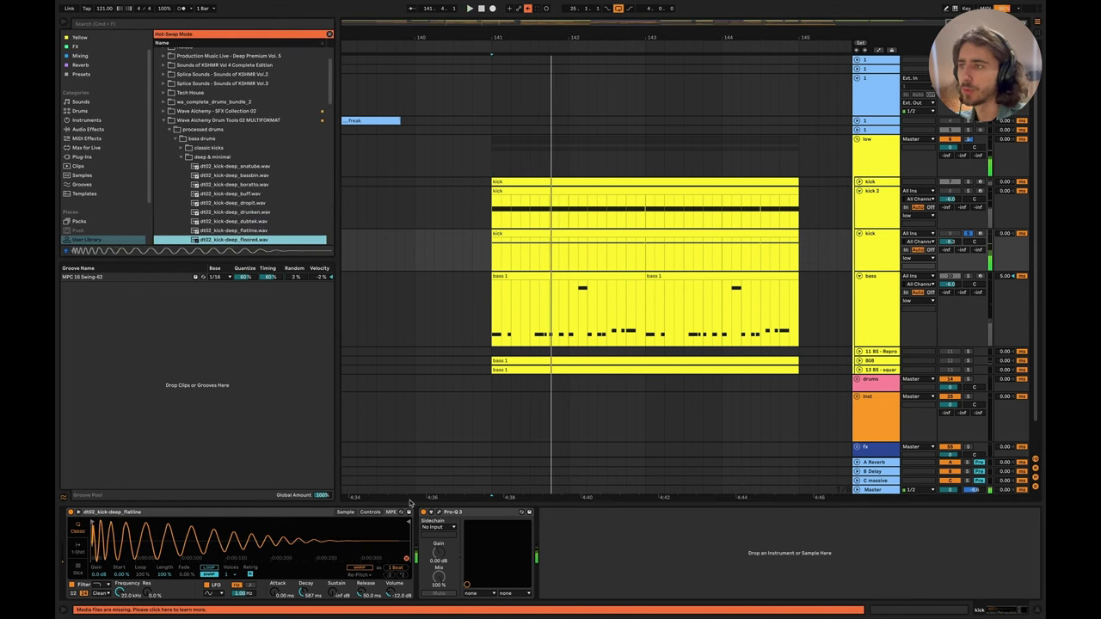
pyautogui.press('Return')
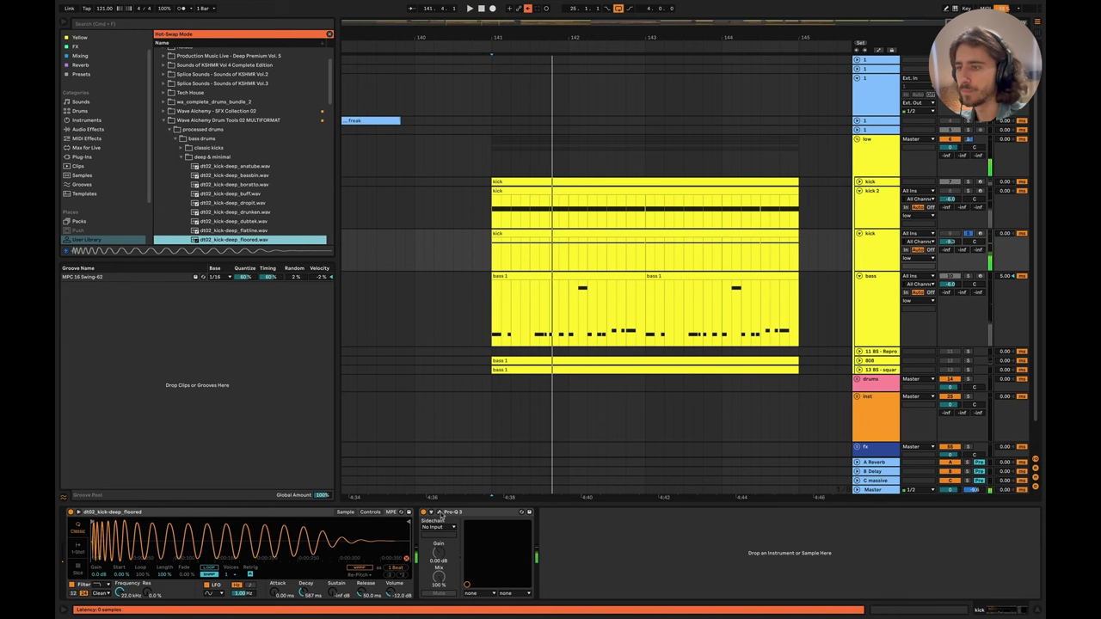
# Step: Show the lower kick track's Pro-Q 3, replay the loop to check the swapped sample, and close the plug-in window
pyautogui.press('super+alt+p')
pyautogui.press('space')
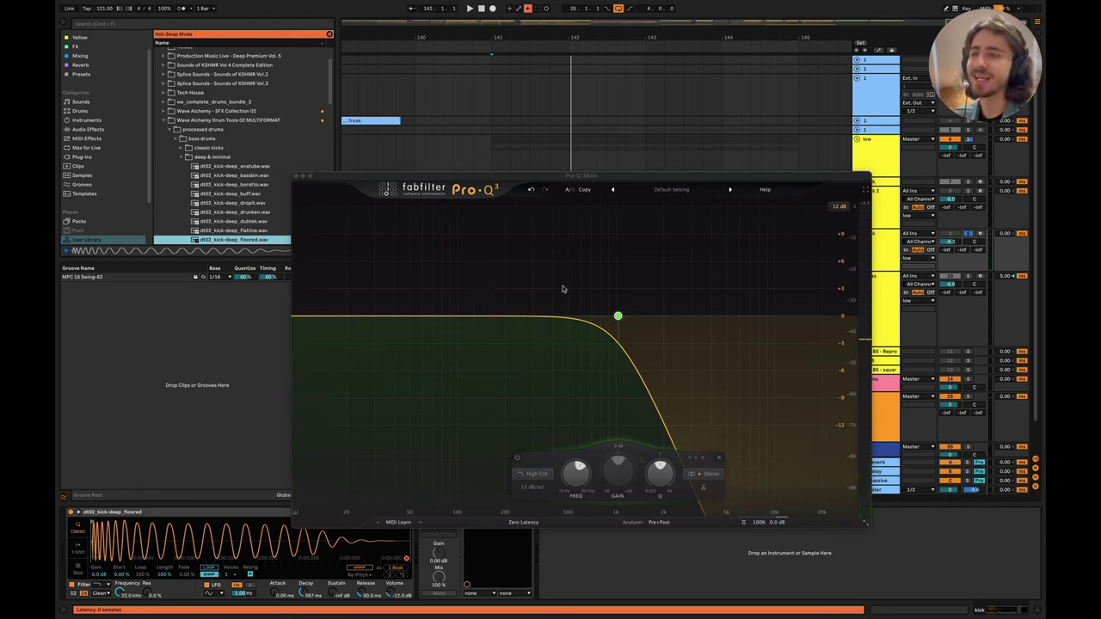
pyautogui.press('space')
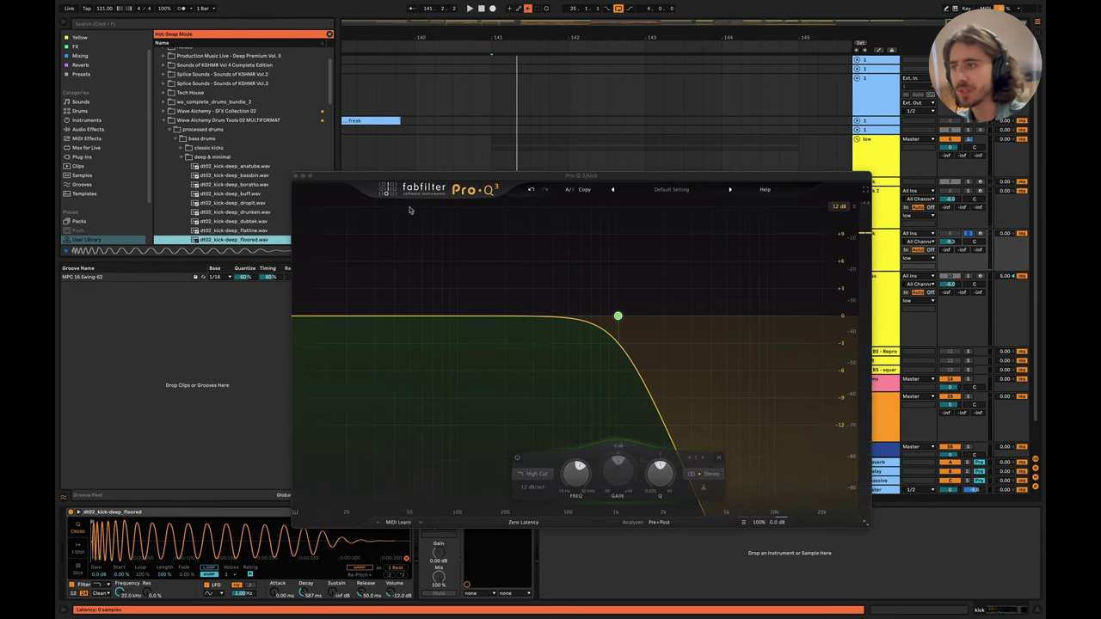
pyautogui.click(295, 177)
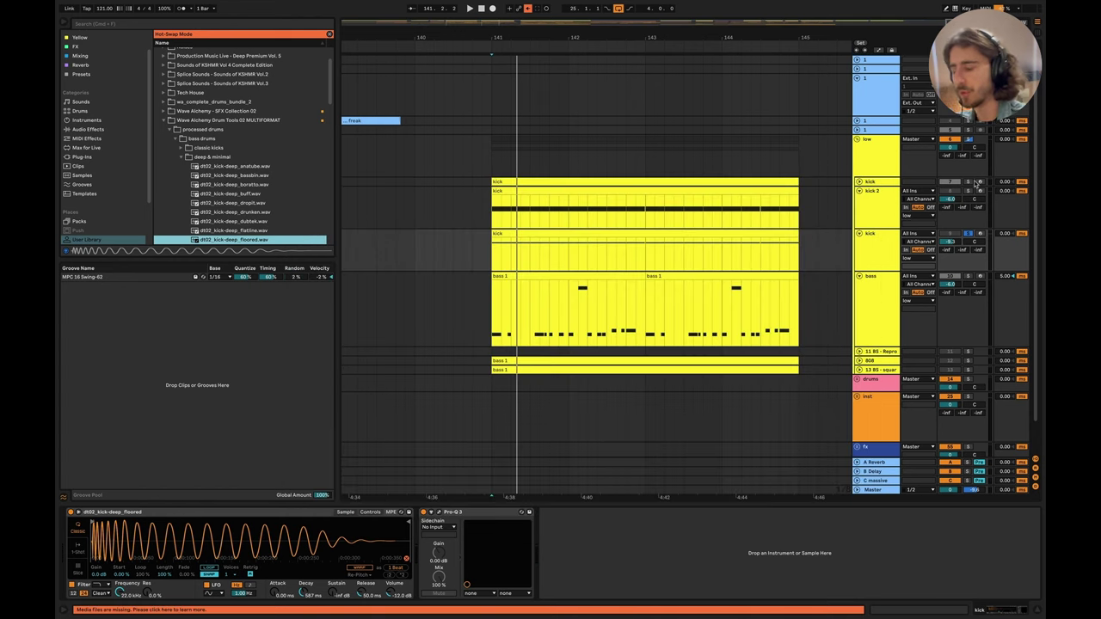
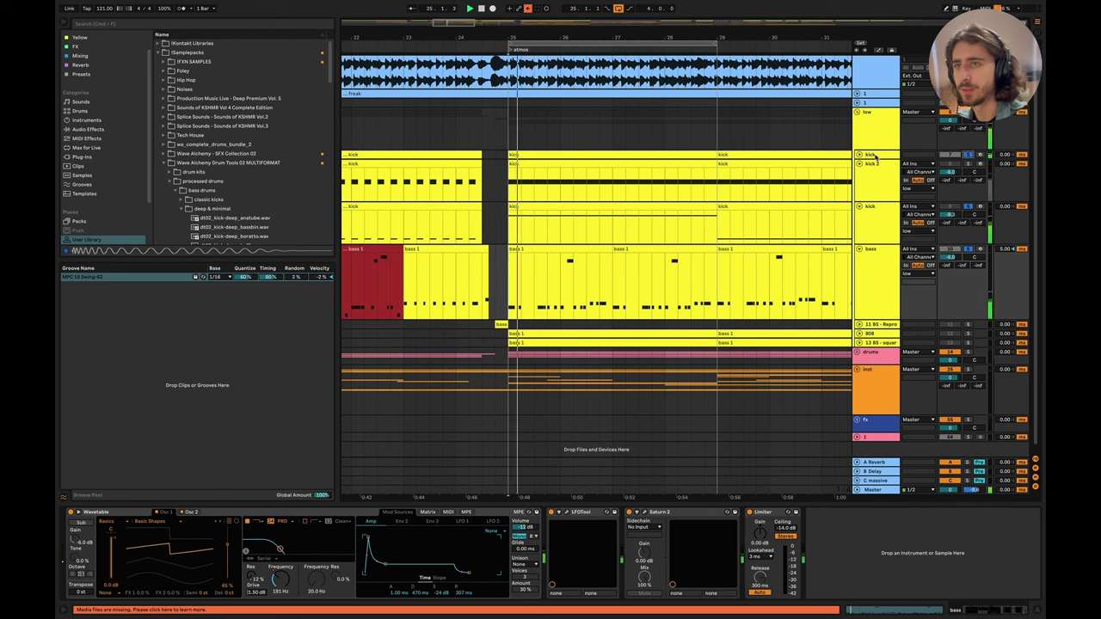
# Step: Inspect the first kick track's Kick 2 pitch curve, close it, and restart playback from bar 25
pyautogui.click(874, 155)
pyautogui.click(216, 513)
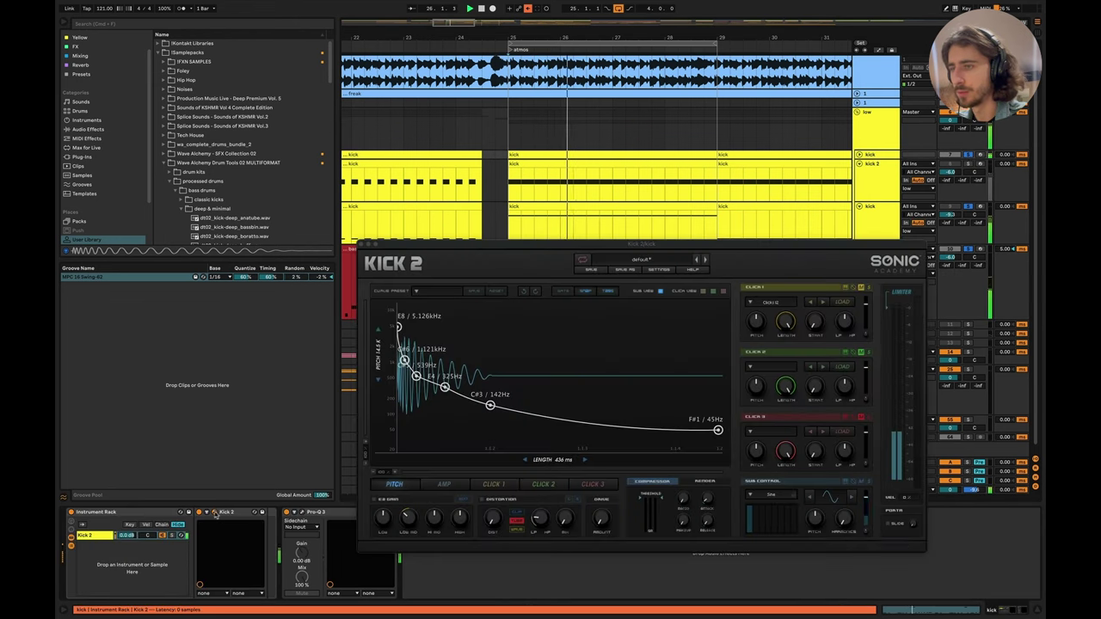
pyautogui.click(362, 248)
pyautogui.press('space')
pyautogui.press('space')
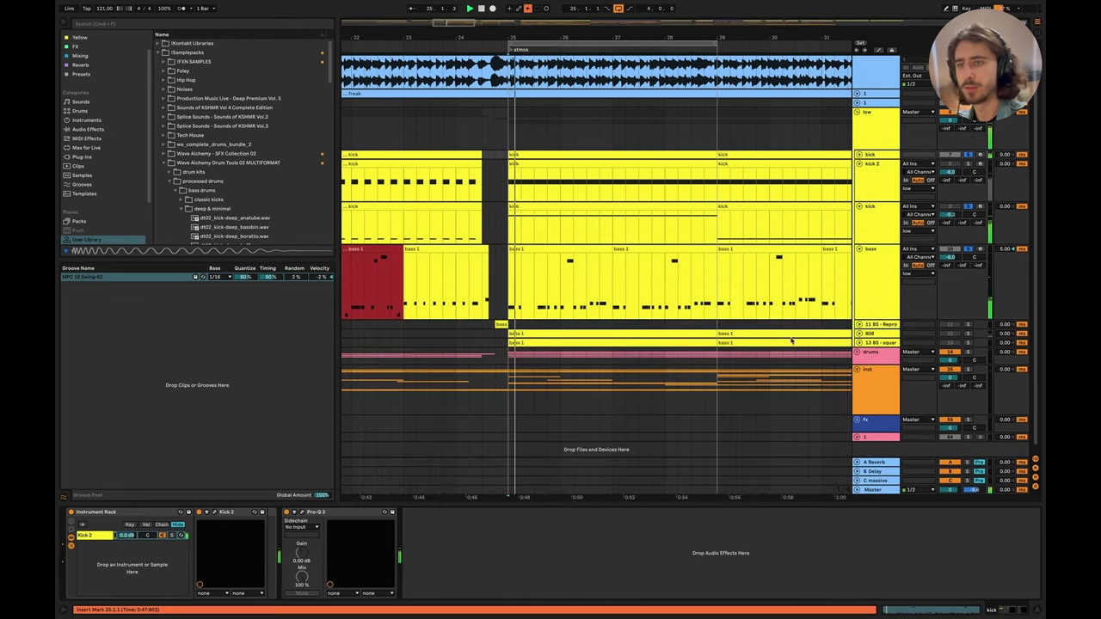
# Step: Solo the inst group, unfold it, and solo its first piano track
pyautogui.click(968, 369)
pyautogui.press('space')
pyautogui.click(857, 369)
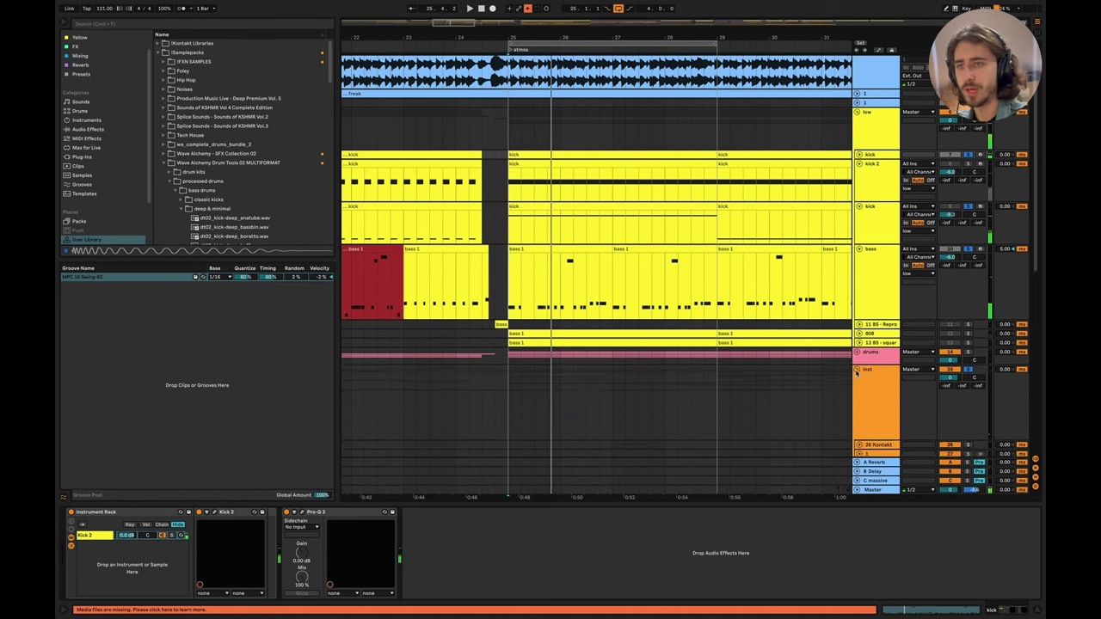
pyautogui.scroll(-3, 869, 374)
pyautogui.click(968, 345)
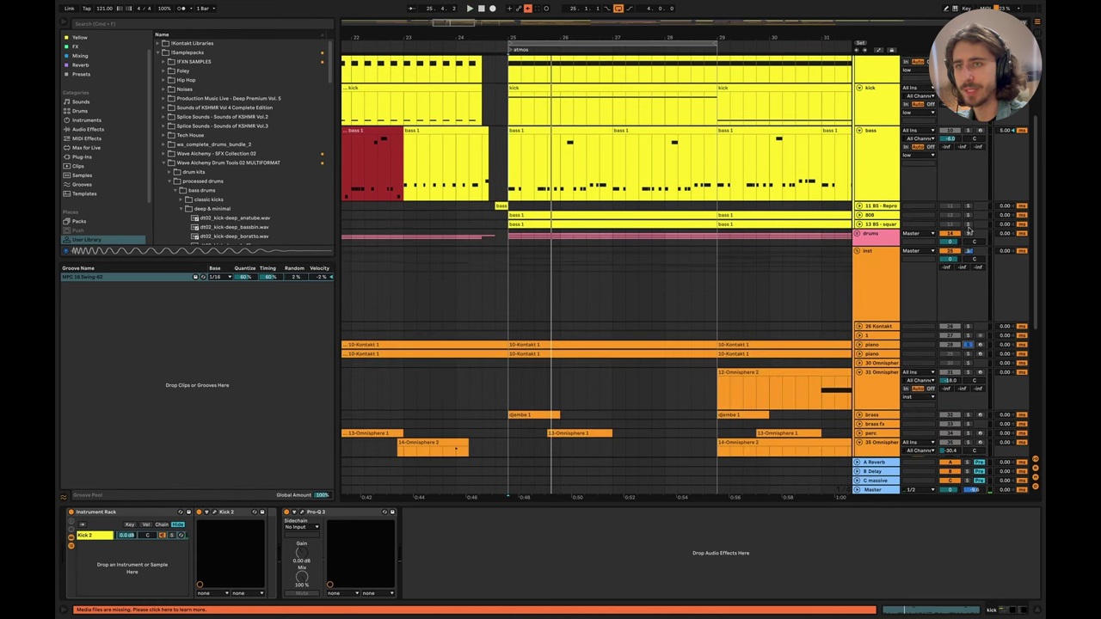
# Step: Play the section from bar 25 with the drums group soloed alongside the low end and piano
pyautogui.press('space')
pyautogui.press('space')
pyautogui.scroll(3, 672, 295)
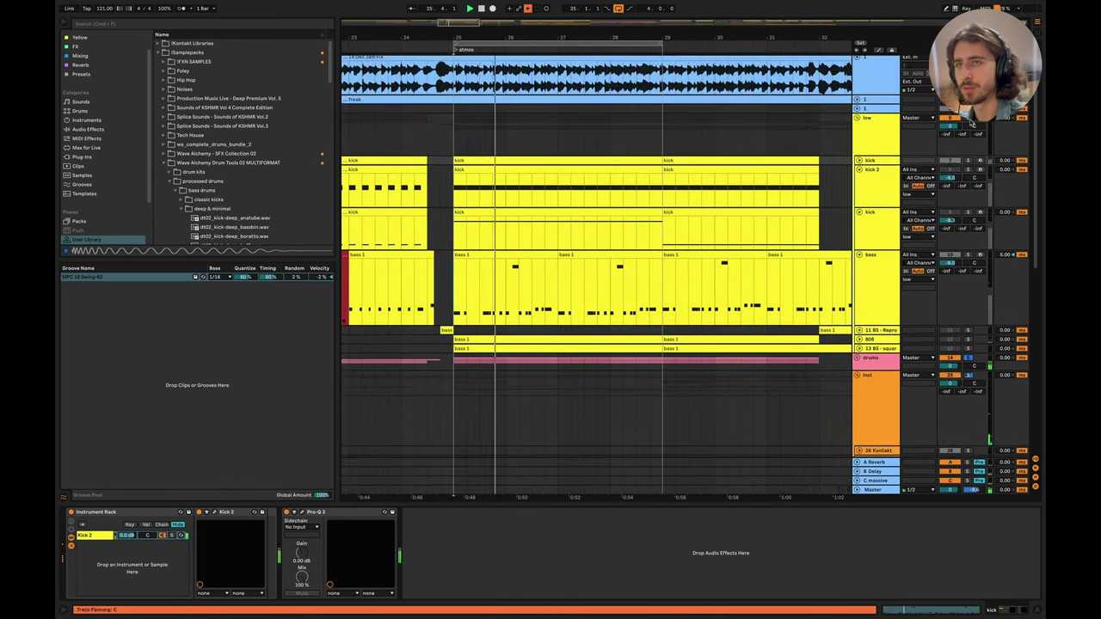
pyautogui.scroll(-3, 673, 296)
pyautogui.scroll(2, 677, 243)
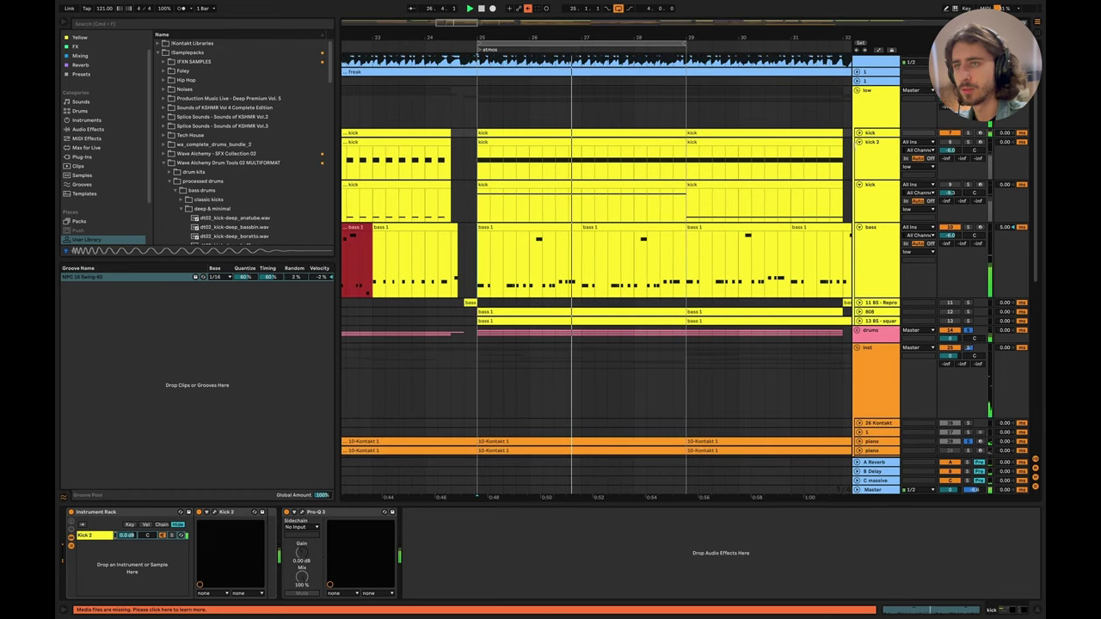
# Step: Collapse the kick 2 and lower kick tracks while leaving the bass track expanded
pyautogui.click(860, 141)
pyautogui.click(859, 151)
pyautogui.click(859, 160)
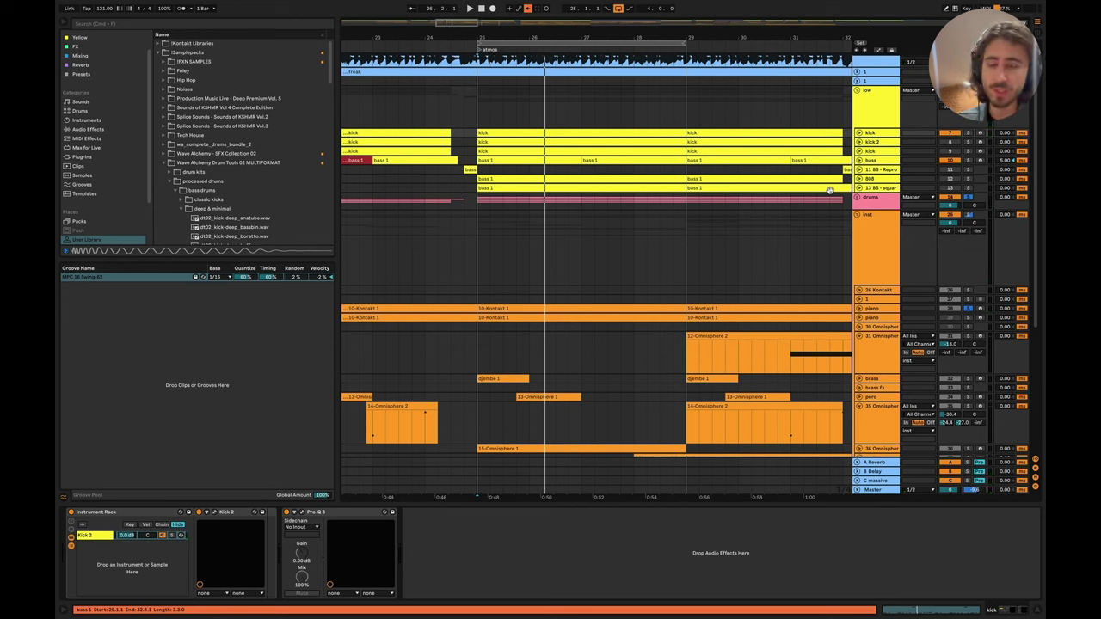
pyautogui.click(859, 160)
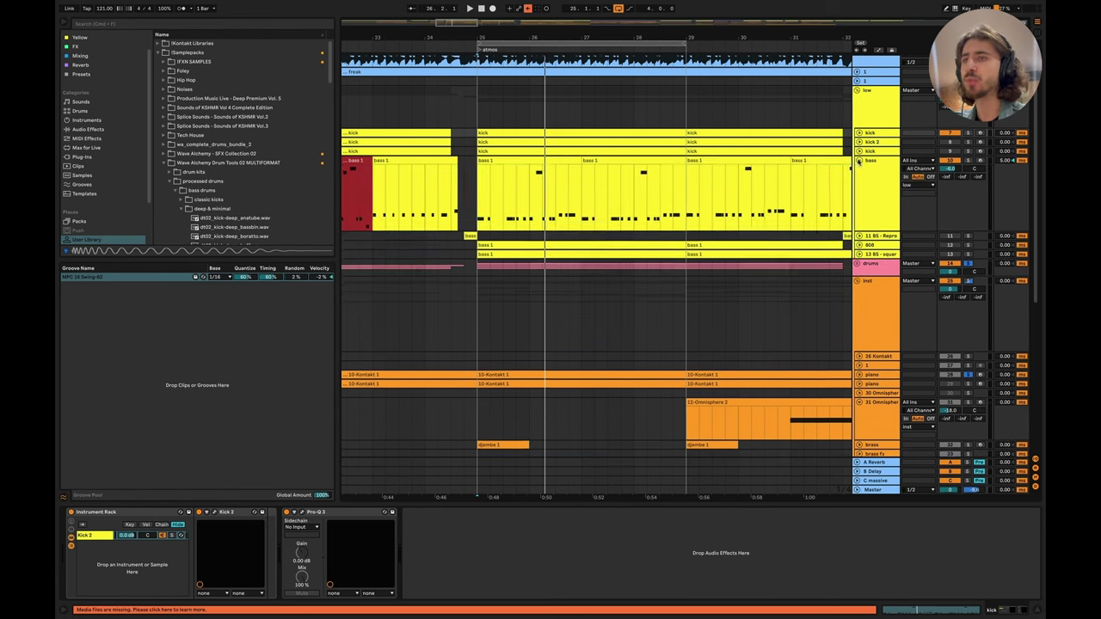
# Step: Move the red bass clip from bar 21 to bar 25 and duplicate it so the pattern fills bars 25 to 29
pyautogui.hscroll(-3, 623, 266)
pyautogui.hscroll(-2, 623, 267)
pyautogui.scroll(-3, 623, 266)
pyautogui.moveTo(504, 164); pyautogui.dragTo(645, 172)
pyautogui.press('super+d')
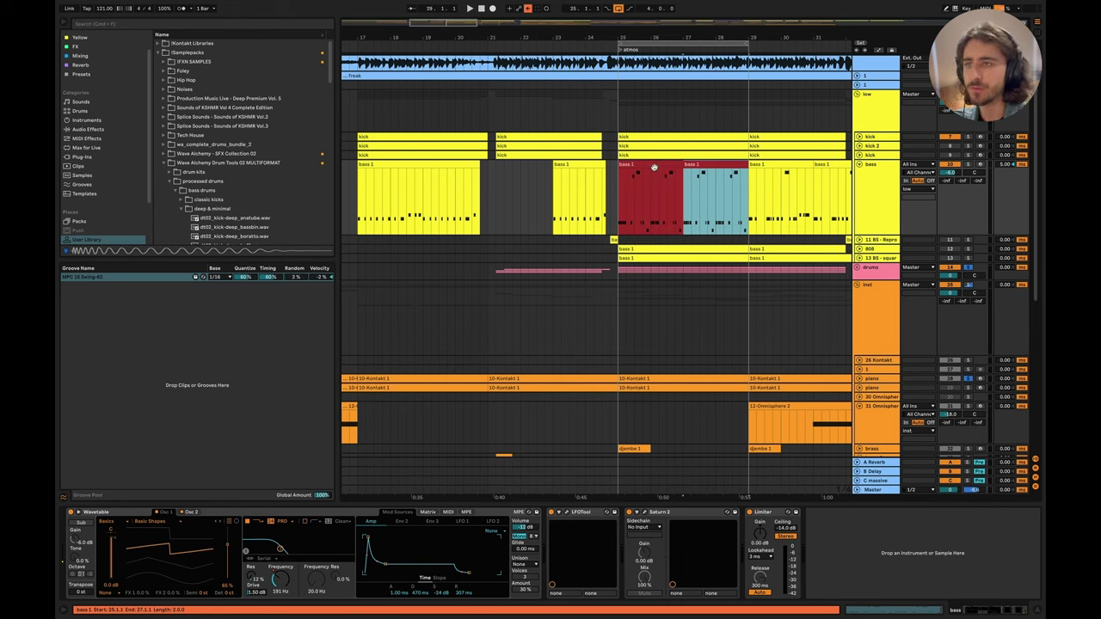
# Step: Open the red bass clip at bar 25 to examine its MIDI notes, and close the clip view
pyautogui.scroll(3, 664, 172)
pyautogui.hscroll(2, 594, 210)
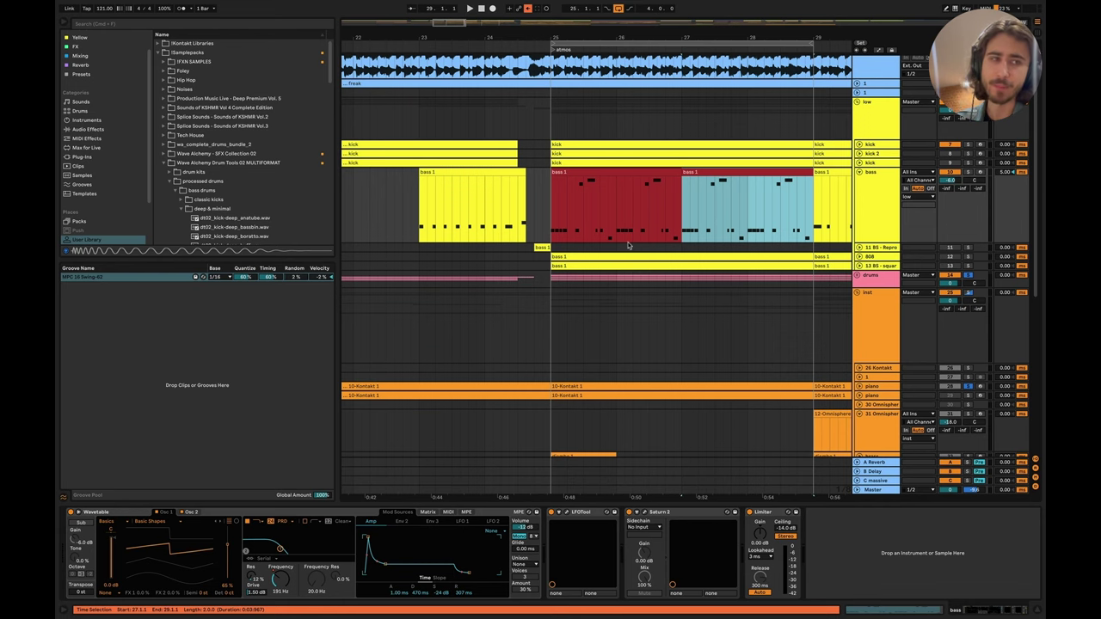
pyautogui.doubleClick(626, 199)
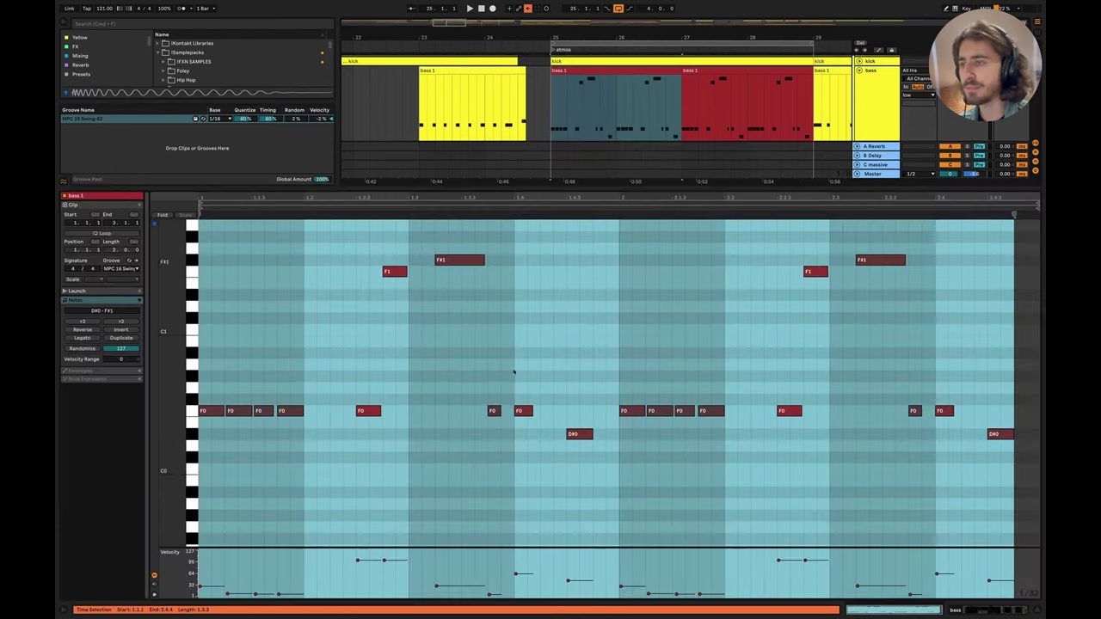
pyautogui.click(1036, 612)
pyautogui.scroll(1, 714, 387)
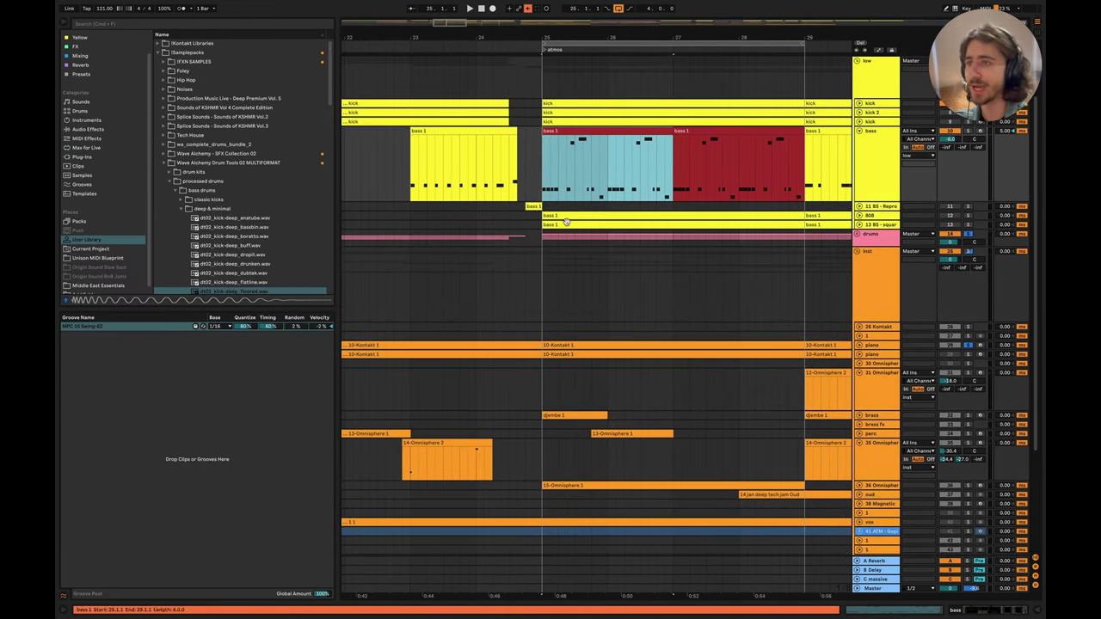
# Step: Play the loop from bar 25 to hear the red bass pattern with the kick, drums and piano, and stop playback
pyautogui.click(543, 201)
pyautogui.press('space')
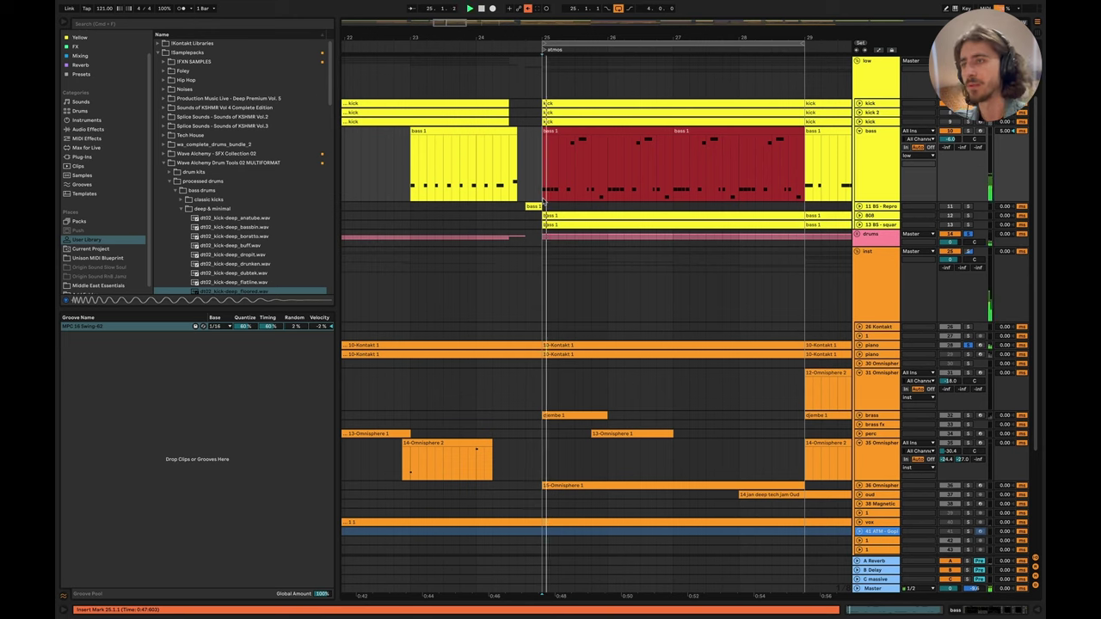
pyautogui.scroll(1, 542, 201)
pyautogui.hscroll(1, 543, 201)
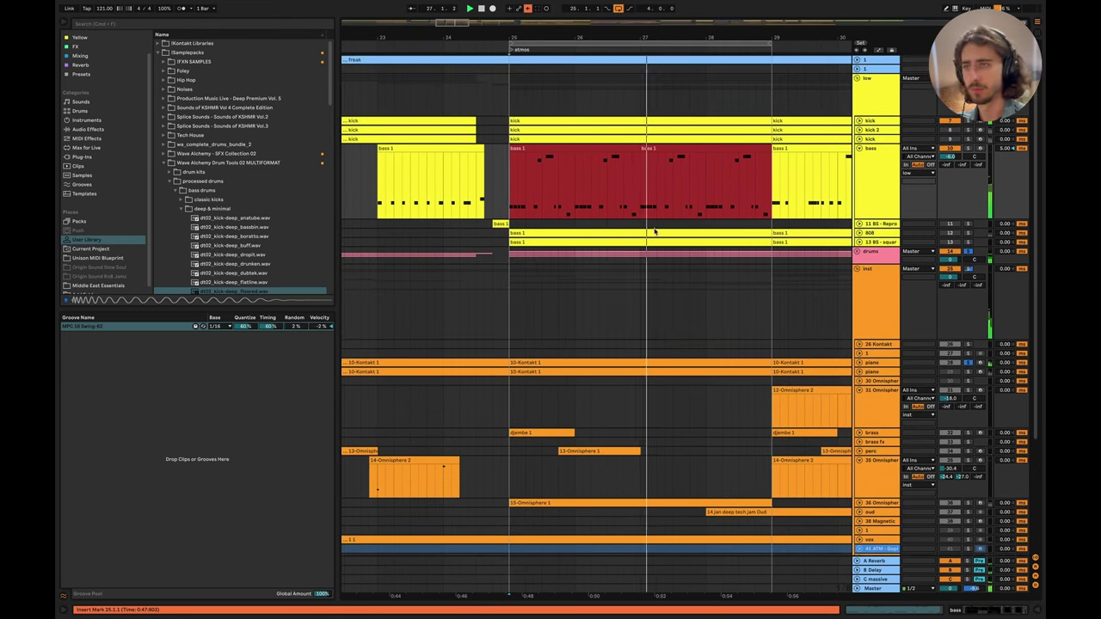
pyautogui.scroll(1, 645, 230)
pyautogui.hscroll(1, 646, 230)
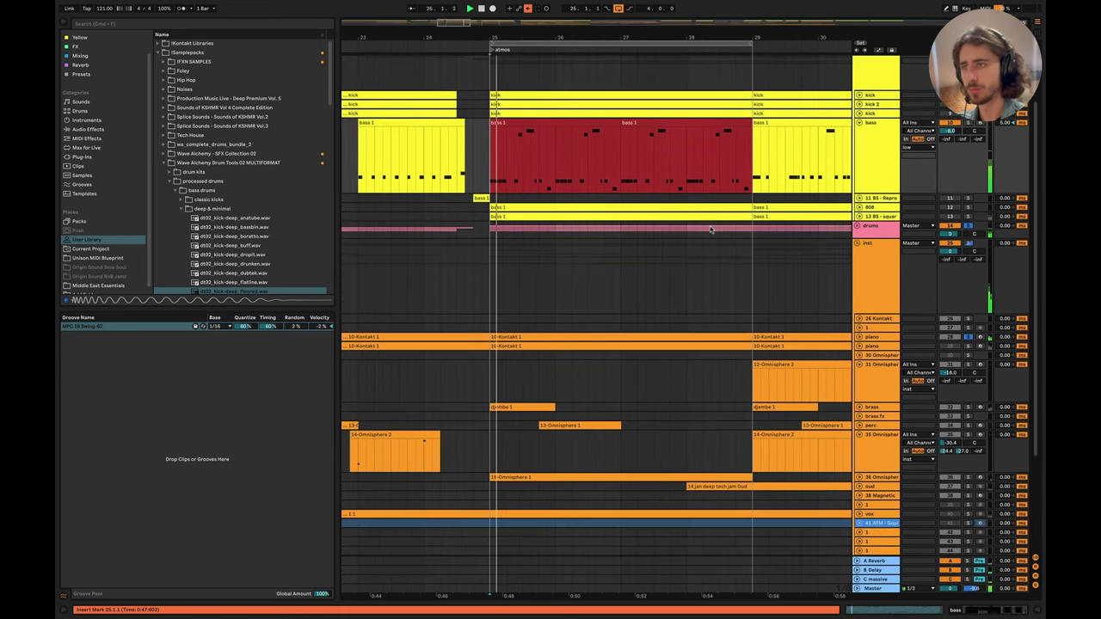
pyautogui.scroll(-2, 708, 233)
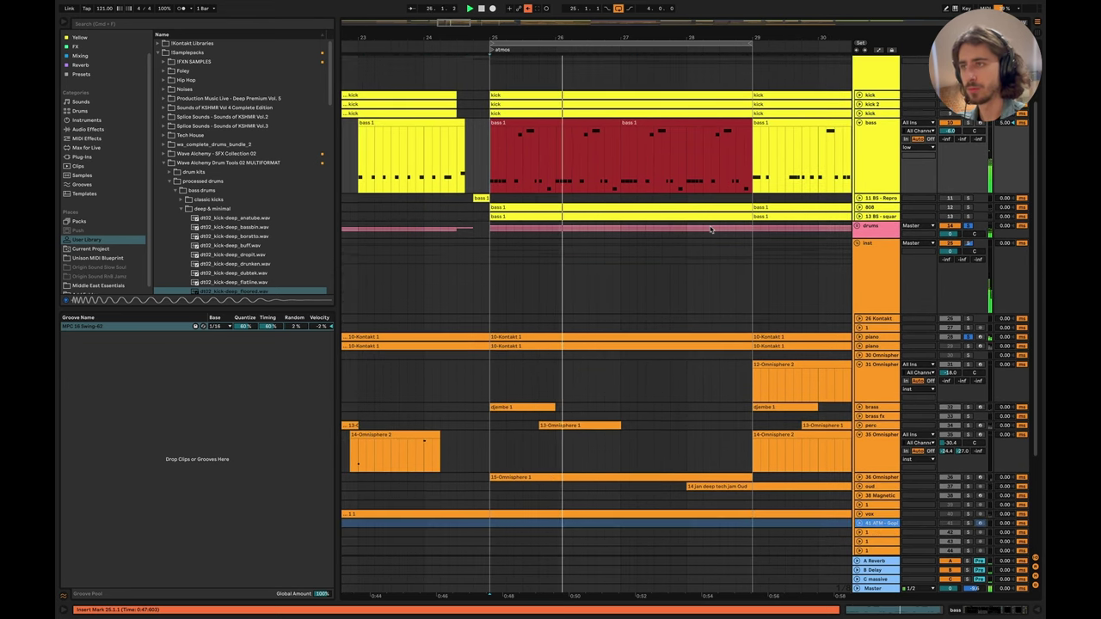
pyautogui.press('space')
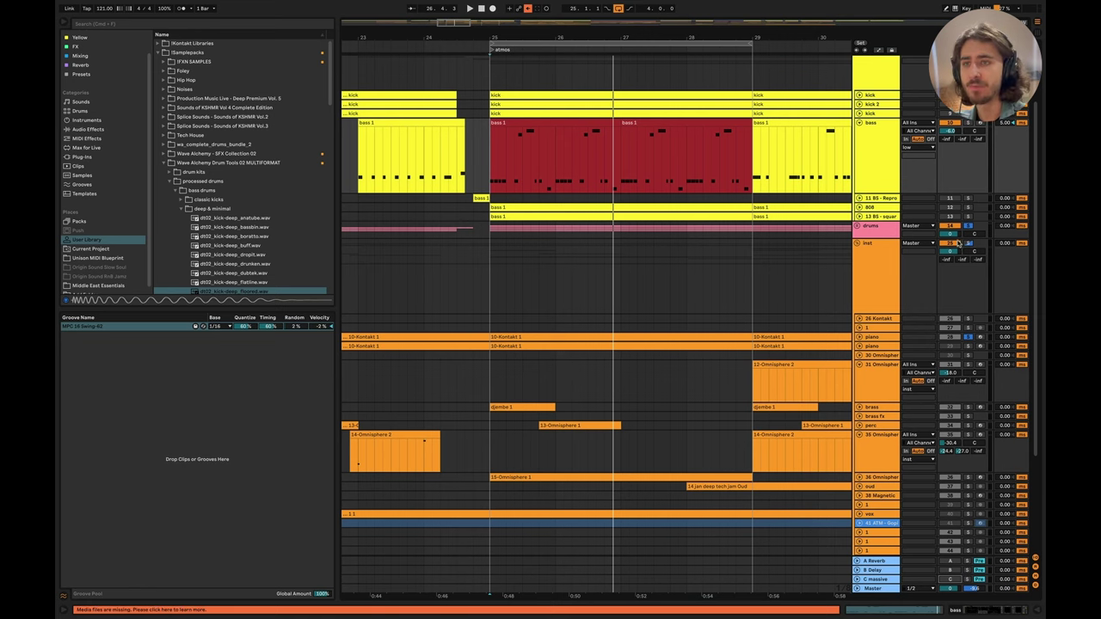
# Step: Unsolo the inst group and its piano, and replay the kick, red bass pattern and drums from bar 25
pyautogui.scroll(3, 969, 219)
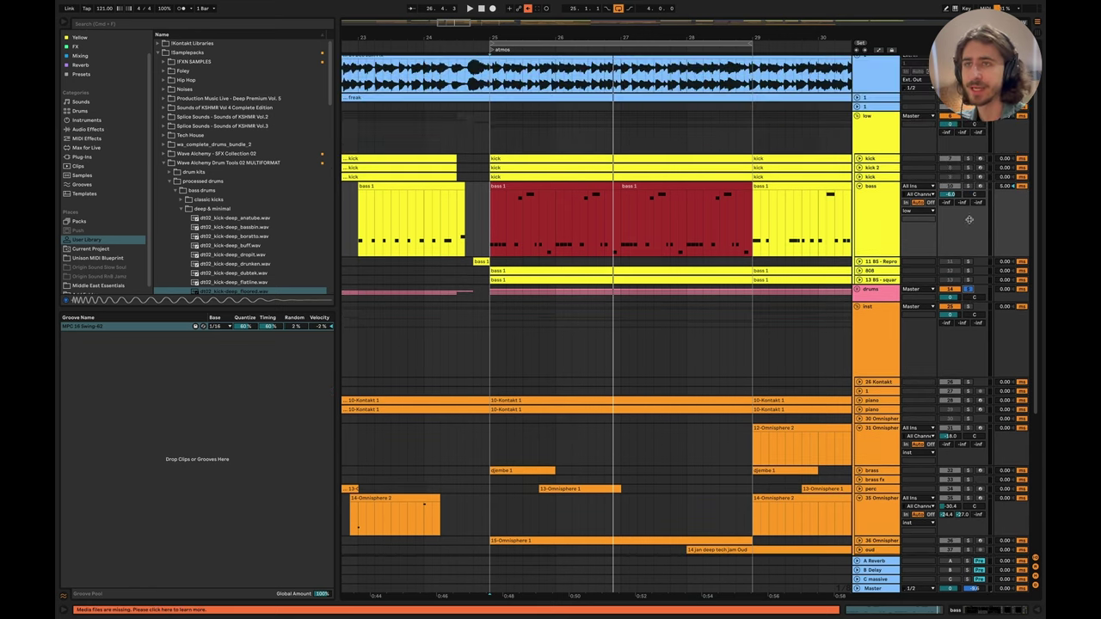
pyautogui.click(488, 227)
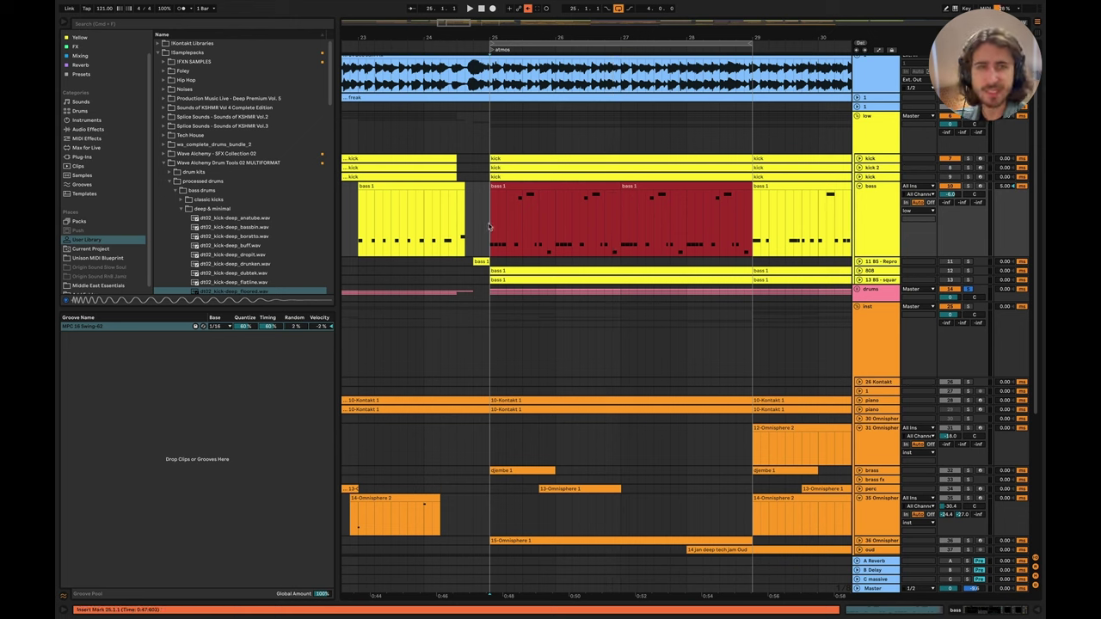
pyautogui.press('space')
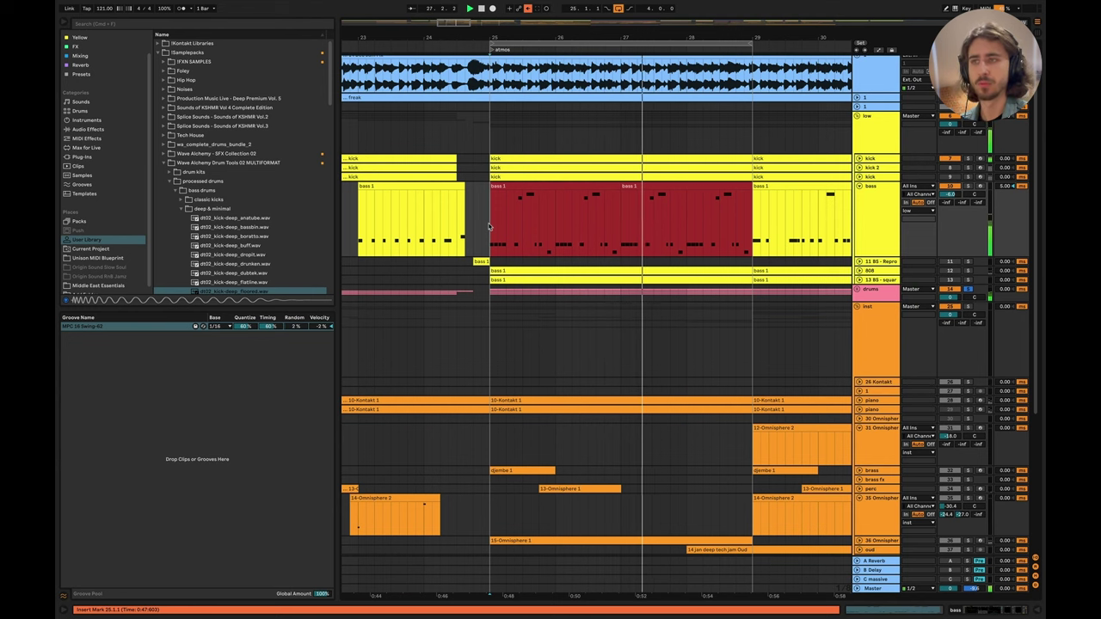
pyautogui.press('space')
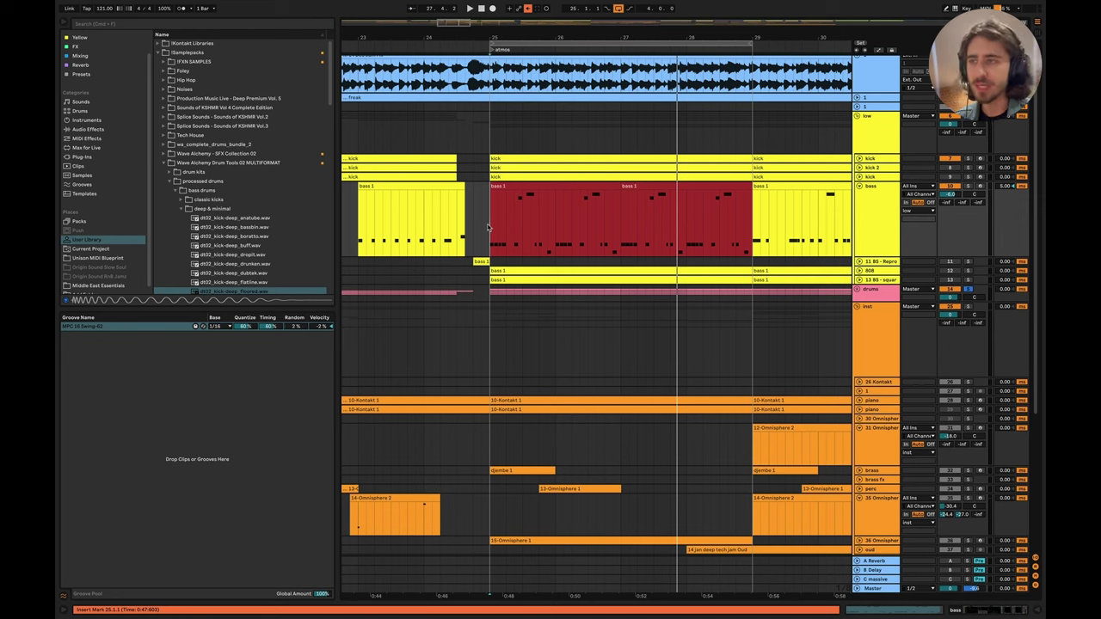
# Step: Reopen the red bass clip, highlight its first F1 and F#1 notes, and close the clip view
pyautogui.doubleClick(494, 226)
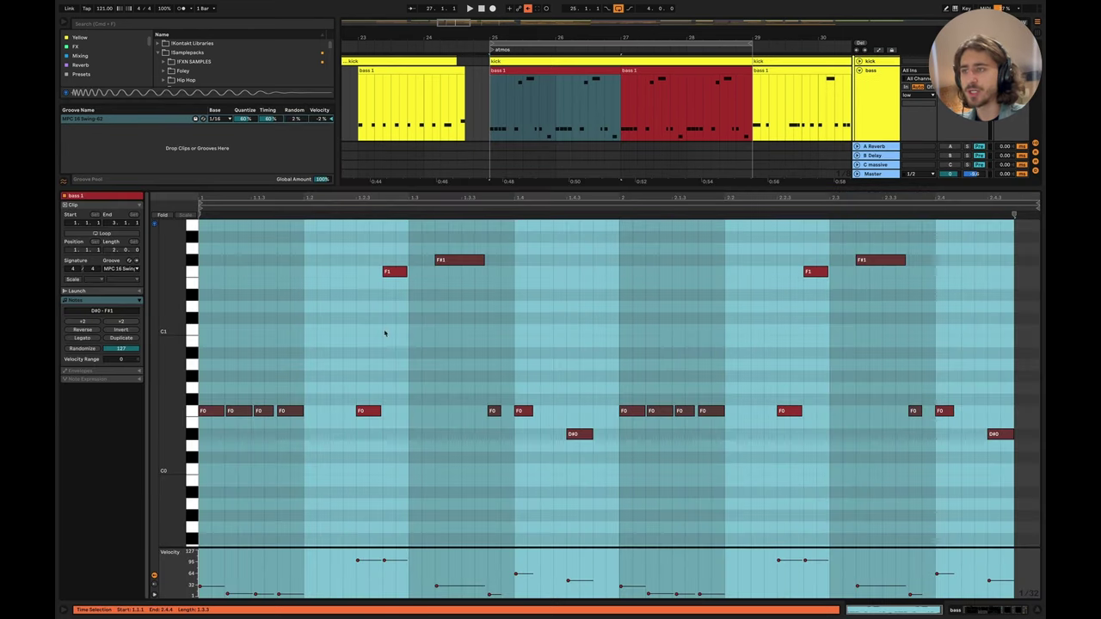
pyautogui.moveTo(385, 333); pyautogui.dragTo(497, 250)
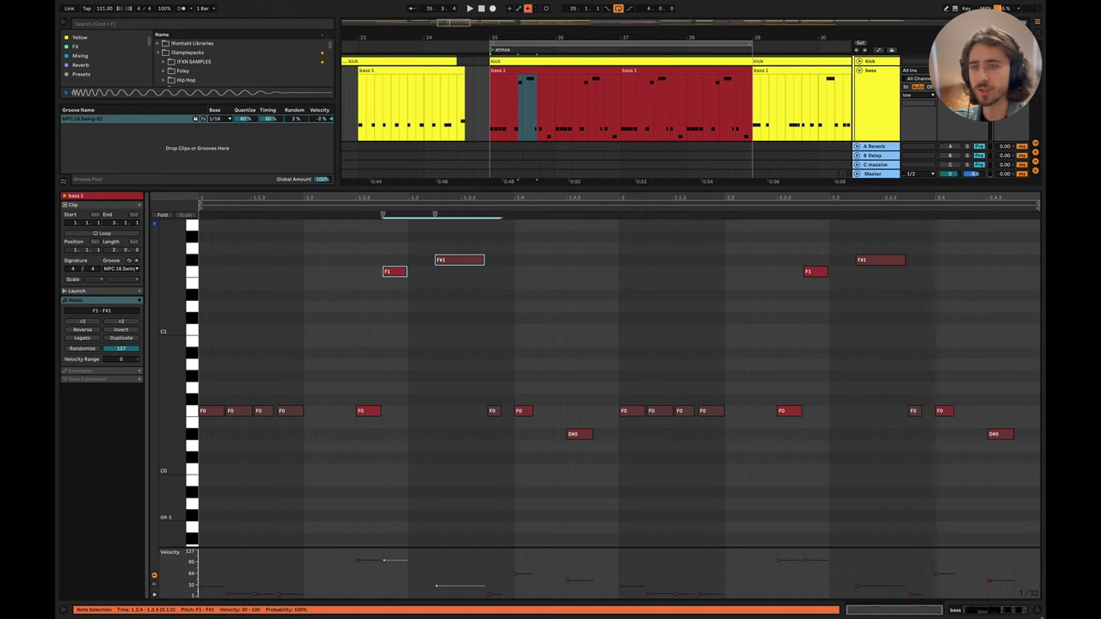
pyautogui.click(1037, 612)
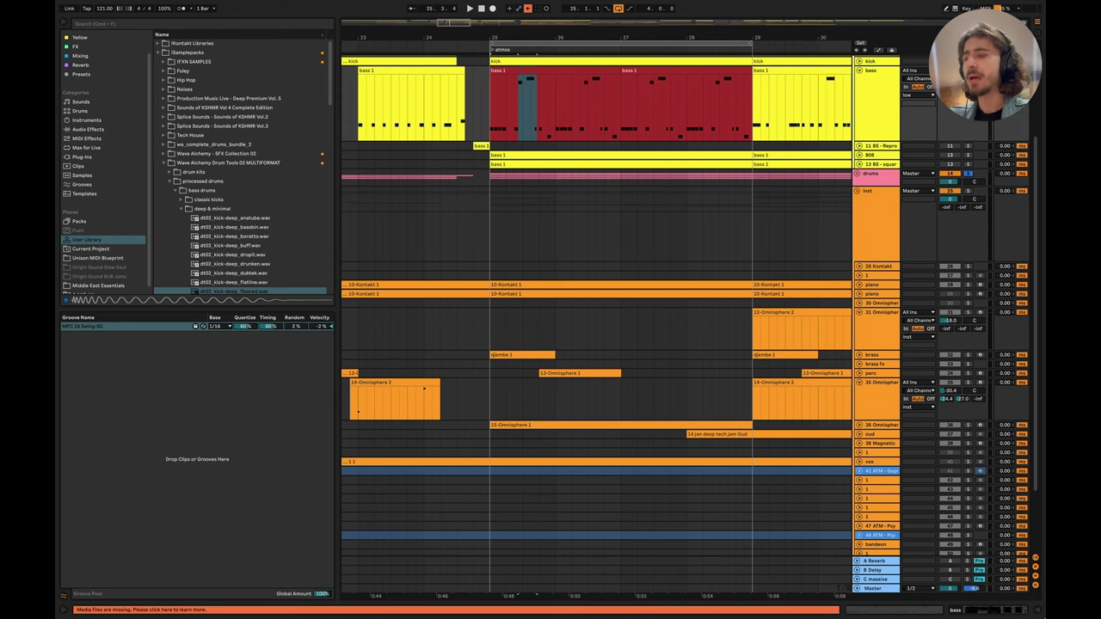
# Step: Switch to the Keynote presentation, show the "Step 2: Rhythm and groove" slide, and advance to "How to make good bass grooves?"
pyautogui.press('super+Tab')
pyautogui.click(492, 313)
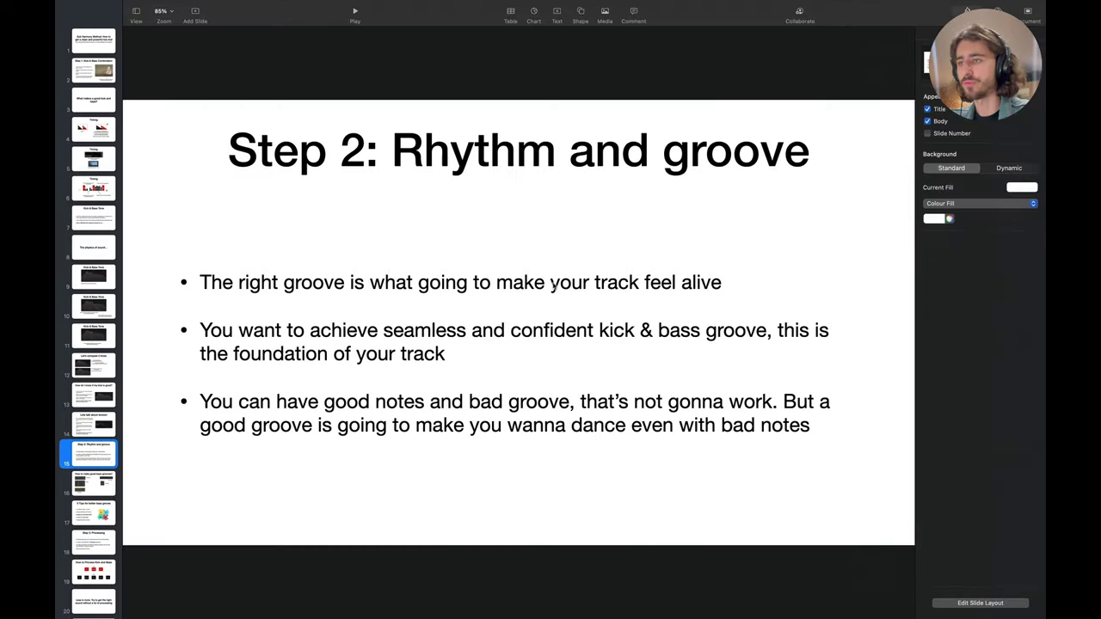
pyautogui.press('Down')
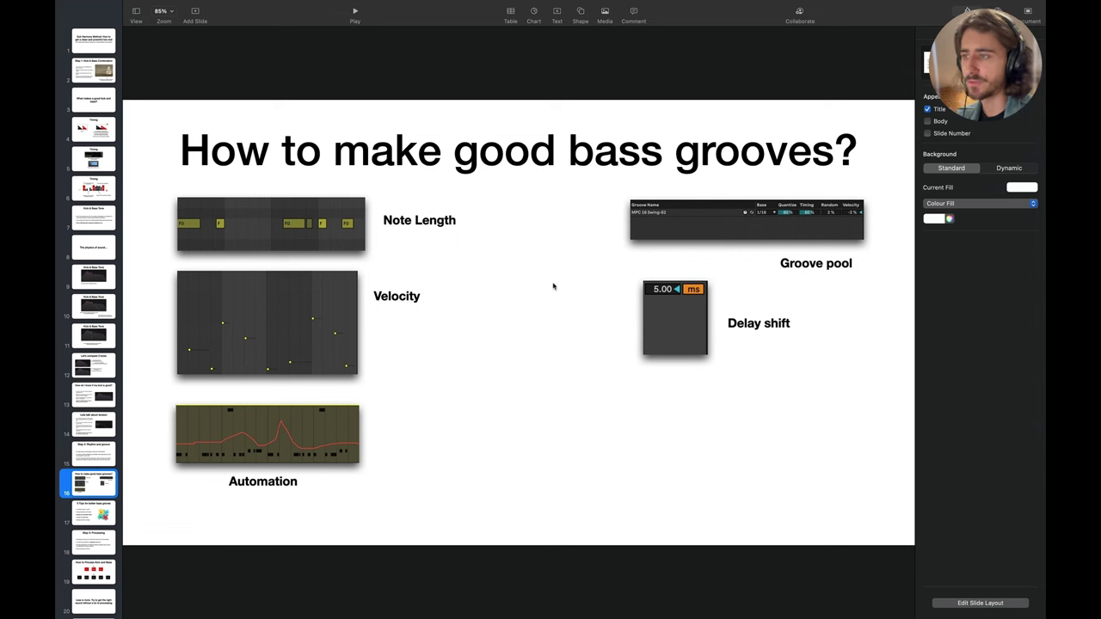
# Step: Switch to Ableton Live, undo the red bass pattern edits at bar 25, and open the first yellow bass clip there
pyautogui.press('super+Tab')
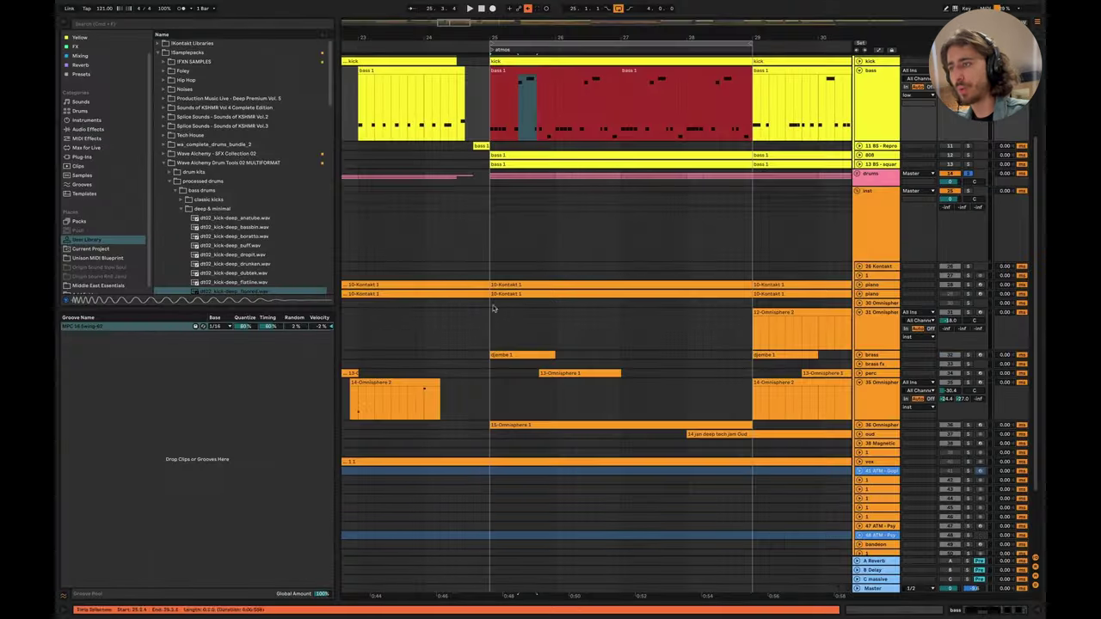
pyautogui.scroll(1, 559, 166)
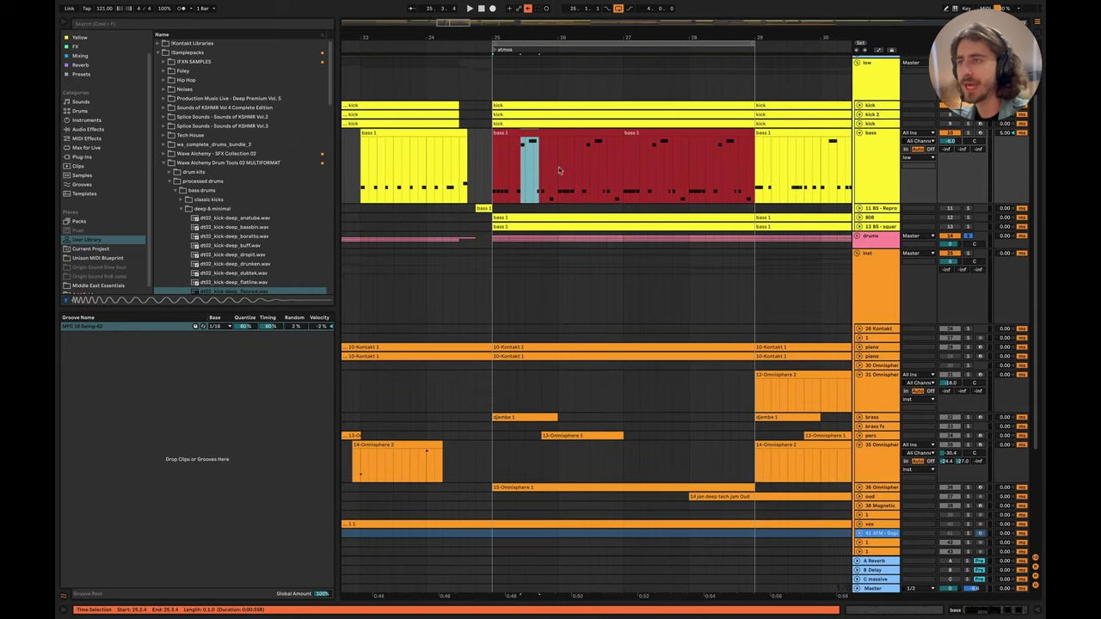
pyautogui.press('super+z')
pyautogui.press('super+z')
pyautogui.doubleClick(602, 169)
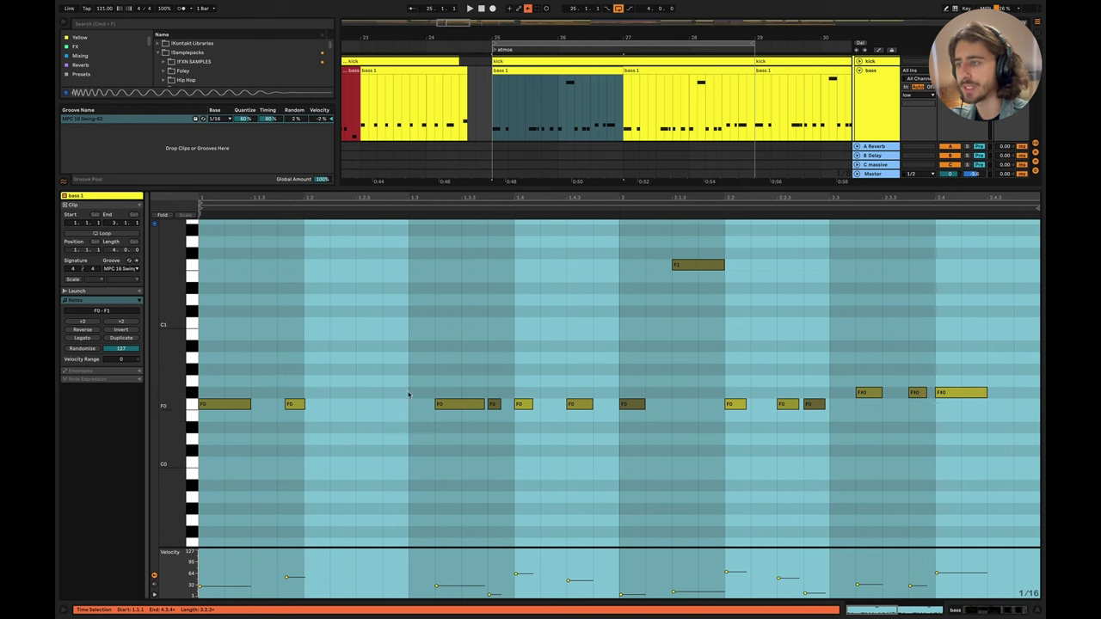
# Step: Close the clip view, solo the bass track, and play the arrangement loop from bar 25
pyautogui.click(1037, 610)
pyautogui.scroll(3, 684, 135)
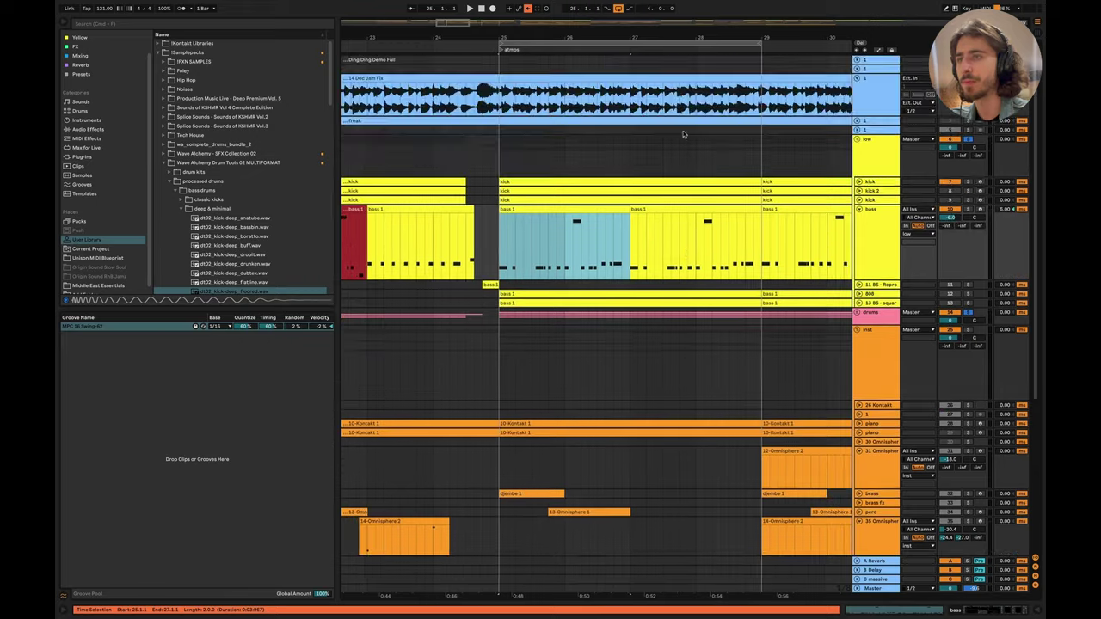
pyautogui.click(968, 209)
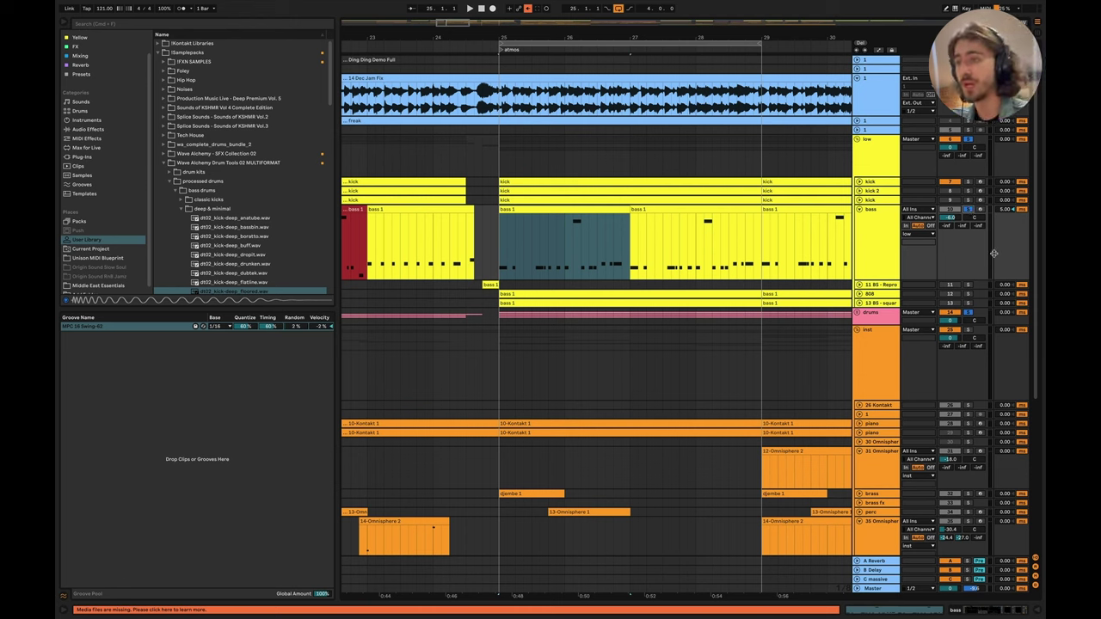
pyautogui.press('space')
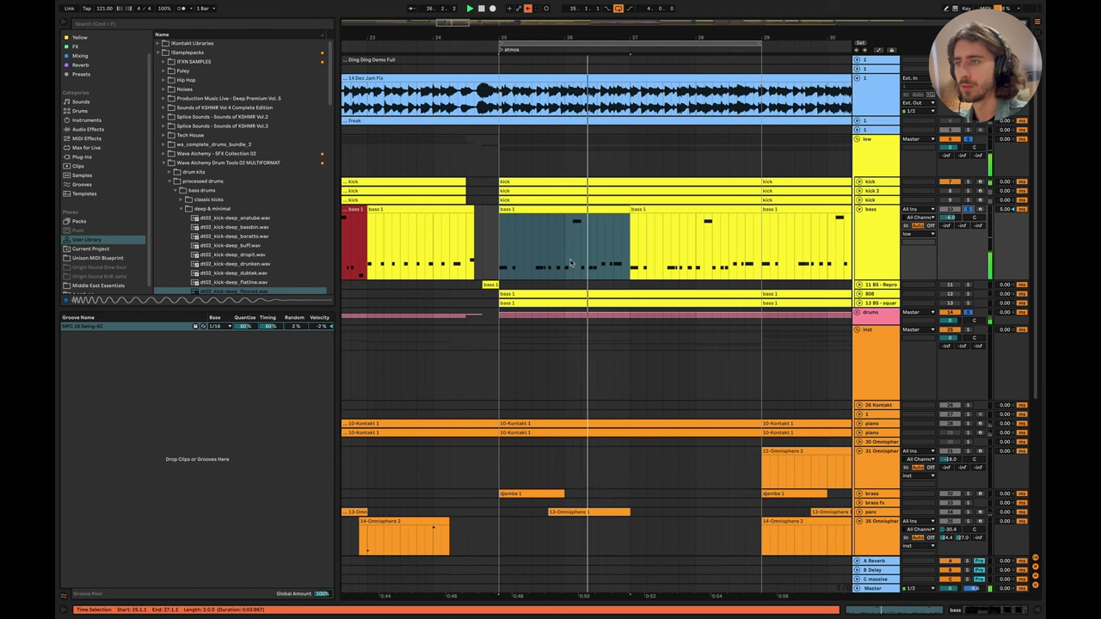
# Step: Open the bass clip at bar 25, stop playback, and set the arrangement loop to its two bars, from 25 to 27
pyautogui.doubleClick(570, 210)
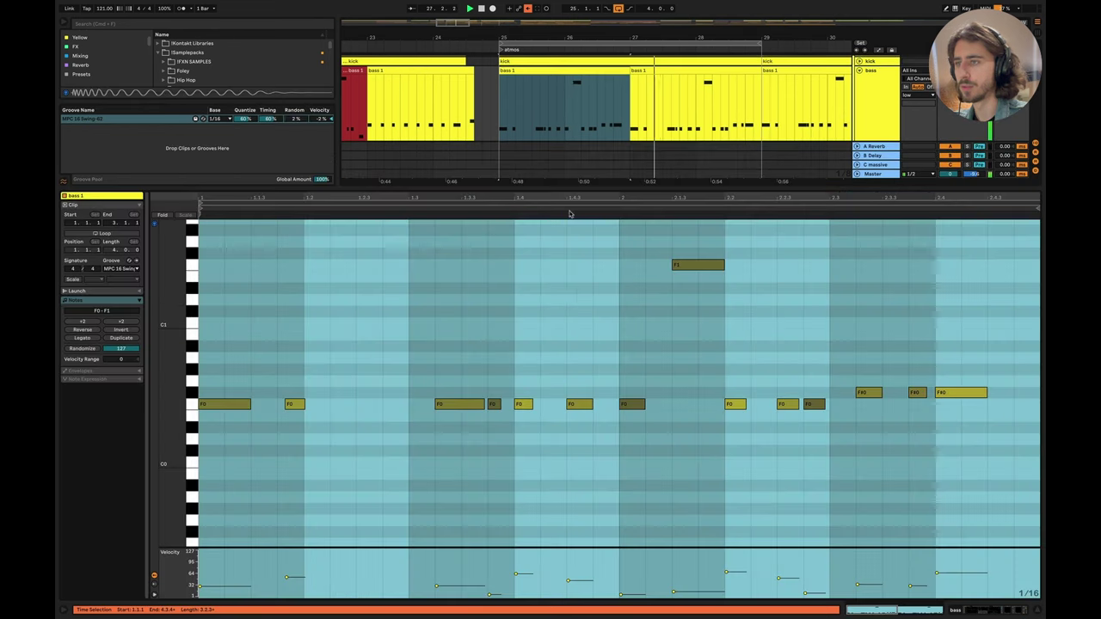
pyautogui.press('space')
pyautogui.press('space')
pyautogui.press('space')
pyautogui.moveTo(501, 116); pyautogui.dragTo(631, 115)
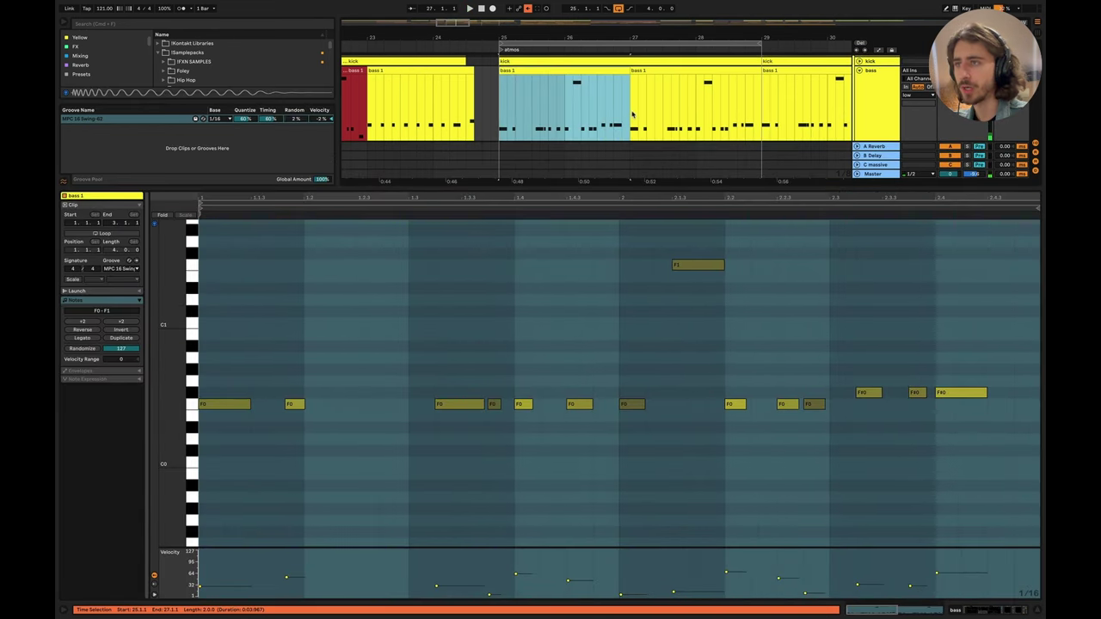
pyautogui.press('super+l')
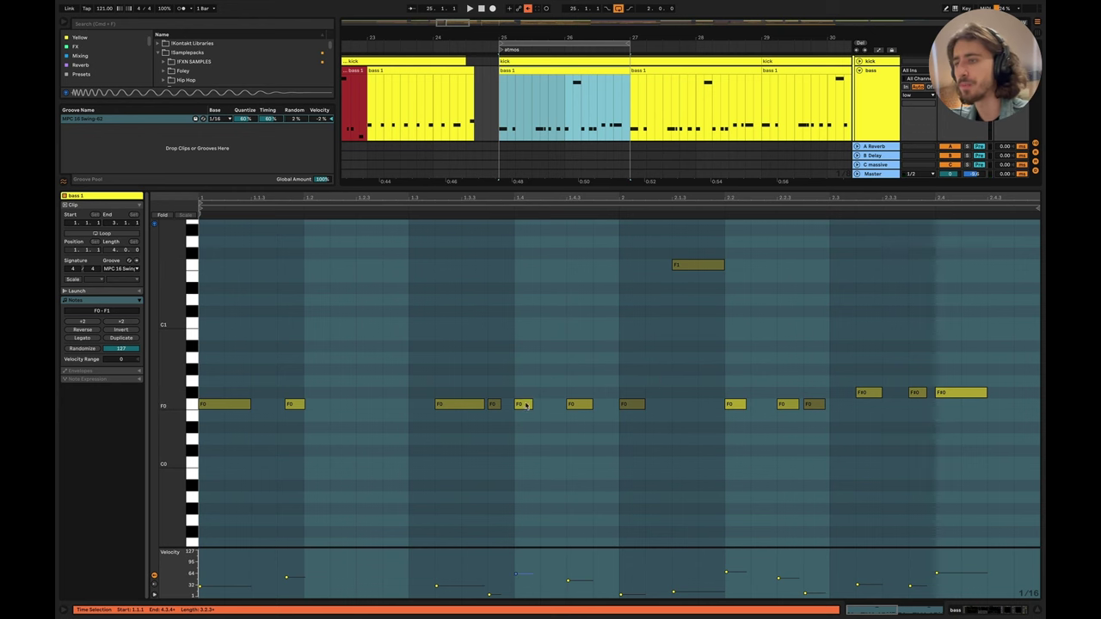
# Step: Lengthen the short F0 notes around beats 1.4 and 2.2 and the F#0 note at 2.3.2, and play the loop
pyautogui.moveTo(531, 405); pyautogui.dragTo(618, 405)
pyautogui.click(592, 405)
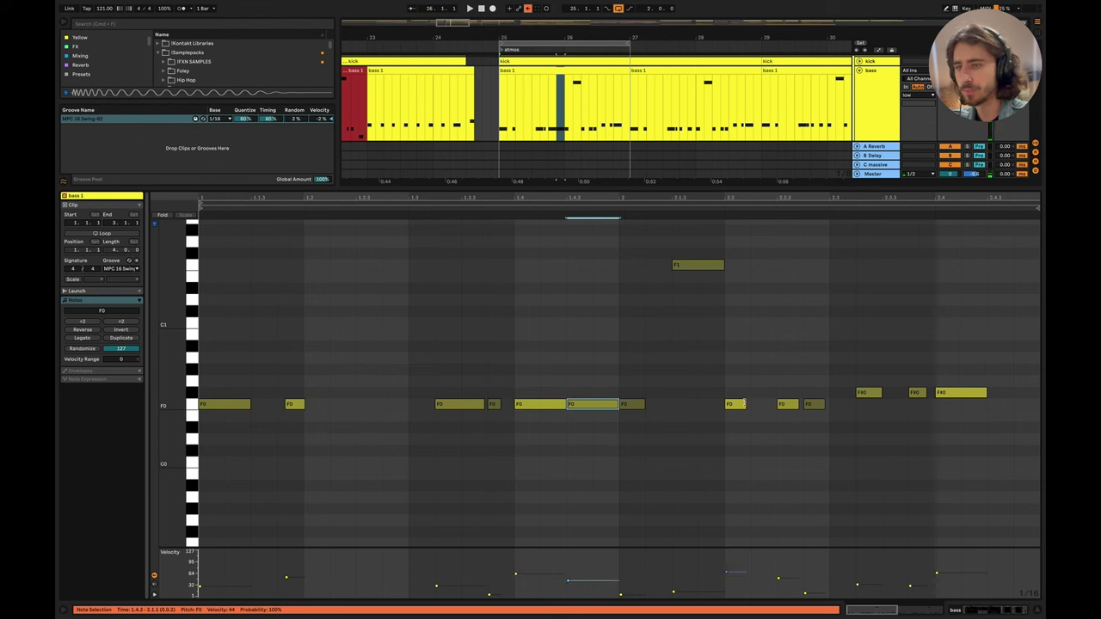
pyautogui.moveTo(745, 404); pyautogui.dragTo(773, 405)
pyautogui.click(879, 394)
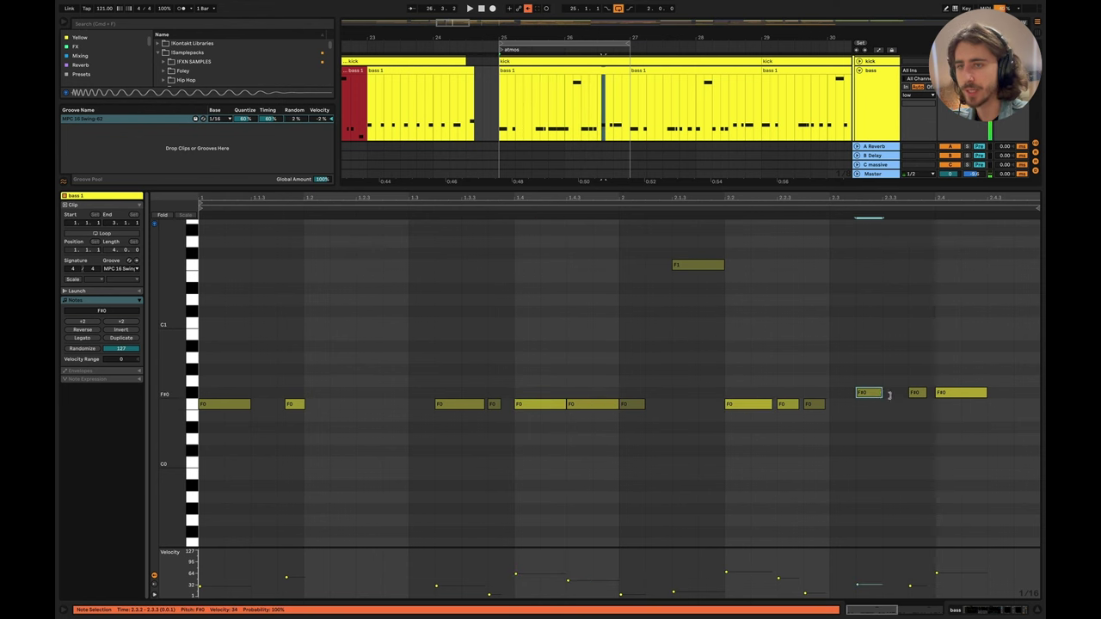
pyautogui.moveTo(890, 395); pyautogui.dragTo(900, 395)
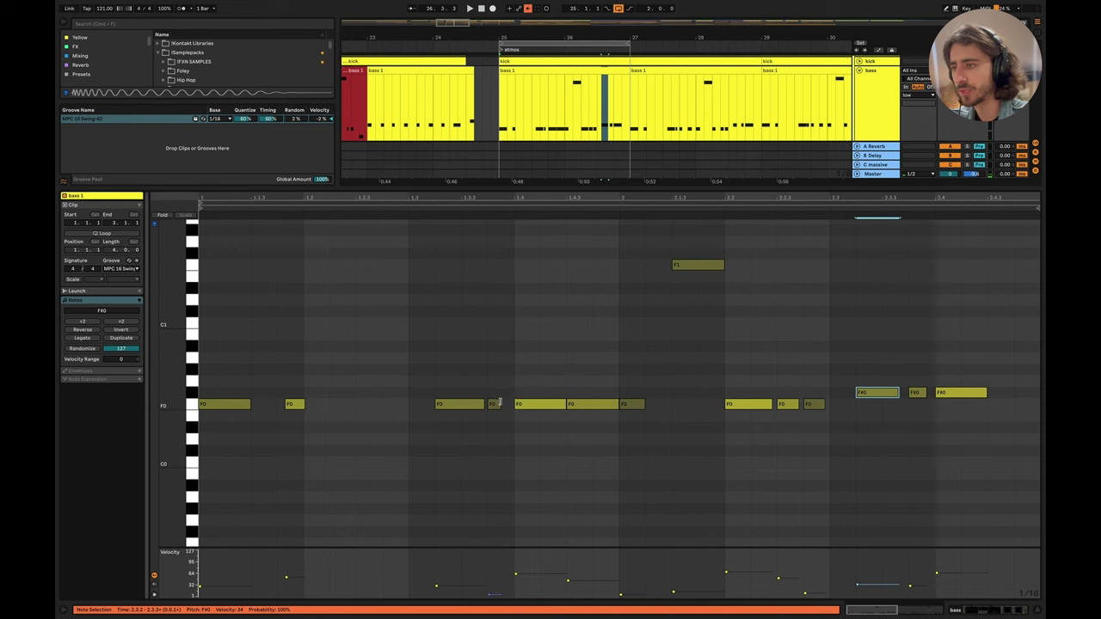
pyautogui.press('space')
pyautogui.click(593, 353)
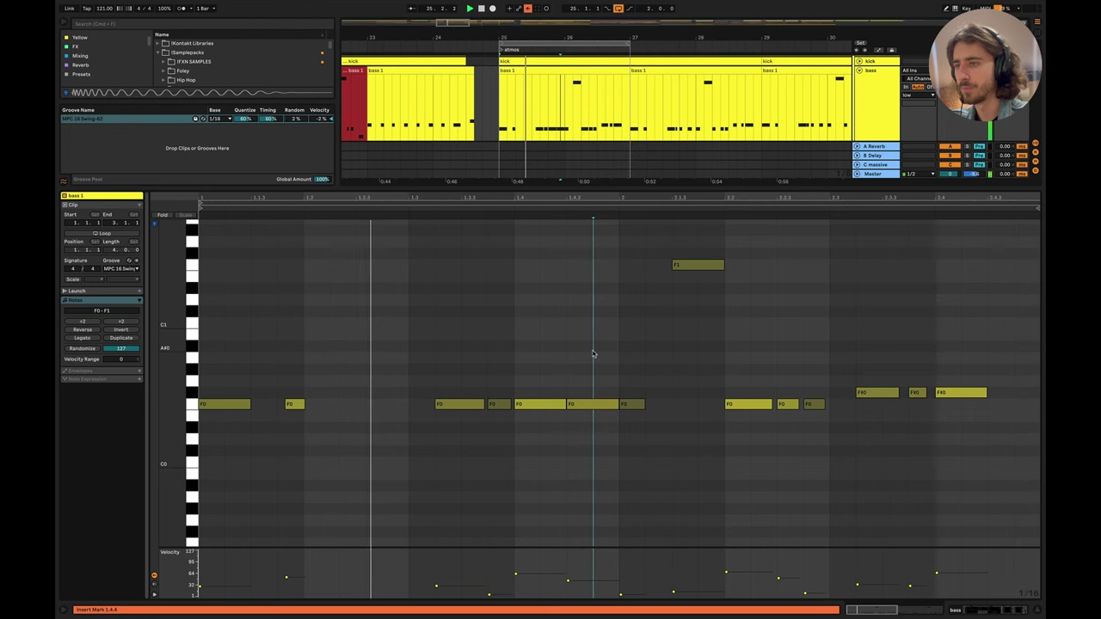
# Step: Undo the note lengthening in the bass clip
pyautogui.hotkey('ctrl', 'z')
pyautogui.hotkey('ctrl', 'z')
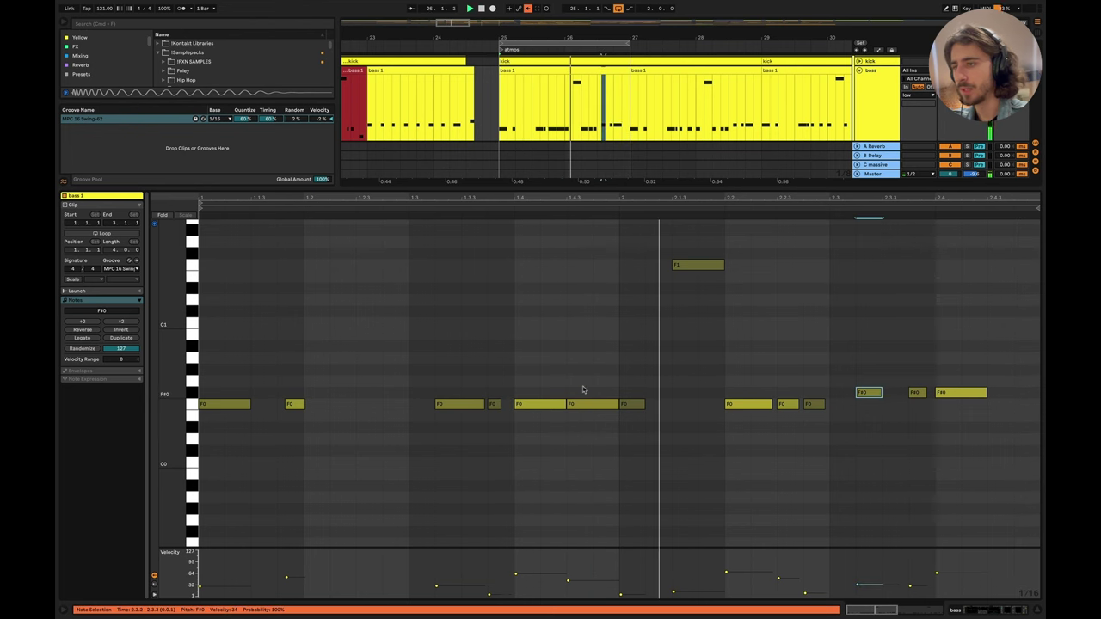
pyautogui.hotkey('ctrl', 'z')
# Step: Lengthen the F0 note at 1.4.1 until just before the next note, shorten the F0 at 1.4.3, and listen to the loop
pyautogui.click(530, 404)
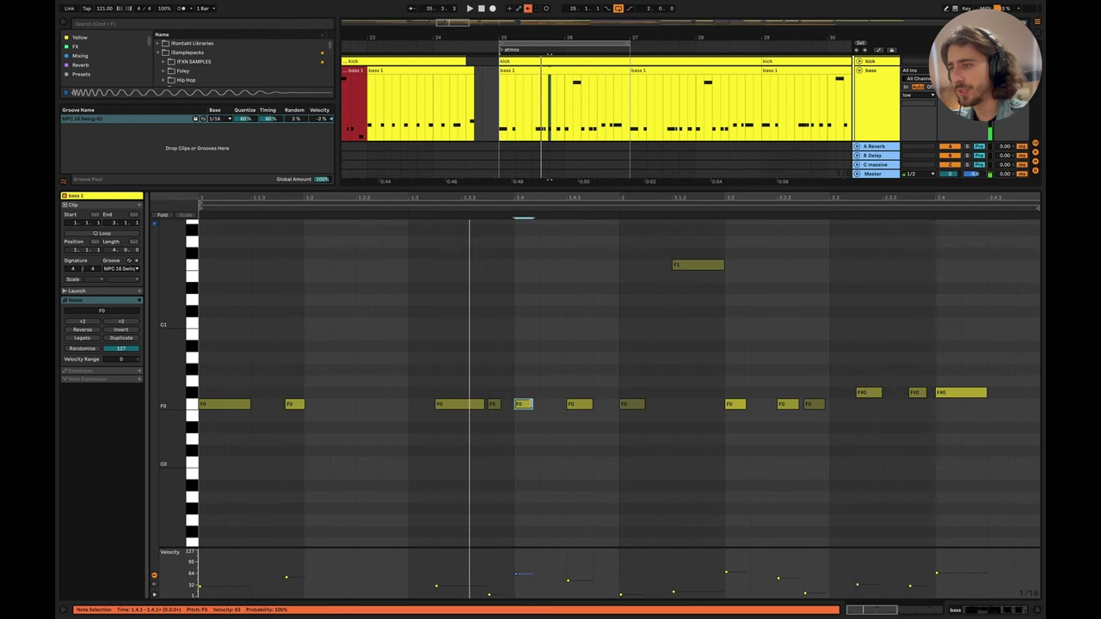
pyautogui.moveTo(533, 404); pyautogui.dragTo(565, 401)
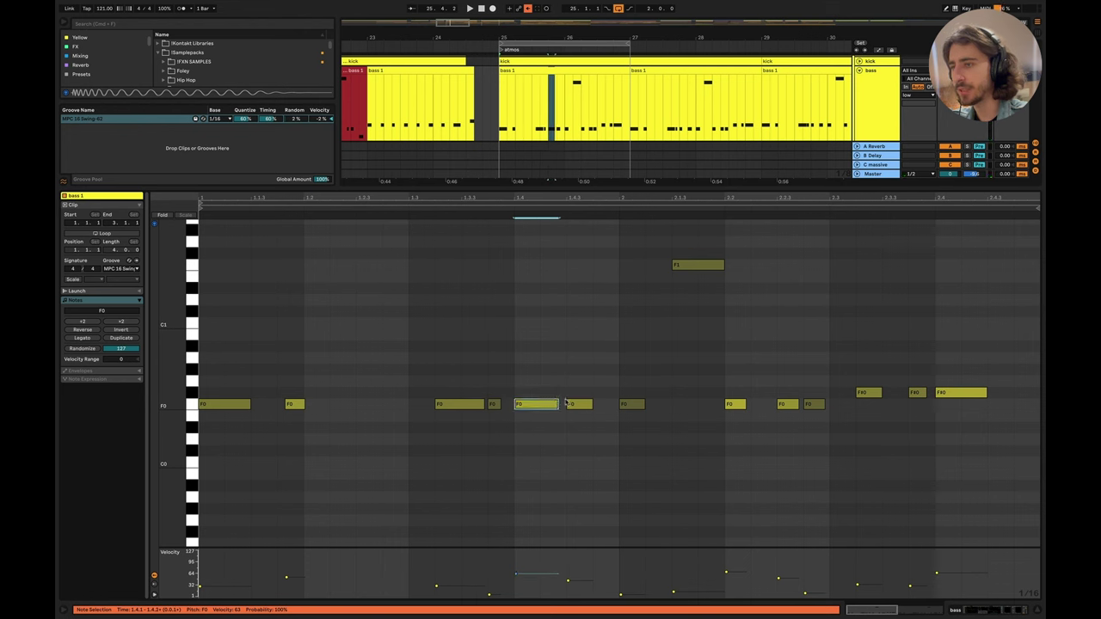
pyautogui.press('space')
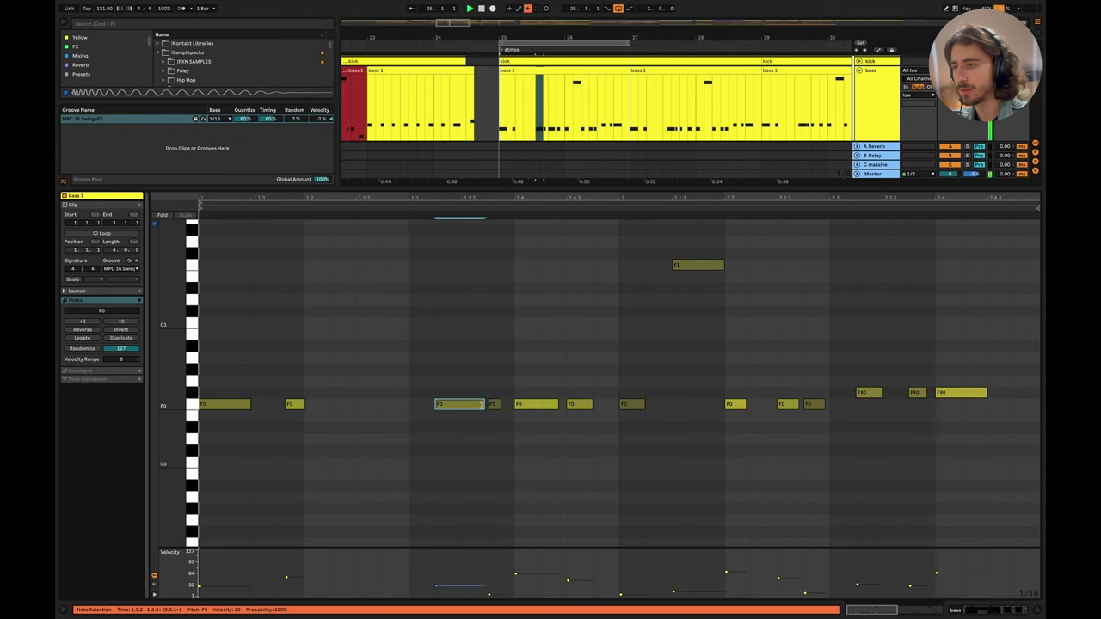
pyautogui.click(613, 358)
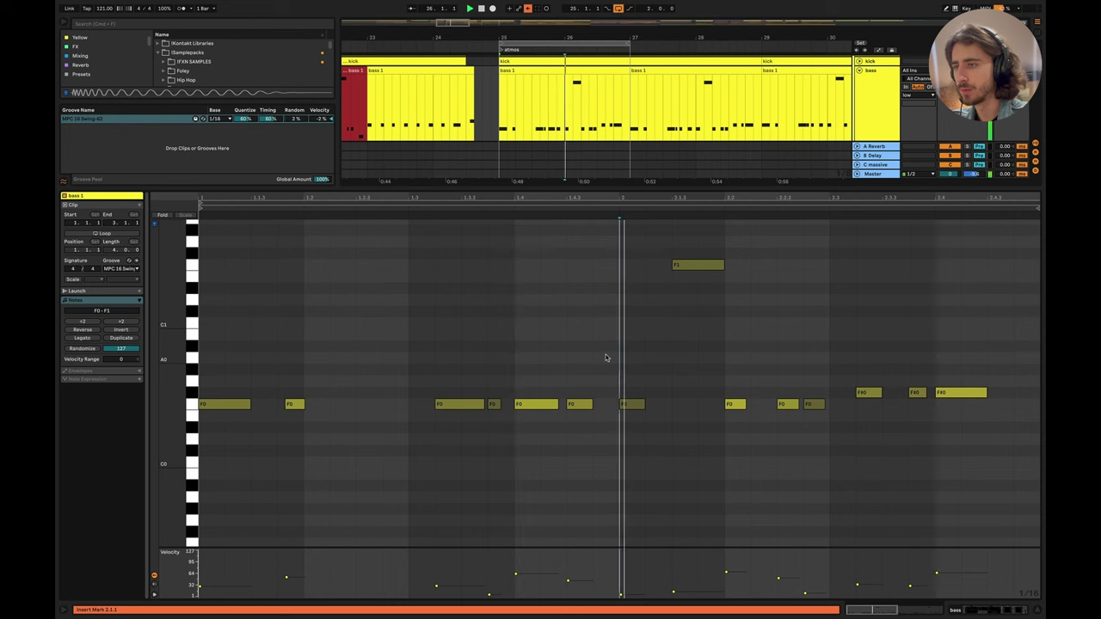
pyautogui.moveTo(592, 402); pyautogui.dragTo(582, 402)
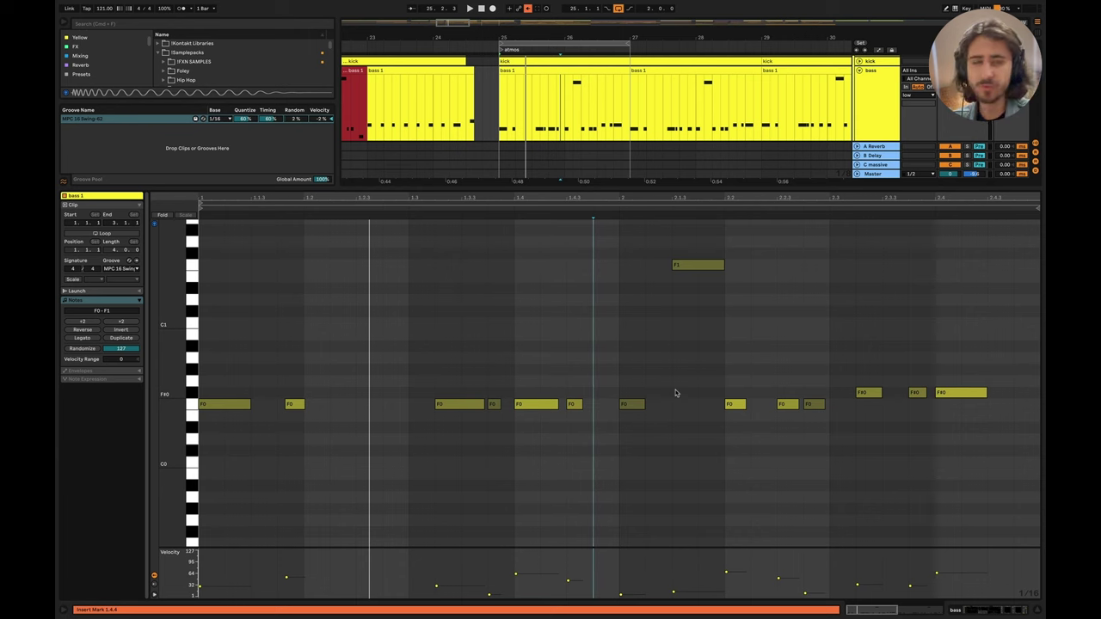
# Step: Check the bass grooves slide in Keynote, return to Ableton Live, and enlarge the clip's velocity lane
pyautogui.press('super+Tab')
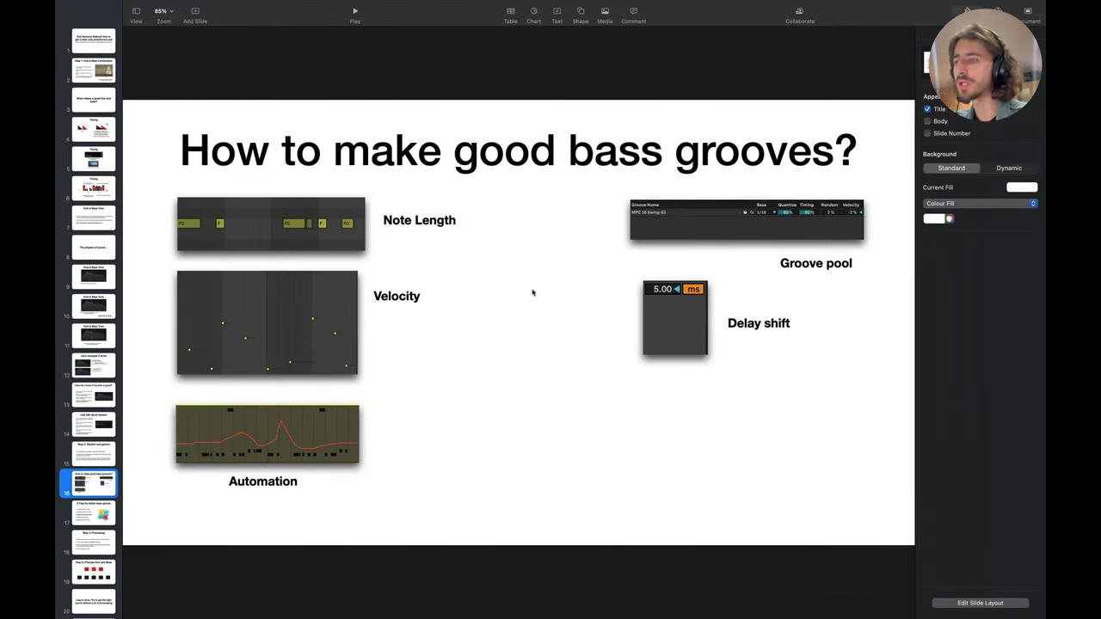
pyautogui.press('super+Tab')
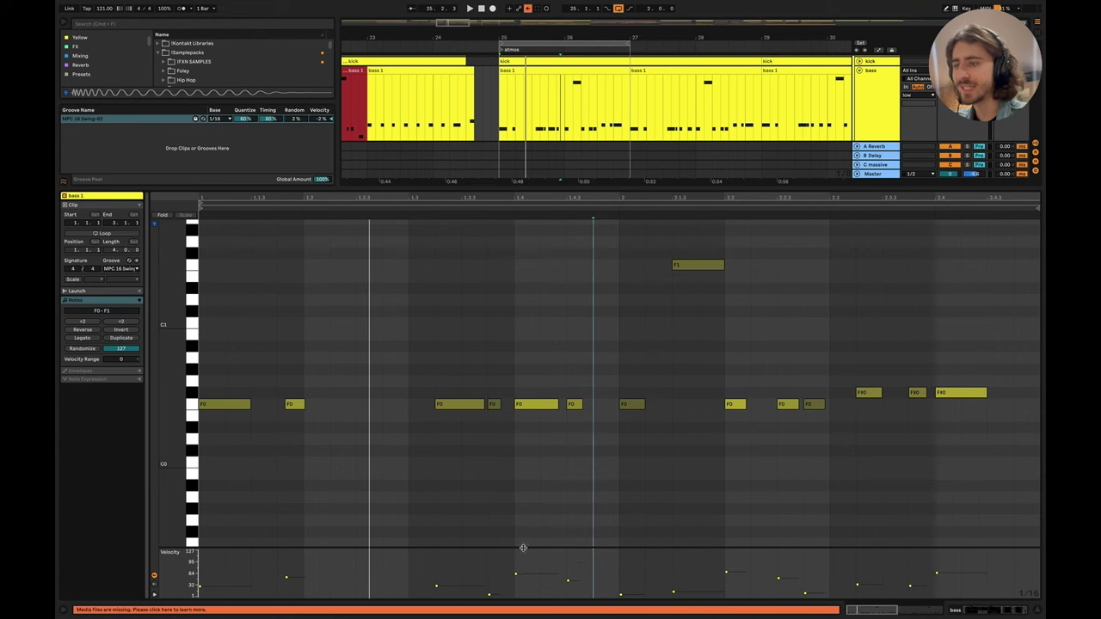
pyautogui.moveTo(523, 547); pyautogui.dragTo(528, 495)
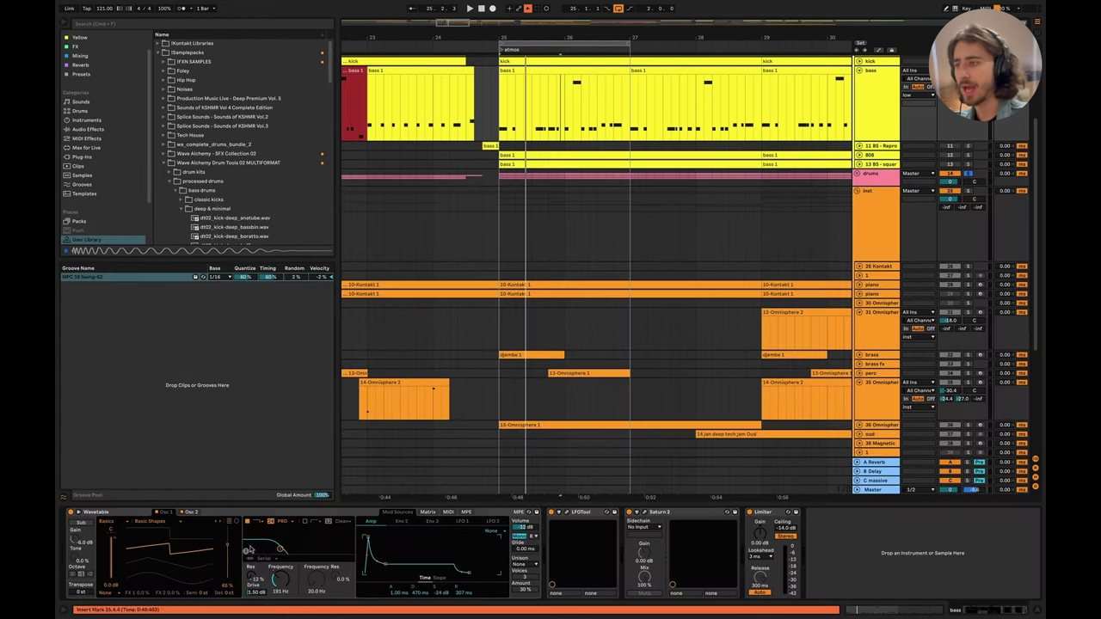
# Step: Show Wavetable's MIDI modulation matrix, set the velocity modulation of Filter 1 Freq to 30, and play the loop
pyautogui.click(428, 513)
pyautogui.click(464, 513)
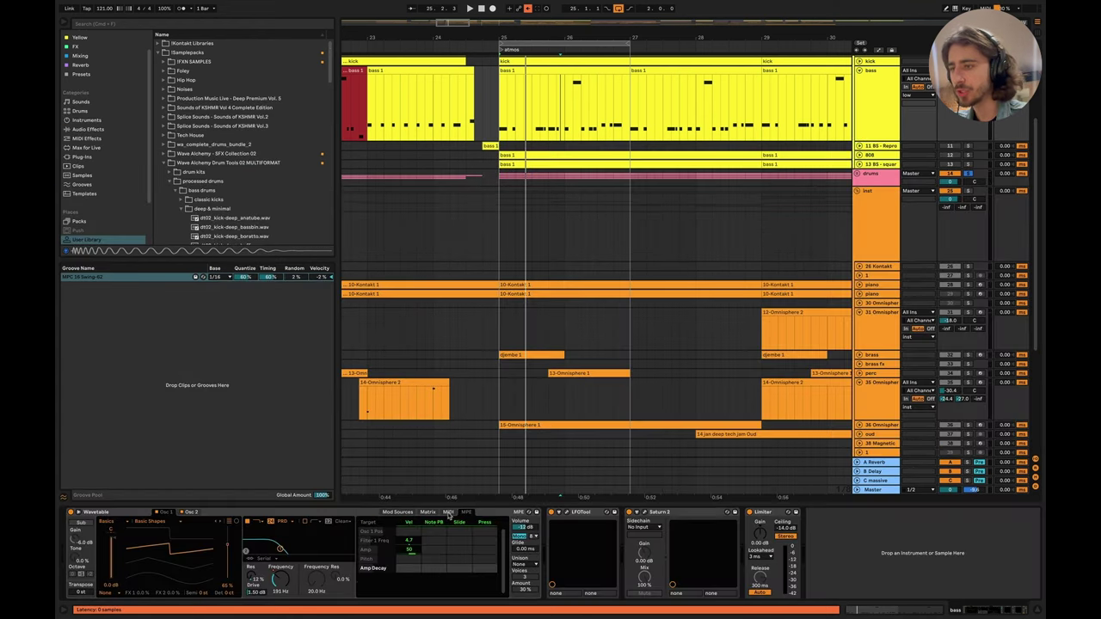
pyautogui.click(449, 513)
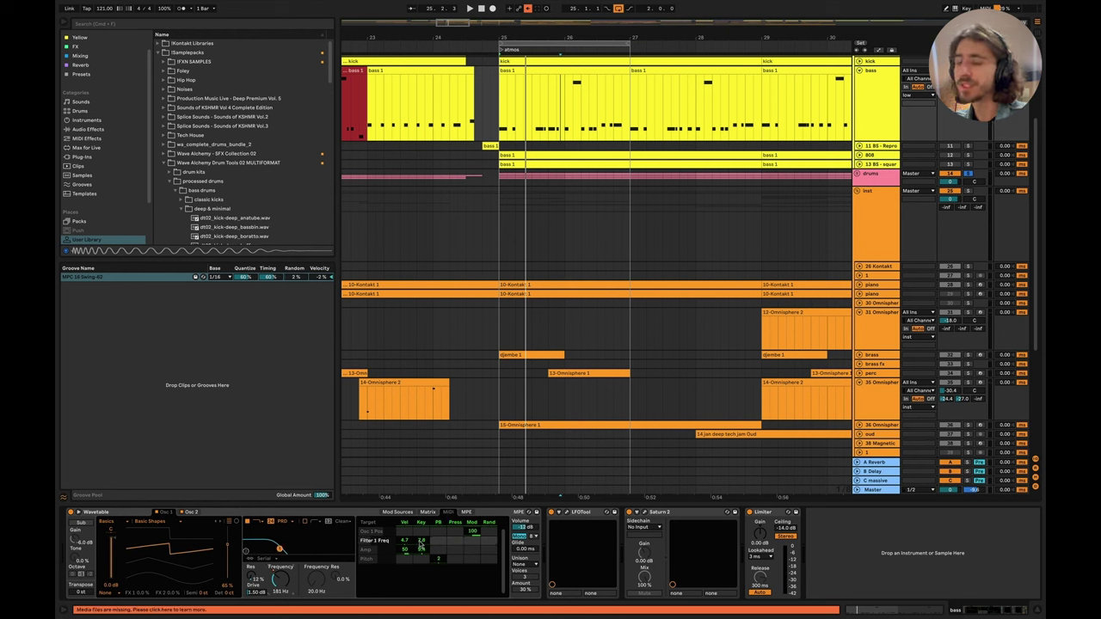
pyautogui.scroll(5, 420, 544)
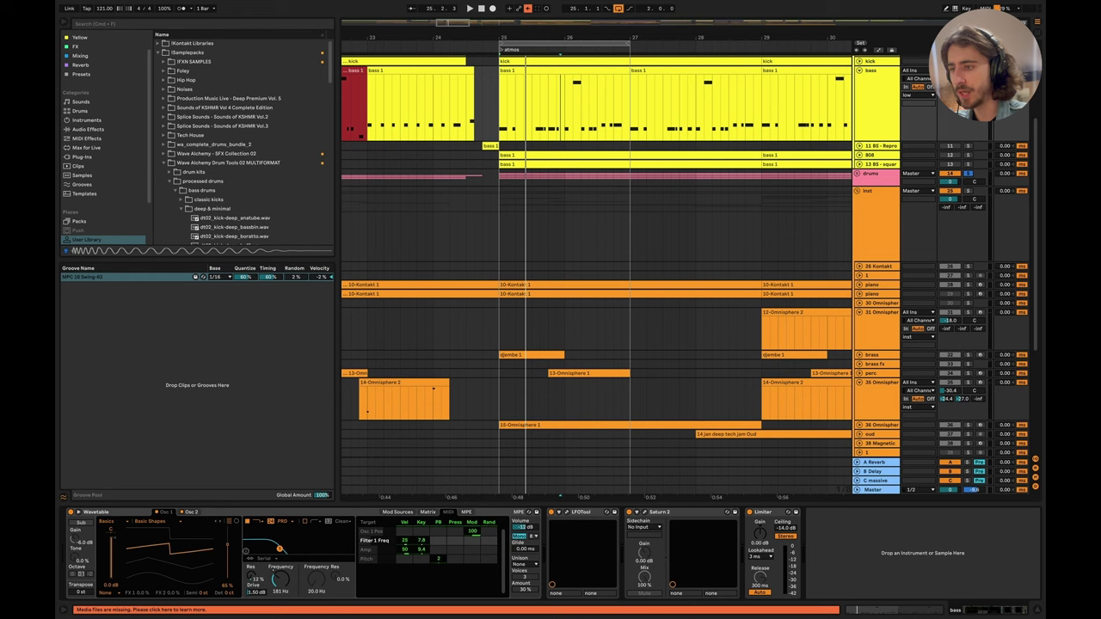
pyautogui.scroll(2, 585, 157)
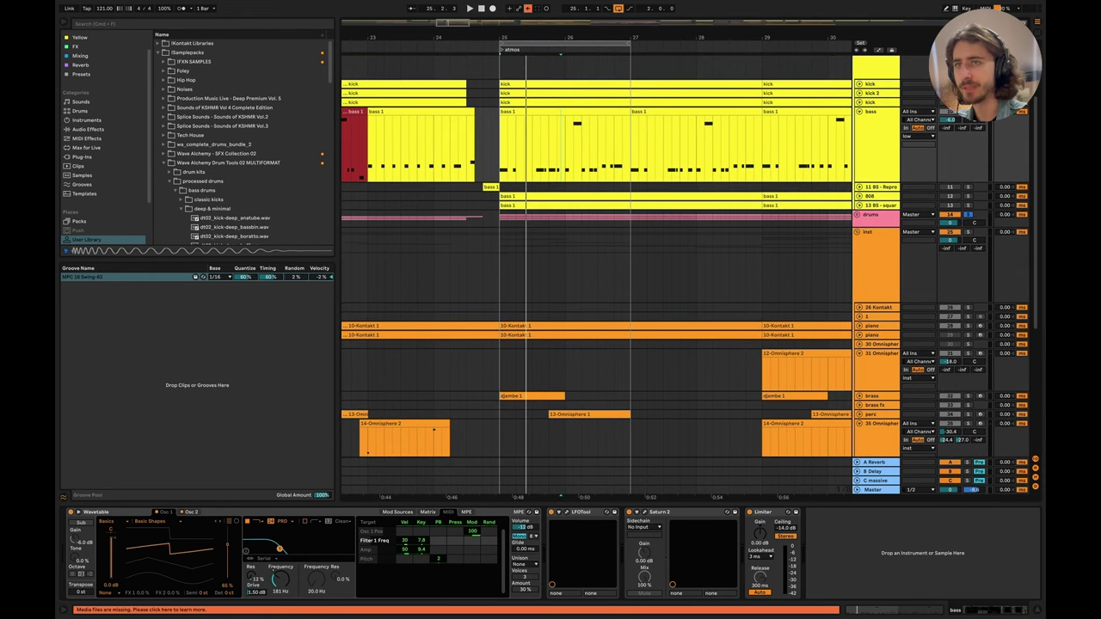
pyautogui.press('space')
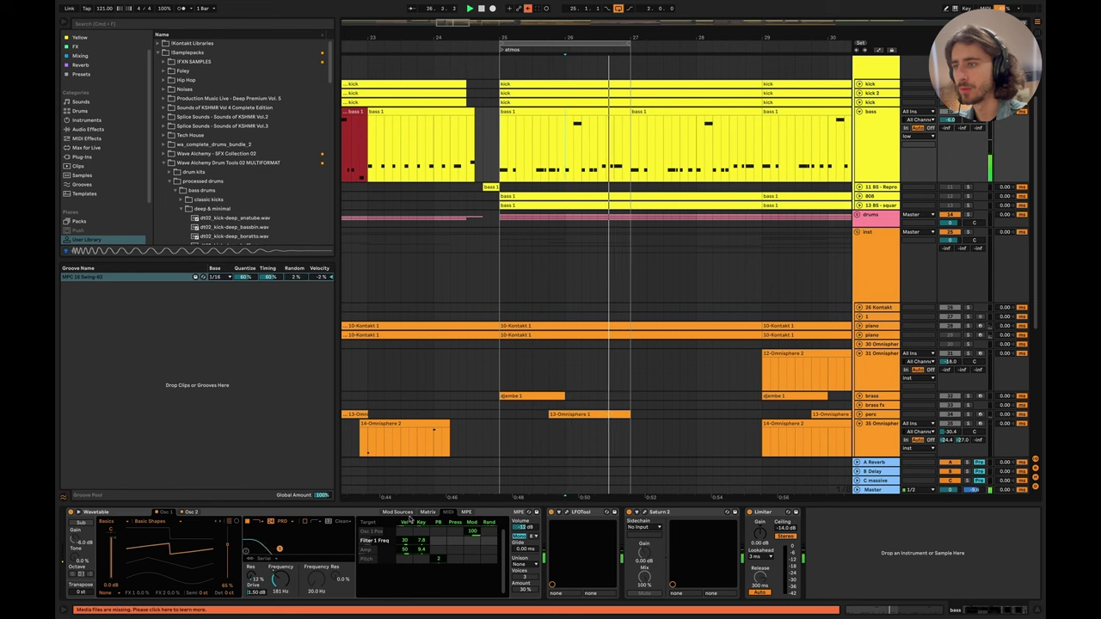
# Step: Set the velocity modulation of Filter 1 Freq to -38 and replay the loop
pyautogui.press('space')
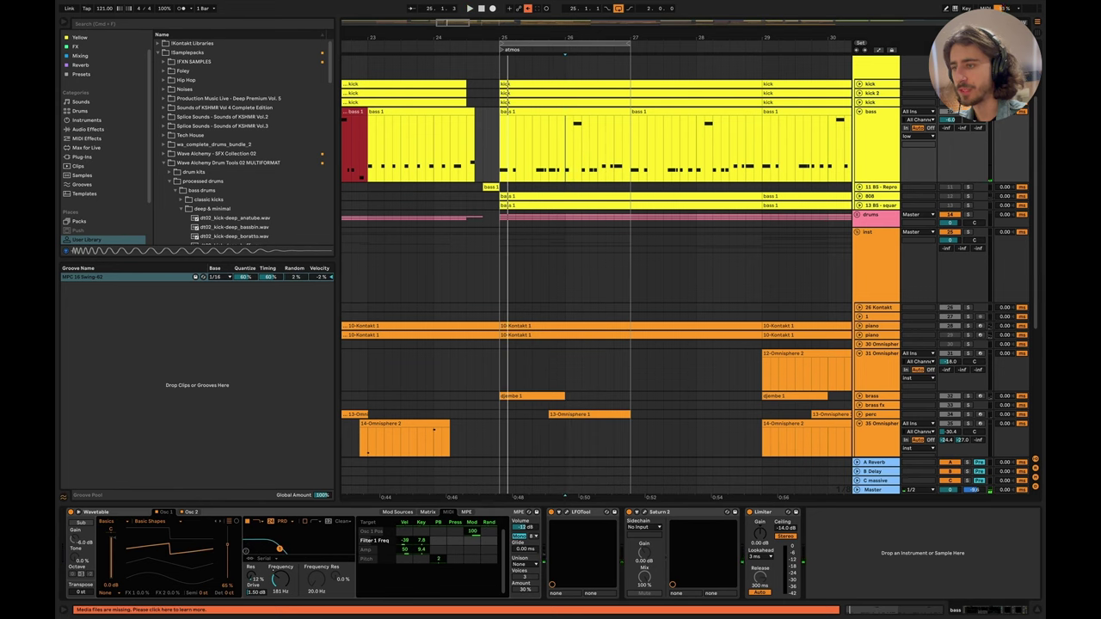
pyautogui.click(550, 110)
pyautogui.press('space')
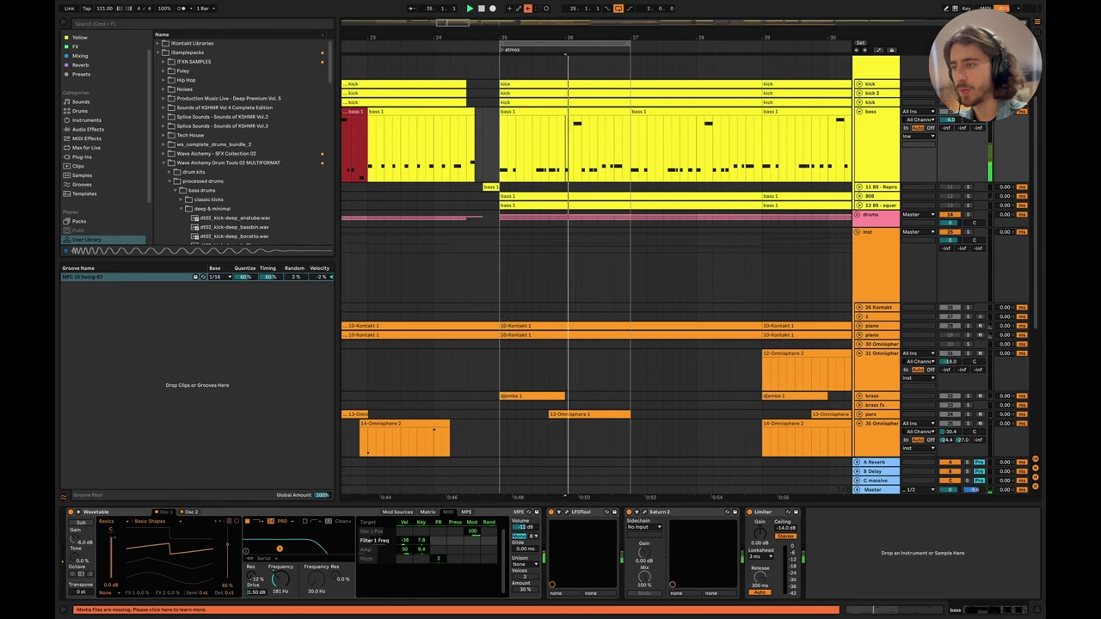
# Step: Open the bass clip, select all its notes, raise their velocities together, and play the loop
pyautogui.doubleClick(550, 110)
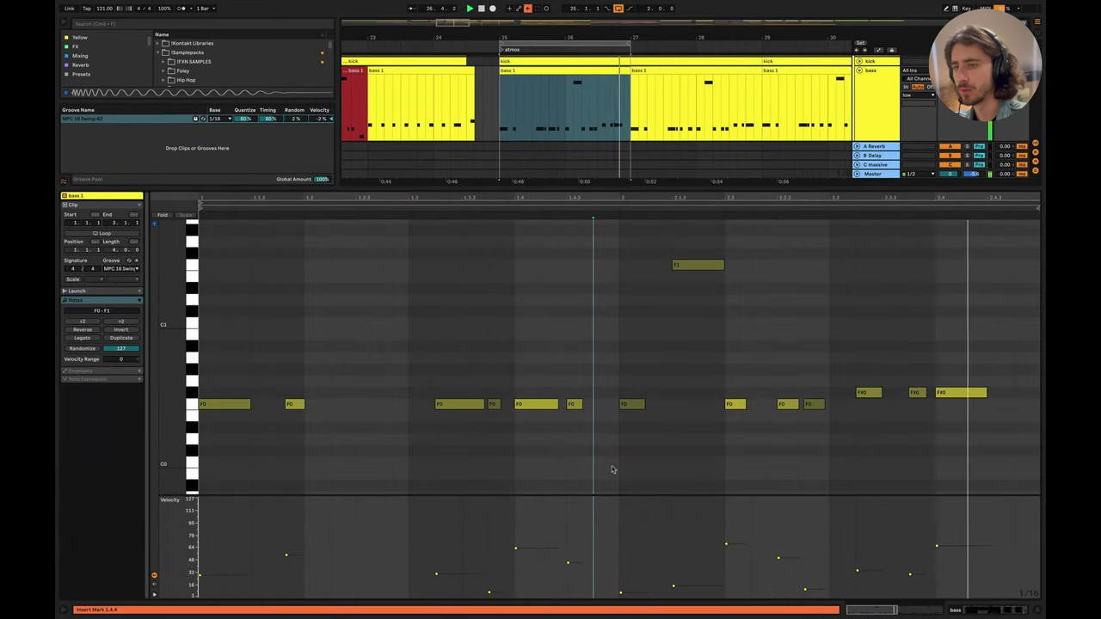
pyautogui.press('space')
pyautogui.press('super+a')
pyautogui.moveTo(467, 574); pyautogui.dragTo(467, 546)
pyautogui.press('space')
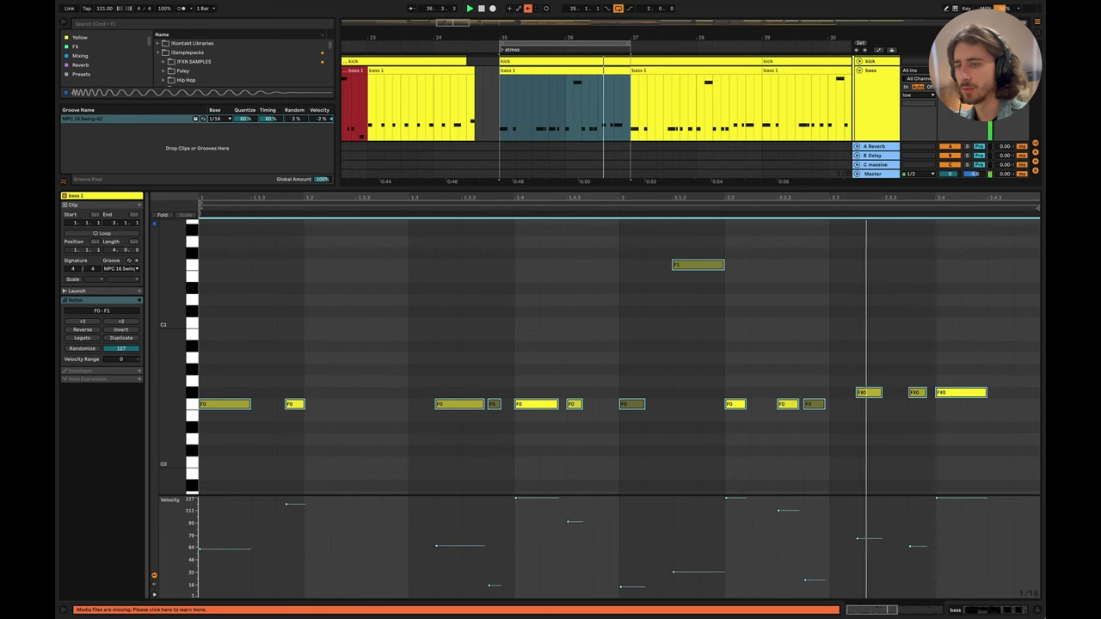
# Step: Solo the kick alongside the bass, replay the loop with the clip view closed, and reopen the bass track's device chain
pyautogui.press('alt+super+l')
pyautogui.press('space')
pyautogui.scroll(3, 814, 169)
pyautogui.click(970, 130)
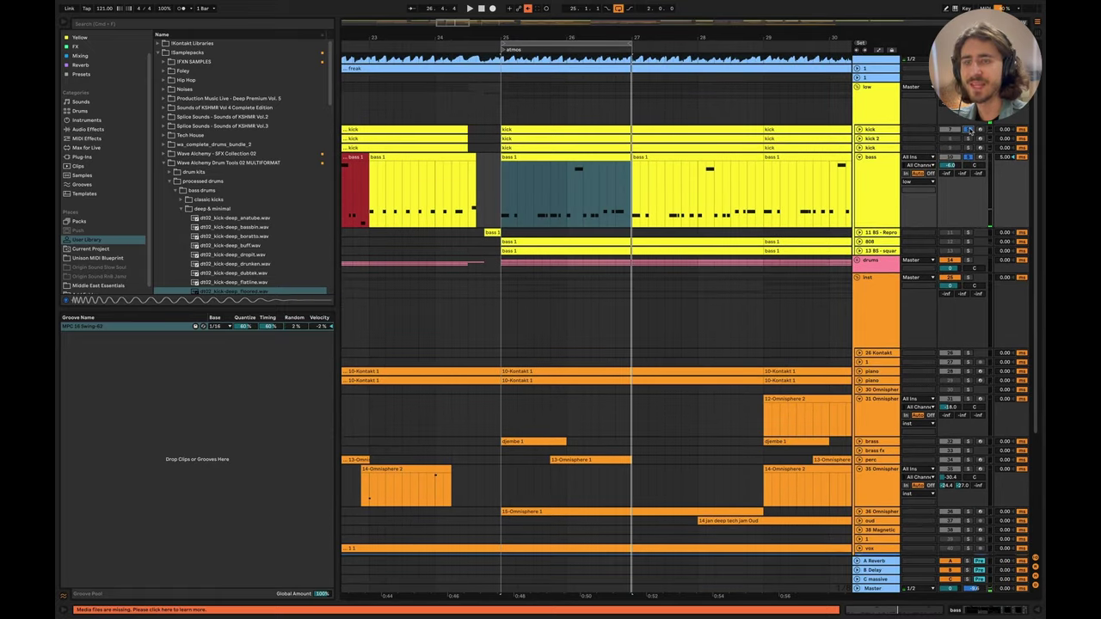
pyautogui.press('space')
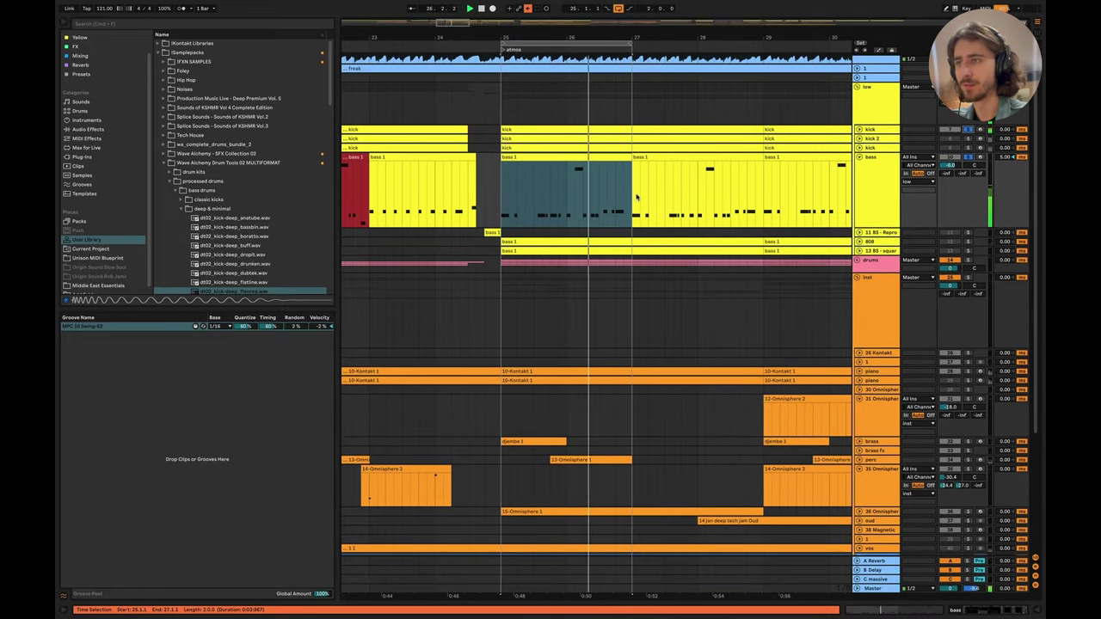
pyautogui.press('space')
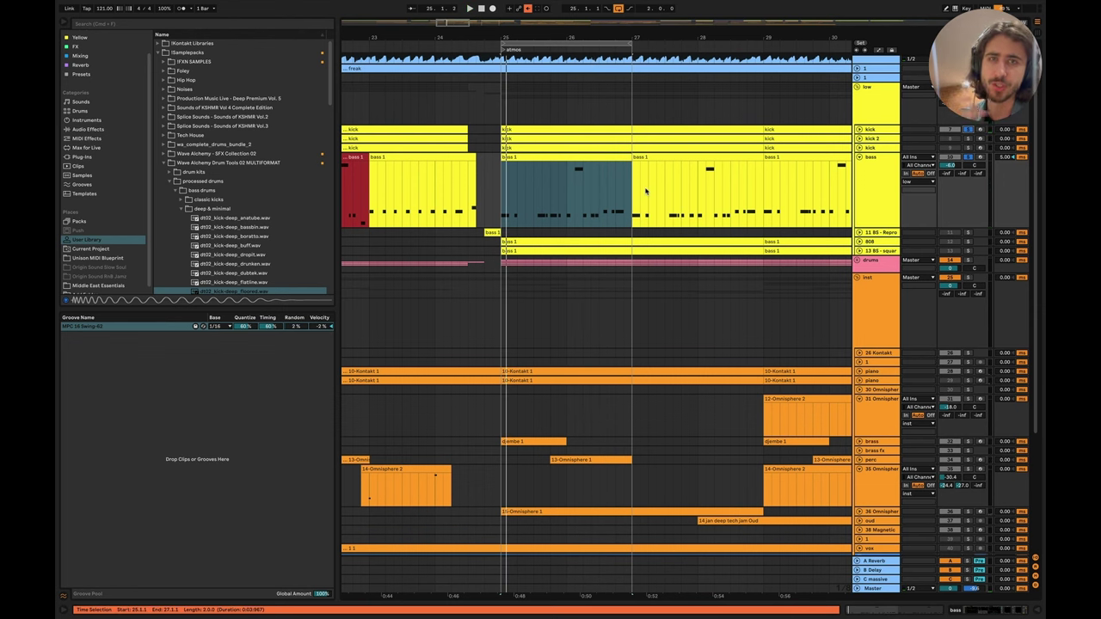
pyautogui.doubleClick(874, 187)
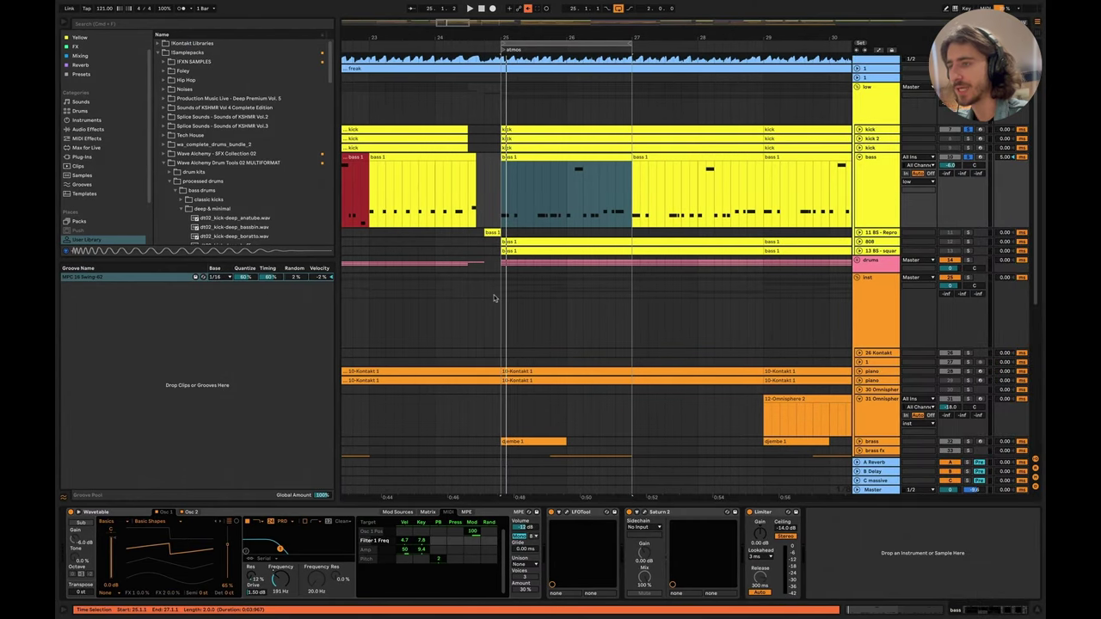
# Step: Show the Automation item on the bass groove slide, switch back to Ableton Live, and play the loop to demonstrate Wavetable's filter frequency automation
pyautogui.press('super+Tab')
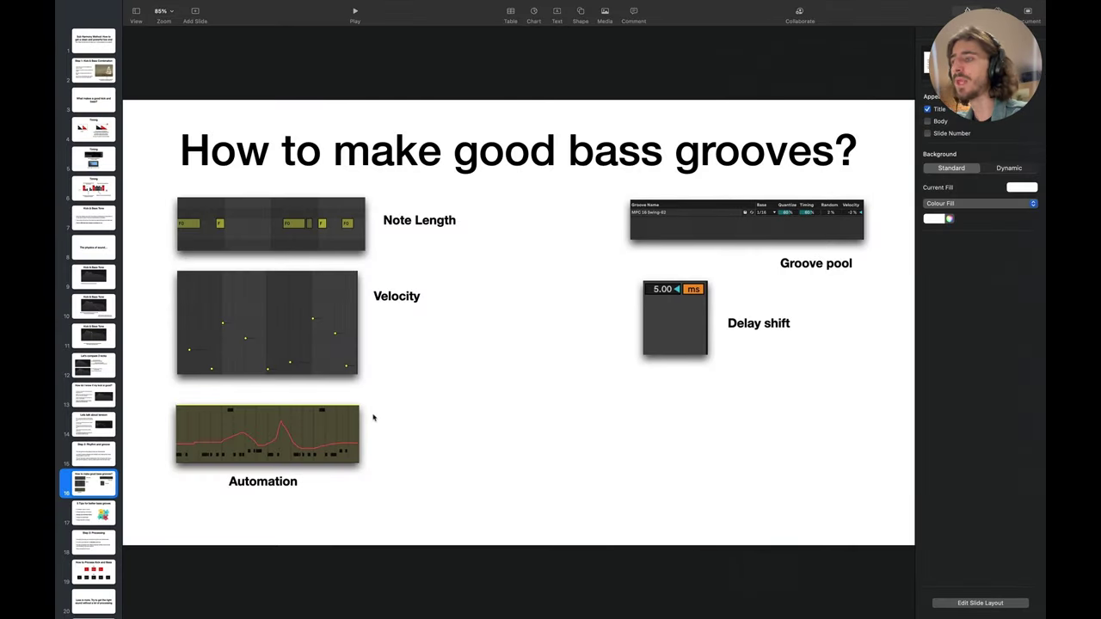
pyautogui.press('super+Tab')
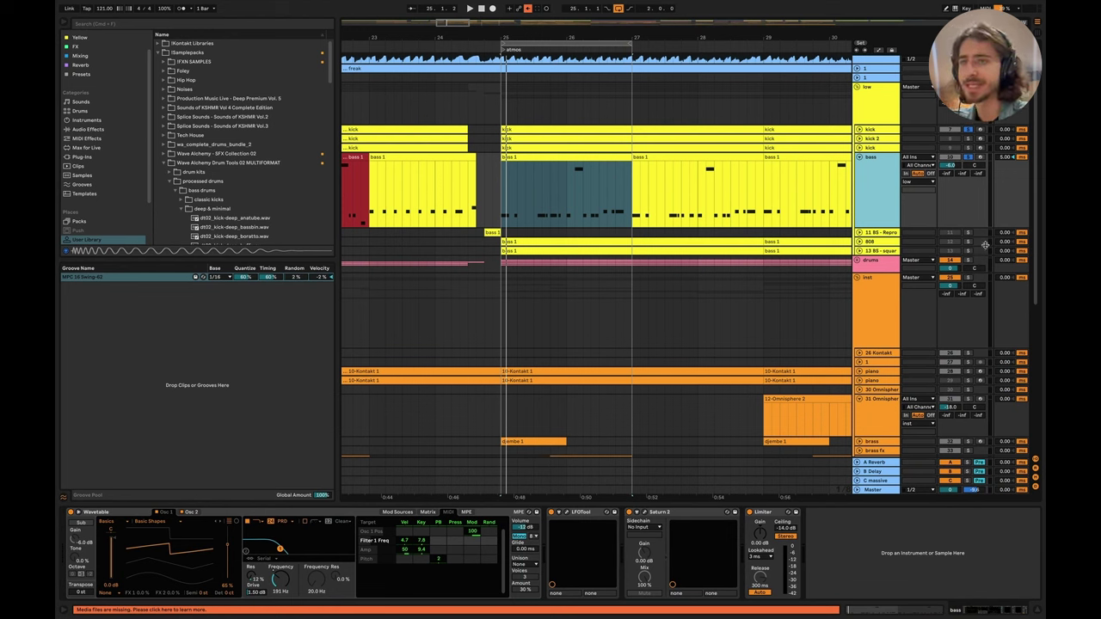
pyautogui.moveTo(291, 585)
pyautogui.mouseDown()
pyautogui.moveTo(291, 543)
pyautogui.moveTo(284, 578)
pyautogui.mouseUp()
pyautogui.press('space')
pyautogui.press('space')
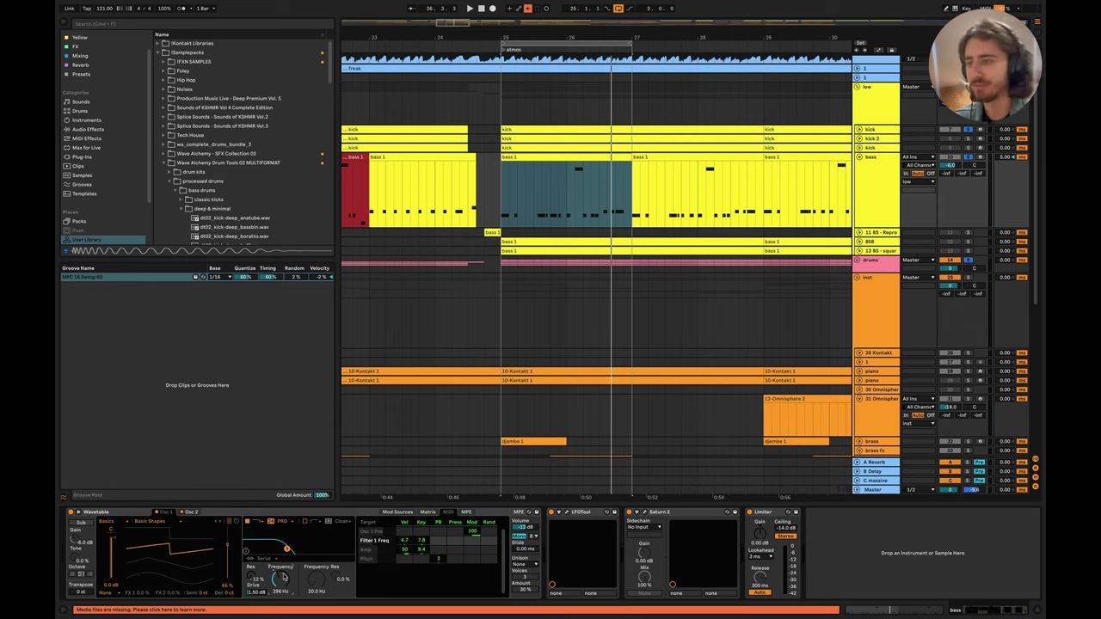
# Step: Show the groove pool item on the slide, return to Ableton Live, and open the browser's Grooves category
pyautogui.hotkey('ctrl', 'Left')
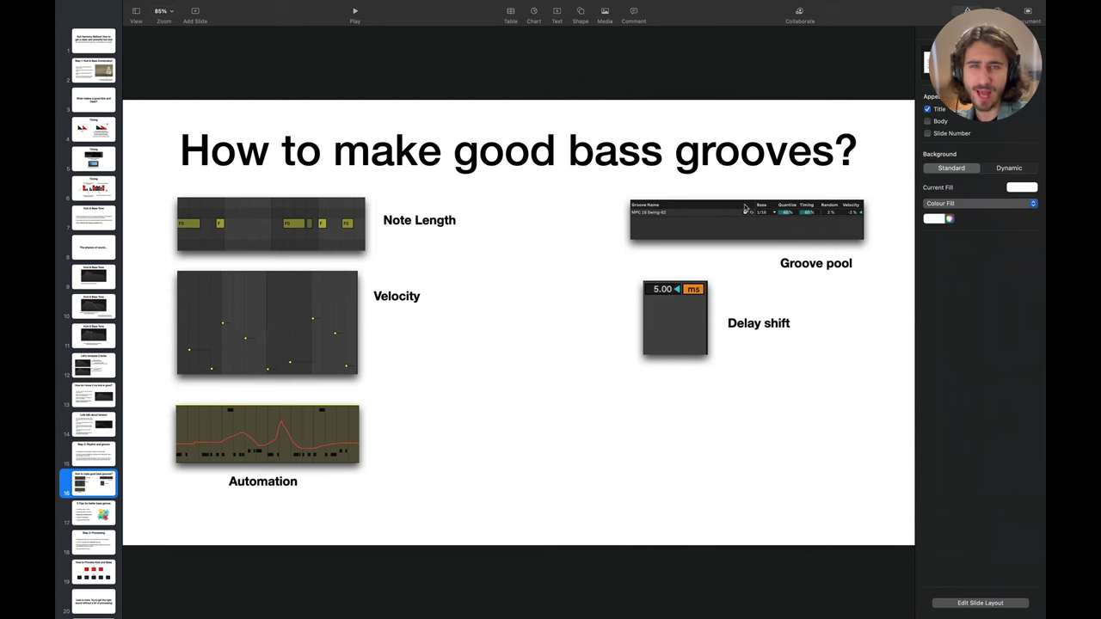
pyautogui.hotkey('ctrl', 'Right')
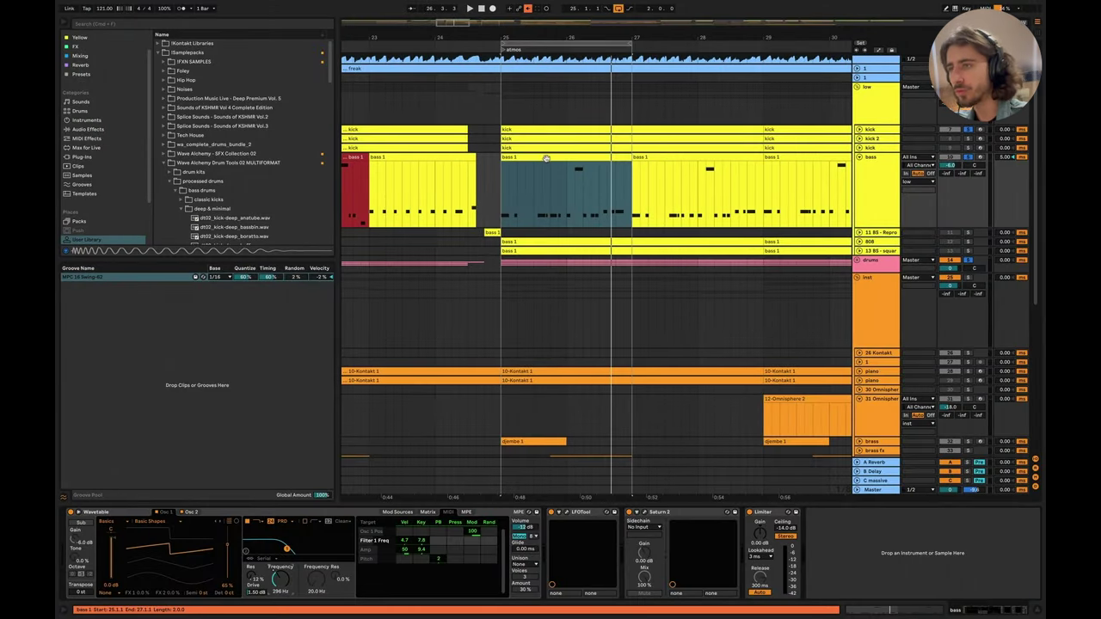
pyautogui.click(121, 326)
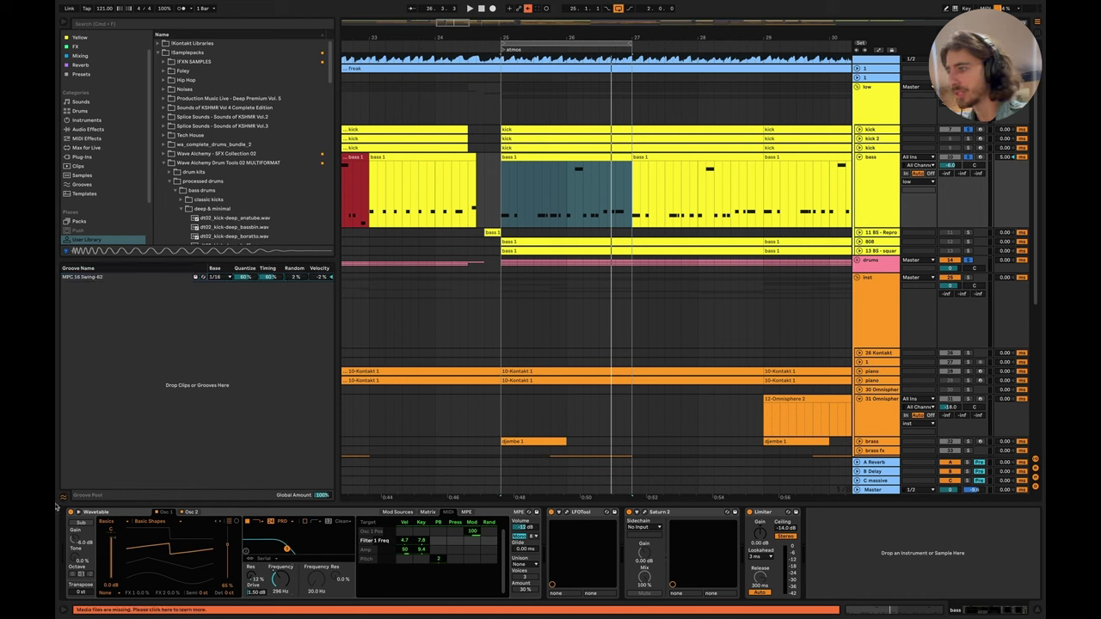
pyautogui.scroll(-3, 104, 213)
pyautogui.scroll(4, 104, 213)
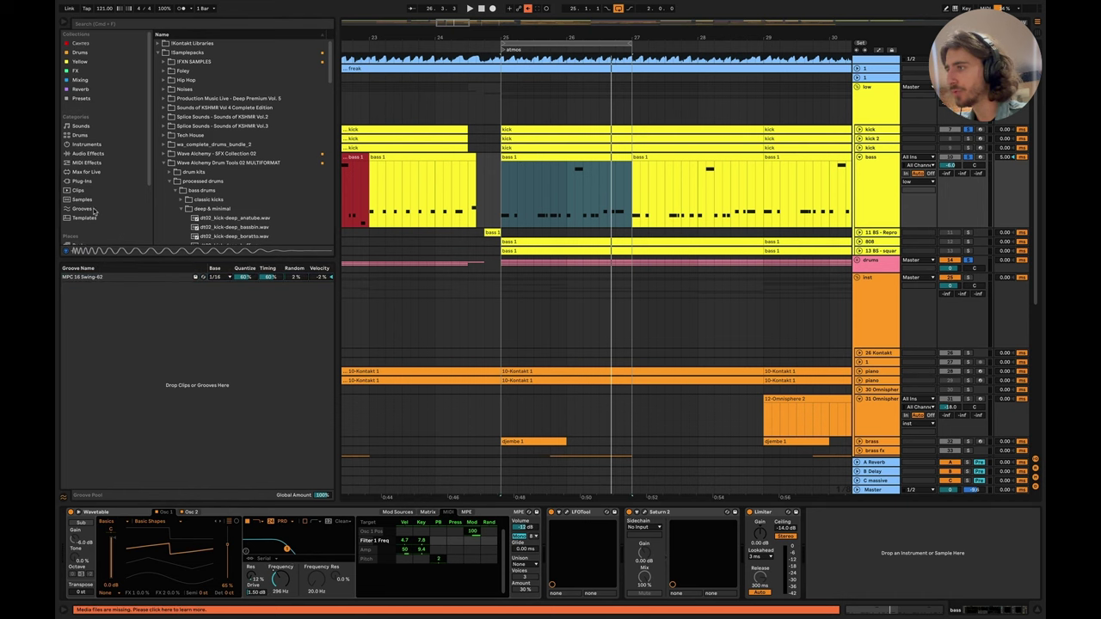
pyautogui.click(79, 210)
# Step: Browse the groove library and add Swing Logic 16ths 62 to the groove pool
pyautogui.scroll(-3, 223, 163)
pyautogui.click(228, 178)
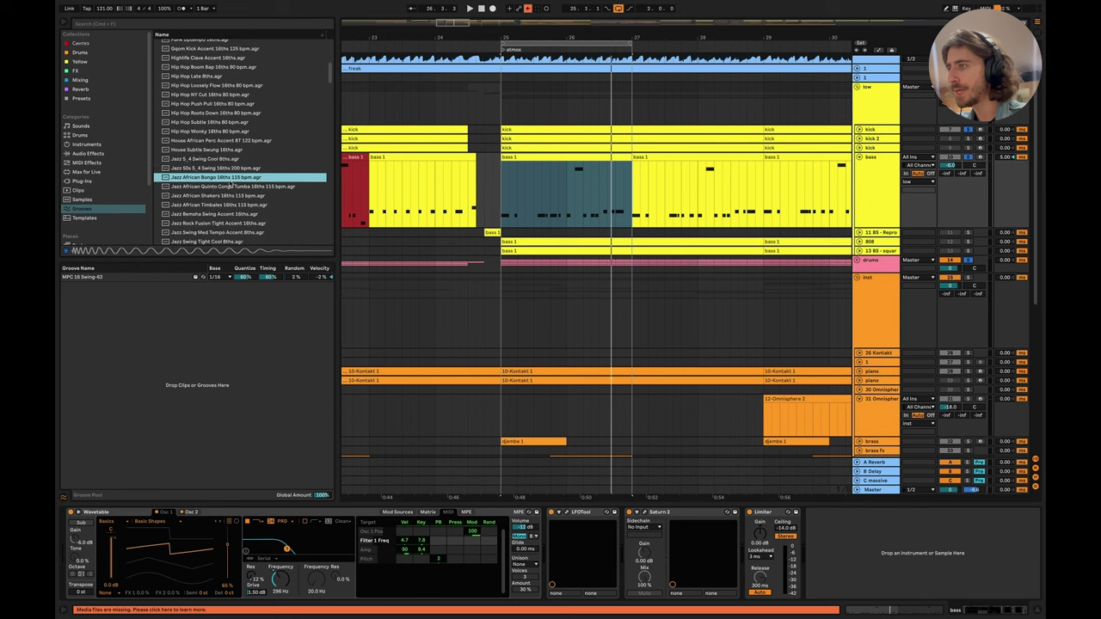
pyautogui.scroll(-5, 233, 182)
pyautogui.scroll(3, 239, 177)
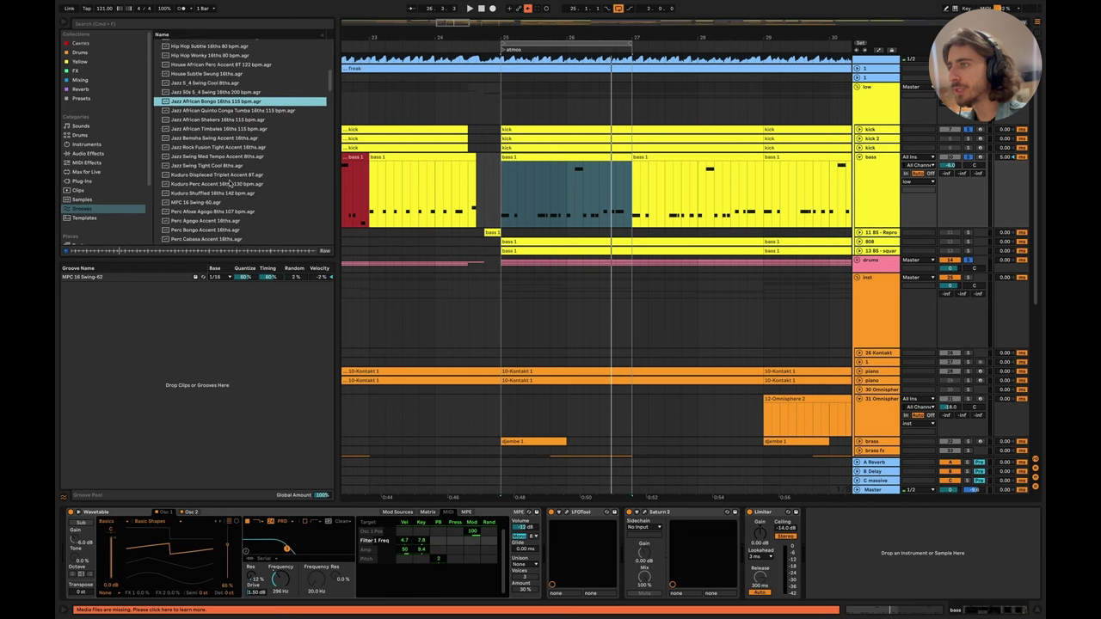
pyautogui.scroll(-10, 244, 171)
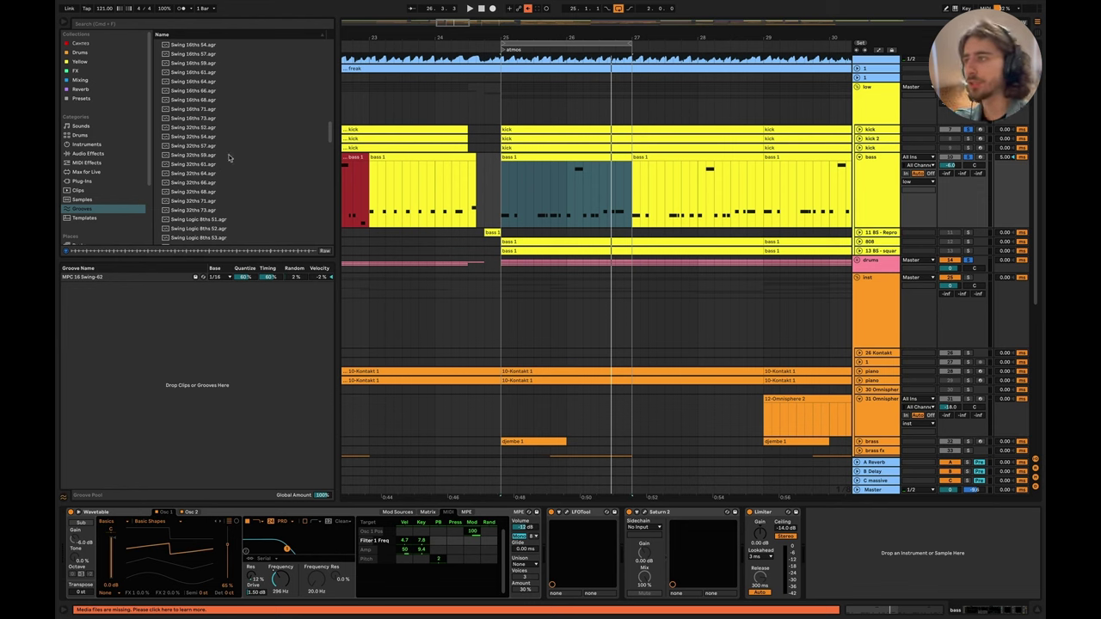
pyautogui.scroll(-3, 229, 157)
pyautogui.click(215, 187)
pyautogui.scroll(-5, 231, 215)
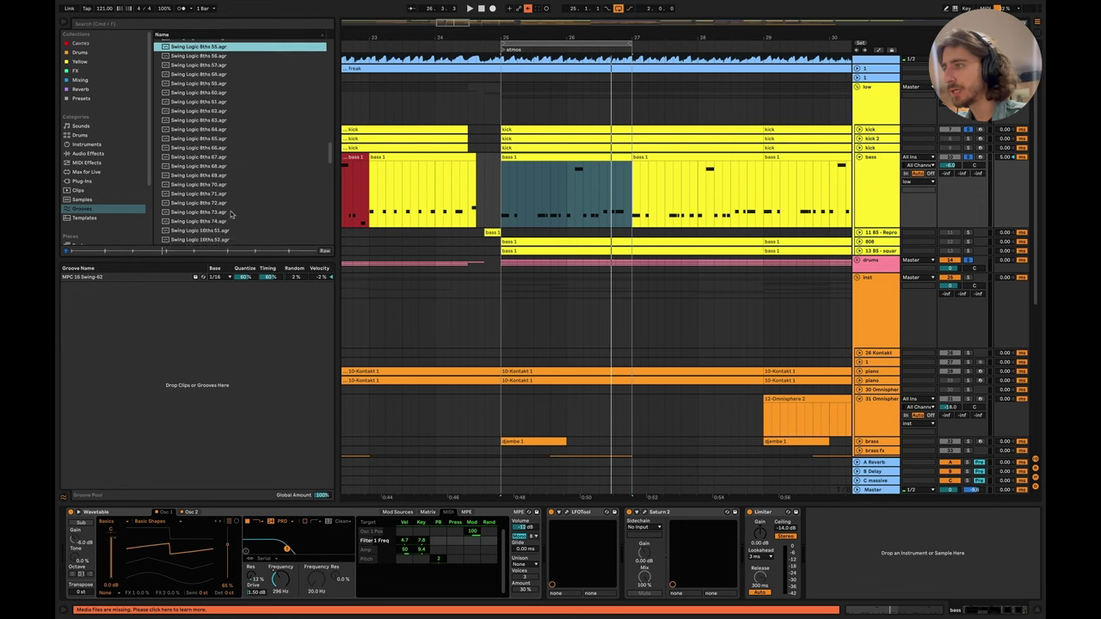
pyautogui.scroll(-6, 230, 214)
pyautogui.click(221, 198)
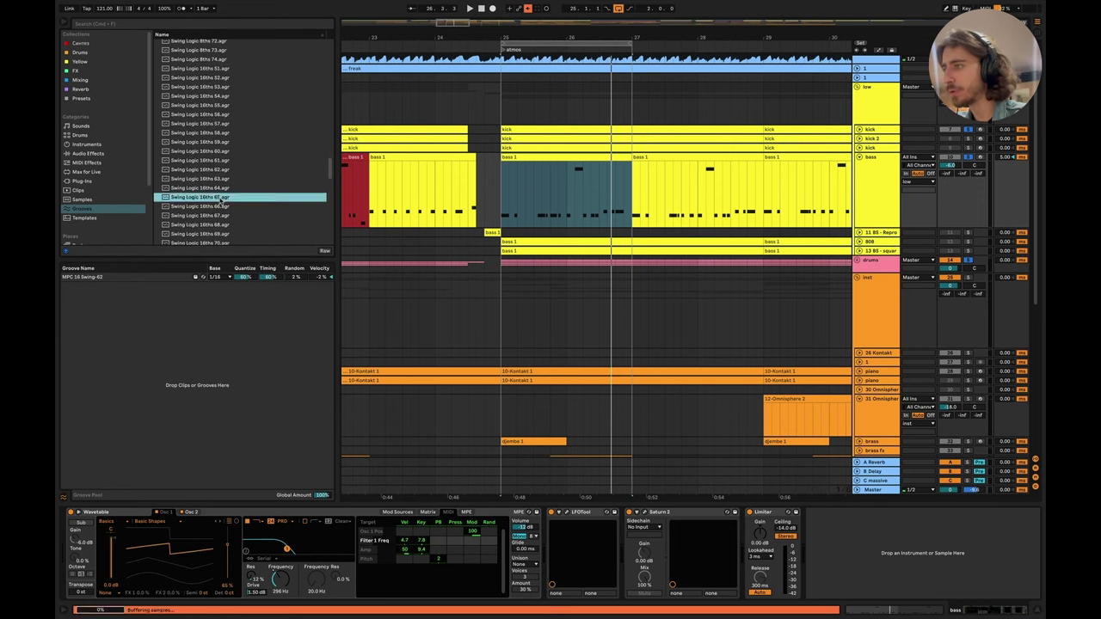
pyautogui.click(218, 171)
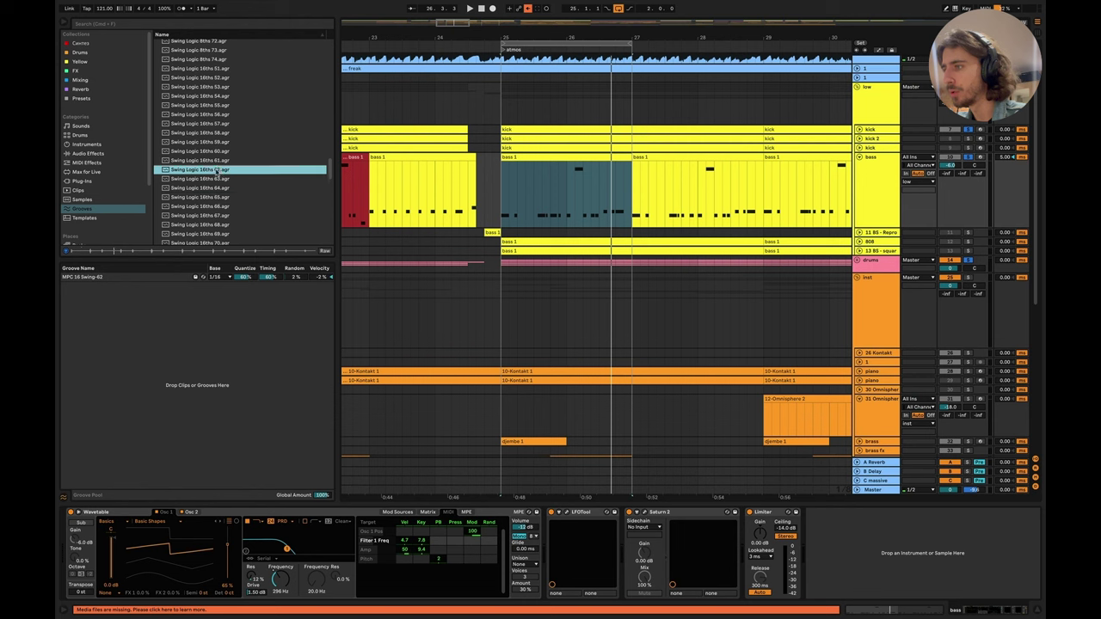
pyautogui.moveTo(217, 171); pyautogui.dragTo(214, 345)
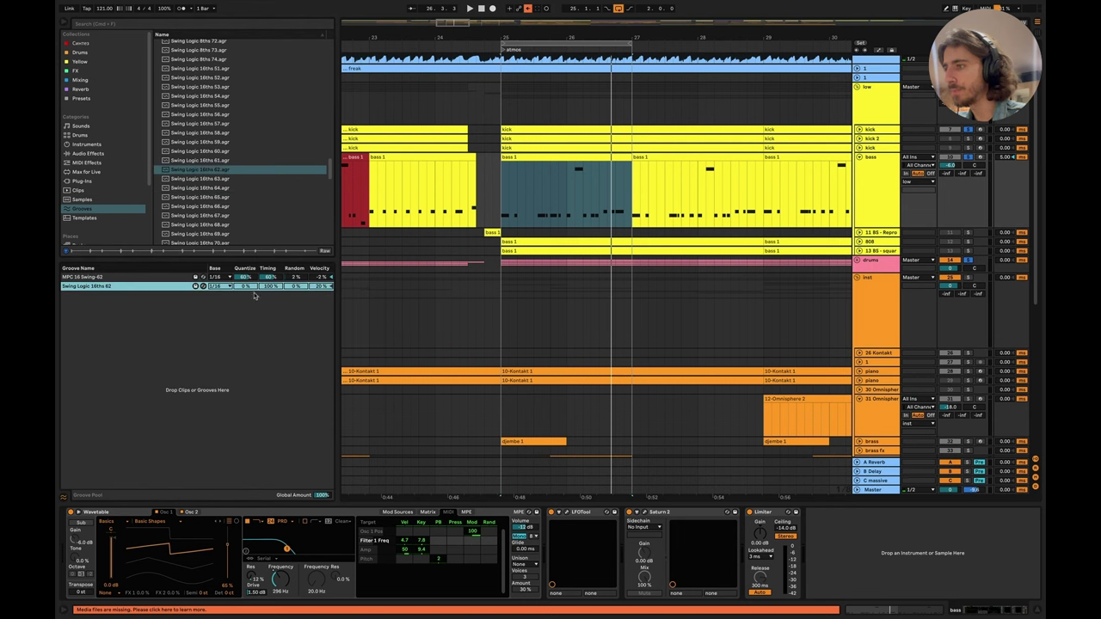
# Step: Set Swing Logic 16ths 62 to Quantize 45%, Timing 60%, Random 3% and Velocity 3%, and commit it to the bass clip at bar 25
pyautogui.click(163, 279)
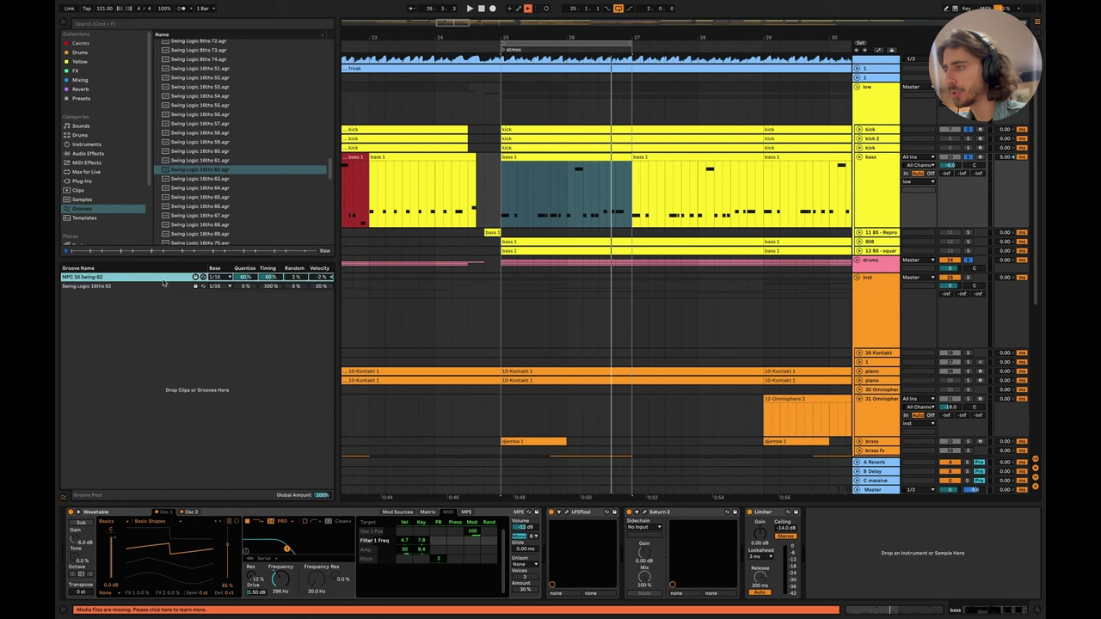
pyautogui.click(230, 287)
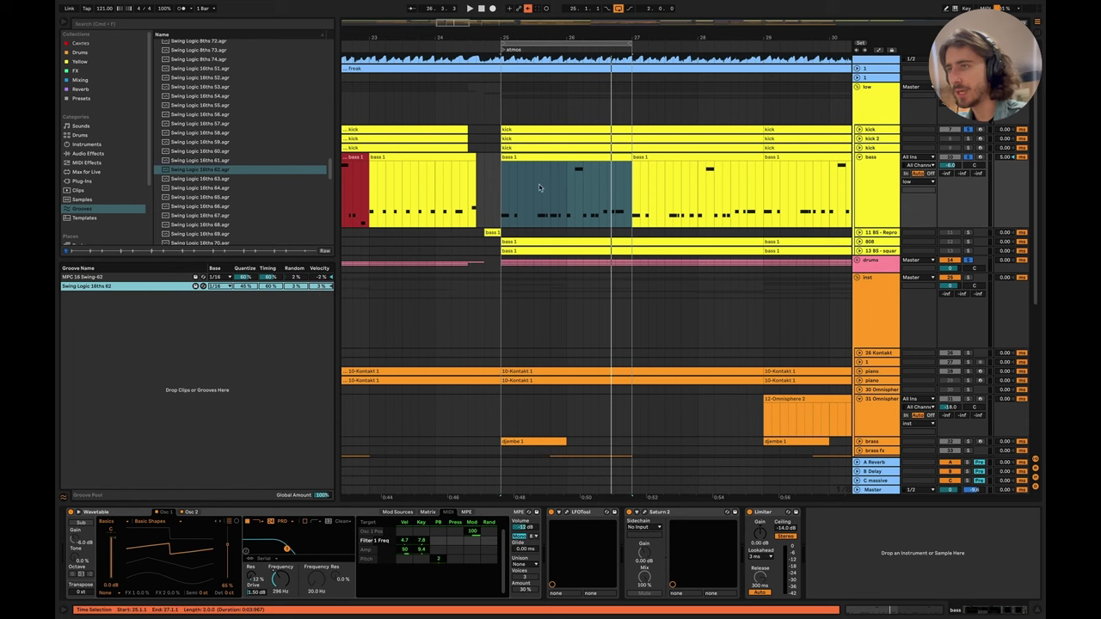
pyautogui.doubleClick(527, 157)
pyautogui.click(121, 269)
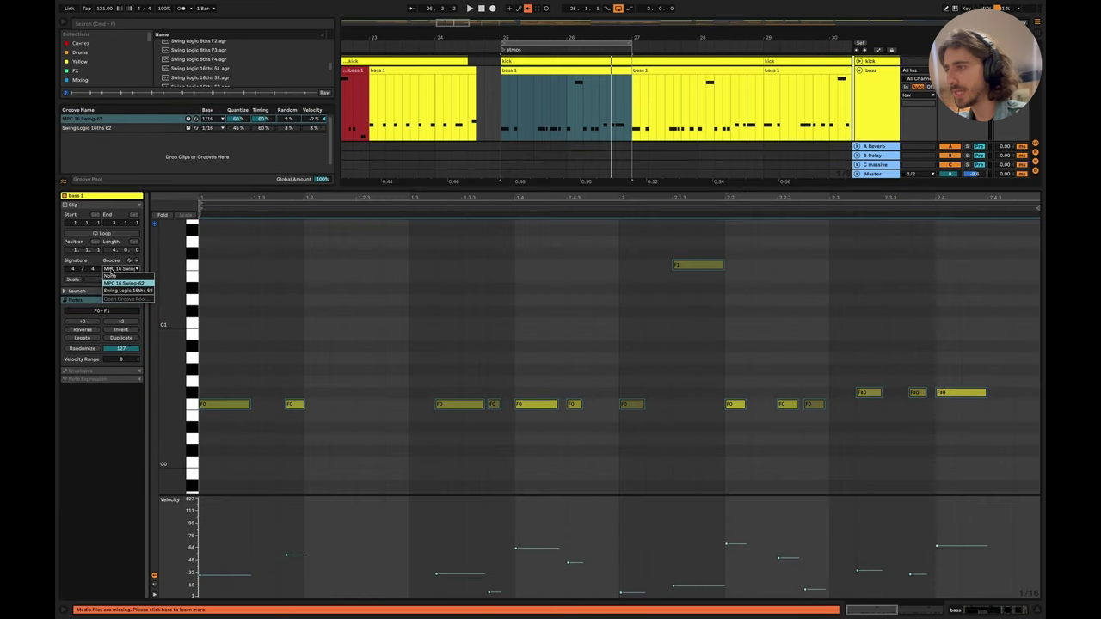
pyautogui.click(120, 291)
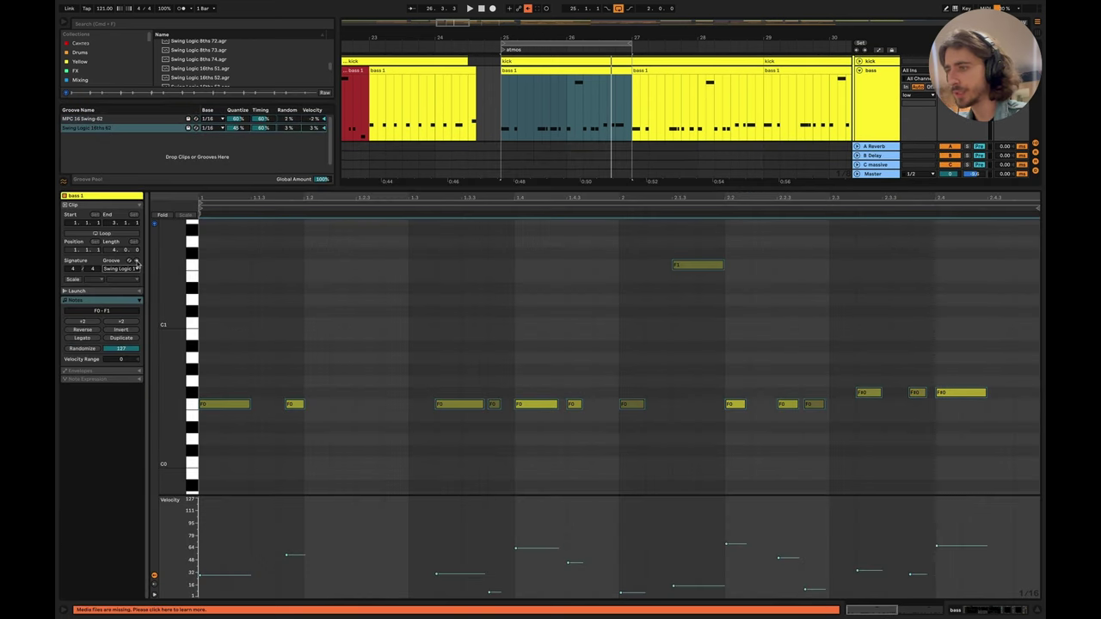
pyautogui.click(136, 261)
# Step: Play the loop with the committed groove, viewing the bass track's devices and the shifted notes in the clip
pyautogui.click(402, 367)
pyautogui.press('space')
pyautogui.click(458, 352)
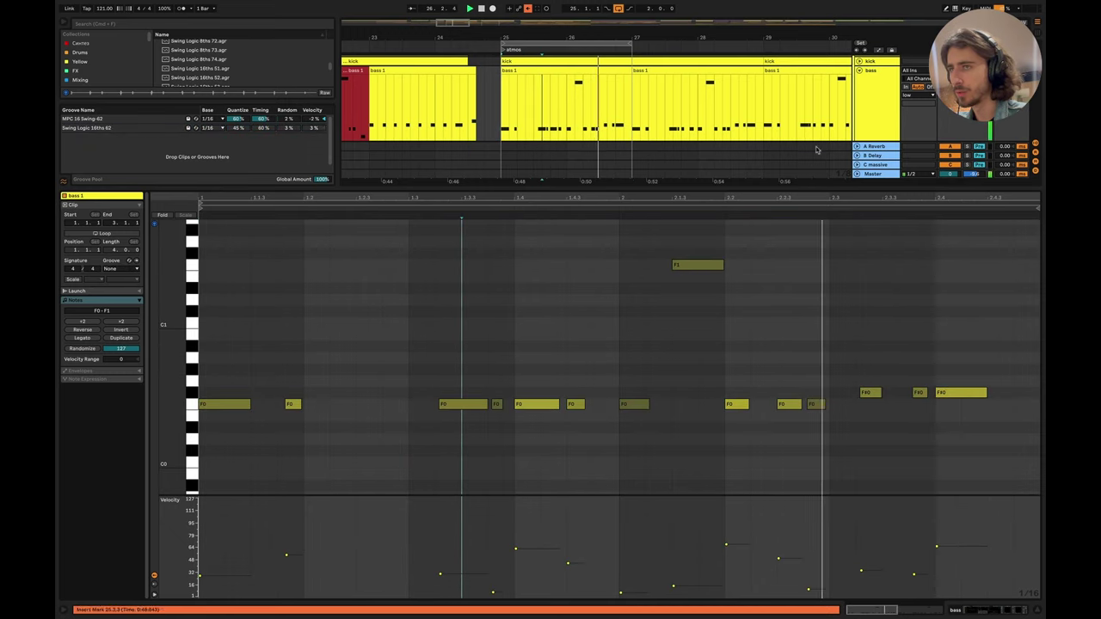
pyautogui.doubleClick(869, 111)
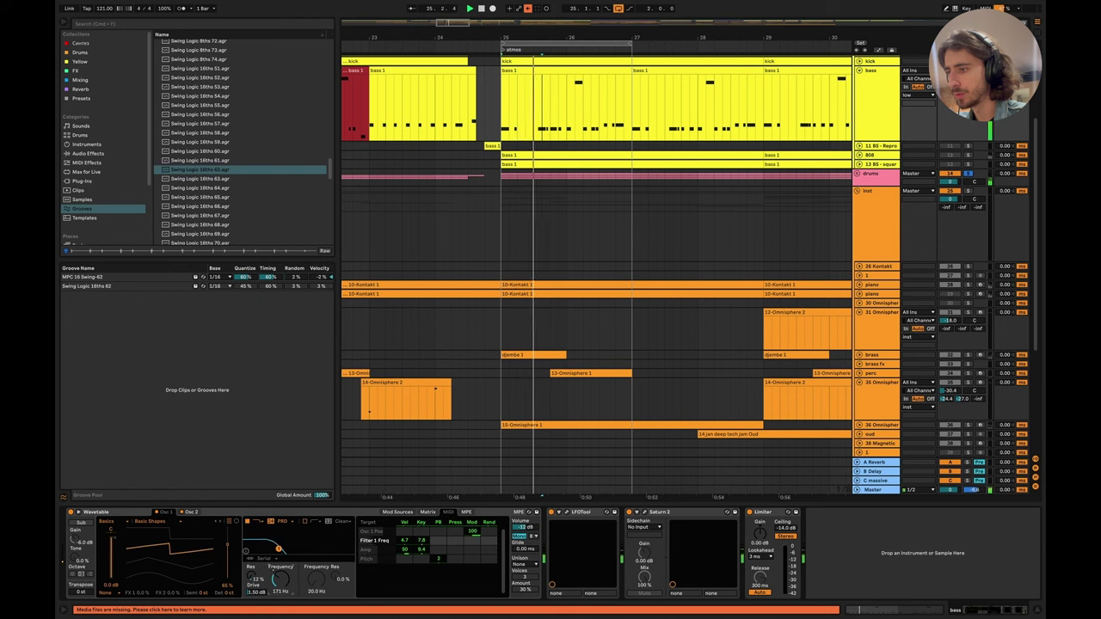
pyautogui.doubleClick(558, 151)
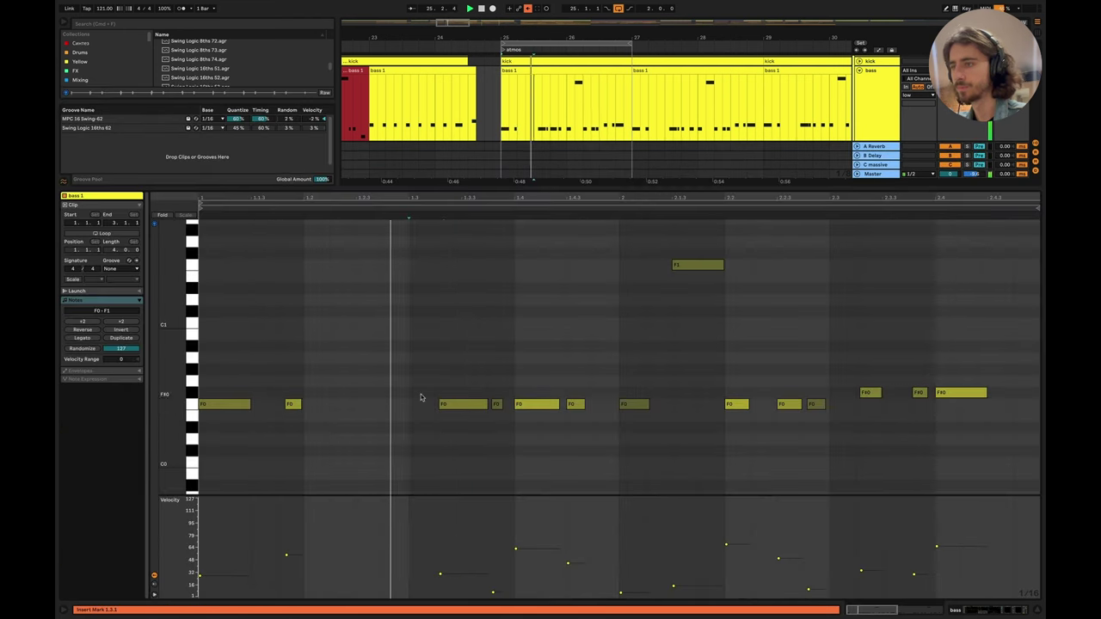
pyautogui.press('space')
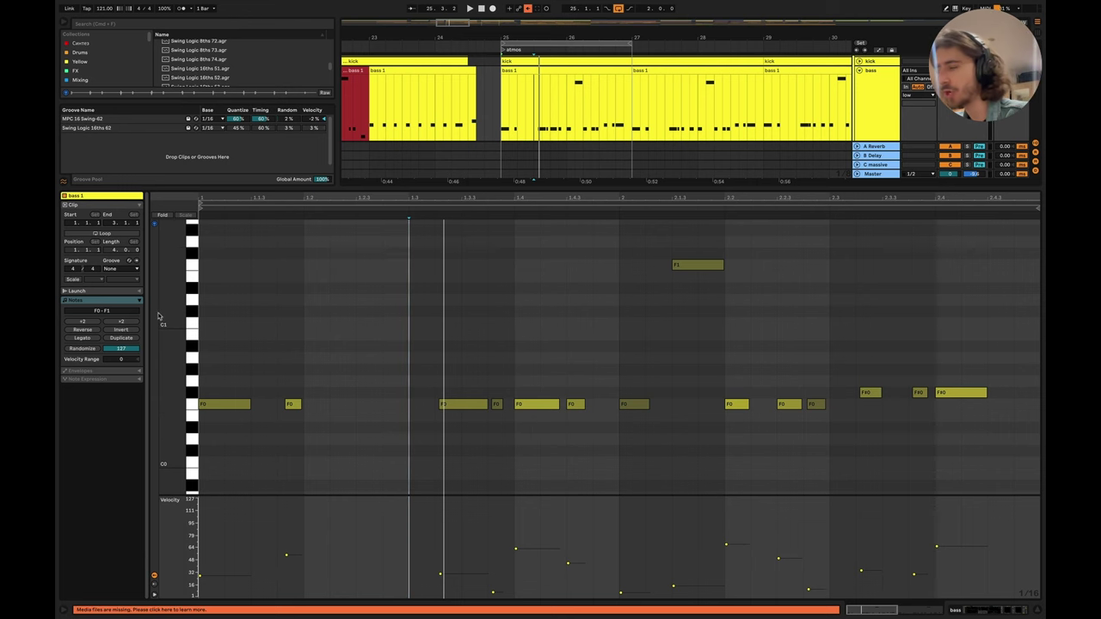
# Step: Undo the groove commit, the clip's groove assignment and the Swing Logic setting changes, replaying the loop with the clip view closed
pyautogui.press('super+z')
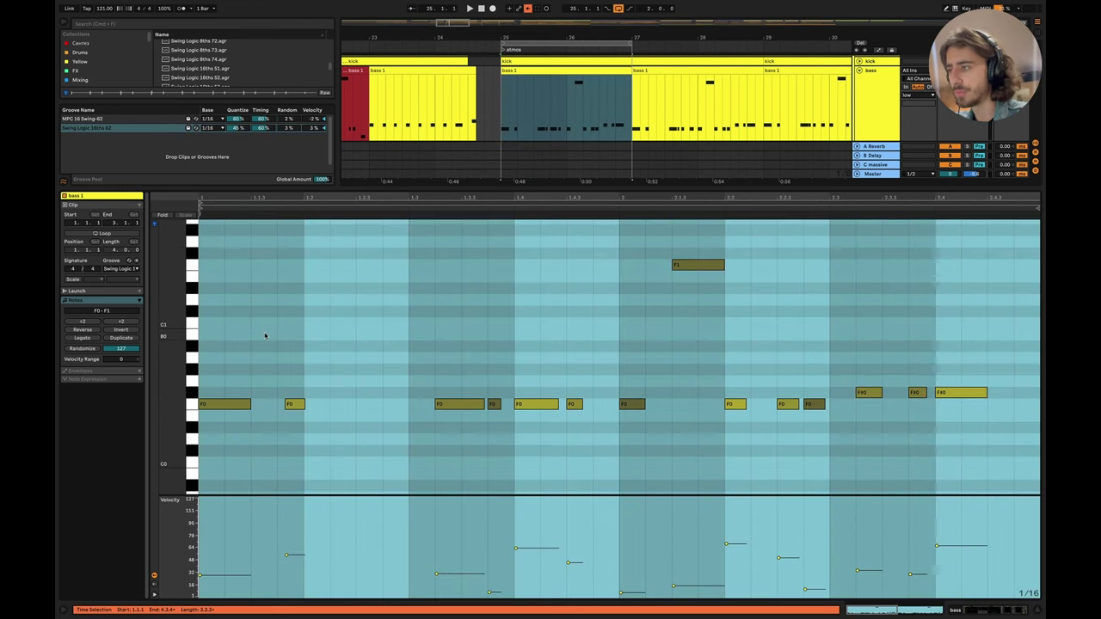
pyautogui.press('super+z')
pyautogui.press('super+z')
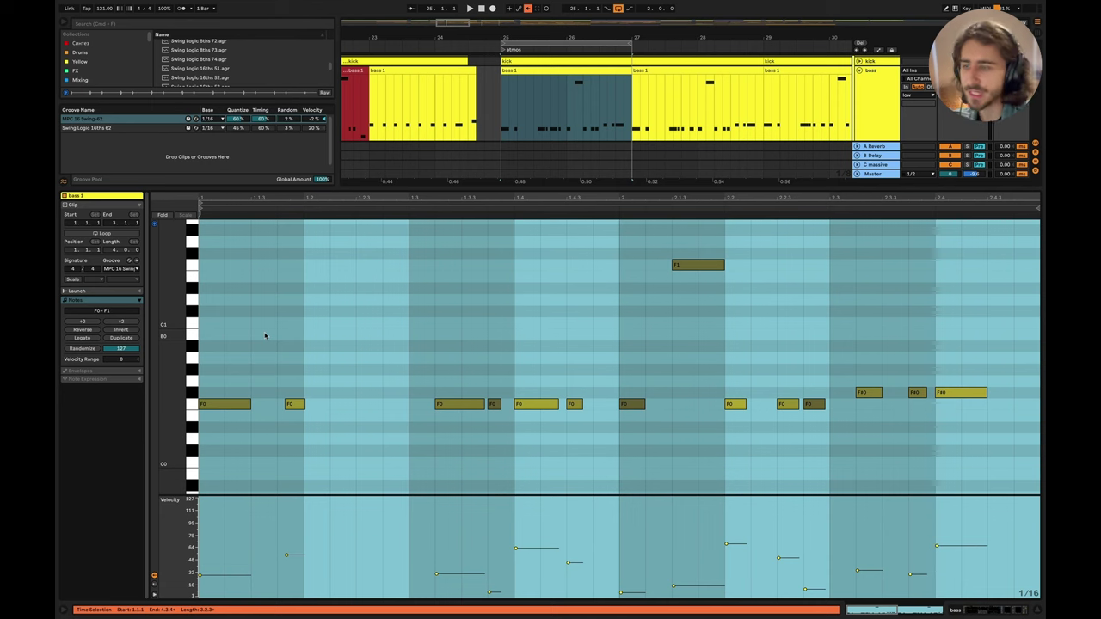
pyautogui.click(1038, 610)
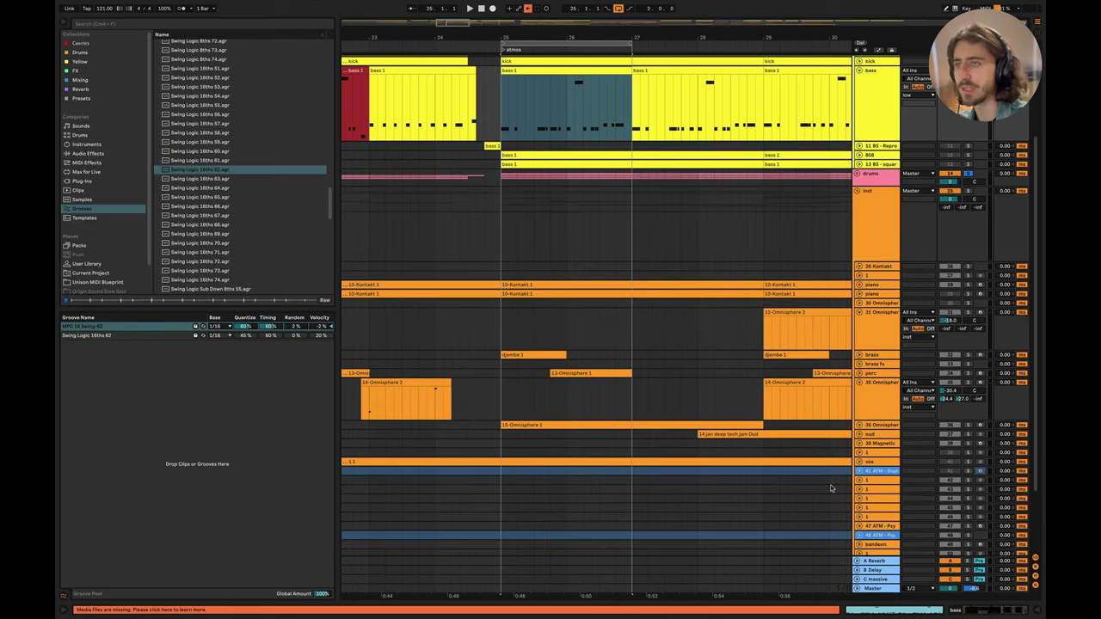
pyautogui.scroll(2, 574, 230)
pyautogui.press('space')
pyautogui.scroll(1, 574, 230)
pyautogui.press('super+z')
pyautogui.press('super+z')
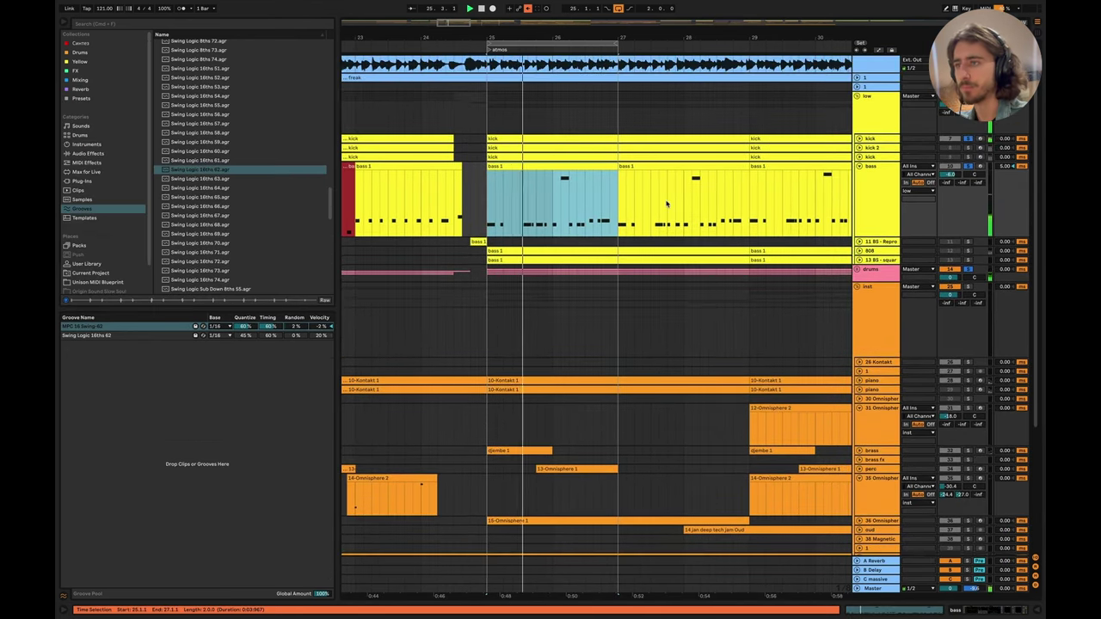
# Step: Reopen the bass track's devices, re-enable the overridden automation, and point out the Delay shift item on the slide
pyautogui.doubleClick(885, 208)
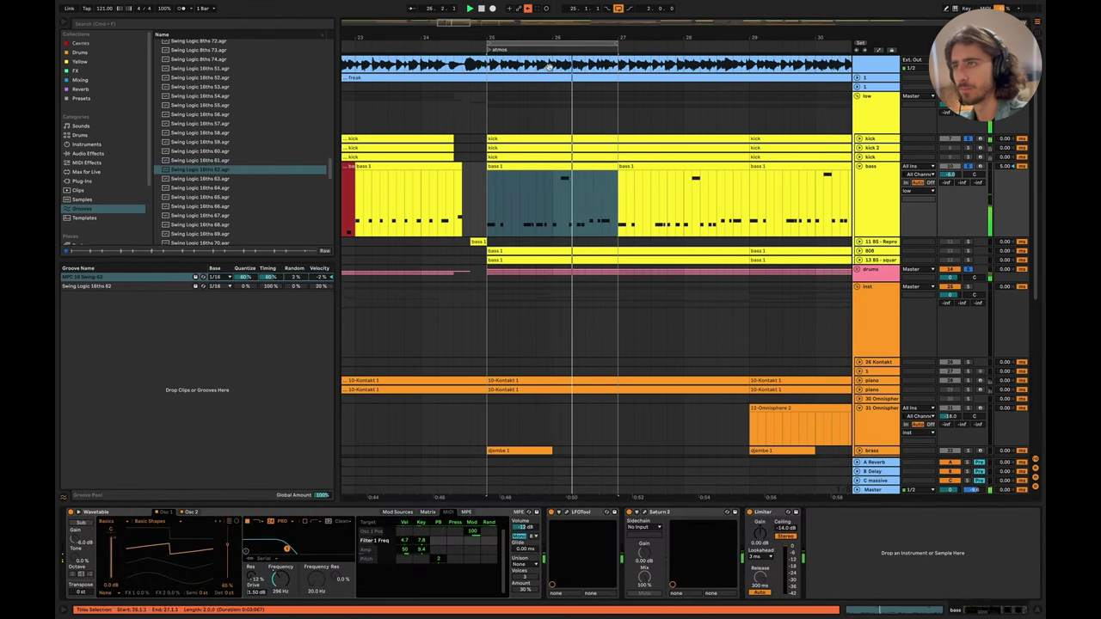
pyautogui.click(527, 9)
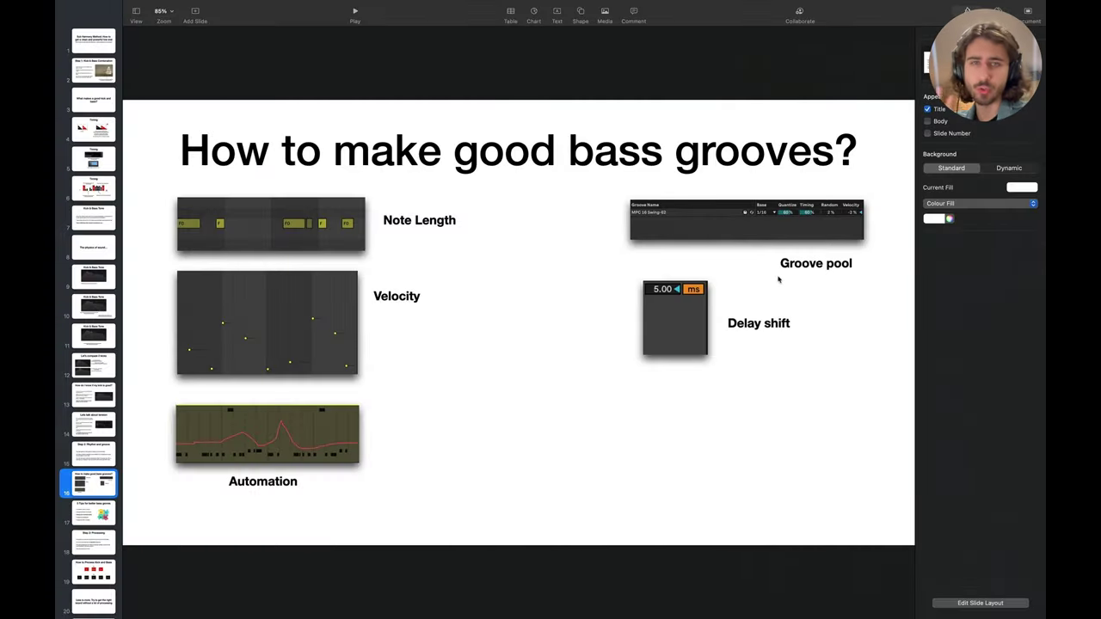
pyautogui.click(717, 386)
pyautogui.moveTo(636, 382); pyautogui.dragTo(814, 325)
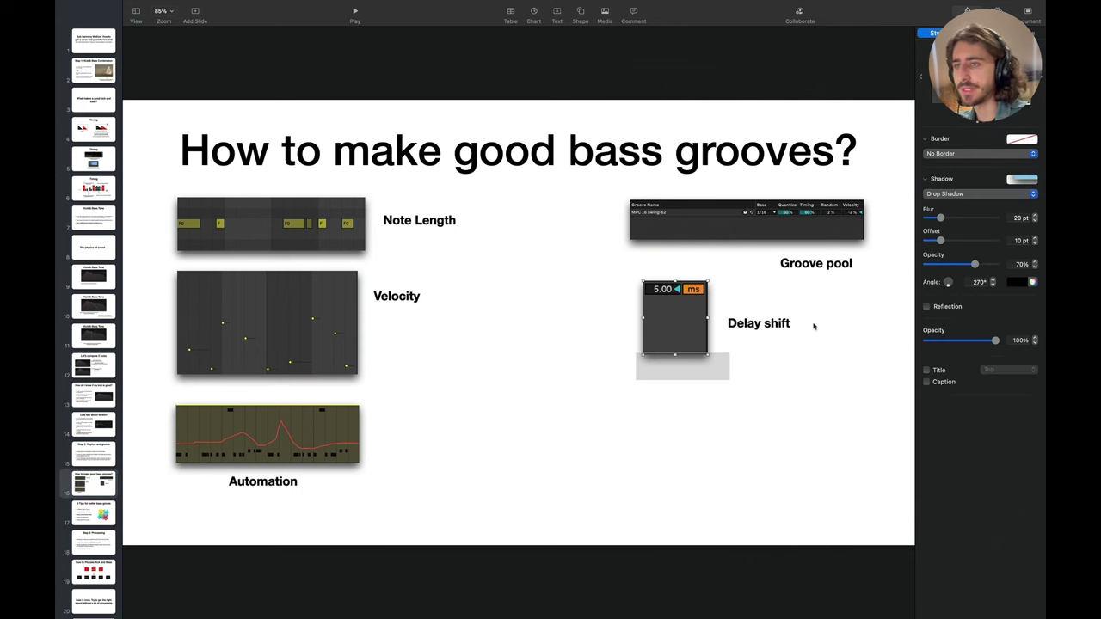
pyautogui.click(737, 430)
# Step: Return to Ableton Live, select the bass clip's loop range, set the bass track delay to 10 ms, and play the loop
pyautogui.hotkey('ctrl', 'Right')
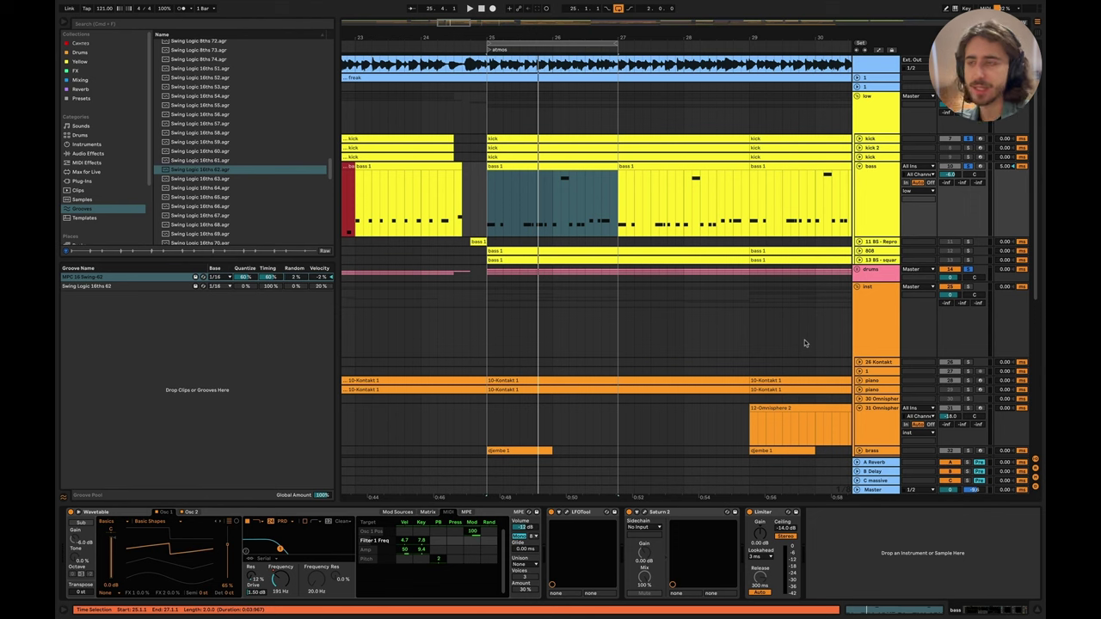
pyautogui.moveTo(483, 210); pyautogui.dragTo(618, 182)
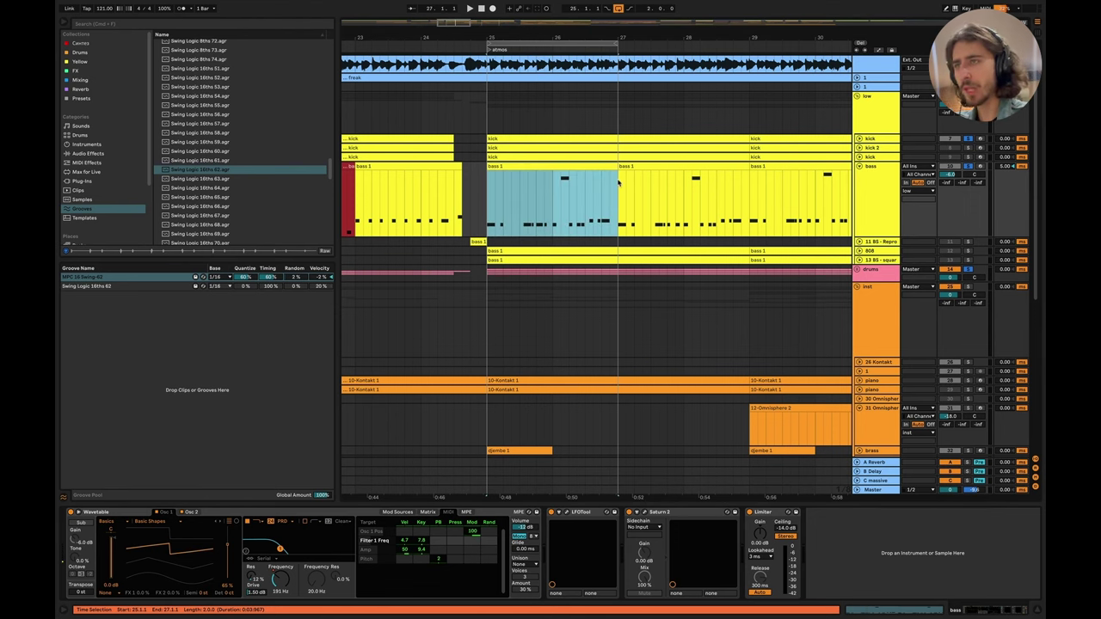
pyautogui.click(996, 168)
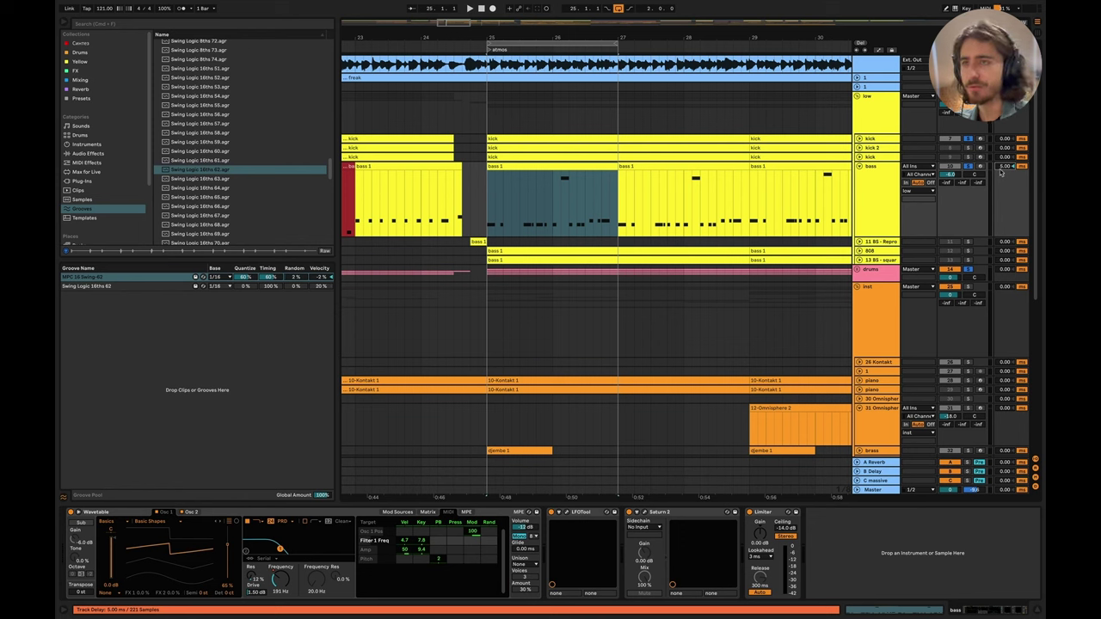
pyautogui.write('10')
pyautogui.press('Return')
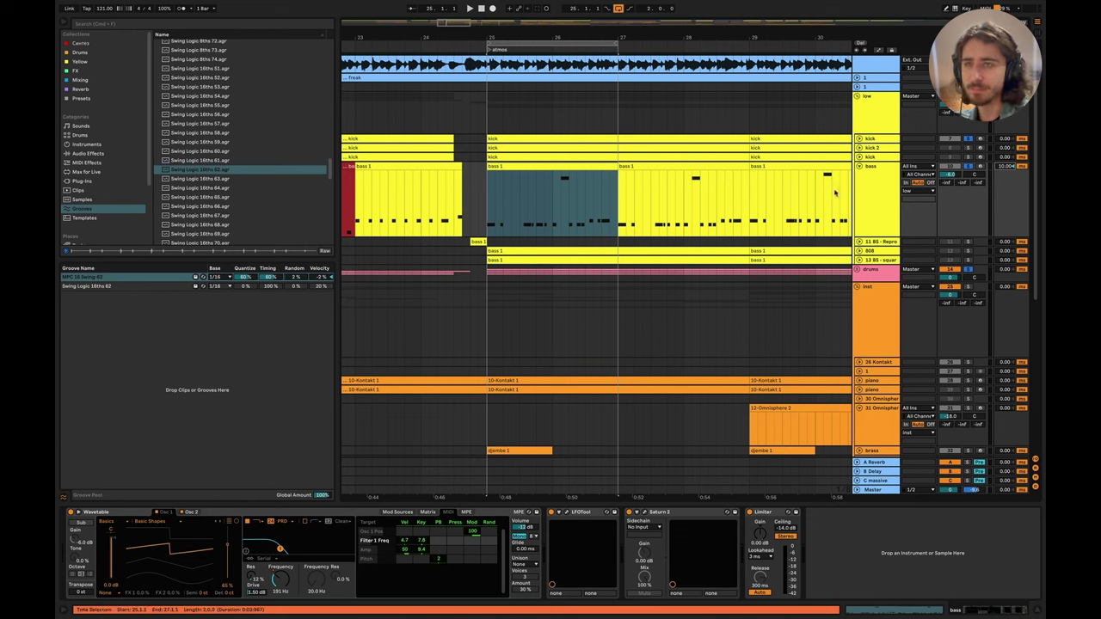
pyautogui.press('space')
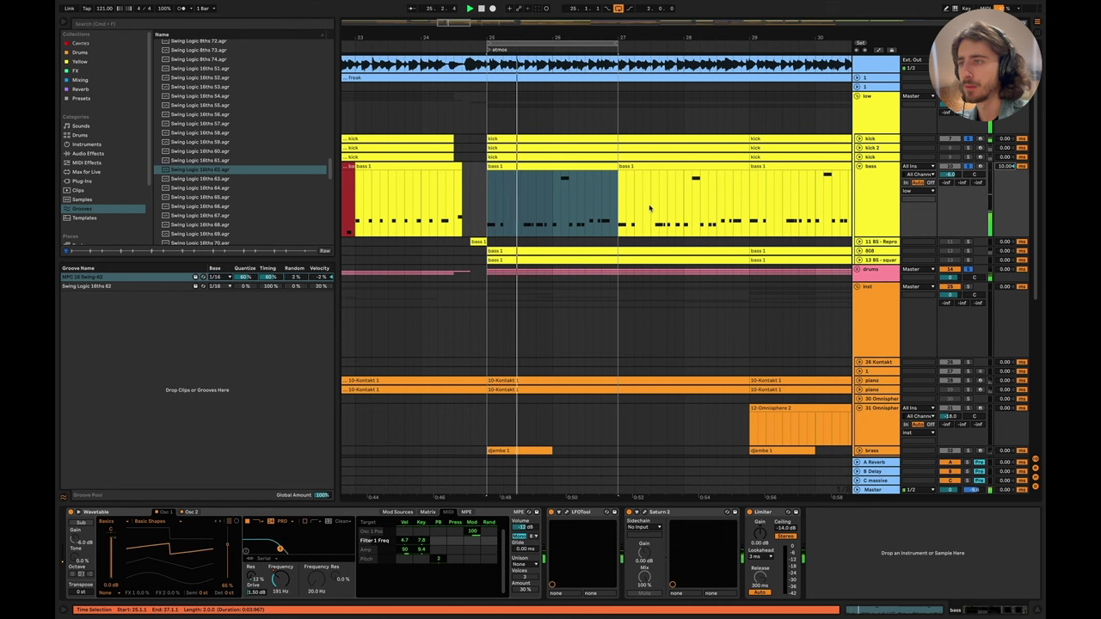
# Step: Reset the bass track delay to 0 ms and replay the loop
pyautogui.press('space')
pyautogui.doubleClick(1002, 167)
pyautogui.press('space')
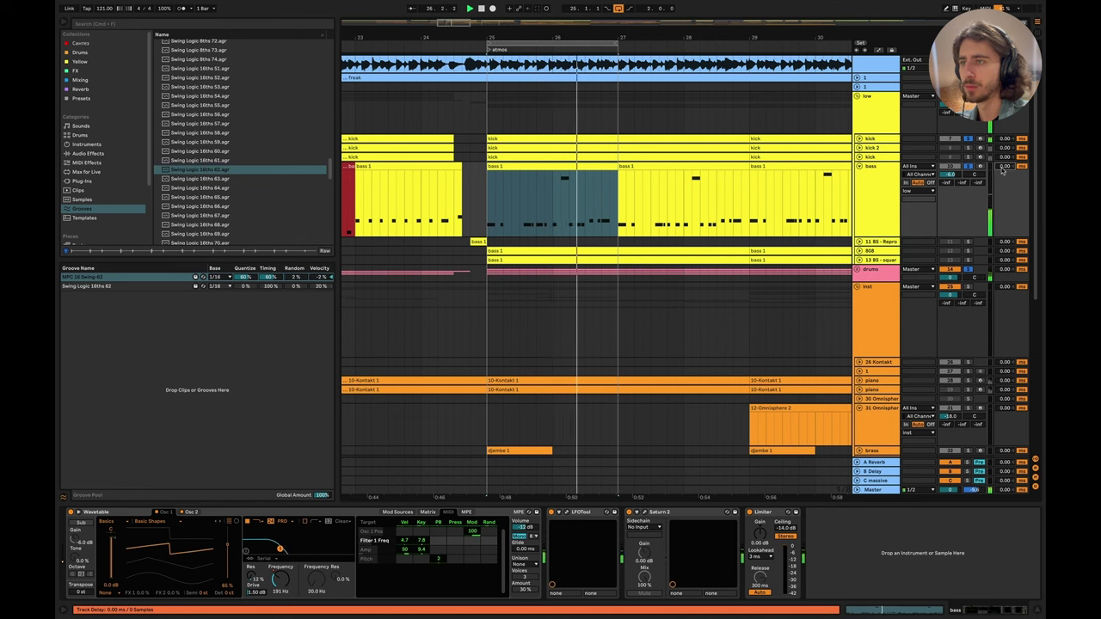
# Step: Set the bass track delay to 6 ms while replaying the loop, and return to the bass grooves slide in Keynote
pyautogui.press('space')
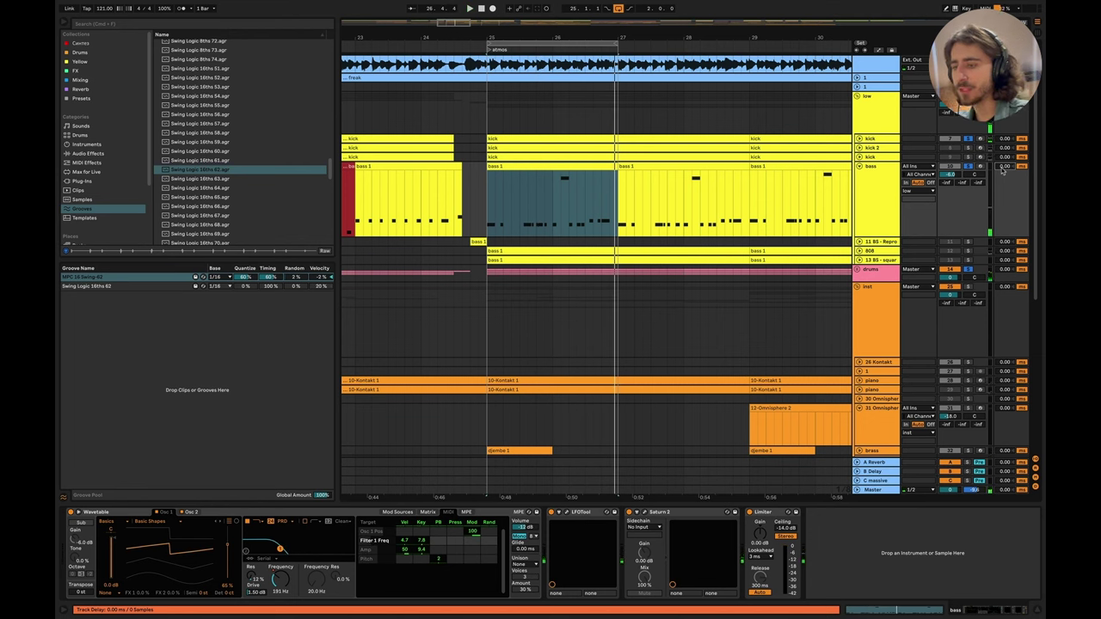
pyautogui.press('space')
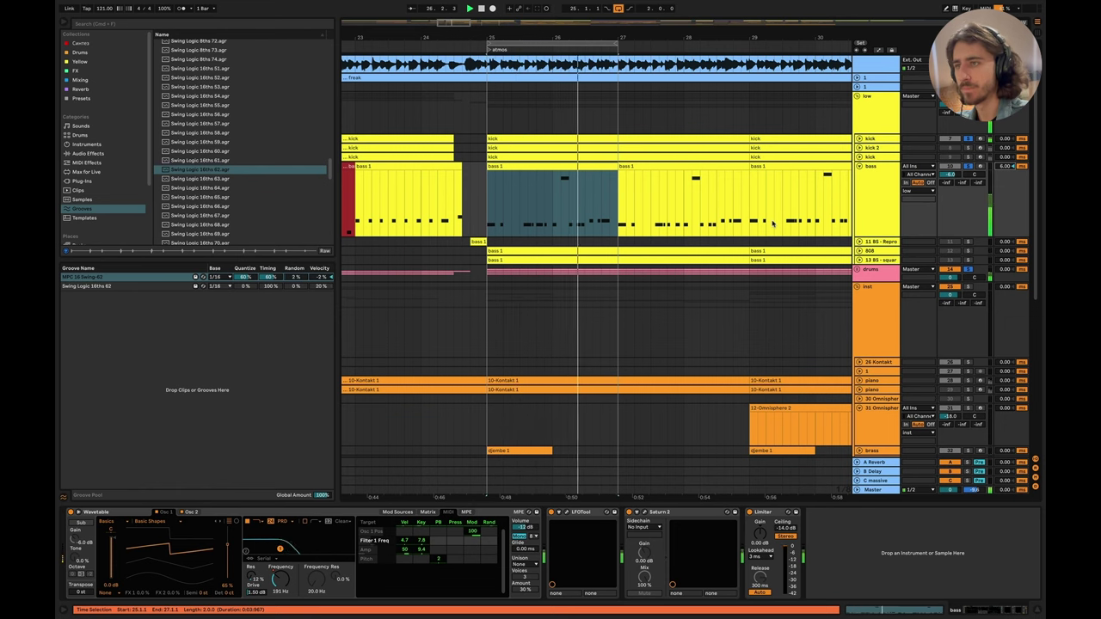
pyautogui.press('space')
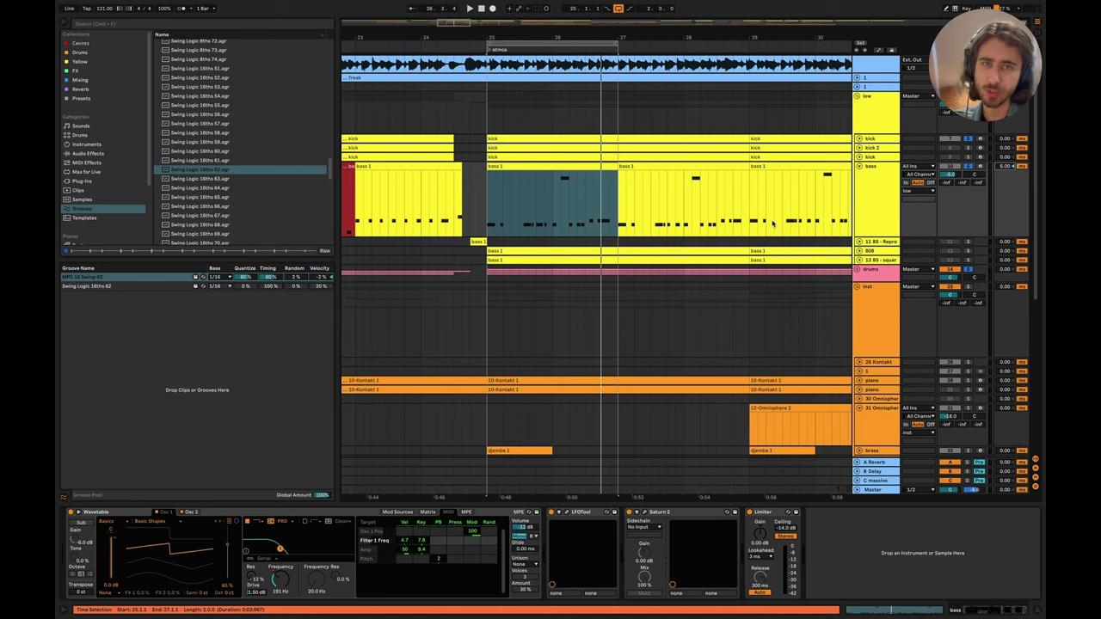
pyautogui.hotkey('ctrl', 'Left')
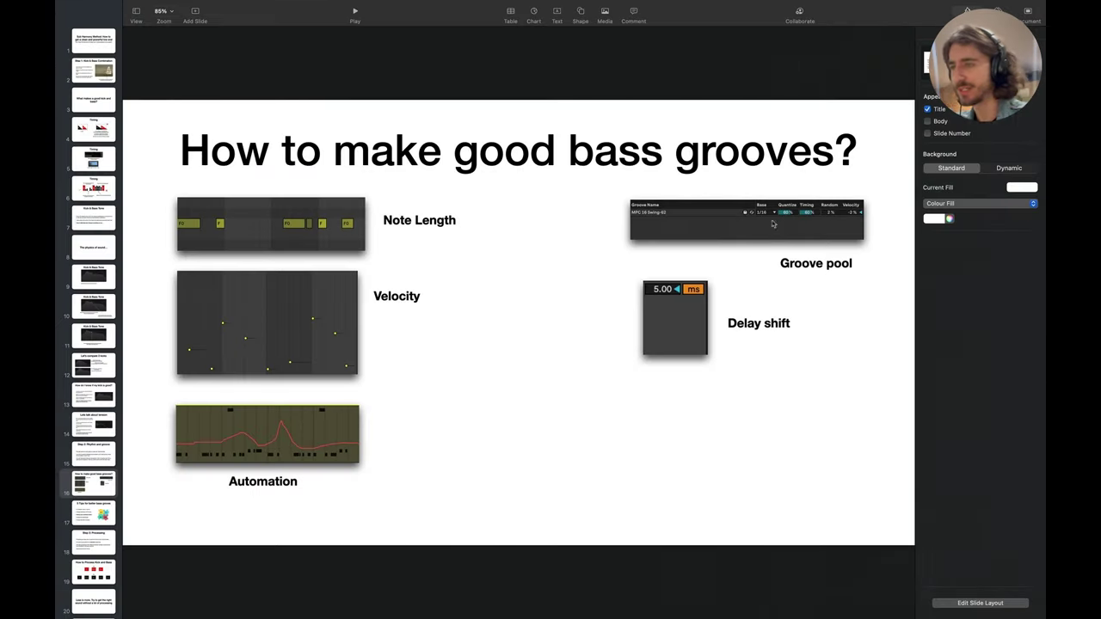
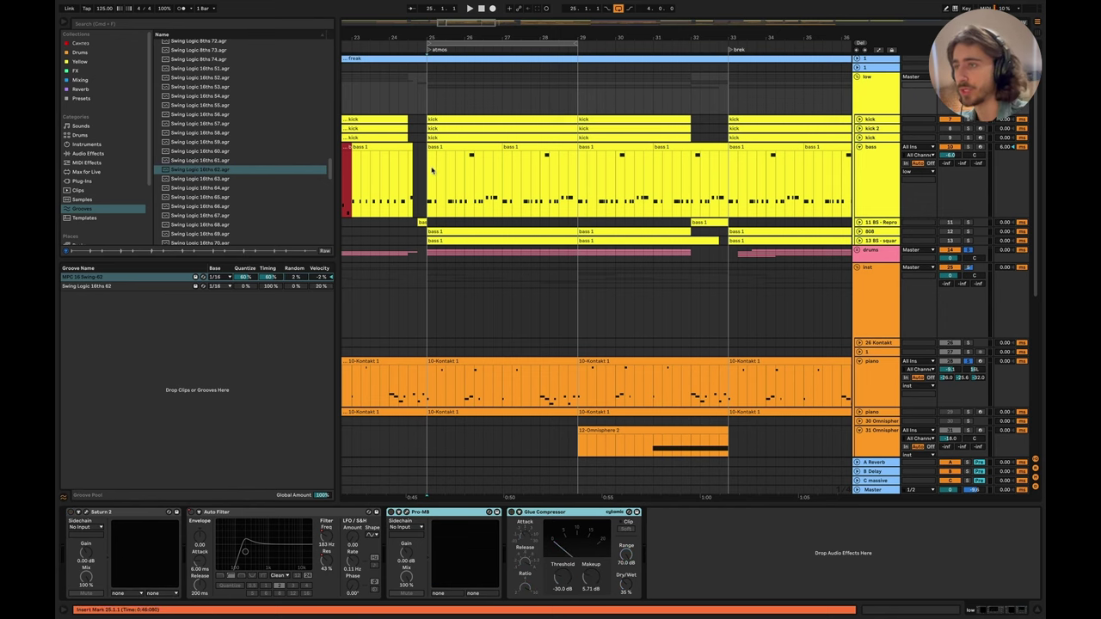
# Step: Solo the first kick track and the bass track and play the loop from bar 25
pyautogui.click(432, 170)
pyautogui.scroll(3, 431, 171)
pyautogui.click(425, 169)
pyautogui.click(968, 119)
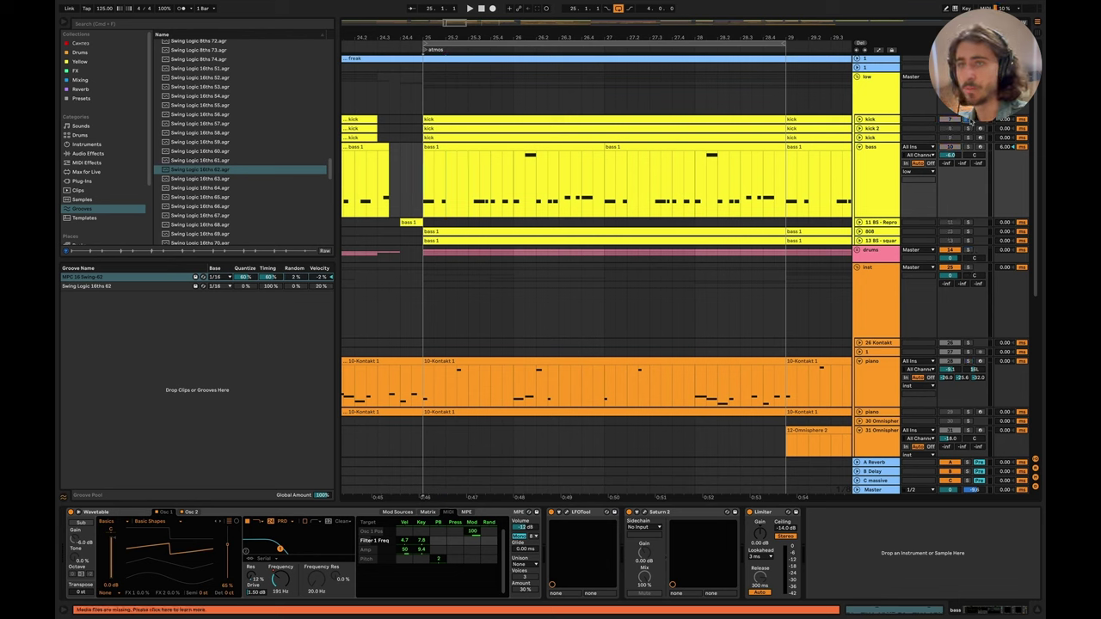
pyautogui.press('space')
pyautogui.press('space')
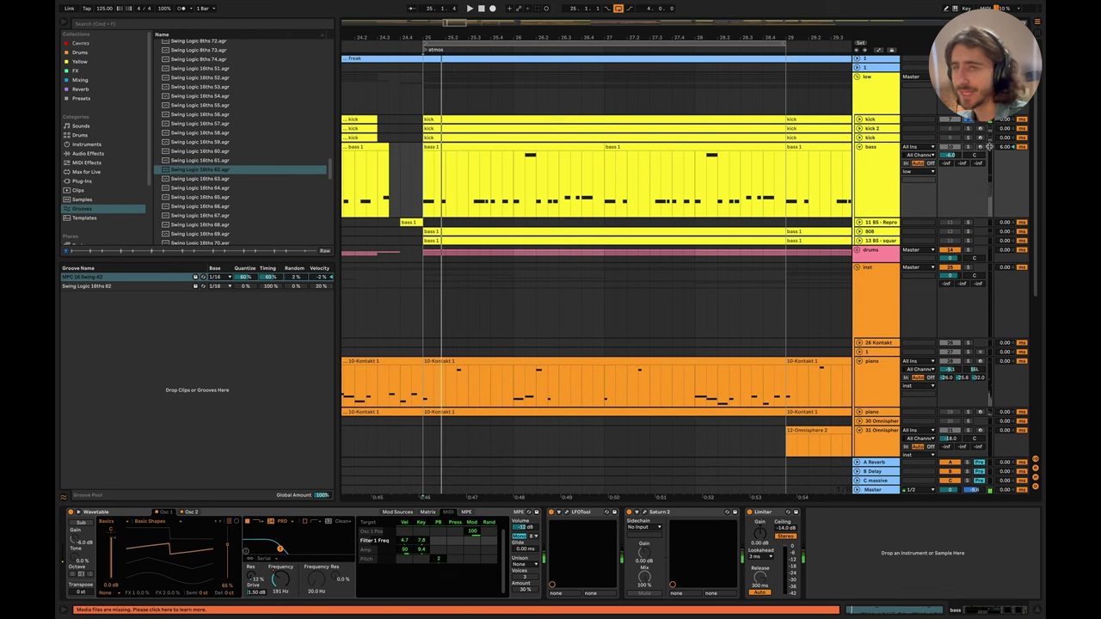
pyautogui.click(970, 147)
pyautogui.press('space')
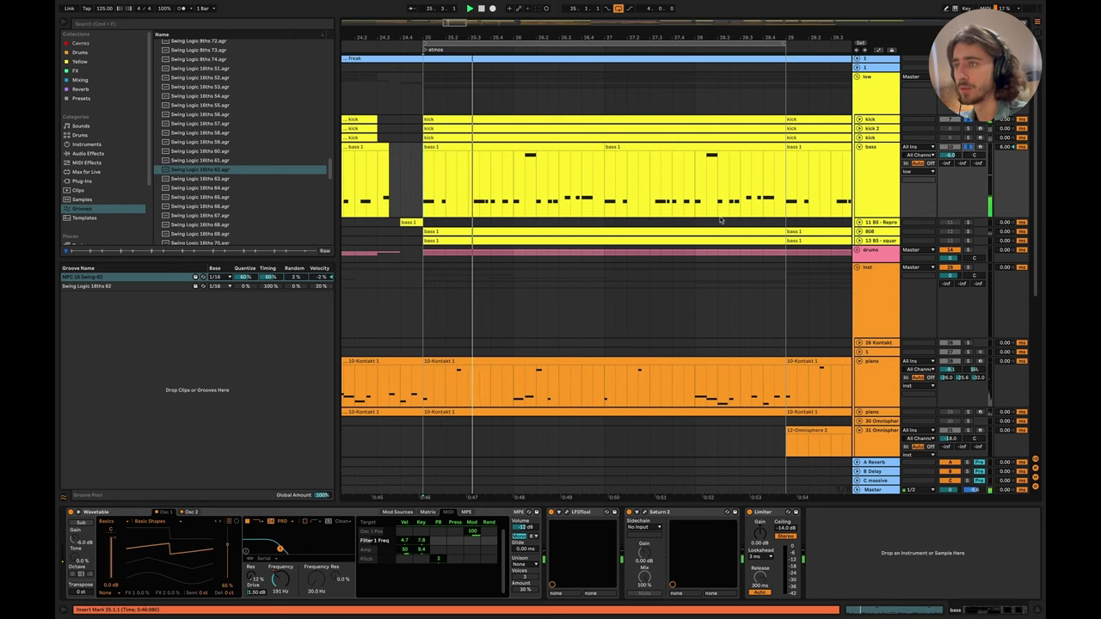
# Step: Bypass Saturn 2 and the Limiter on the bass track and replay the loop
pyautogui.click(876, 181)
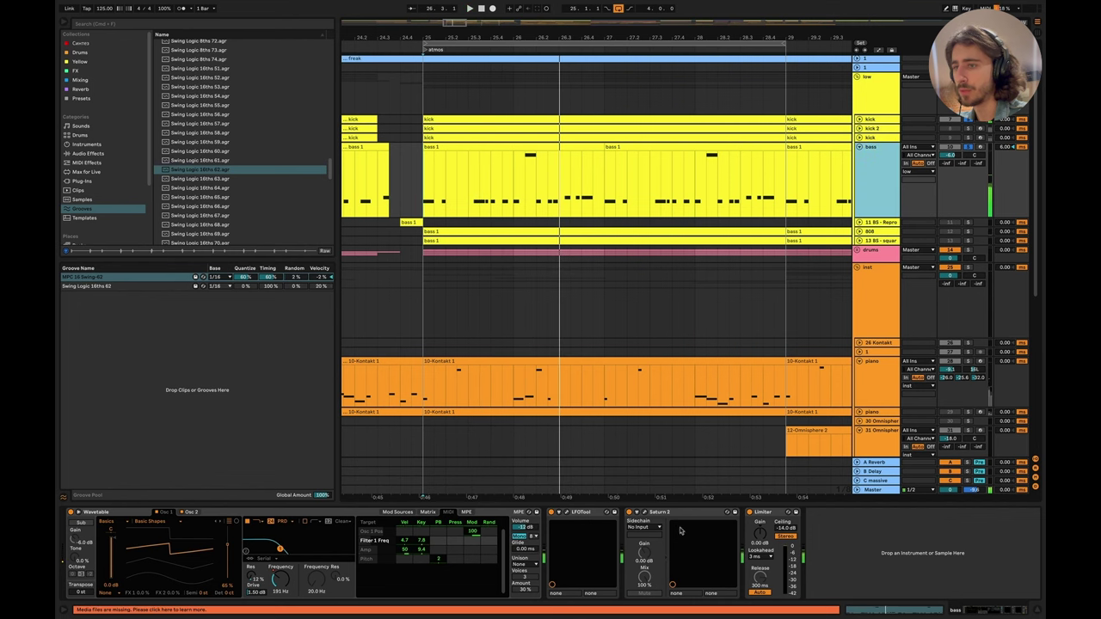
pyautogui.press('space')
pyautogui.click(630, 516)
pyautogui.press('space')
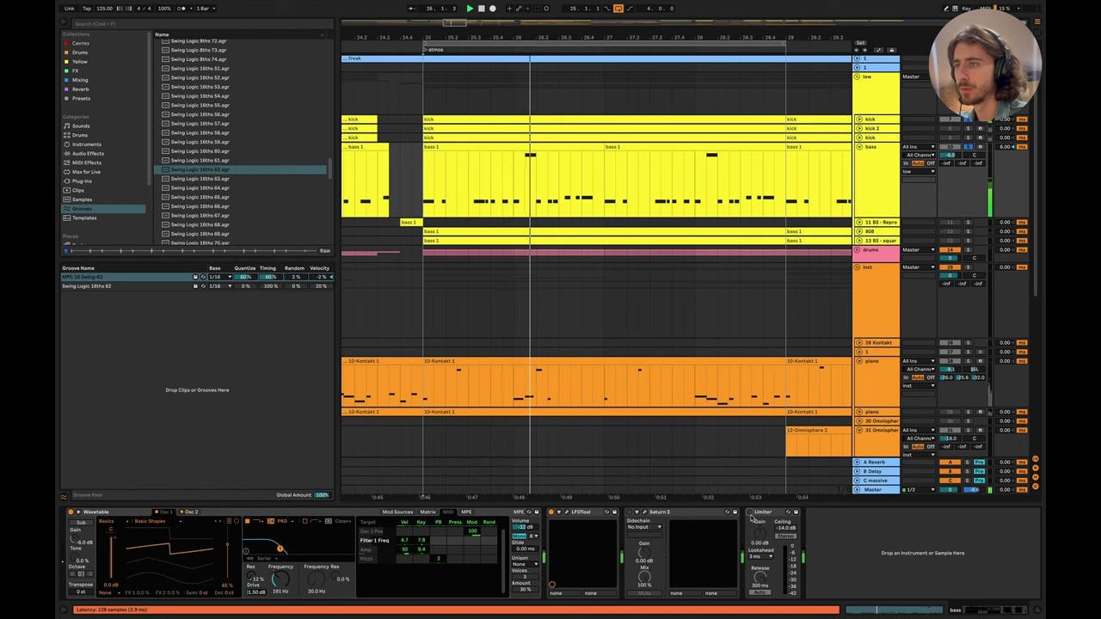
# Step: Add the drums group to the soloed kick and bass and play the loop
pyautogui.press('space')
pyautogui.click(968, 249)
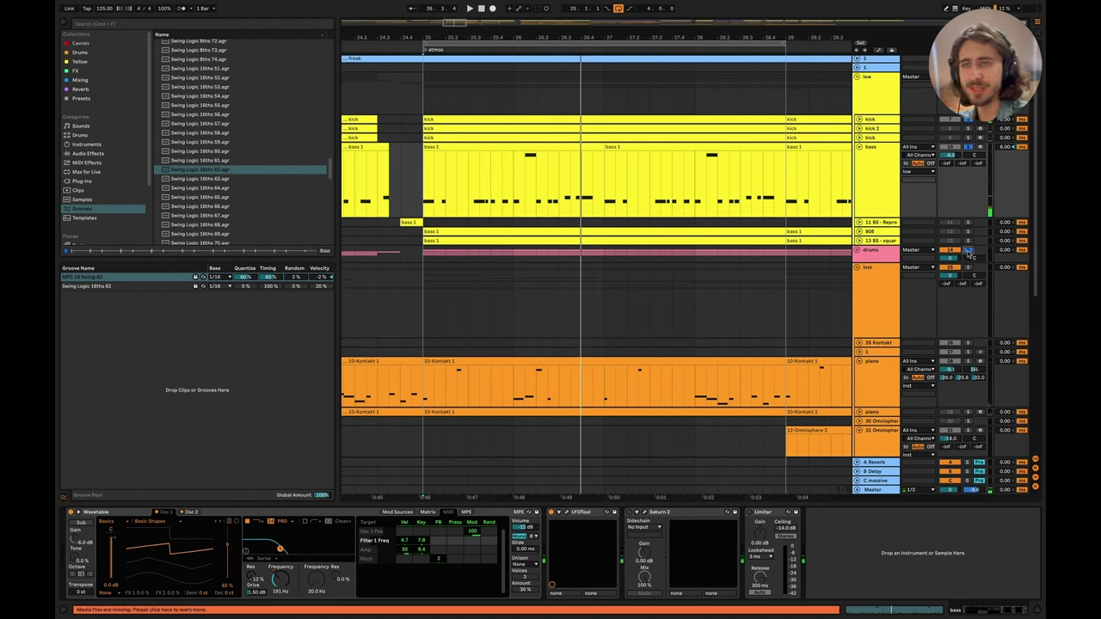
pyautogui.press('space')
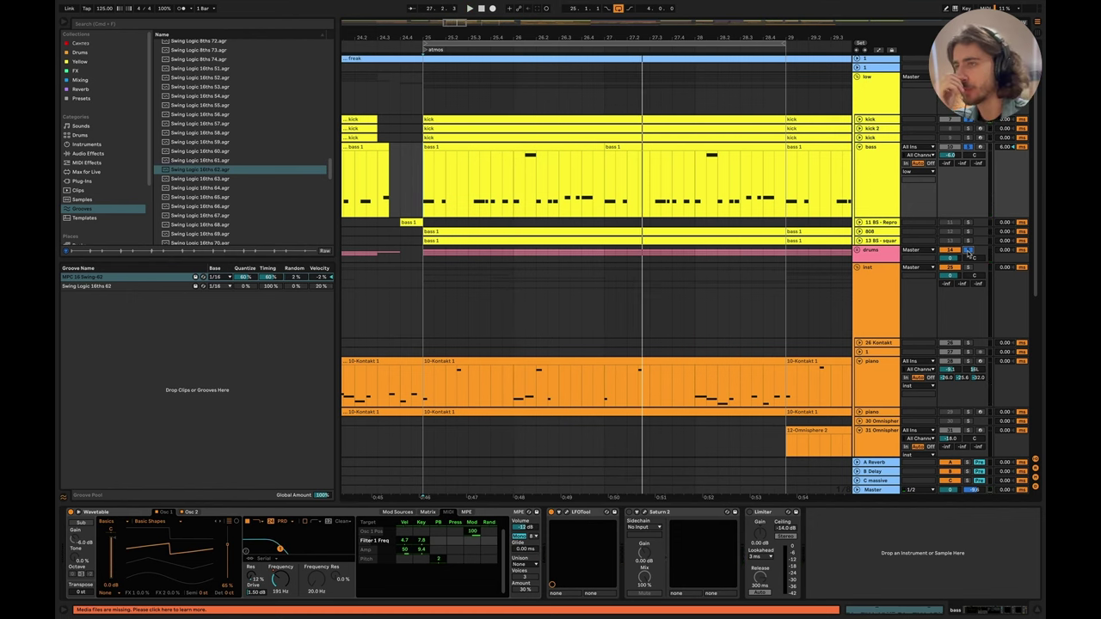
# Step: Switch to Keynote and correct "share" to "shape" in the text about multi band saturation on the "How to use saturation" slide
pyautogui.hotkey('ctrl', 'Left')
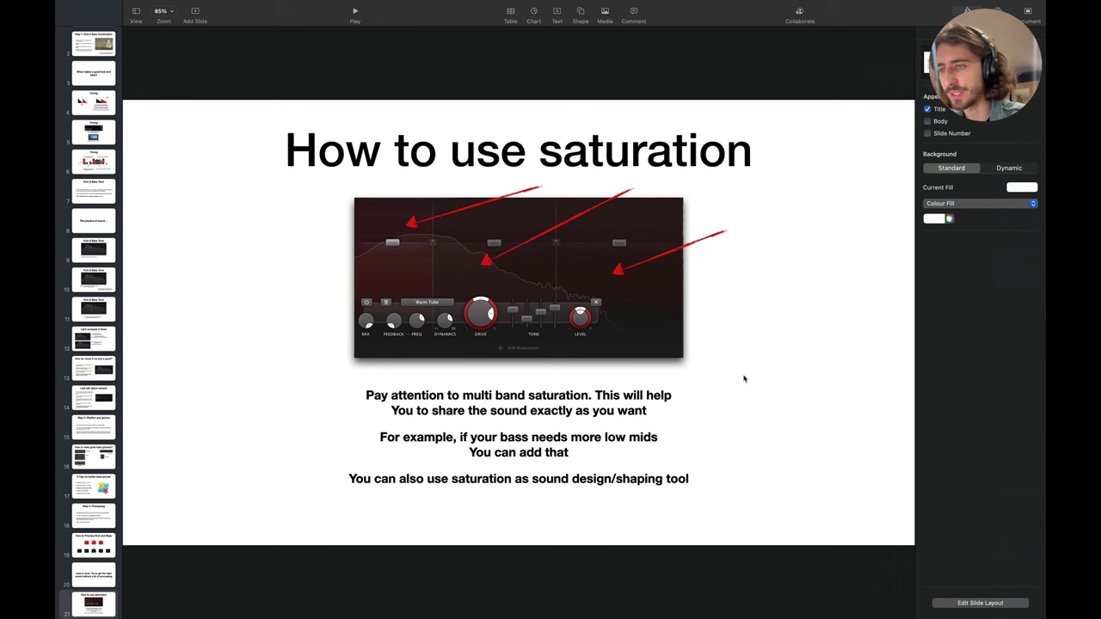
pyautogui.click(447, 412)
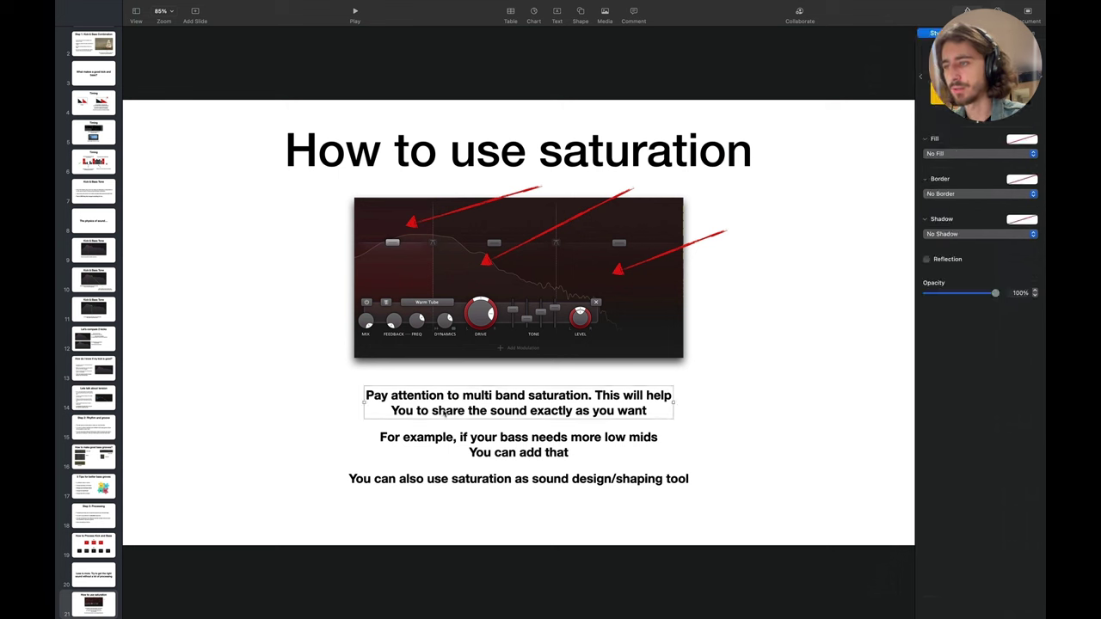
pyautogui.click(463, 411)
pyautogui.press('BackSpace')
pyautogui.press('BackSpace')
pyautogui.write('pe')
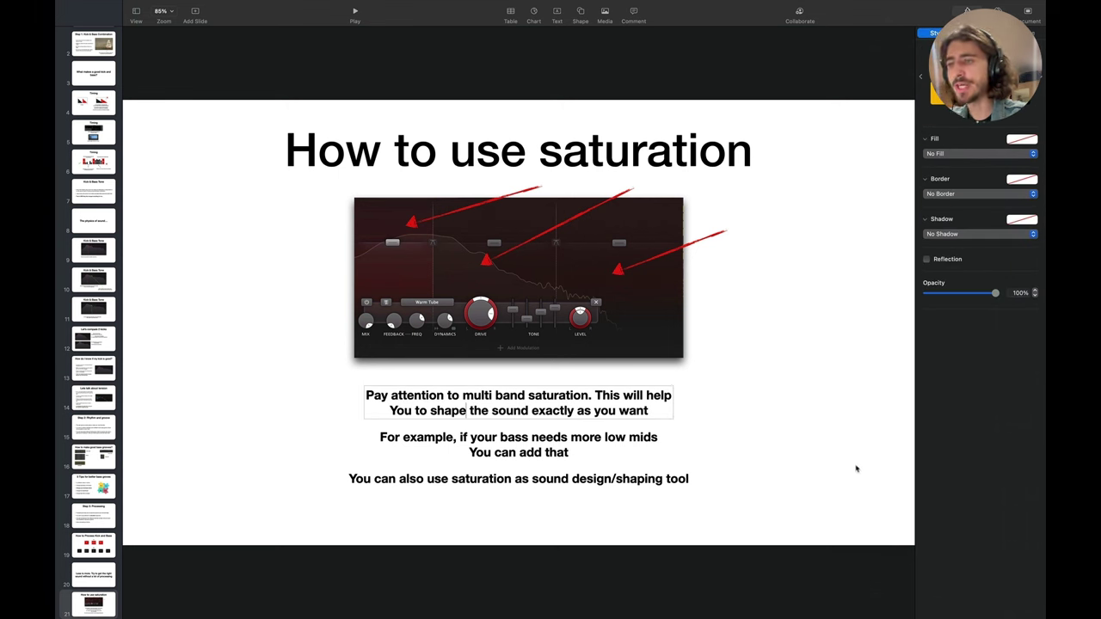
pyautogui.click(824, 467)
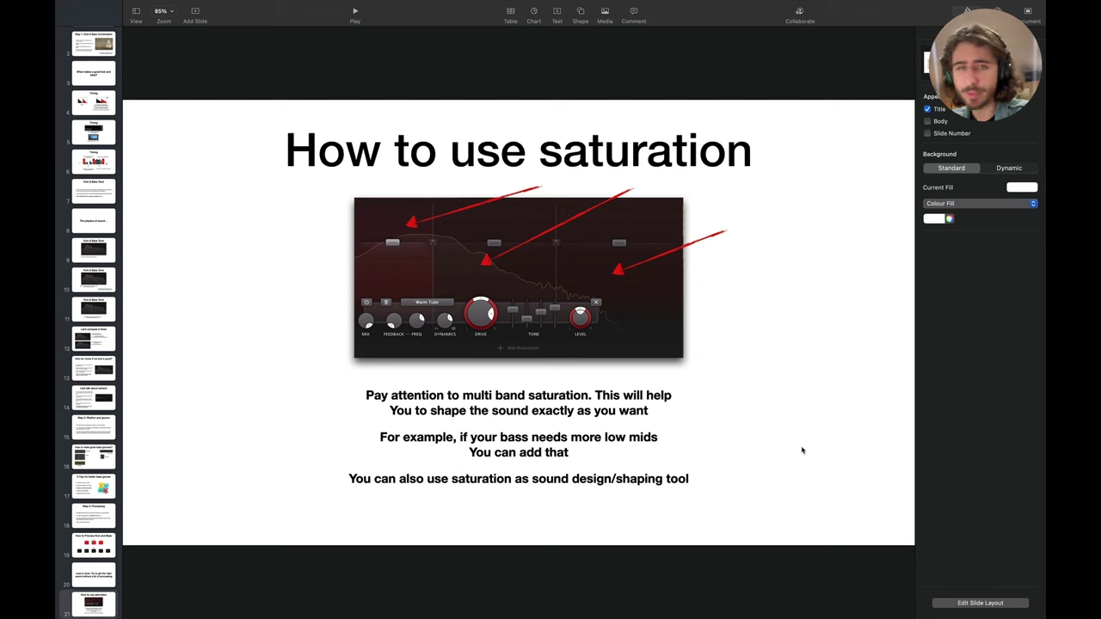
# Step: Show the slide on saturating the Low Group, and return to Ableton Live to display the low group's devices
pyautogui.press('Down')
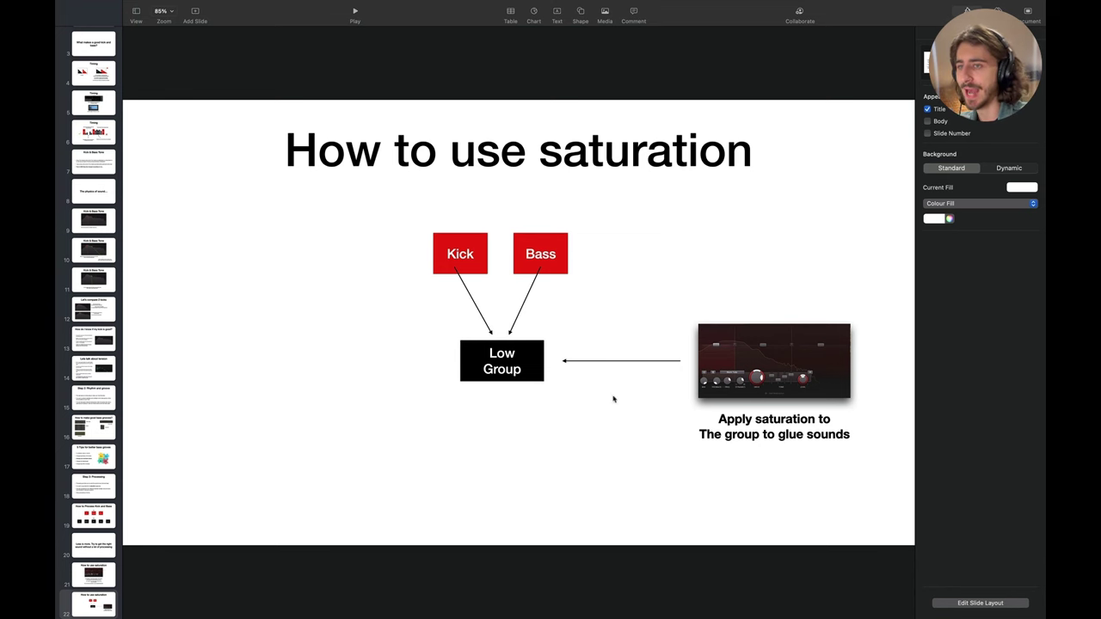
pyautogui.press('super+Tab')
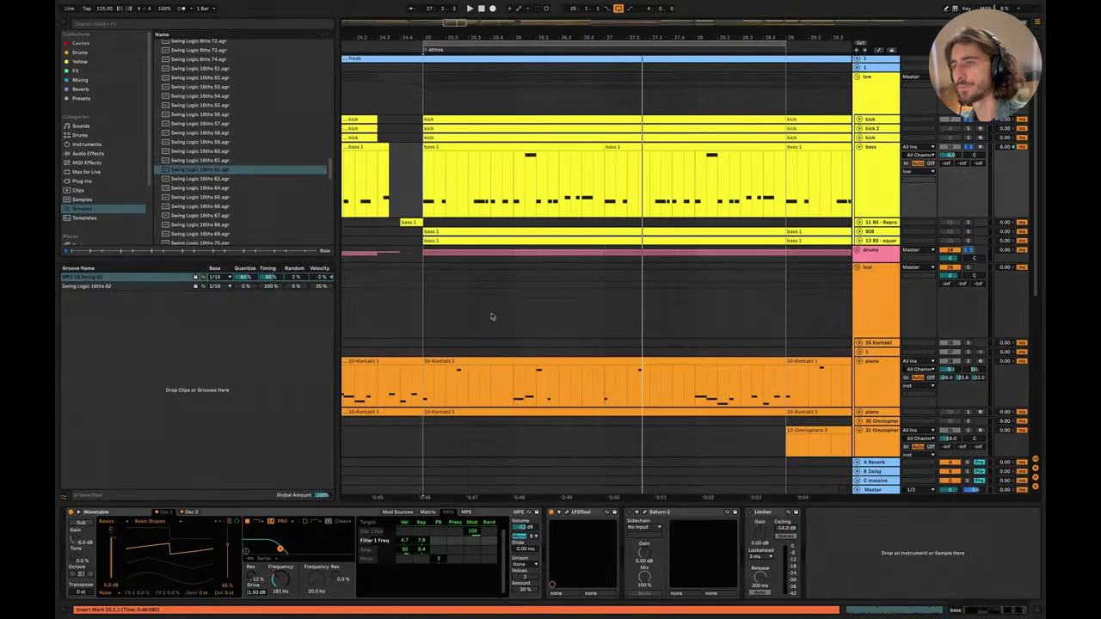
pyautogui.click(879, 95)
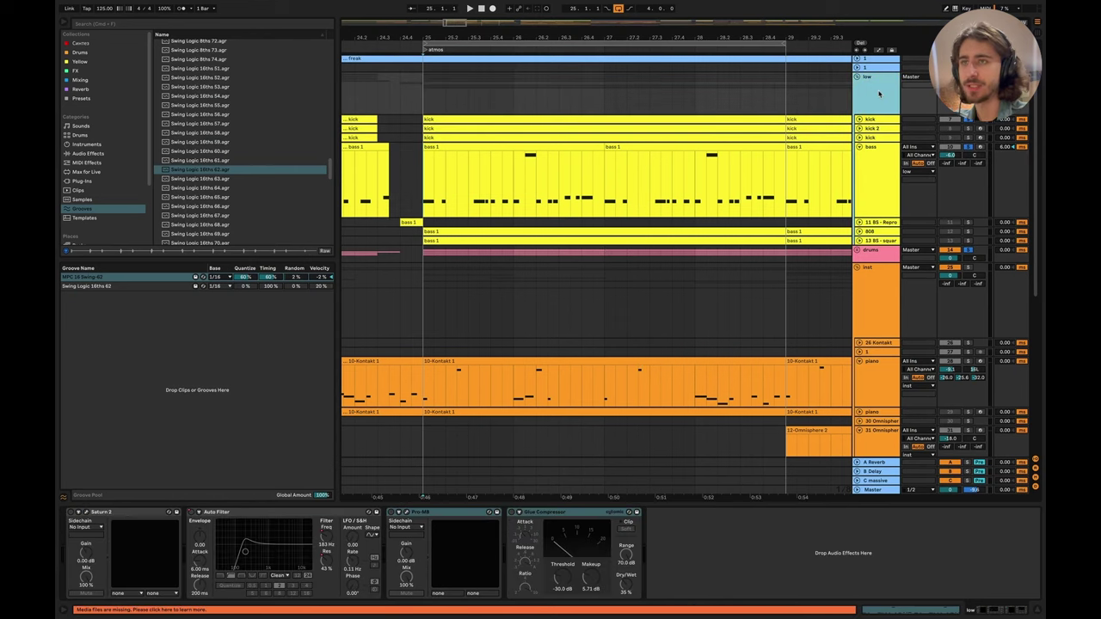
# Step: Turn Saturn 2 back on in the bass track and open its plug-in window
pyautogui.click(887, 147)
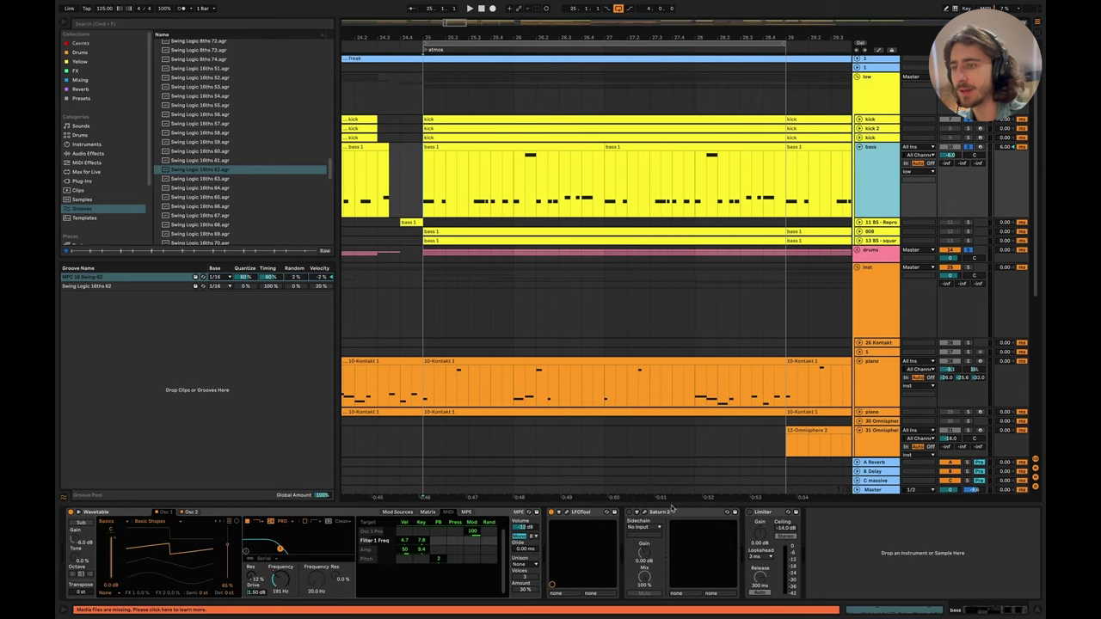
pyautogui.click(630, 512)
pyautogui.click(645, 512)
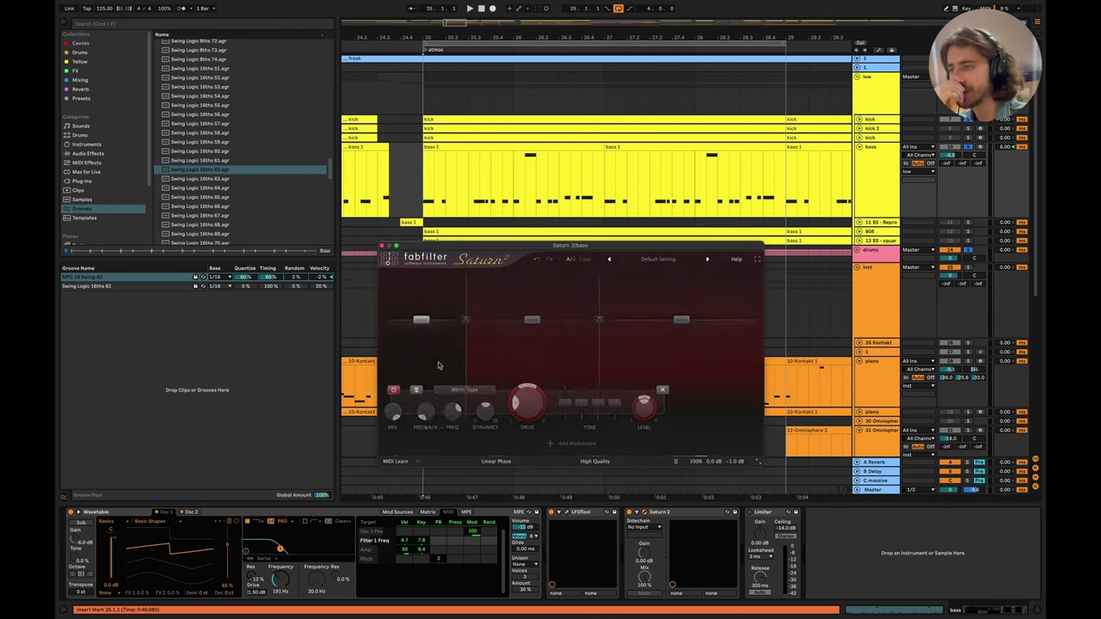
# Step: Play the loop while inspecting Saturn 2's frequency bands, showing the middle band's Warm Tube settings
pyautogui.press('space')
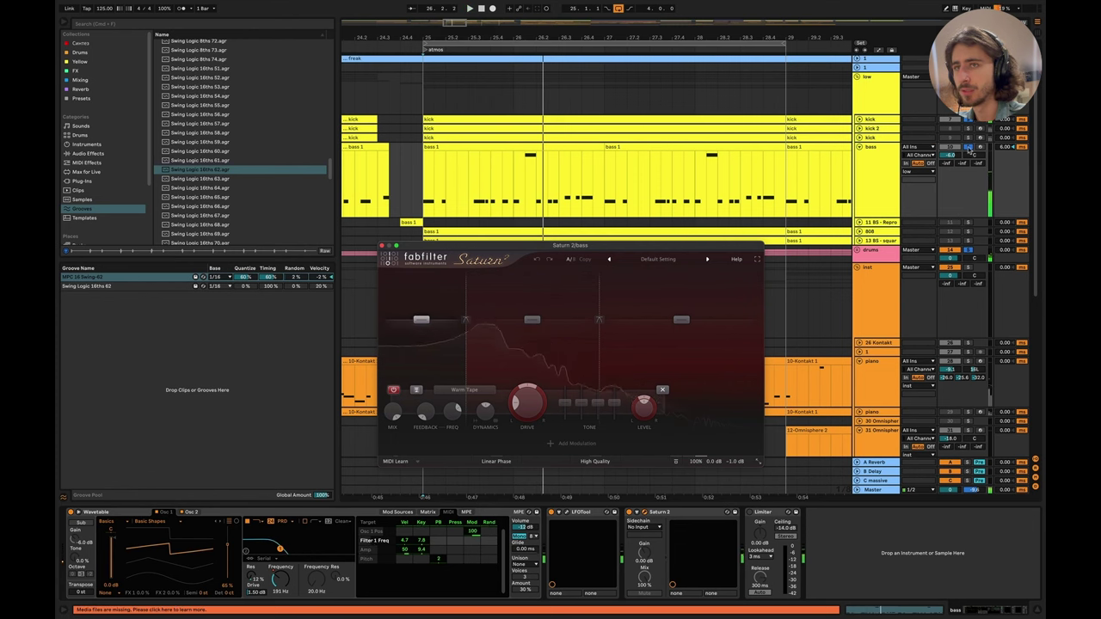
pyautogui.press('space')
pyautogui.press('space')
pyautogui.click(678, 365)
pyautogui.press('space')
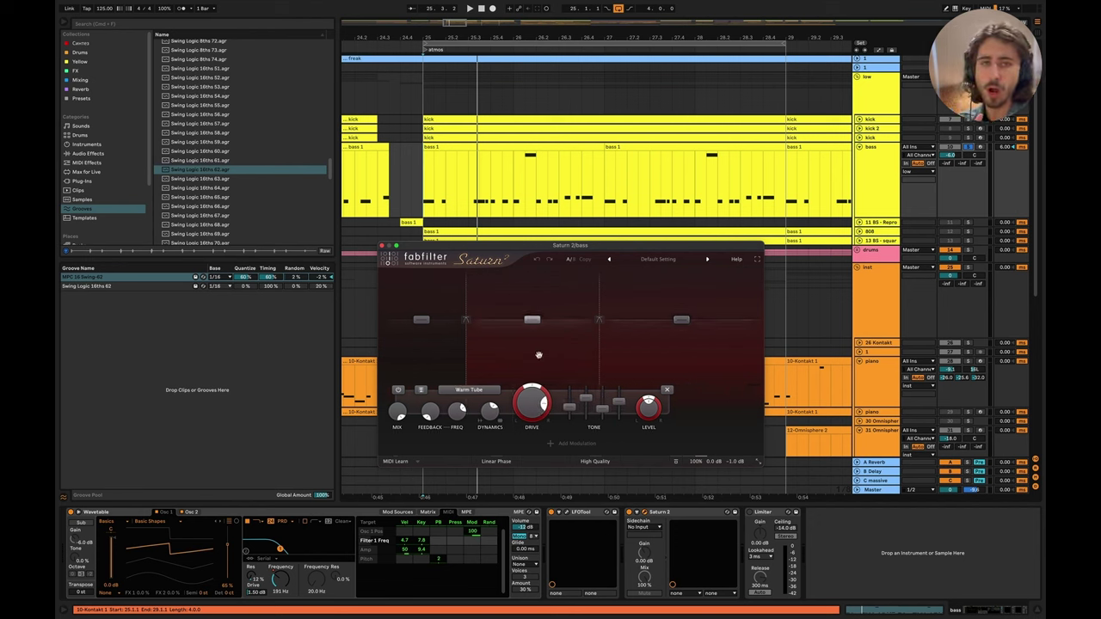
pyautogui.press('space')
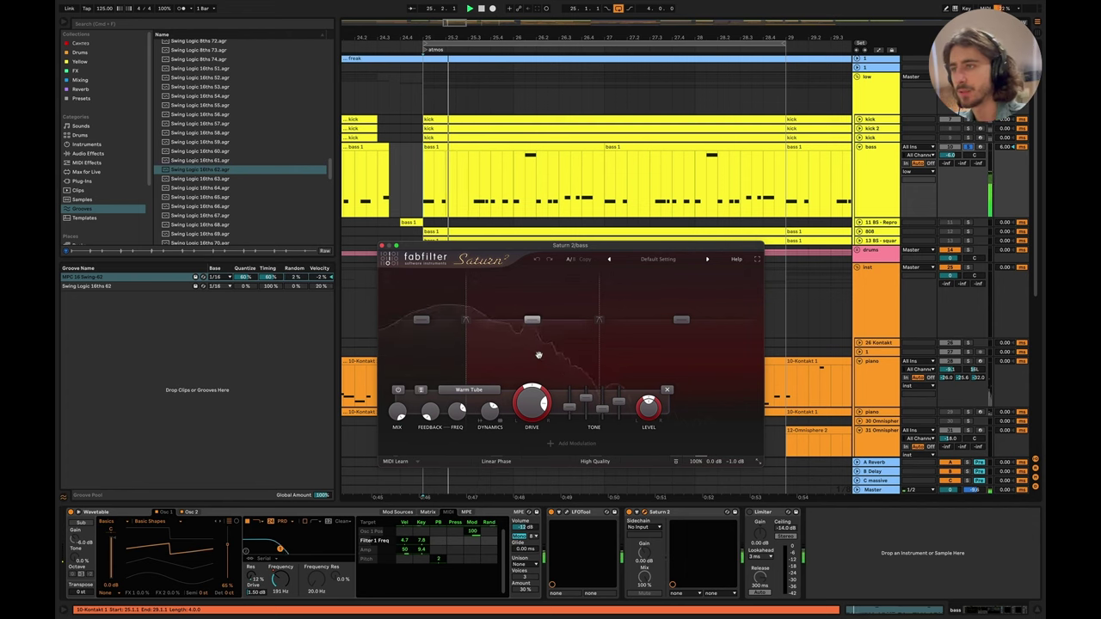
# Step: Switch to the Session view mixer, move the Saturn 2 window above the meters, and compare the bass with Saturn 2 off and on
pyautogui.click(862, 560)
pyautogui.press('Tab')
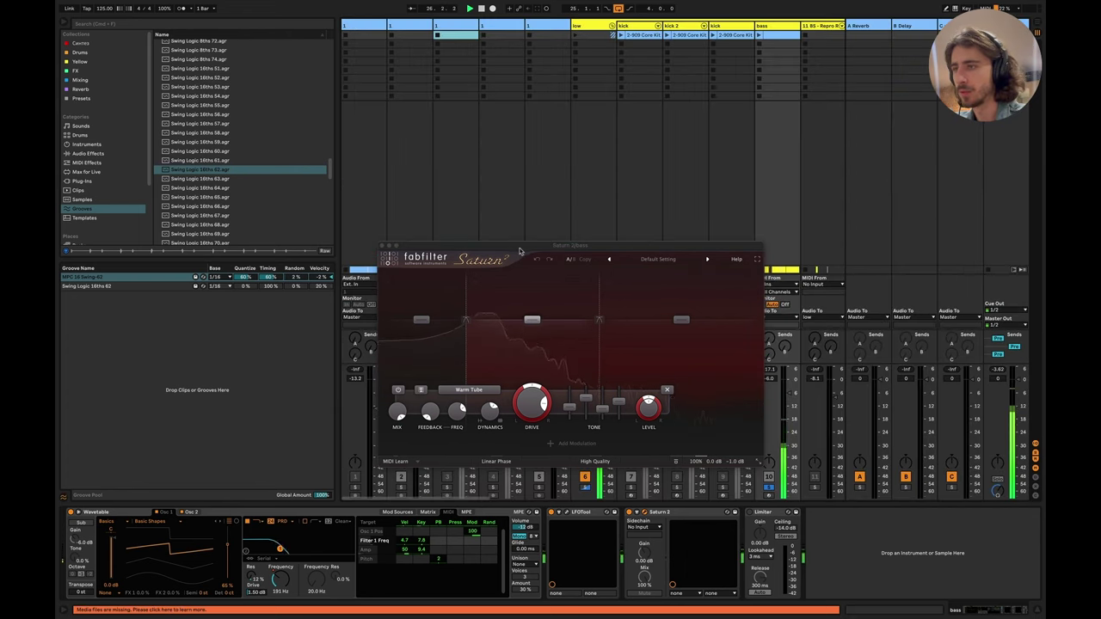
pyautogui.moveTo(516, 247); pyautogui.dragTo(538, 129)
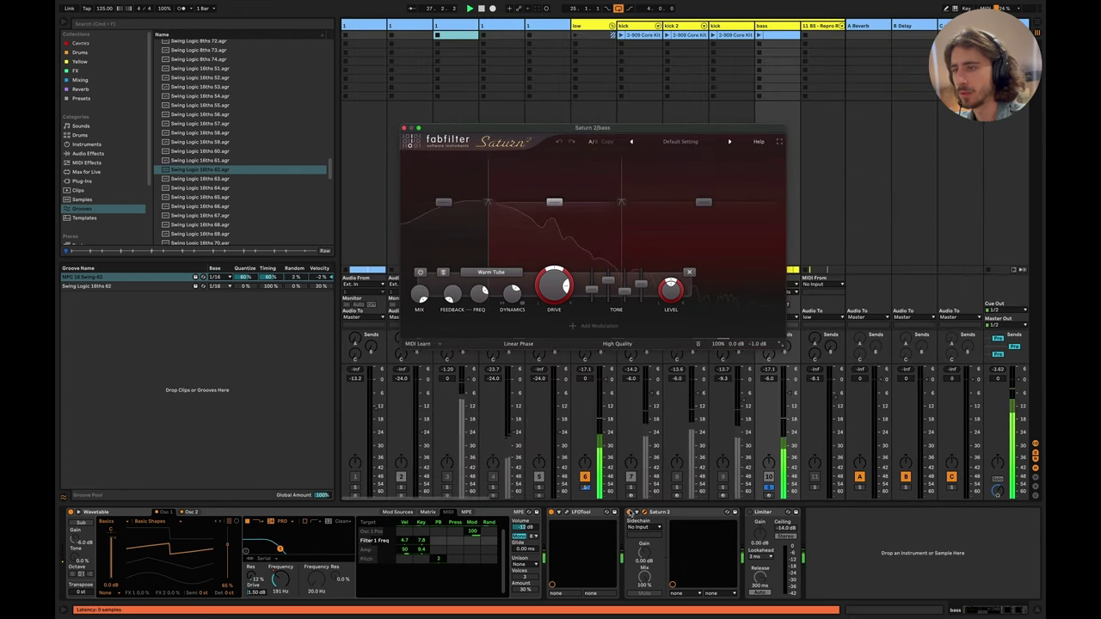
pyautogui.click(630, 512)
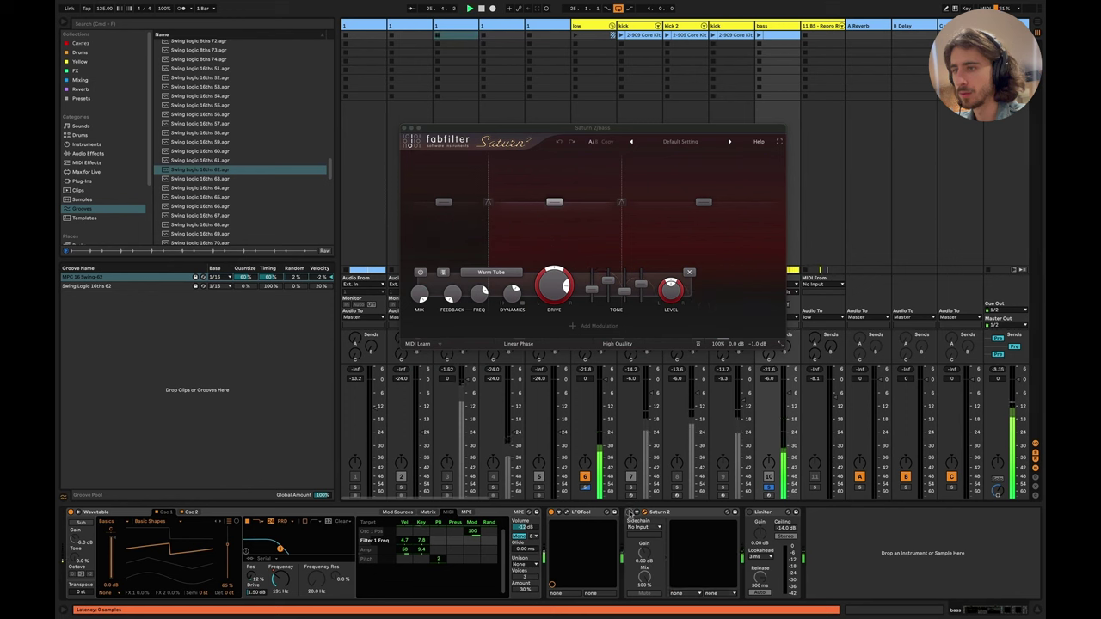
pyautogui.click(631, 514)
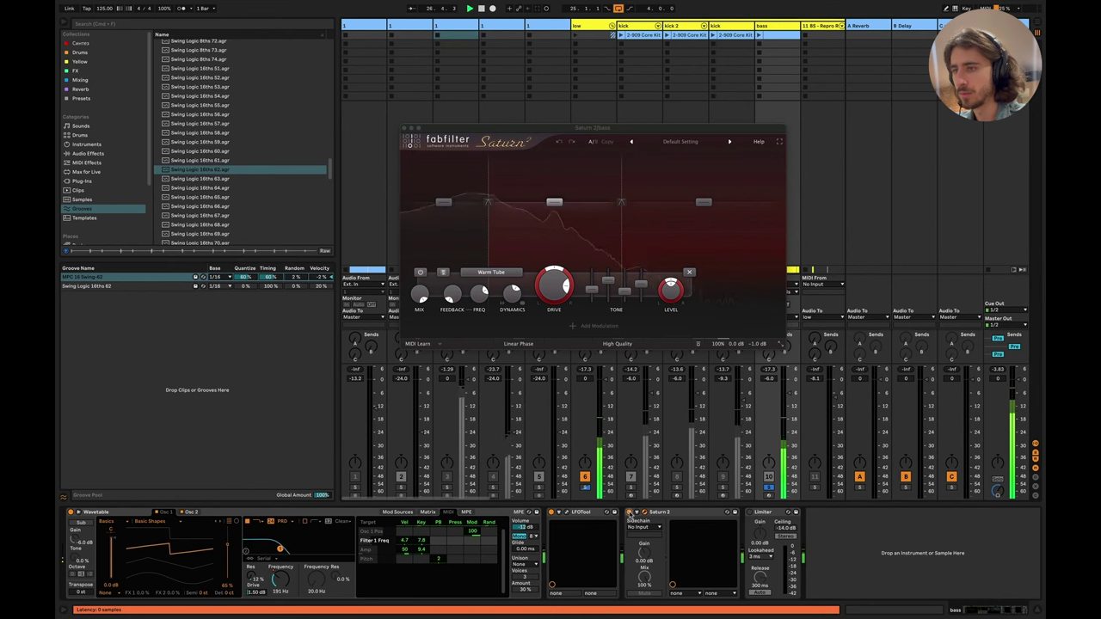
pyautogui.click(631, 514)
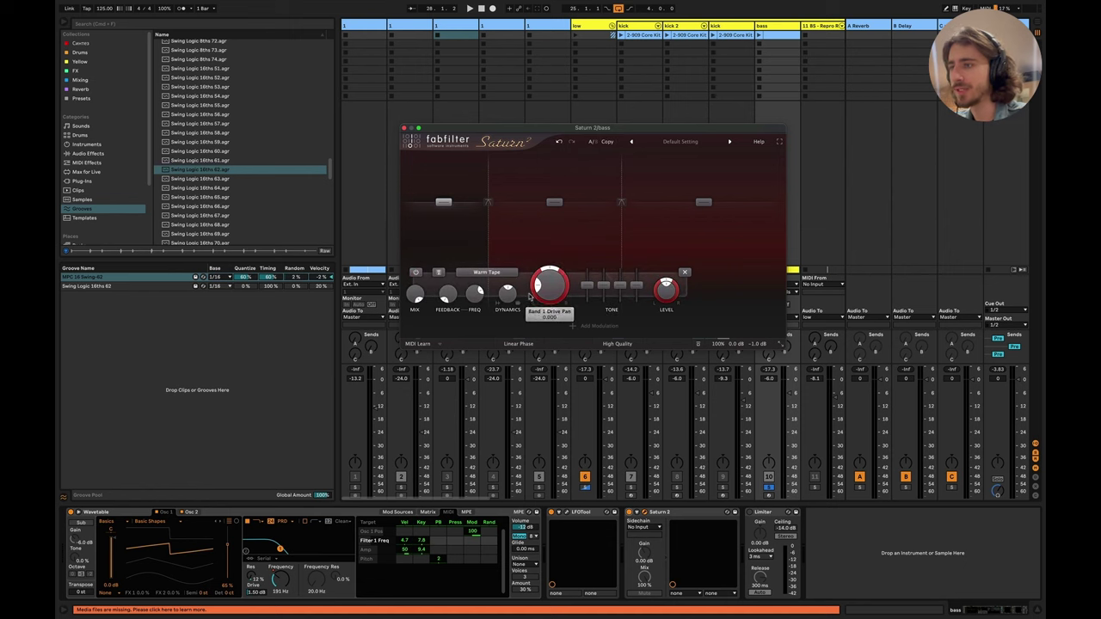
# Step: Raise the Drive of Saturn 2's low Warm Tape band to about 39.5% and adjust its Dynamics while the loop plays
pyautogui.press('space')
pyautogui.moveTo(509, 296)
pyautogui.moveTo(509, 297); pyautogui.dragTo(511, 272)
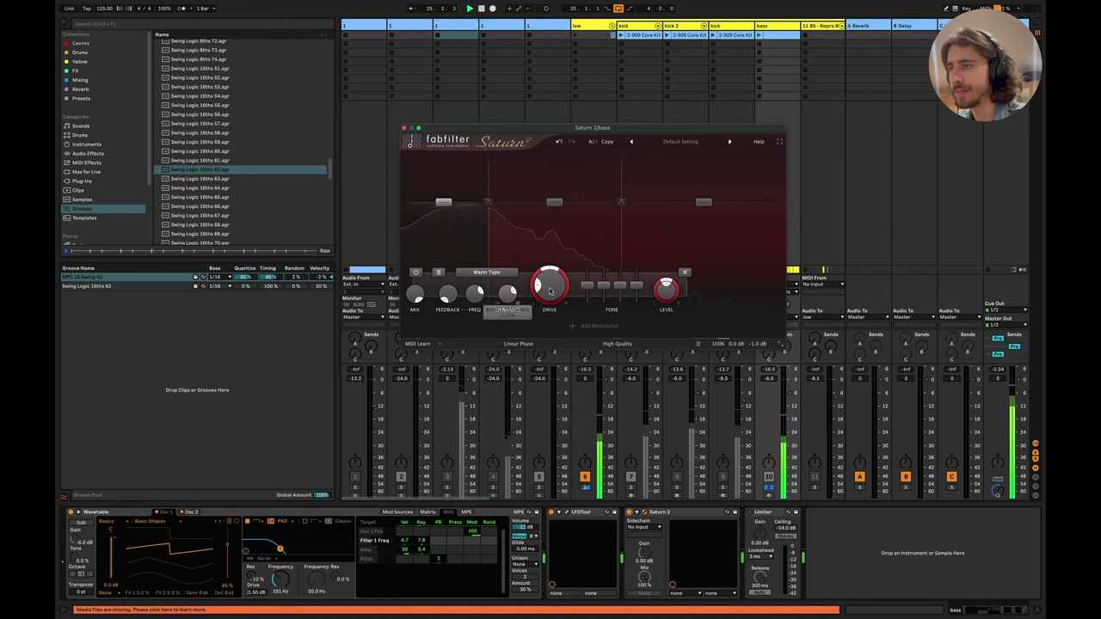
pyautogui.moveTo(547, 277)
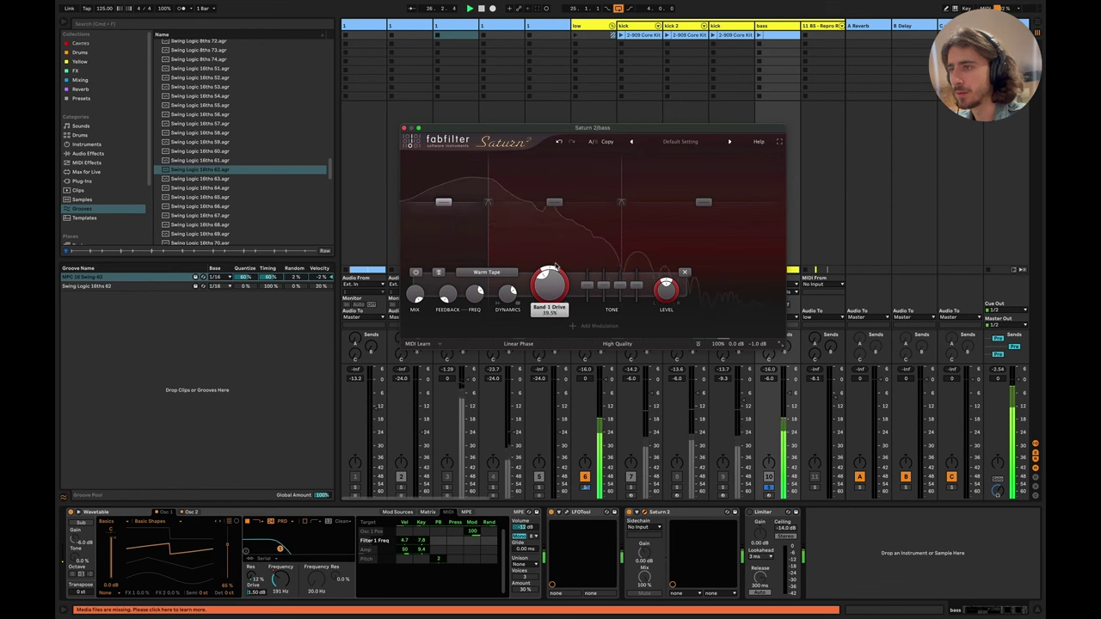
pyautogui.moveTo(510, 299)
pyautogui.moveTo(509, 299); pyautogui.dragTo(514, 305)
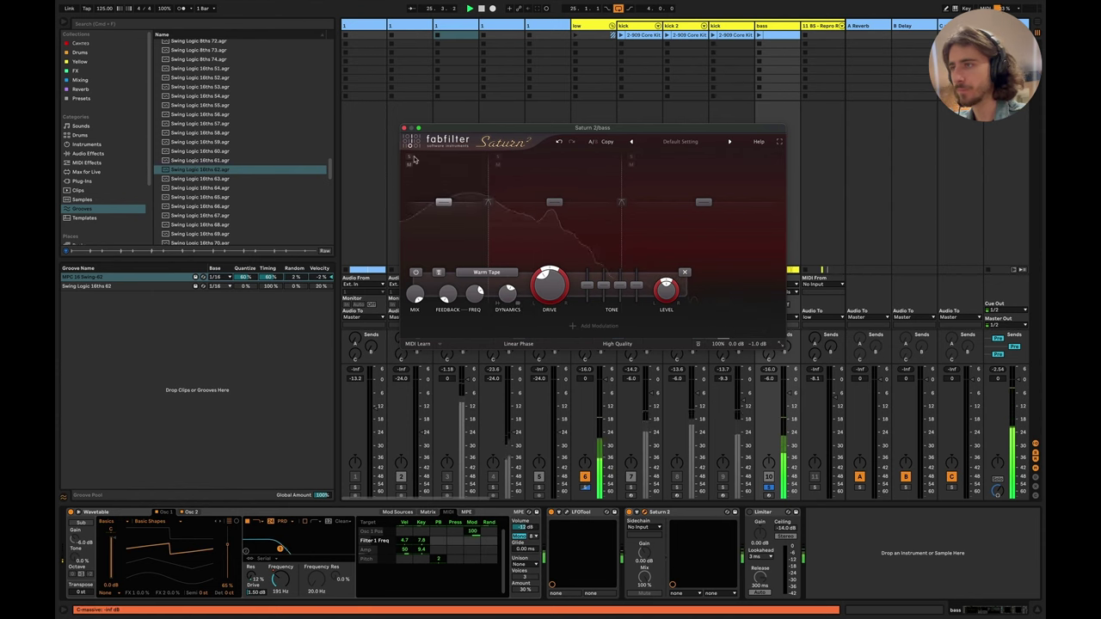
# Step: Close the Saturn 2 window and add Pro-Q 3 from the Mixing collection after the Limiter on the bass track
pyautogui.click(404, 129)
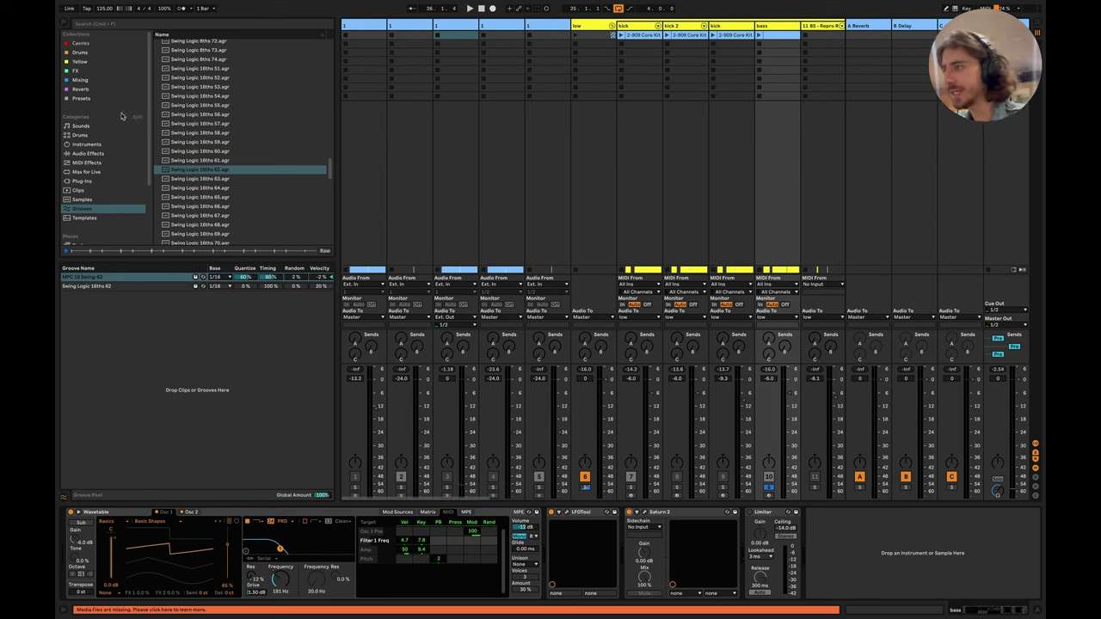
pyautogui.click(84, 90)
pyautogui.click(82, 81)
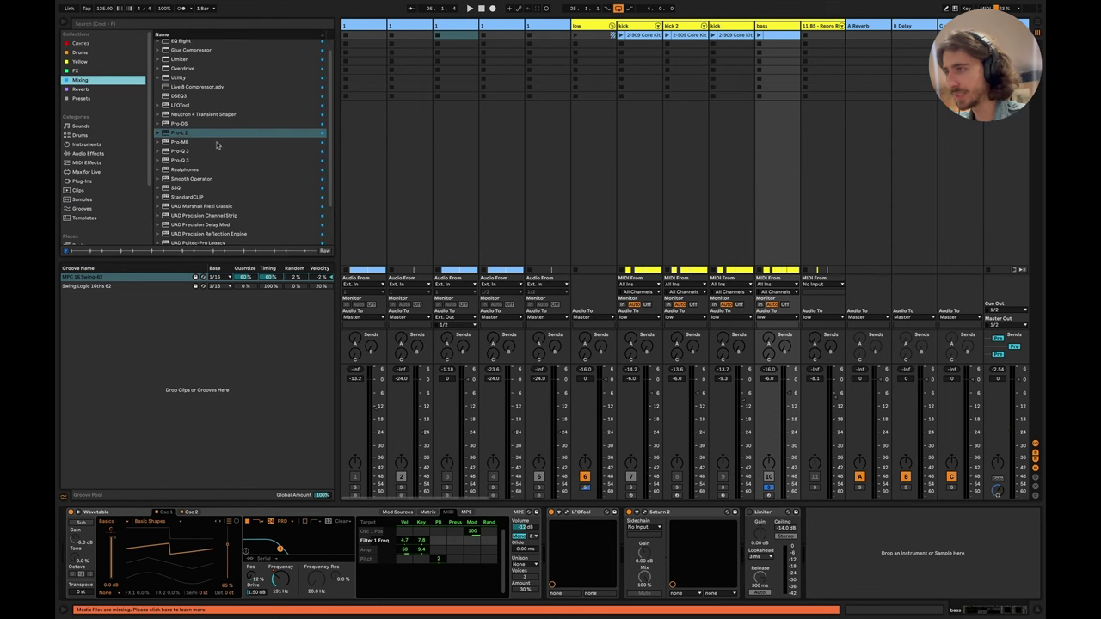
pyautogui.moveTo(180, 160); pyautogui.dragTo(882, 584)
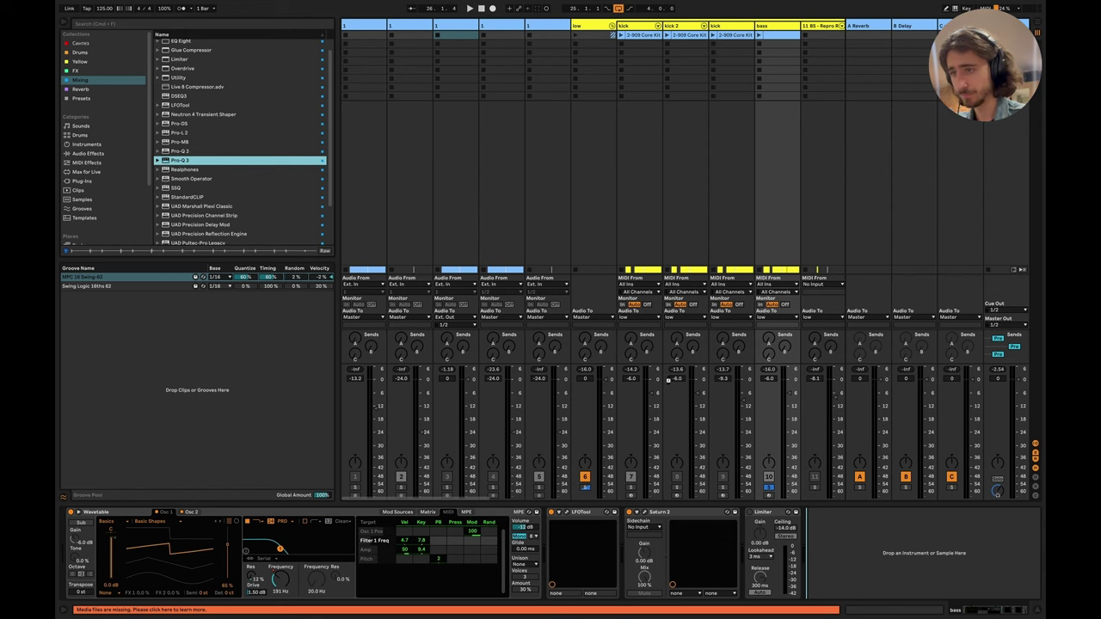
# Step: Play the loop to examine the bass spectrum in Pro-Q 3, check its analyzer options, and close the equalizer window
pyautogui.press('space')
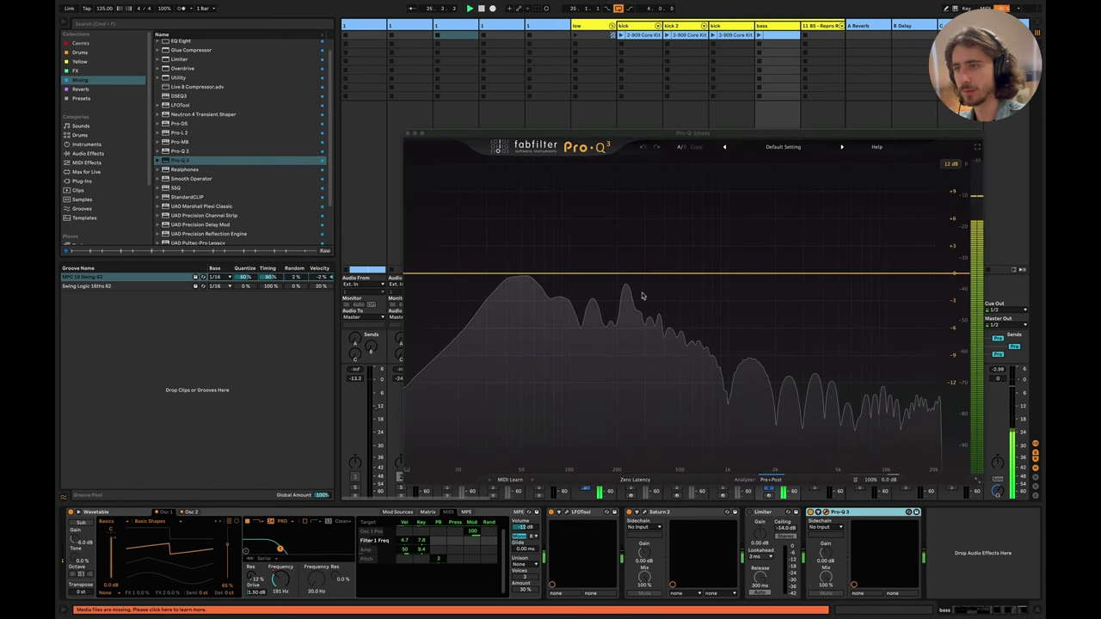
pyautogui.click(762, 478)
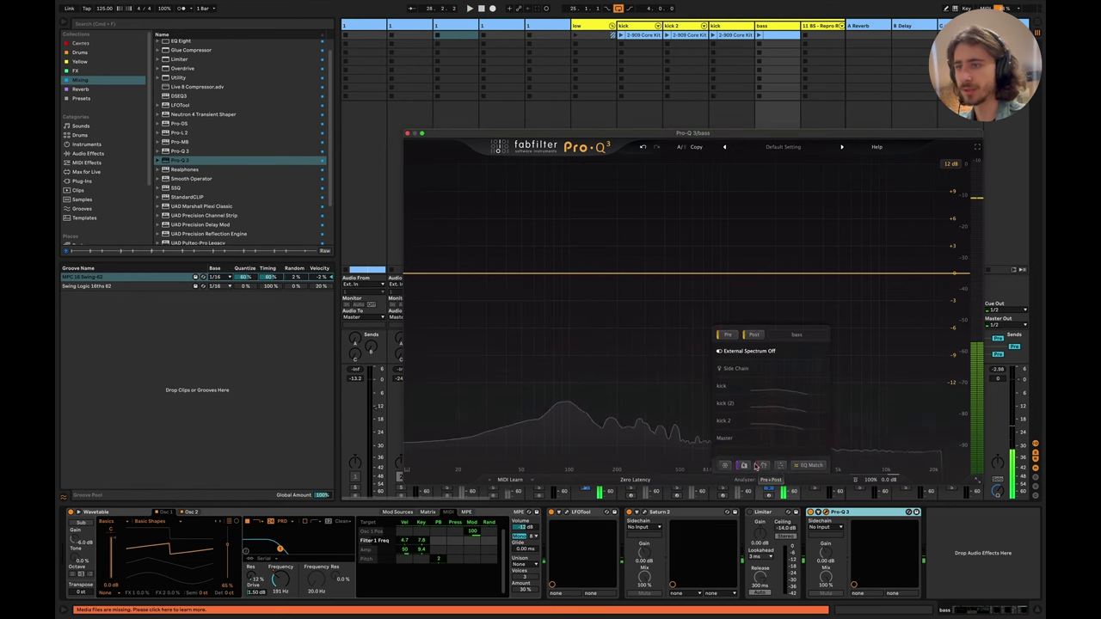
pyautogui.press('space')
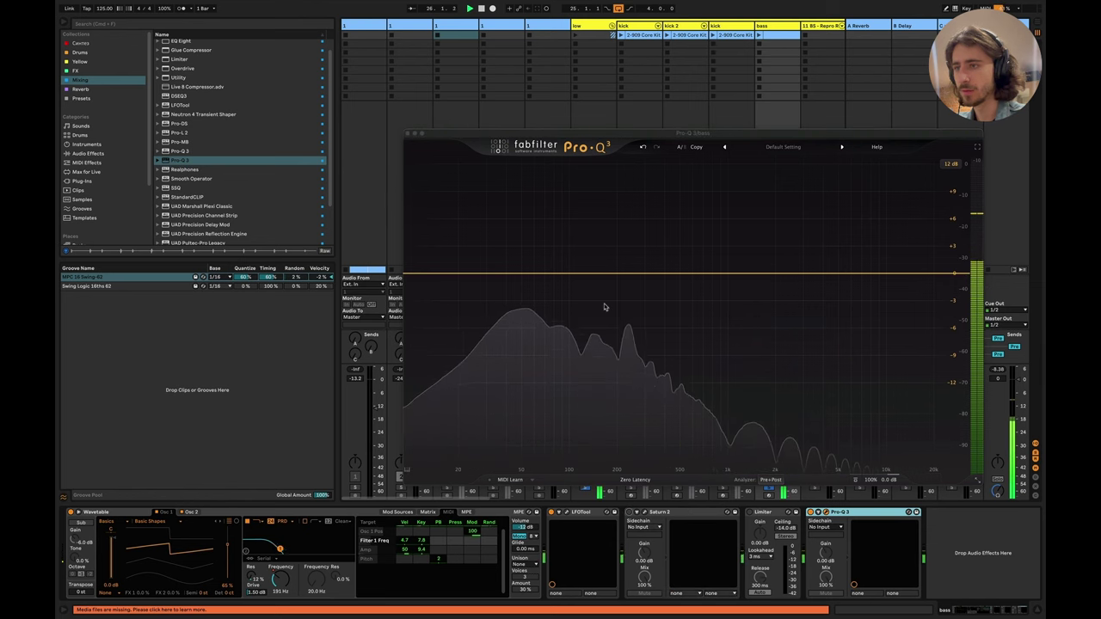
pyautogui.press('space')
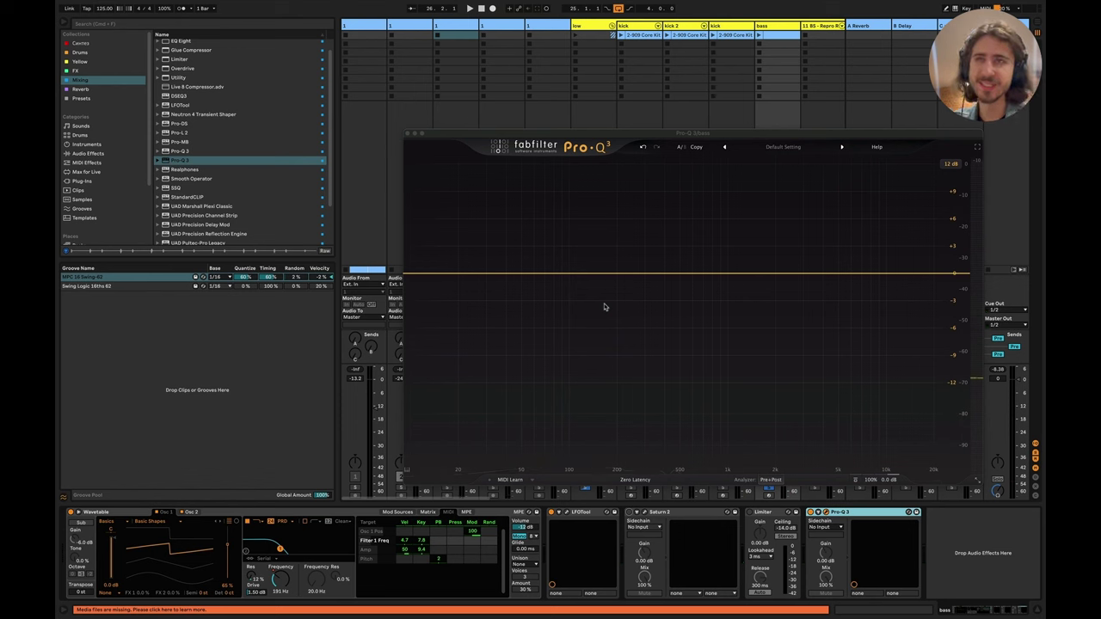
pyautogui.click(410, 134)
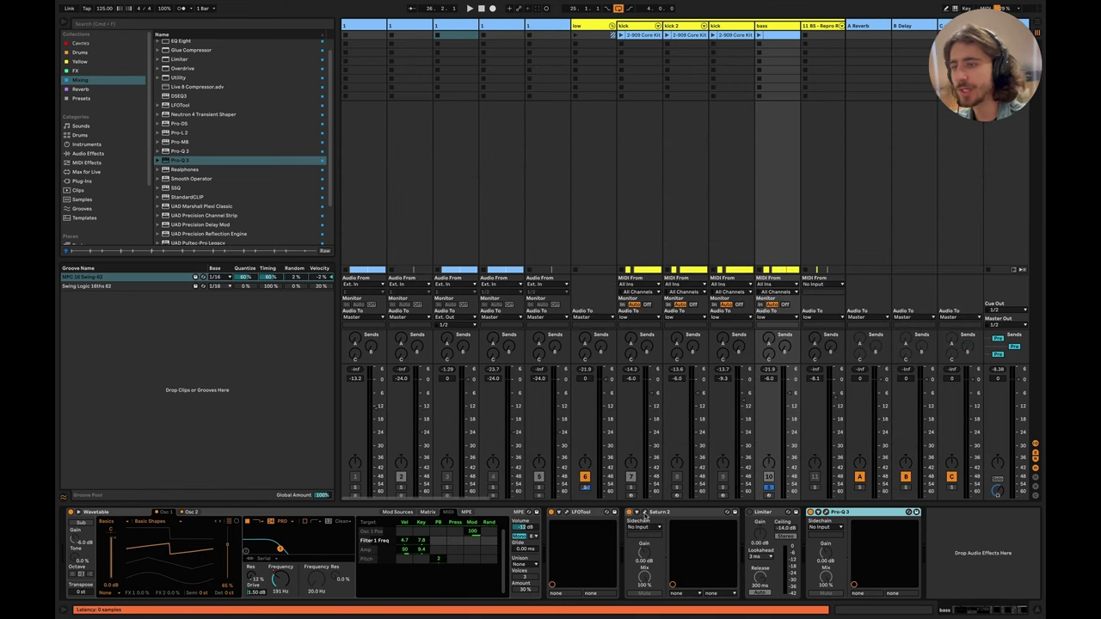
# Step: Open the bass track's Saturn 2, review the middle band's Warm Tube drive and tone settings, and close it
pyautogui.click(645, 512)
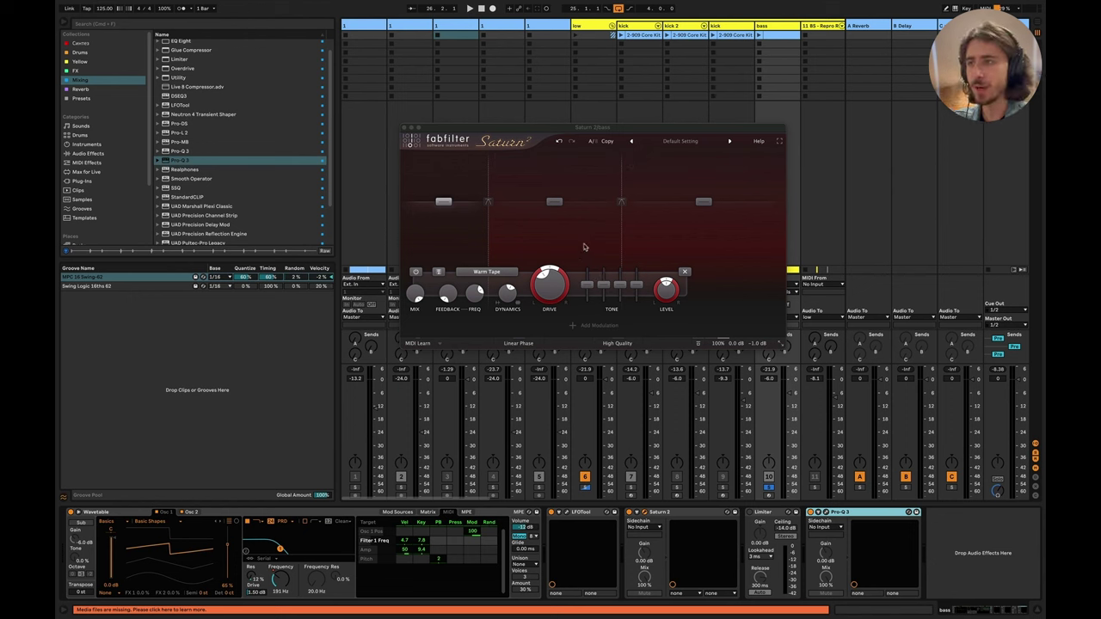
pyautogui.click(652, 251)
pyautogui.click(570, 246)
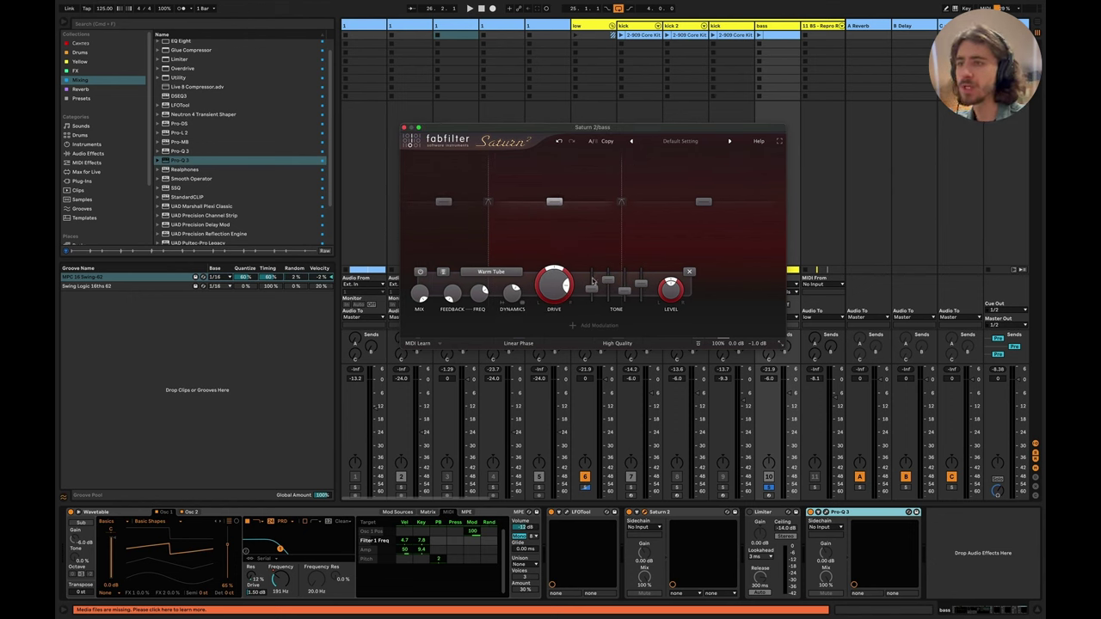
pyautogui.moveTo(611, 291)
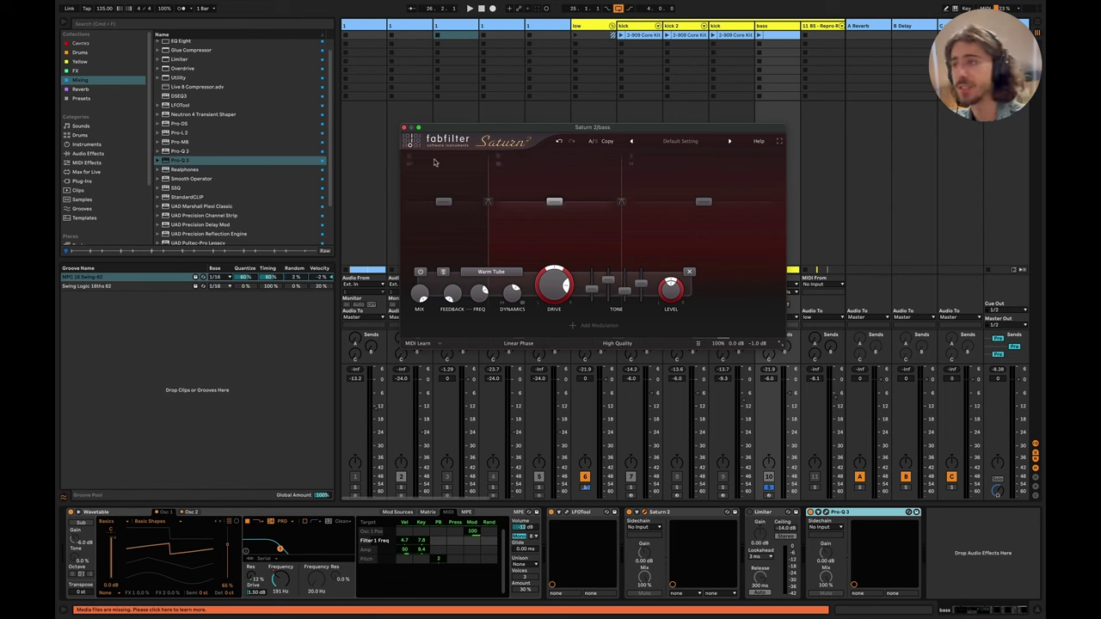
pyautogui.click(405, 128)
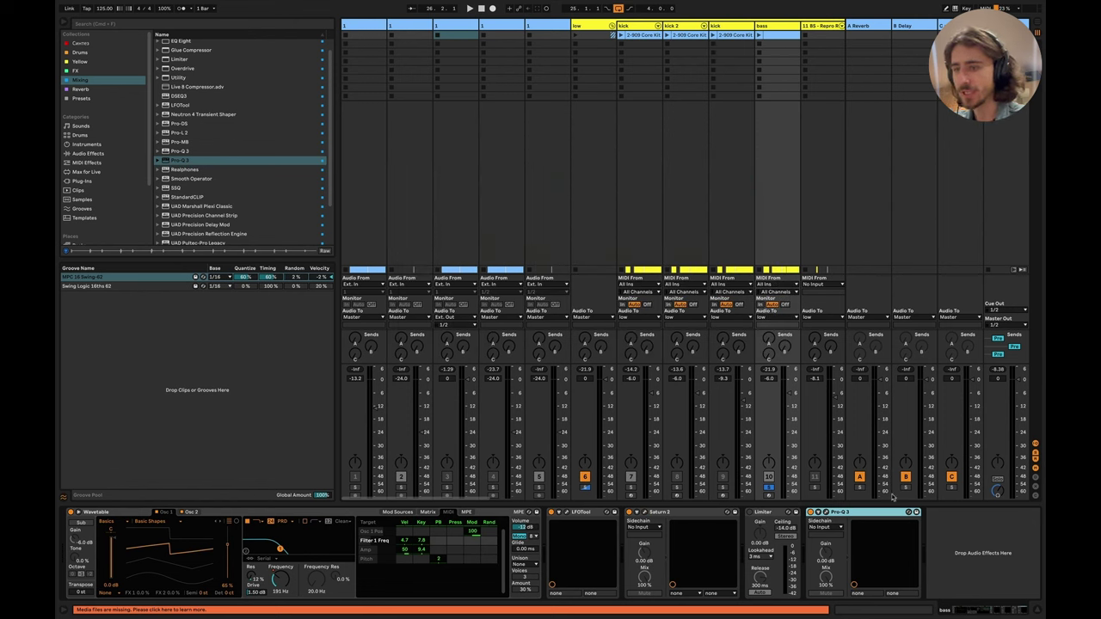
pyautogui.click(975, 537)
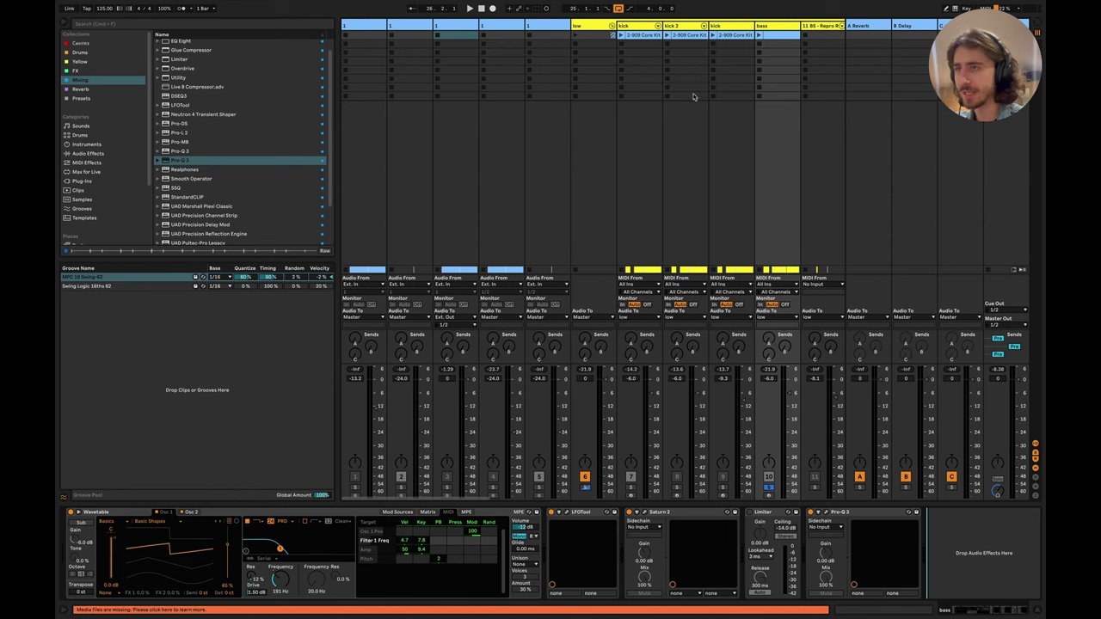
# Step: Turn on Saturn 2 on the low group and open its window over the mixer
pyautogui.click(603, 25)
pyautogui.click(640, 26)
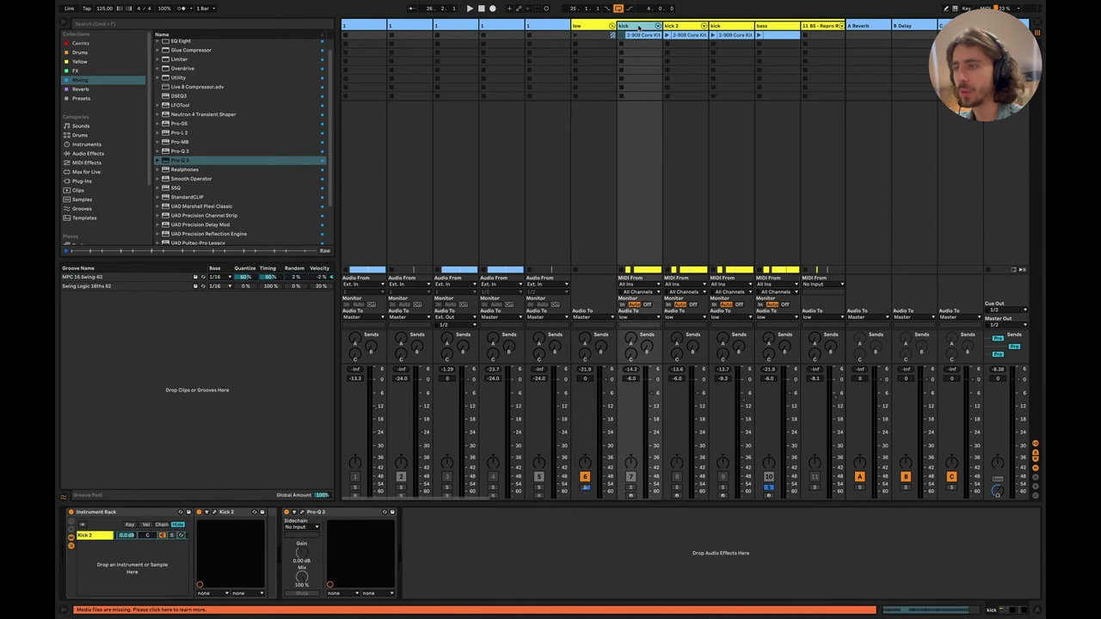
pyautogui.click(589, 24)
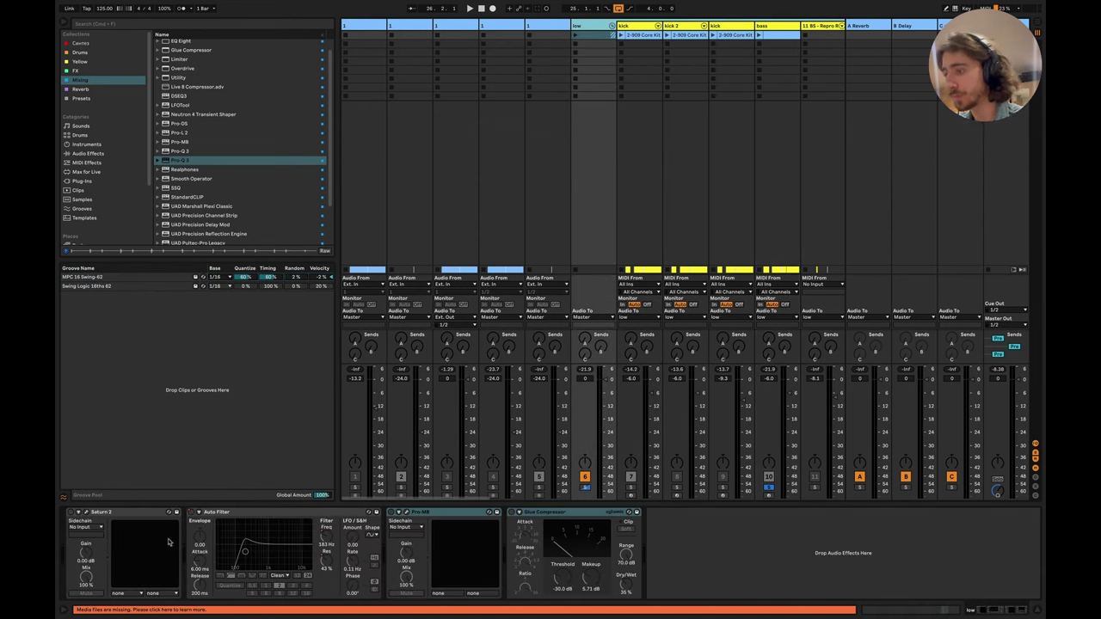
pyautogui.click(146, 514)
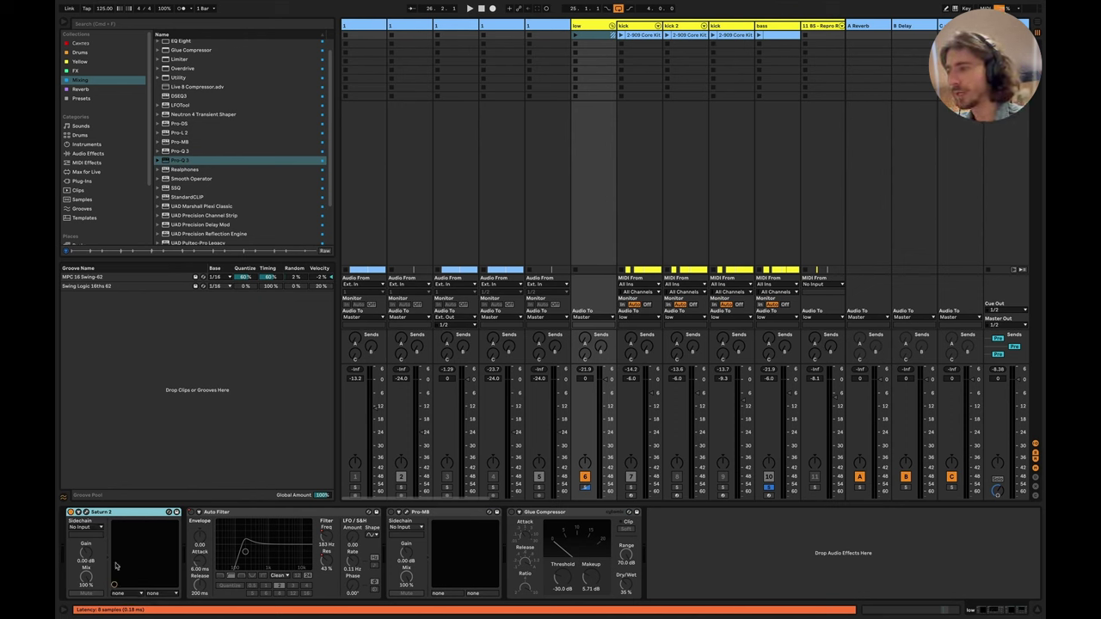
pyautogui.click(86, 512)
pyautogui.moveTo(606, 93); pyautogui.dragTo(634, 249)
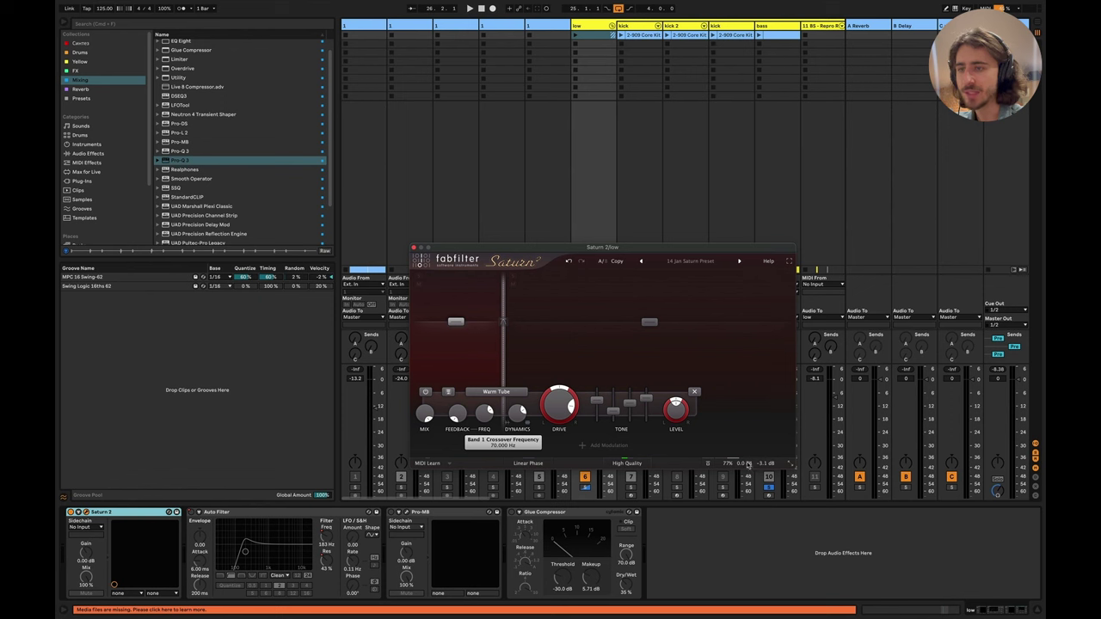
# Step: Lower the low group's Saturn 2 overall mix to 64% and review the Warm Tube and American Tweed Amp bands
pyautogui.moveTo(738, 456)
pyautogui.moveTo(763, 454); pyautogui.dragTo(725, 454)
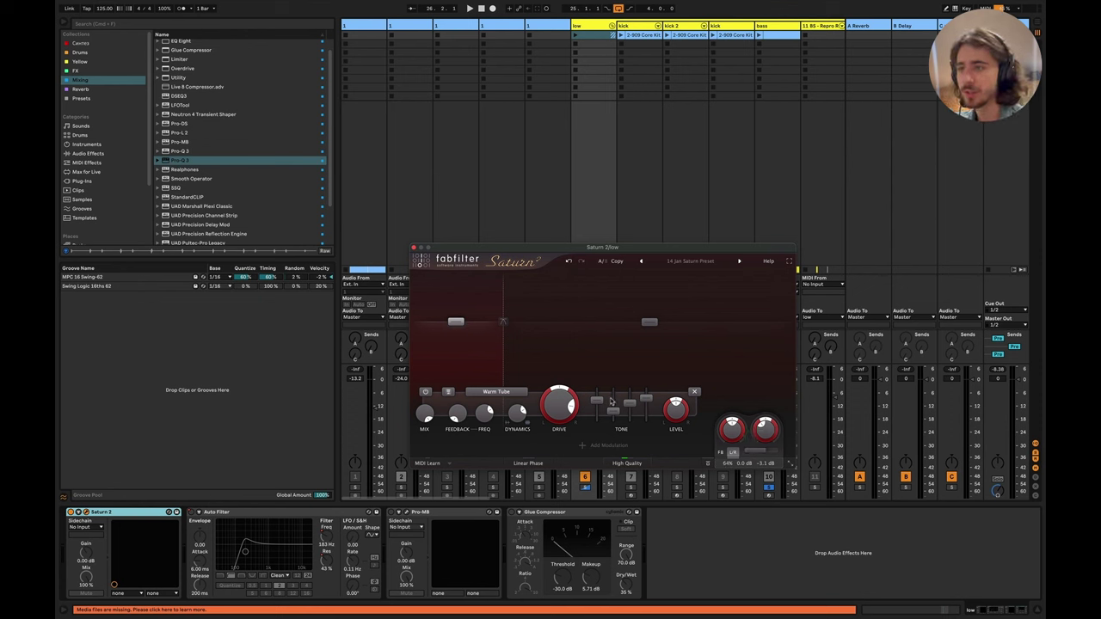
pyautogui.moveTo(616, 418)
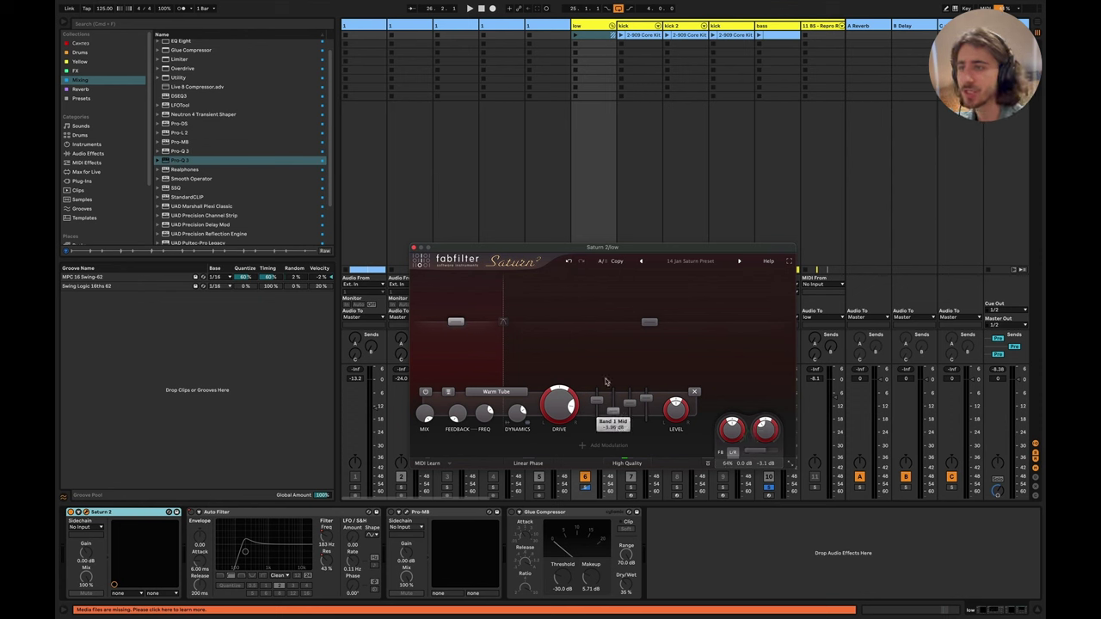
pyautogui.moveTo(550, 379)
pyautogui.click(729, 579)
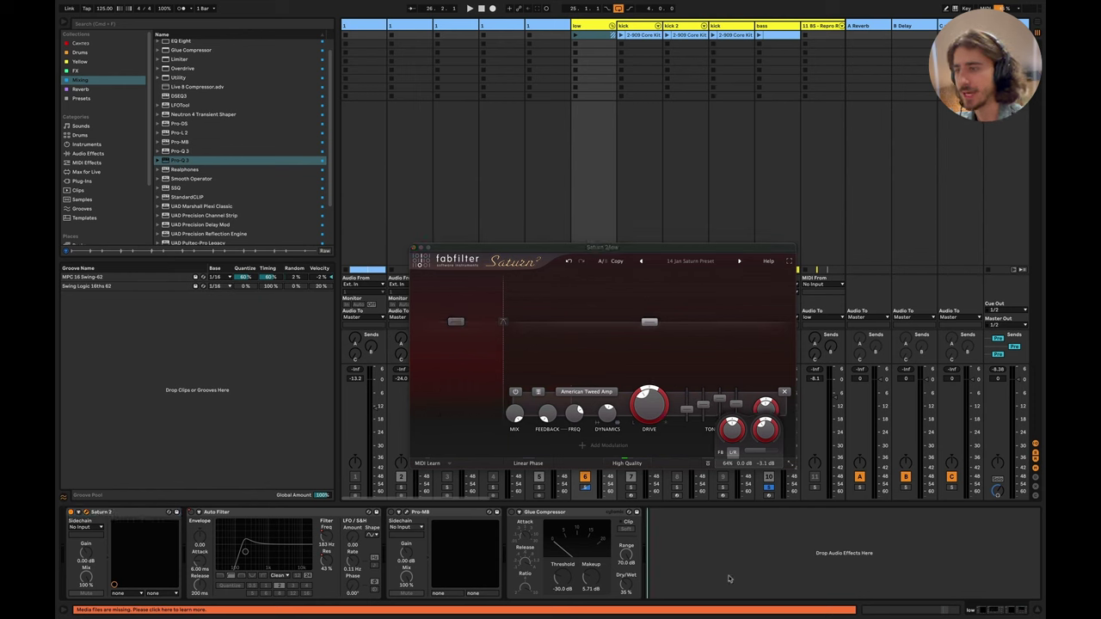
# Step: Close the low group's Saturn 2 window and play the loop with the first kick track activated
pyautogui.click(416, 248)
pyautogui.press('space')
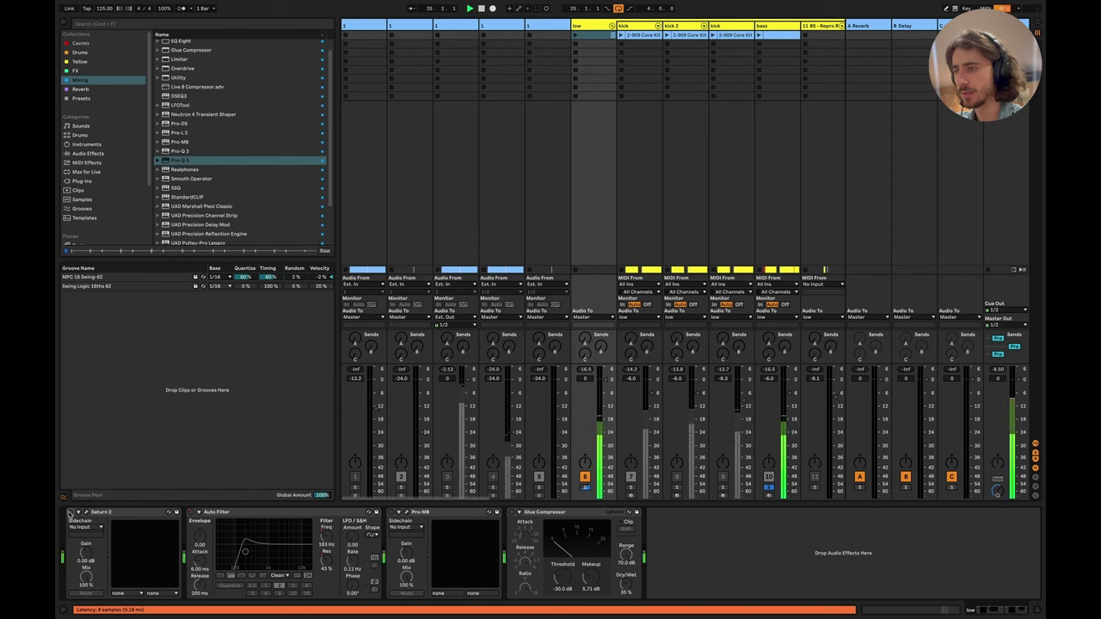
pyautogui.click(631, 477)
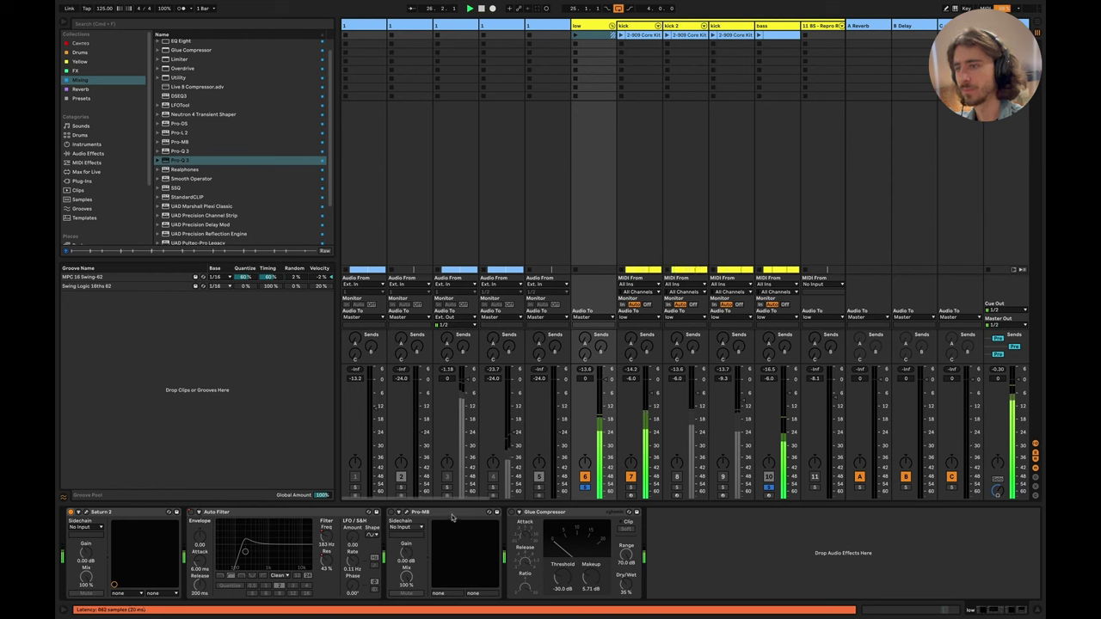
# Step: Add Saturn 2 from the FX collection to the first kick track, after Pro-Q 3
pyautogui.click(630, 26)
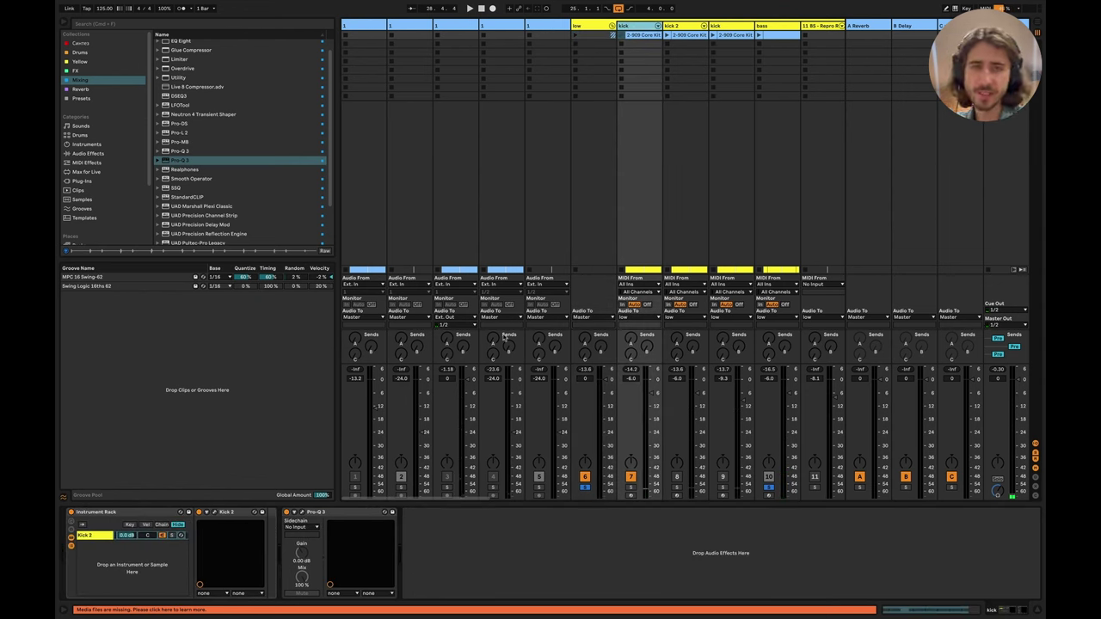
pyautogui.click(77, 71)
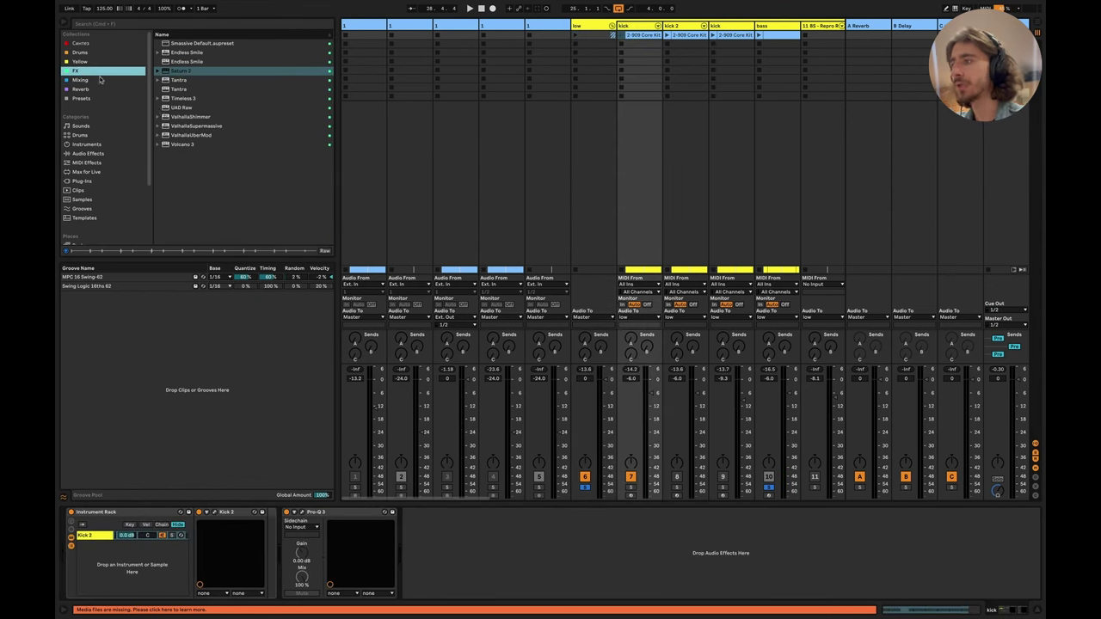
pyautogui.click(181, 73)
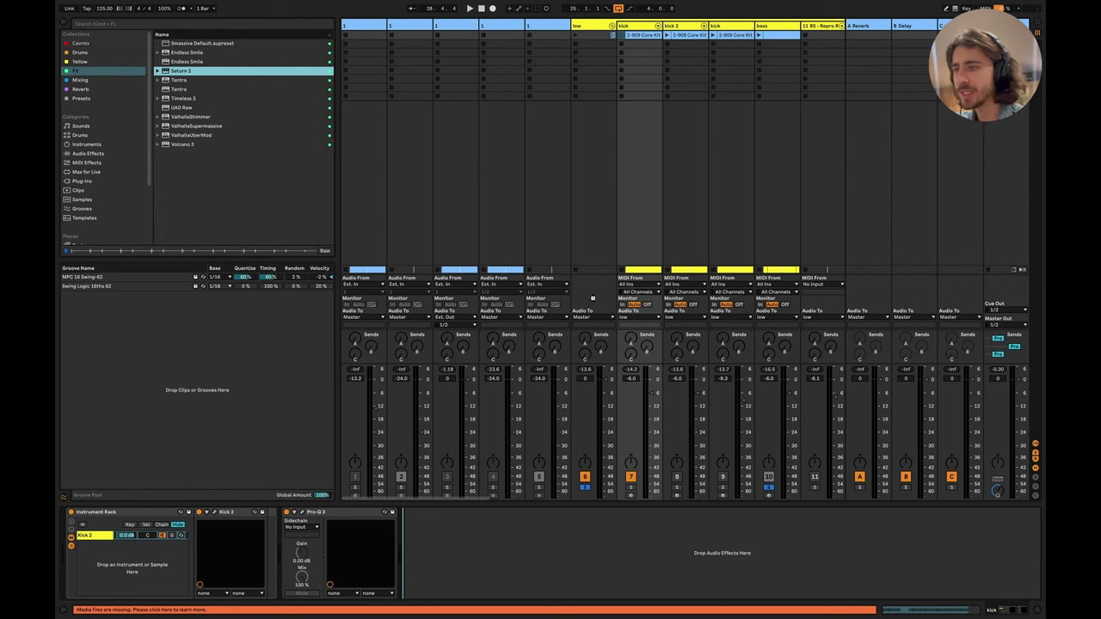
pyautogui.press('Return')
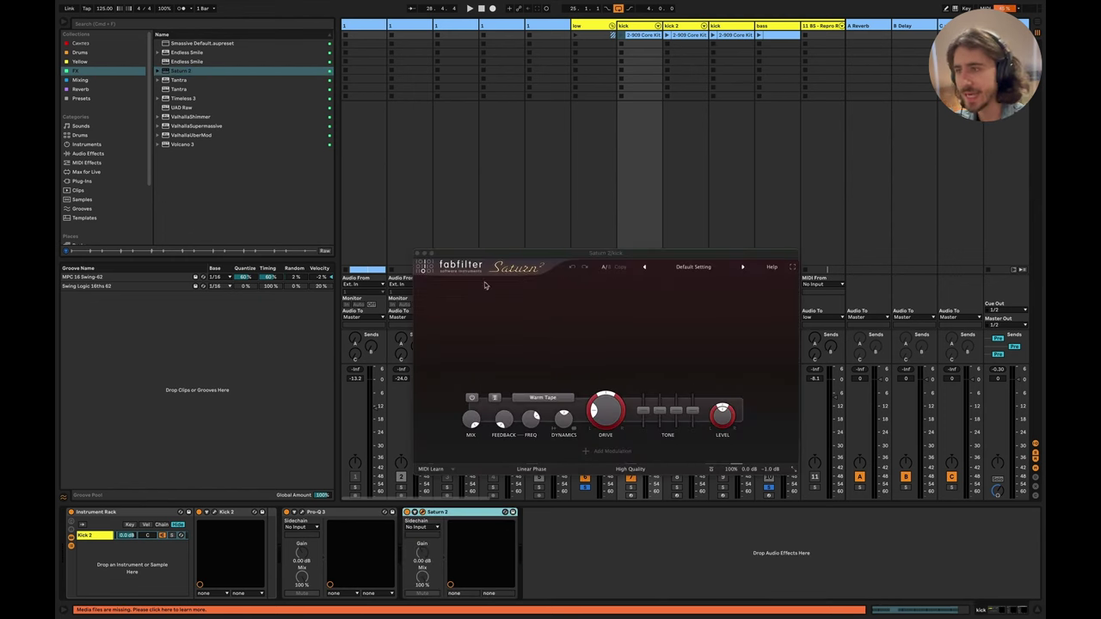
# Step: Try splitting the kick's Saturn 2 into two bands, bypassing the upper one and raising the crossover
pyautogui.click(507, 398)
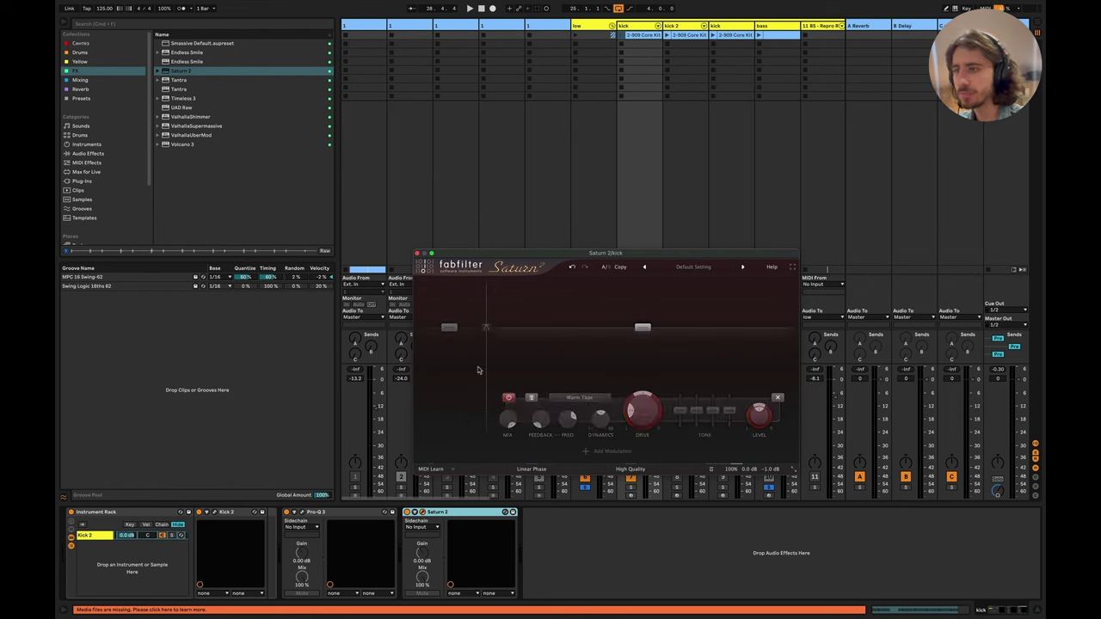
pyautogui.moveTo(482, 372); pyautogui.dragTo(513, 372)
pyautogui.press('space')
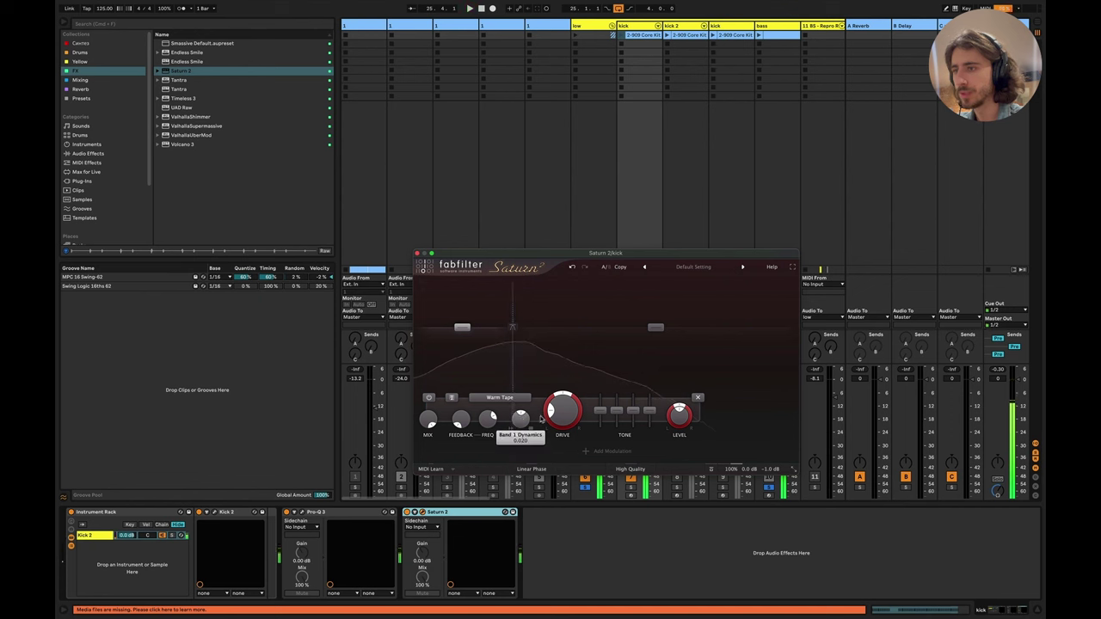
# Step: Try boosting the low band's Bass tone to about +2.71 dB during playback, and reload Saturn 2's Default Setting
pyautogui.moveTo(564, 415)
pyautogui.press('space')
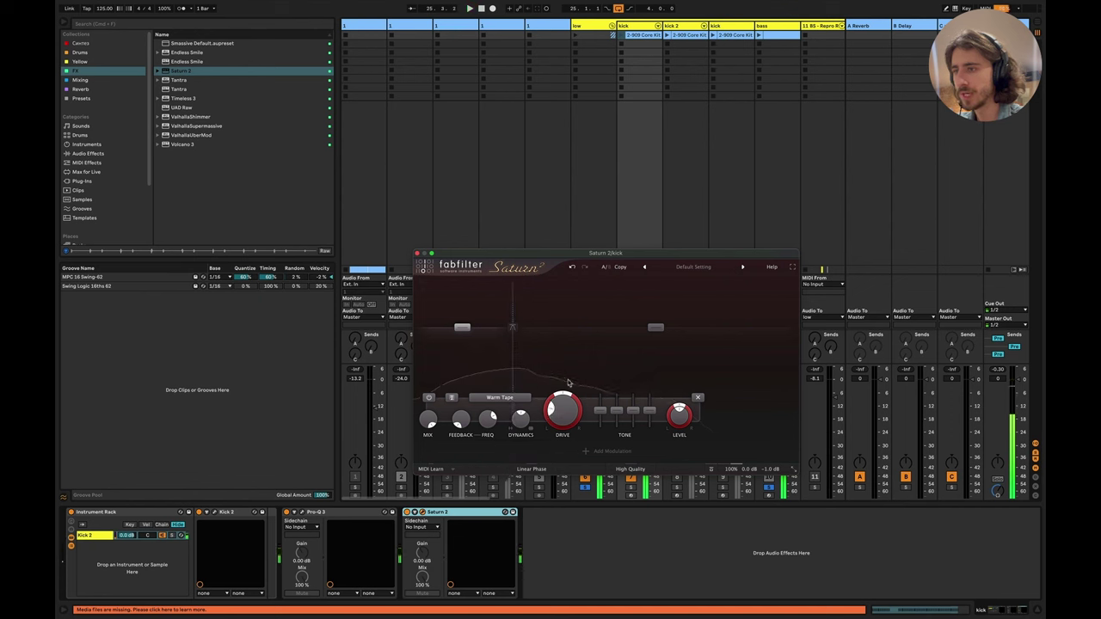
pyautogui.press('space')
pyautogui.moveTo(605, 414); pyautogui.dragTo(606, 407)
pyautogui.press('space')
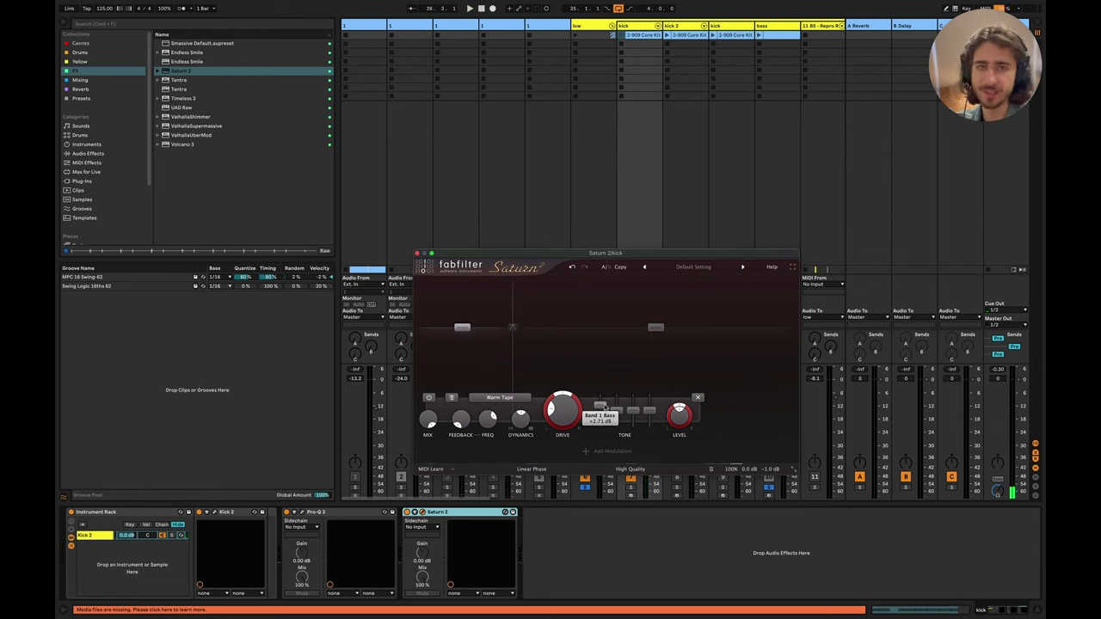
pyautogui.click(685, 265)
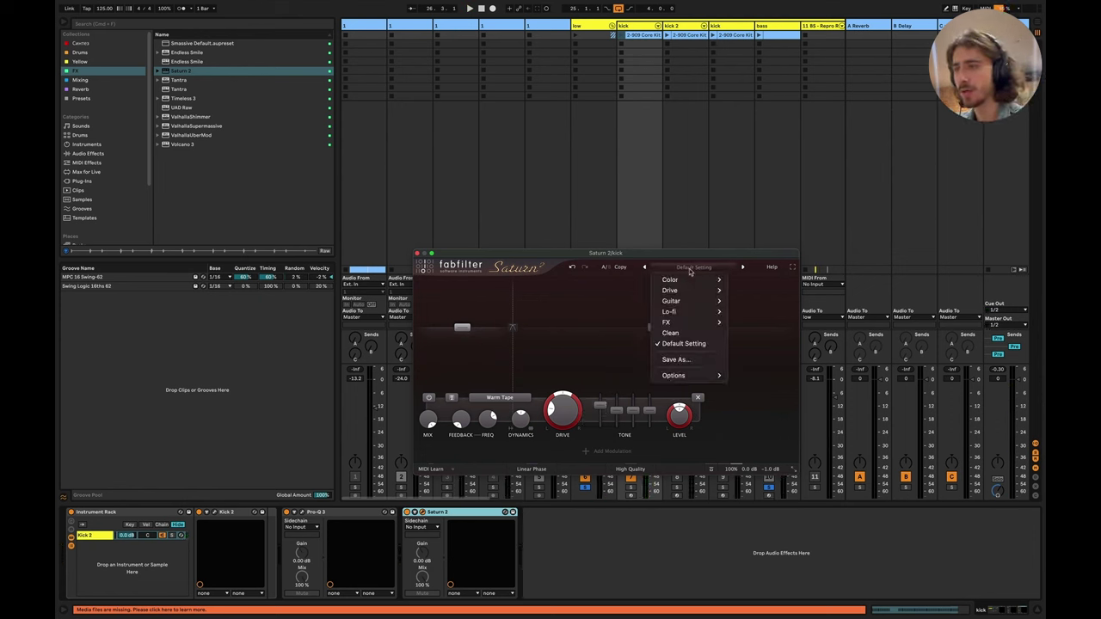
pyautogui.click(684, 347)
# Step: Check the running recording in Audio Hijack and switch to the "How to use saturation" slide in Keynote
pyautogui.press('super+Tab')
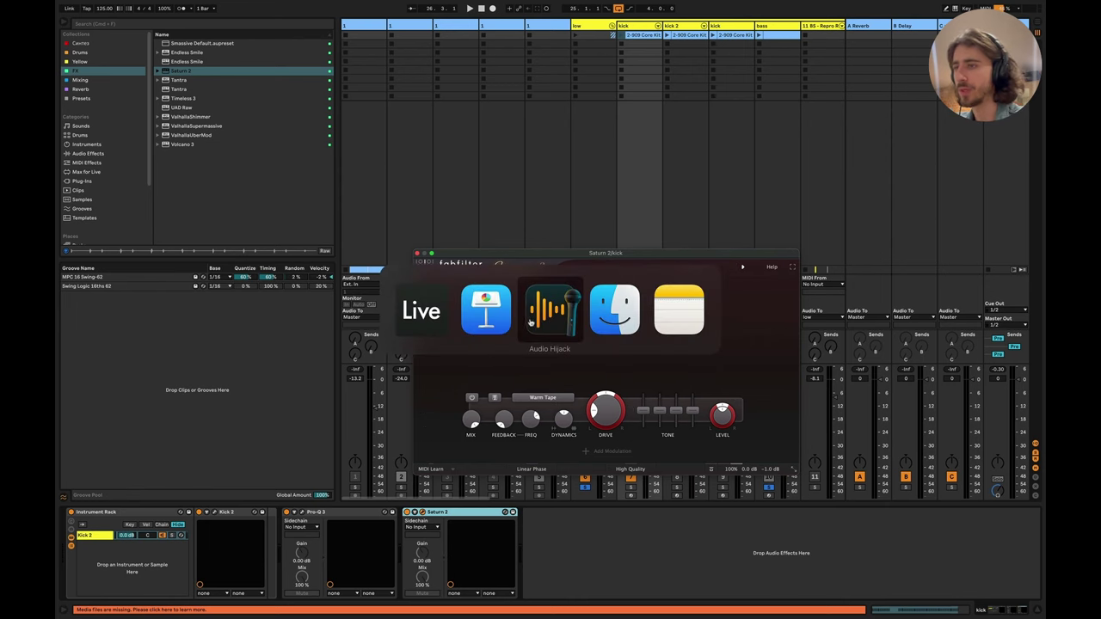
pyautogui.click(547, 314)
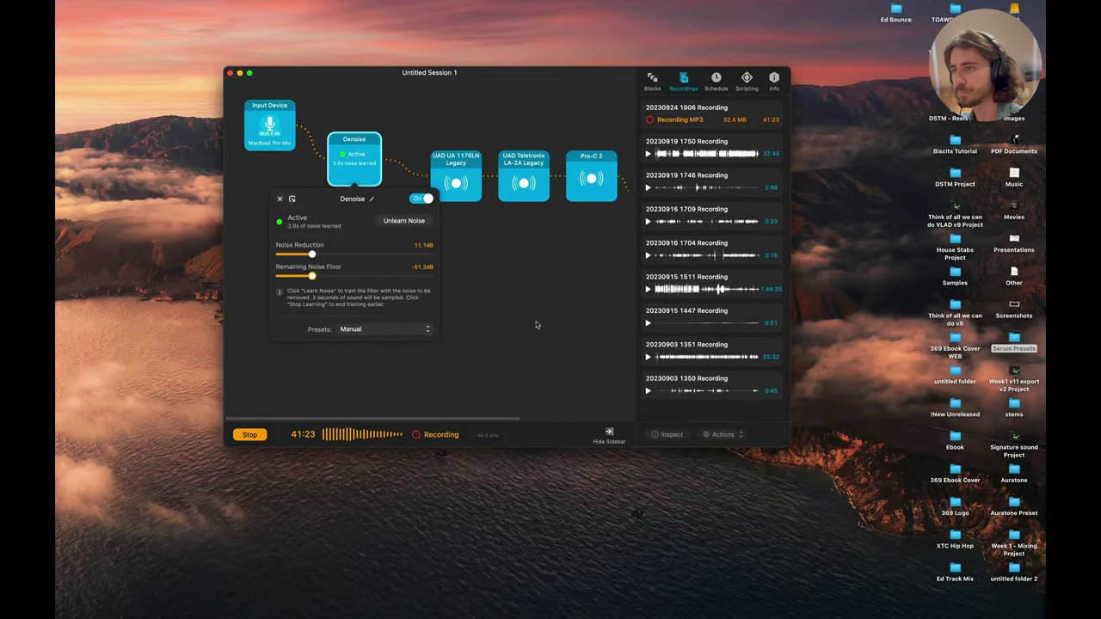
pyautogui.moveTo(738, 616)
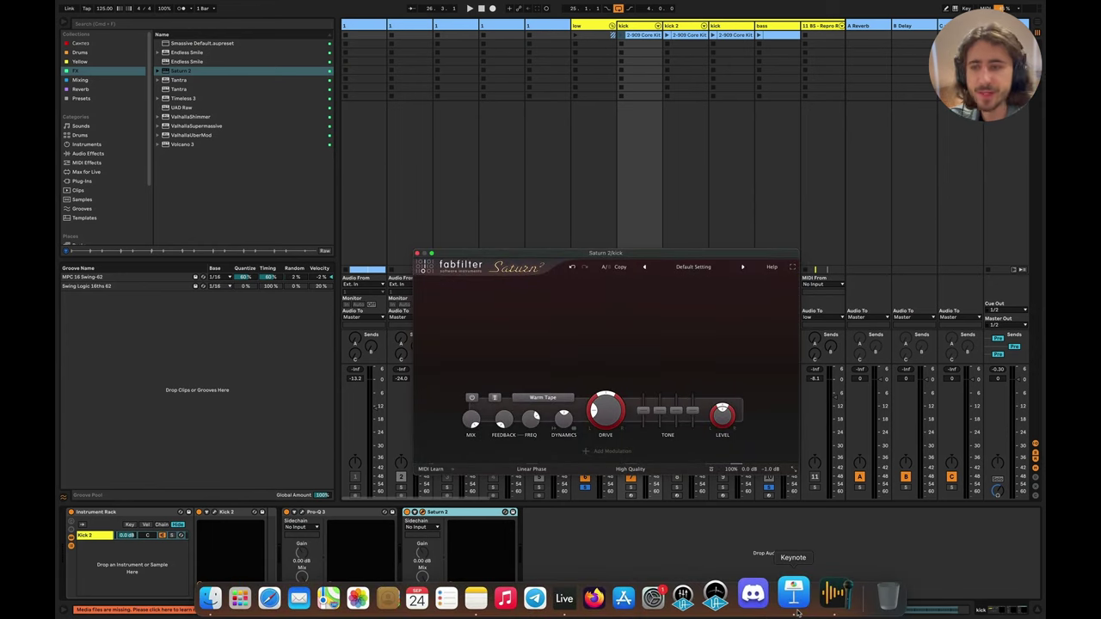
pyautogui.click(795, 610)
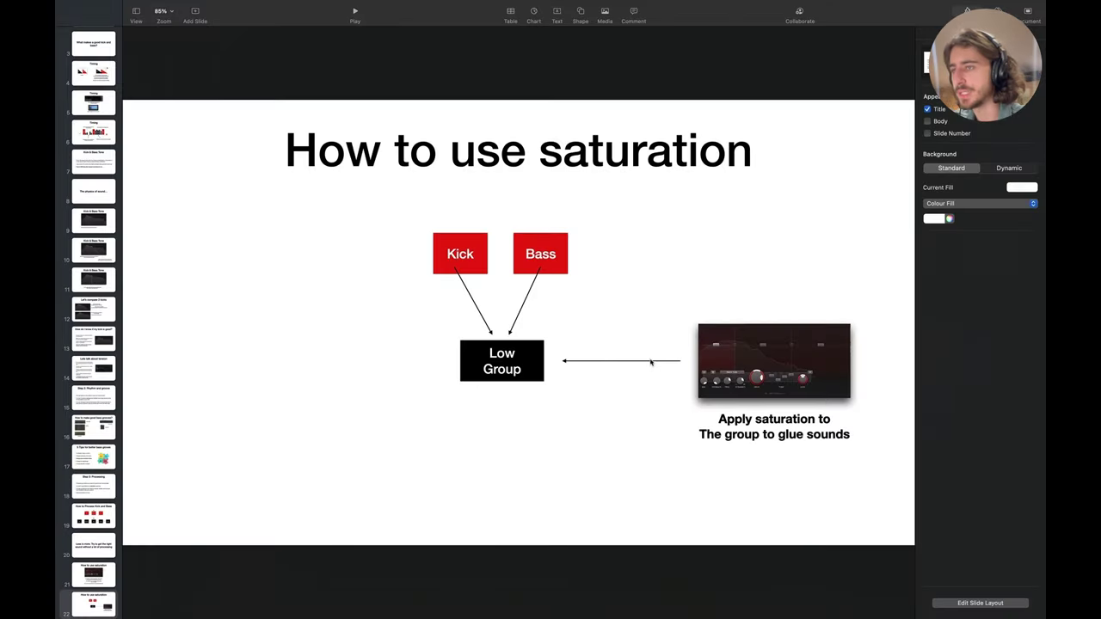
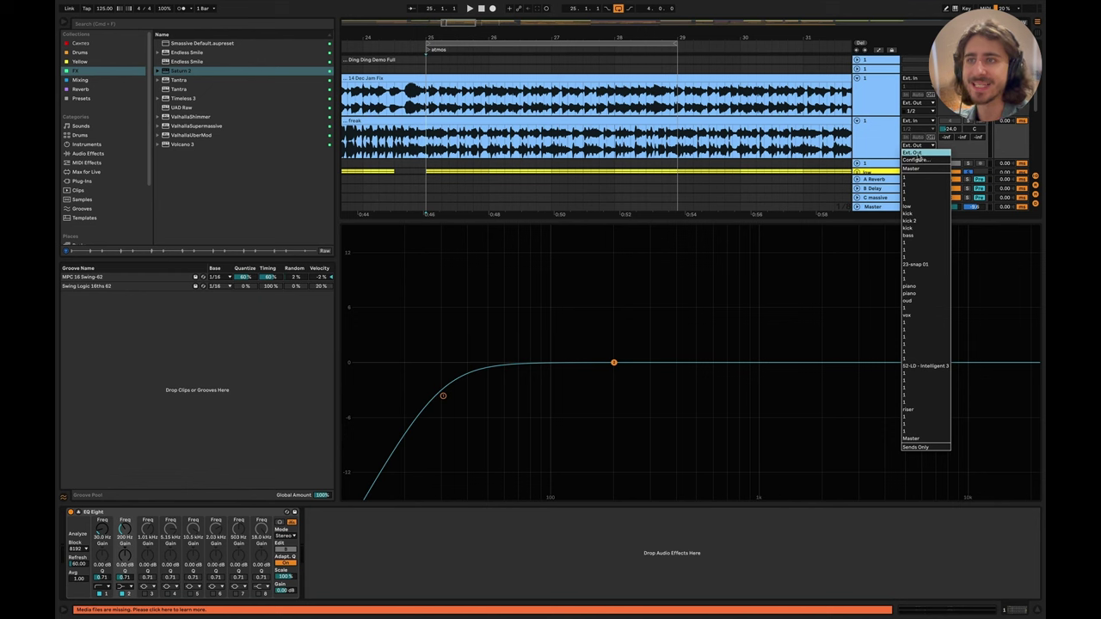
# Step: Route the freak reference track's output to Ext. Out so that it bypasses the Master
pyautogui.click(917, 156)
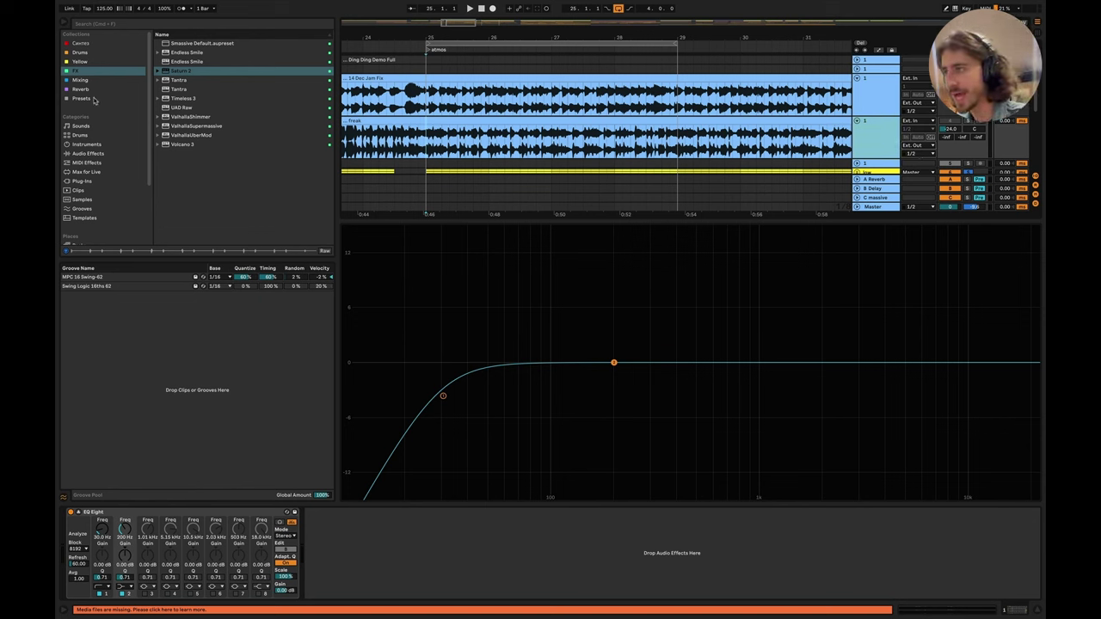
# Step: Try a Pro-L 2 limiter from the Mixing collection on the freak track, play it from bar 9, and remove the limiter
pyautogui.click(77, 79)
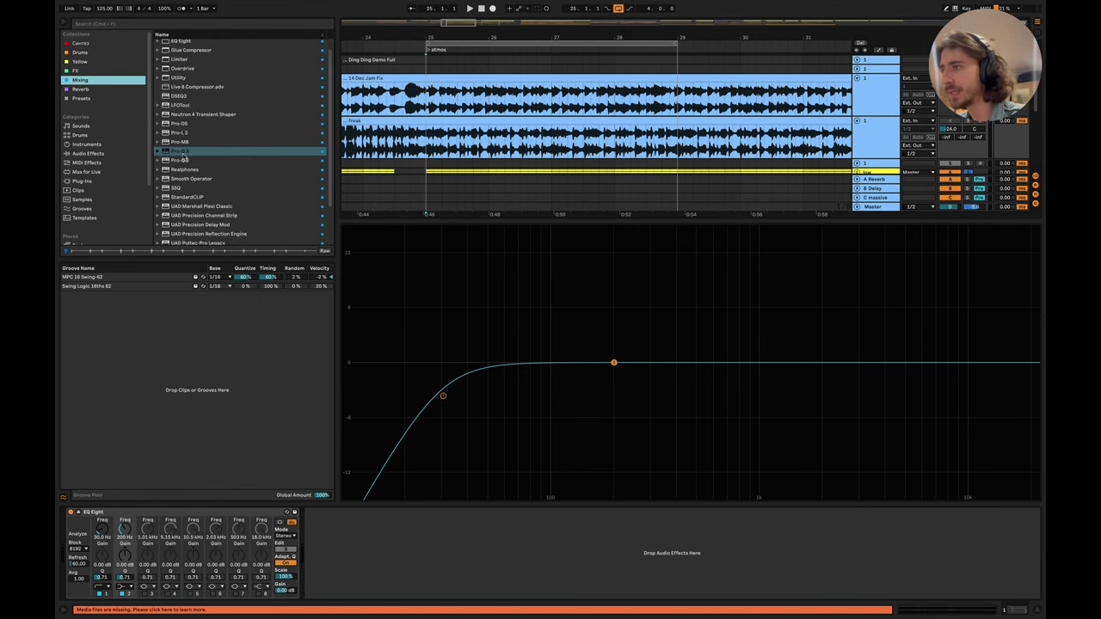
pyautogui.moveTo(182, 133); pyautogui.dragTo(704, 373)
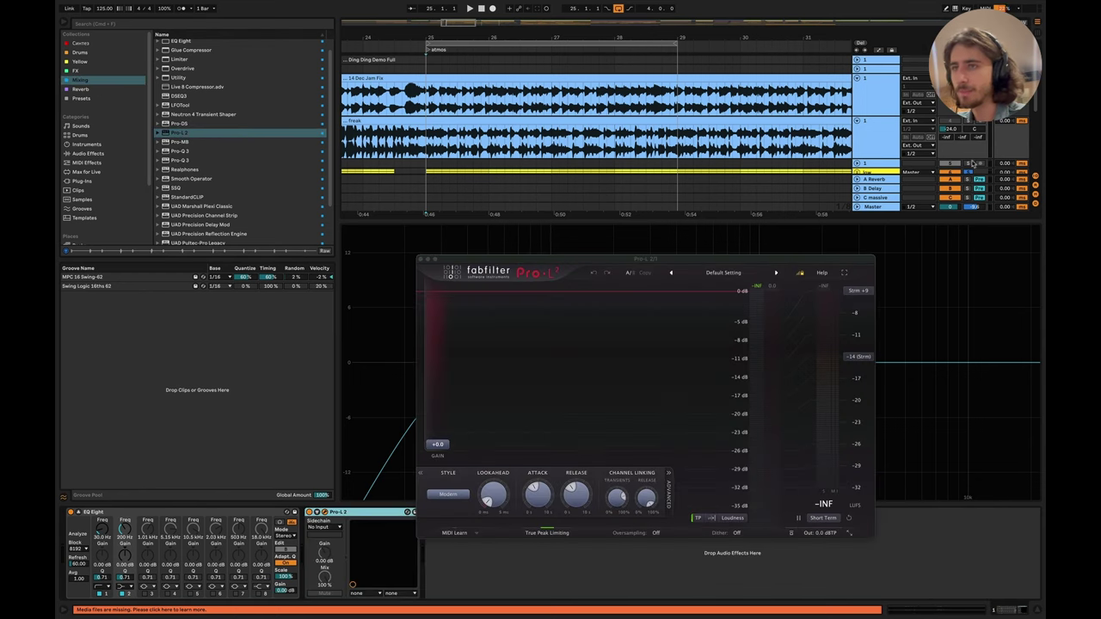
pyautogui.press('space')
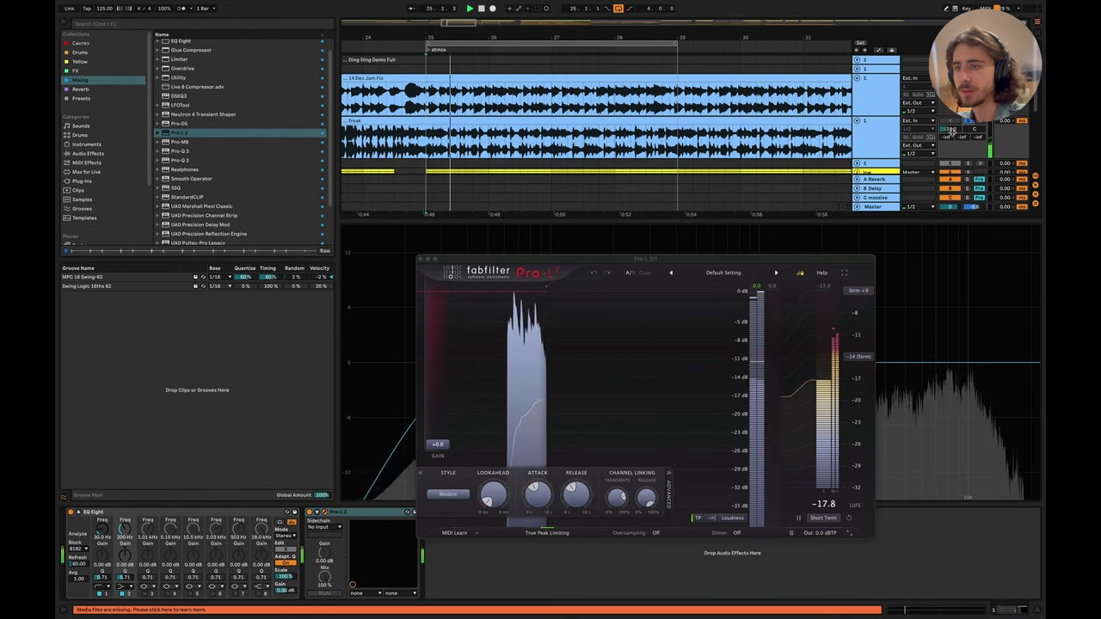
pyautogui.scroll(-5, 557, 140)
pyautogui.click(436, 142)
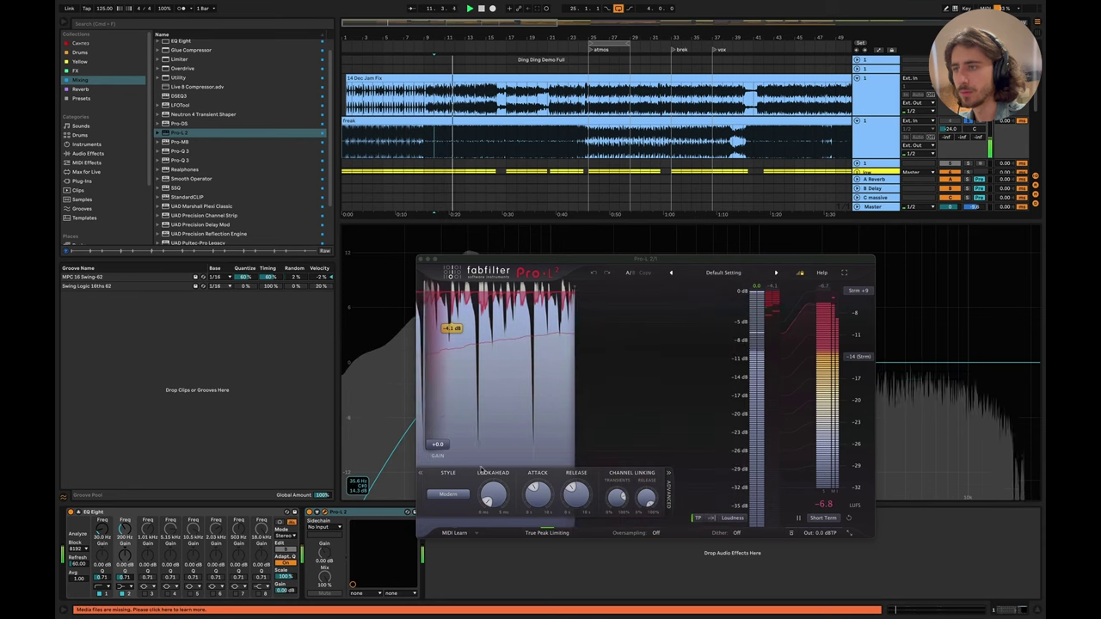
pyautogui.press('space')
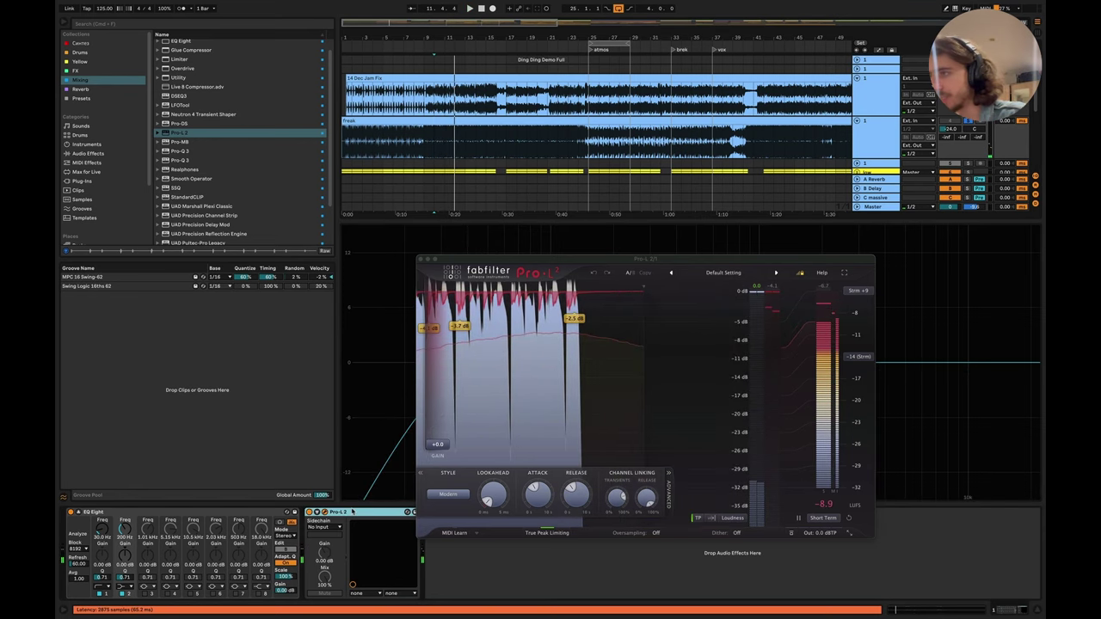
pyautogui.press('Delete')
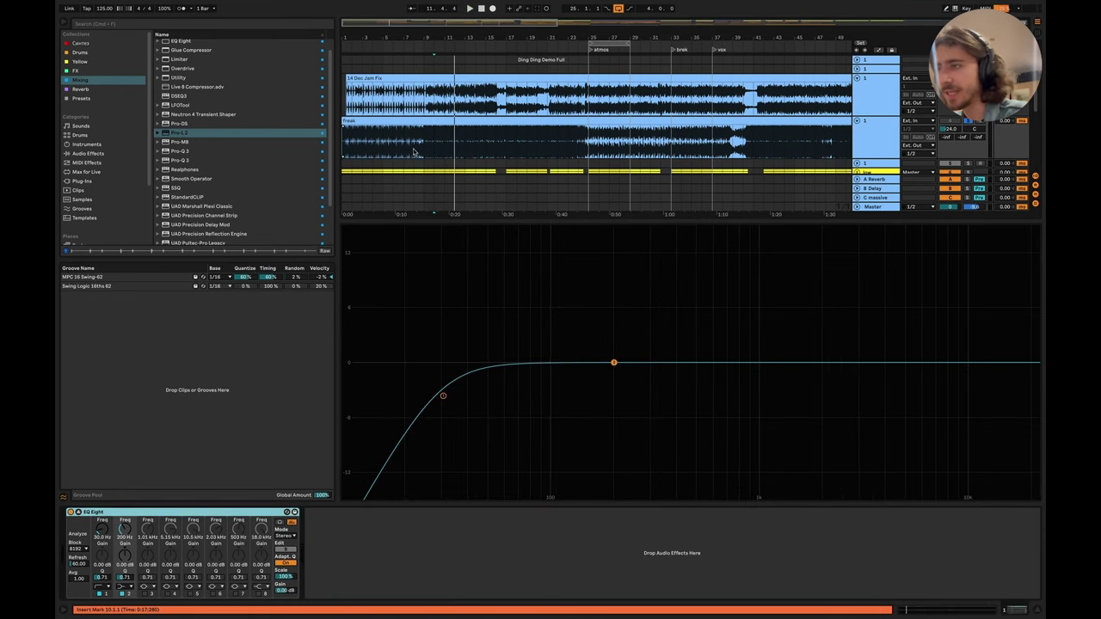
# Step: Show the Session mixer, collapse the expanded EQ Eight display, and set the freak track's volume to -12 dB during playback
pyautogui.press('Tab')
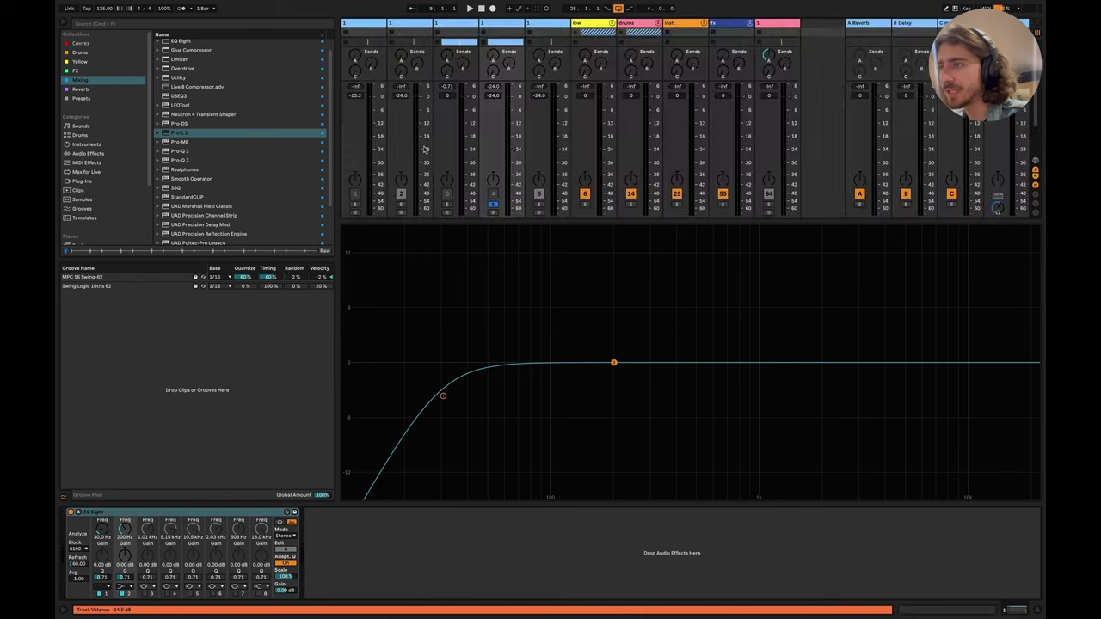
pyautogui.click(79, 512)
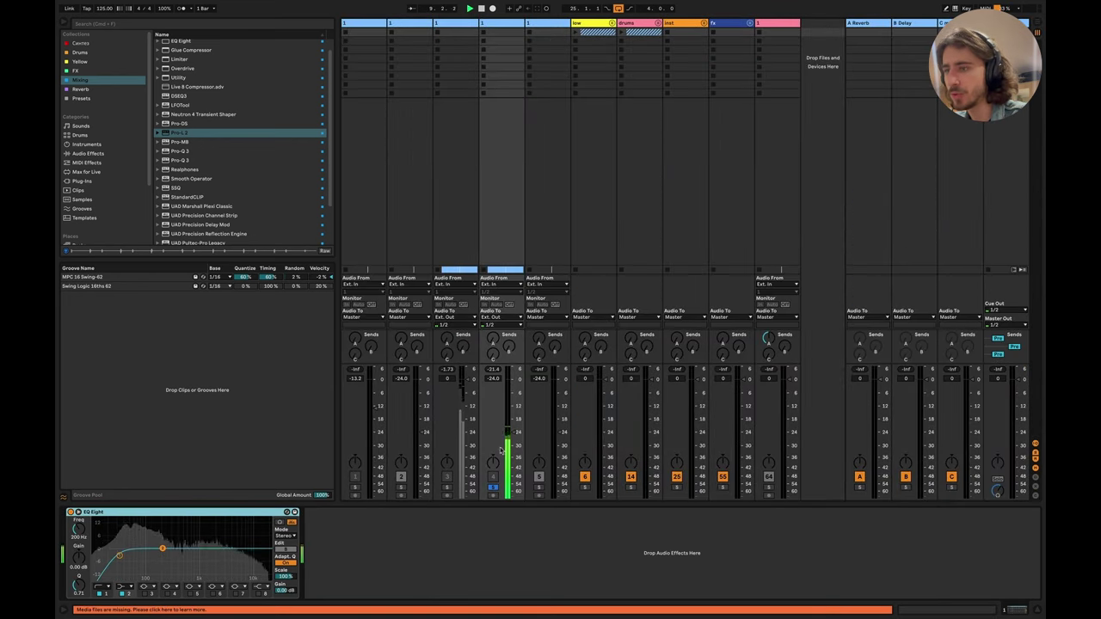
pyautogui.moveTo(515, 432); pyautogui.dragTo(514, 406)
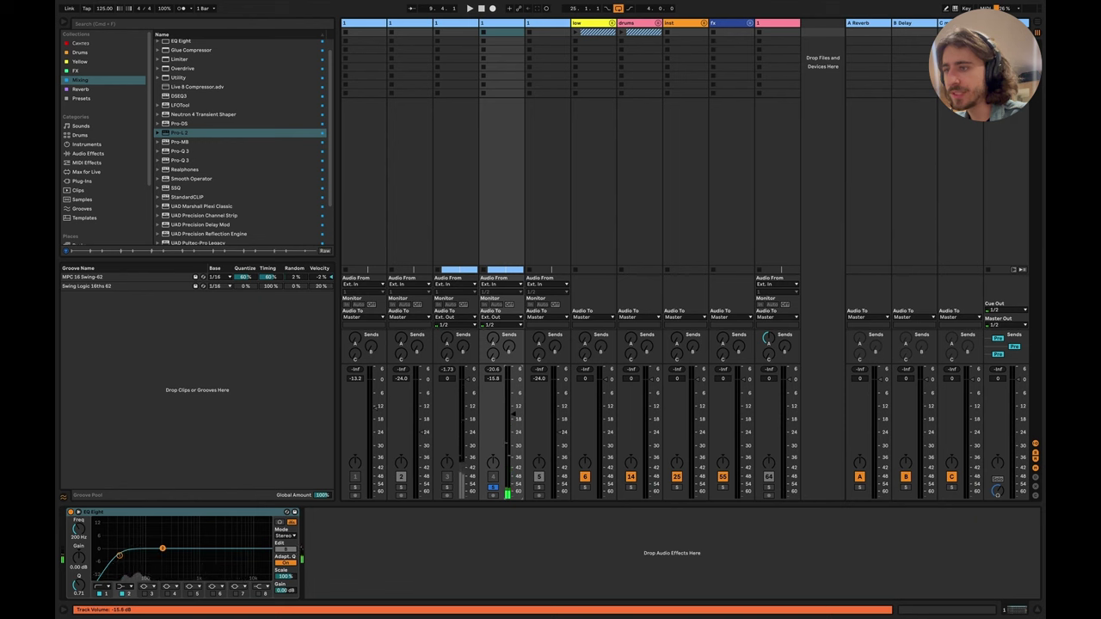
pyautogui.press('space')
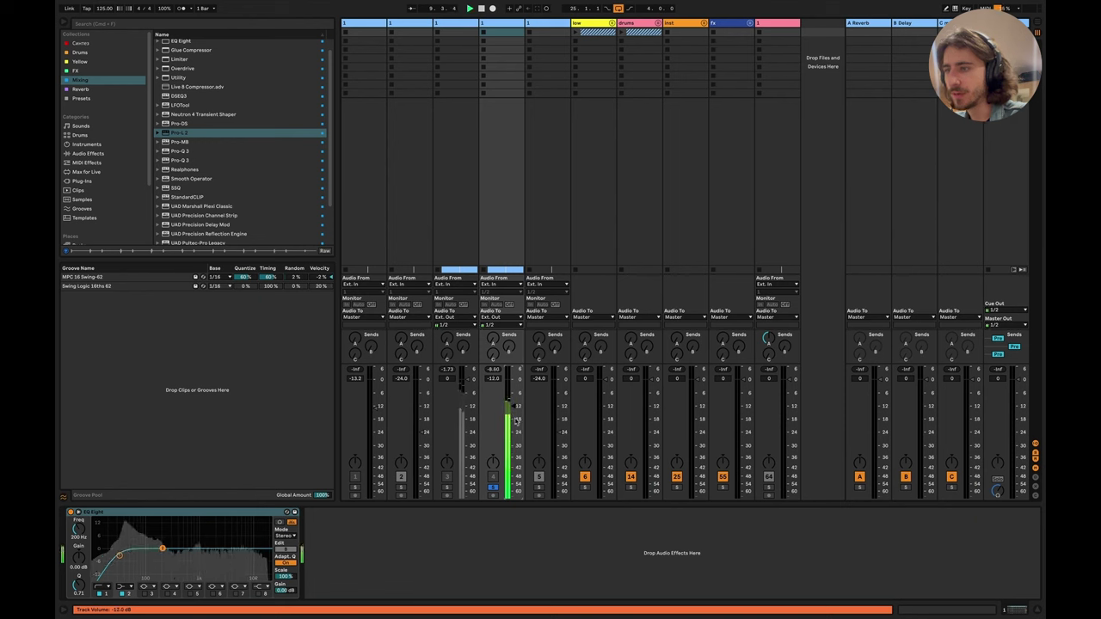
pyautogui.press('space')
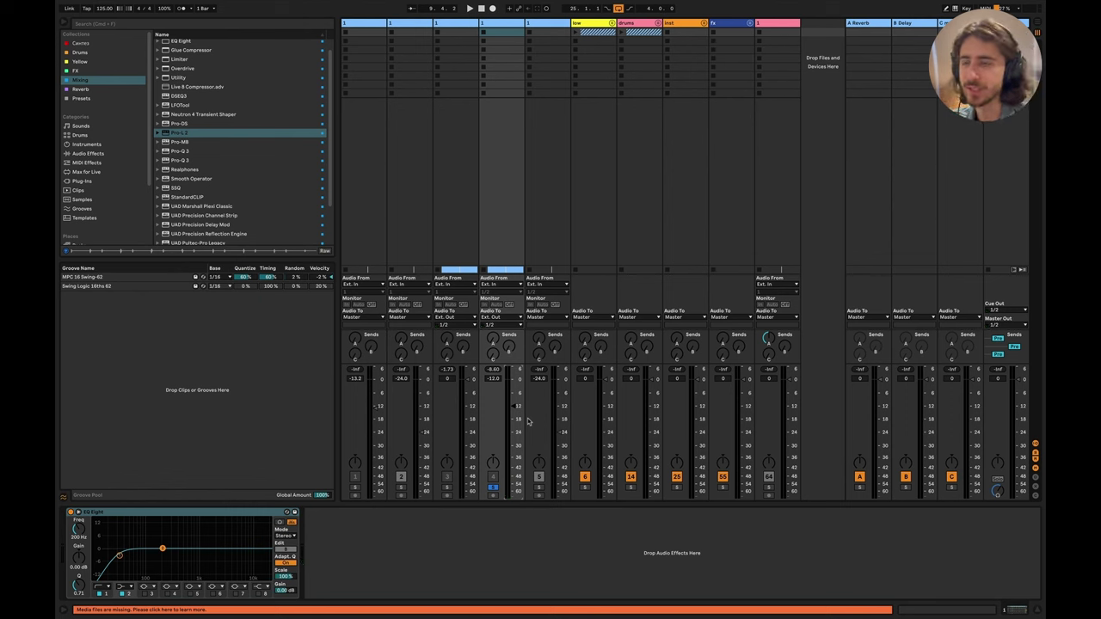
# Step: Replay the freak track from bar 9 and fine-tune its volume to -12.2 dB
pyautogui.press('space')
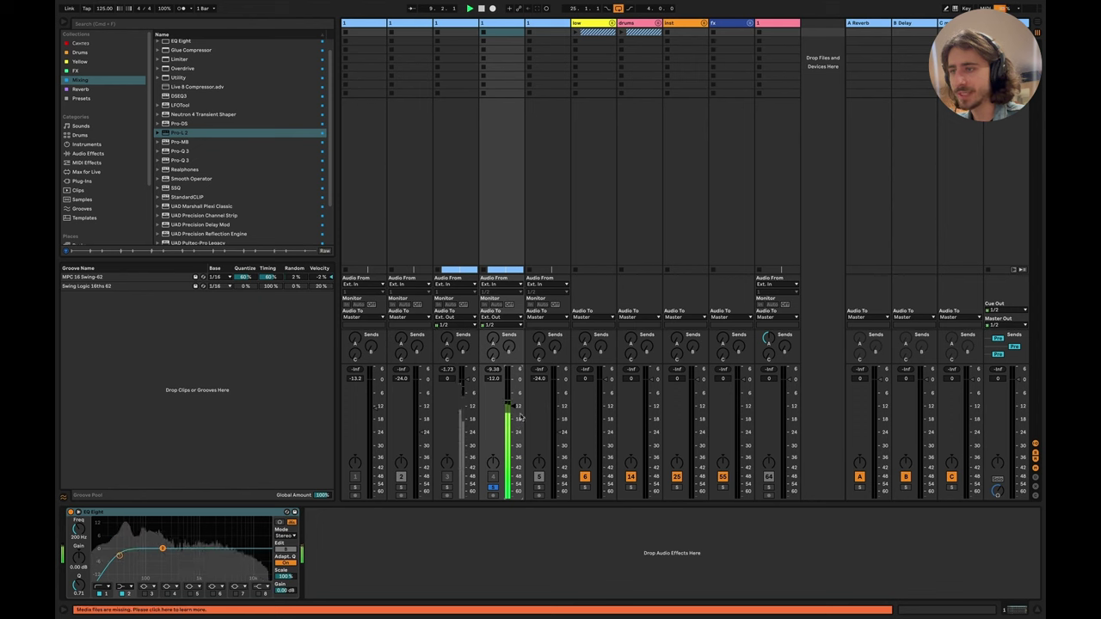
pyautogui.press('space')
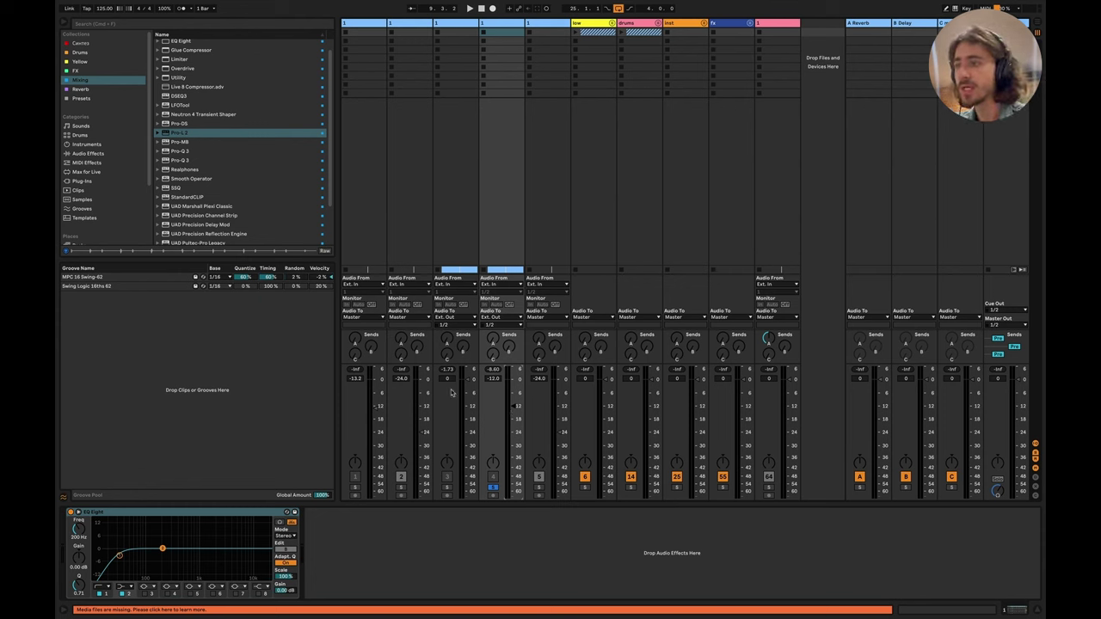
pyautogui.click(452, 31)
pyautogui.click(506, 29)
pyautogui.press('space')
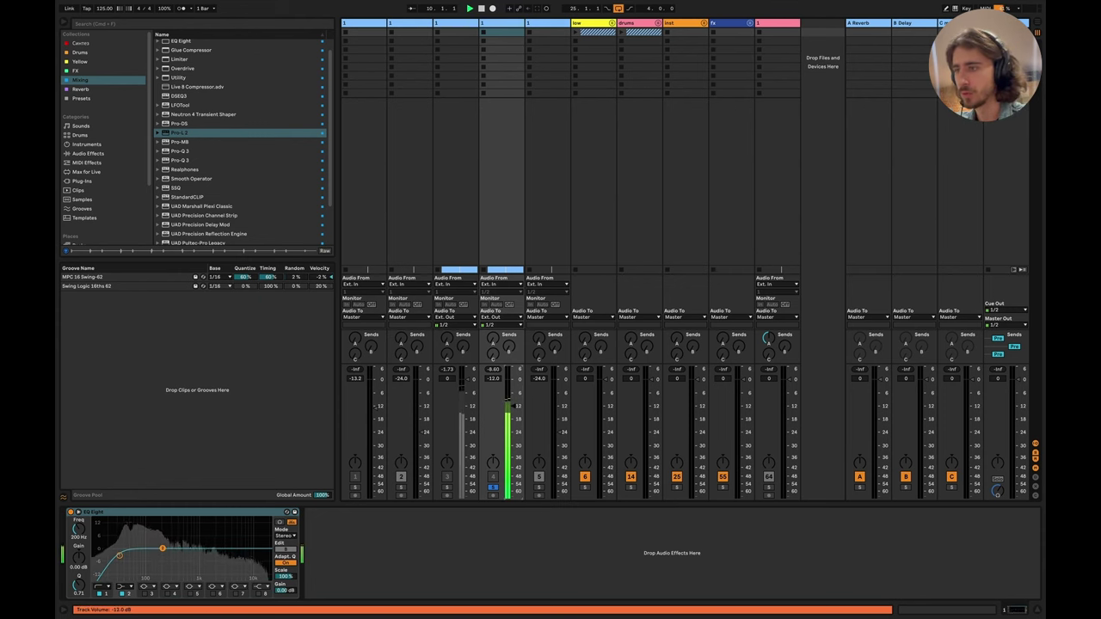
pyautogui.moveTo(511, 410); pyautogui.dragTo(513, 406)
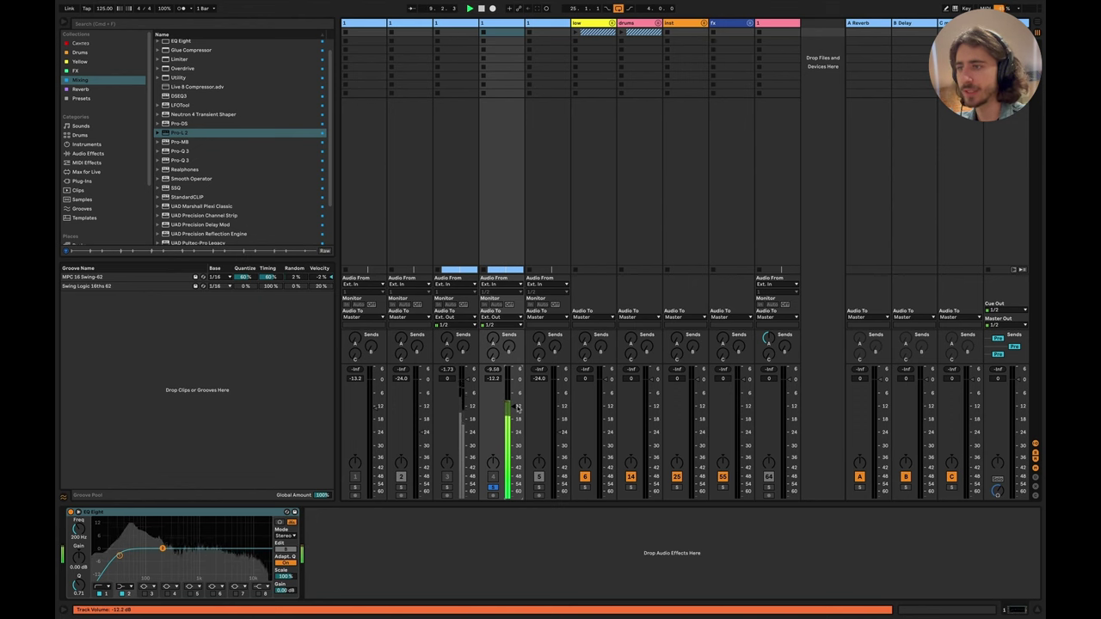
# Step: Solo the 14 Dec Jam Fix track, play from bar 25, and set its volume to -2.6 dB and the freak track's to -1.7 dB
pyautogui.click(447, 488)
pyautogui.press('Tab')
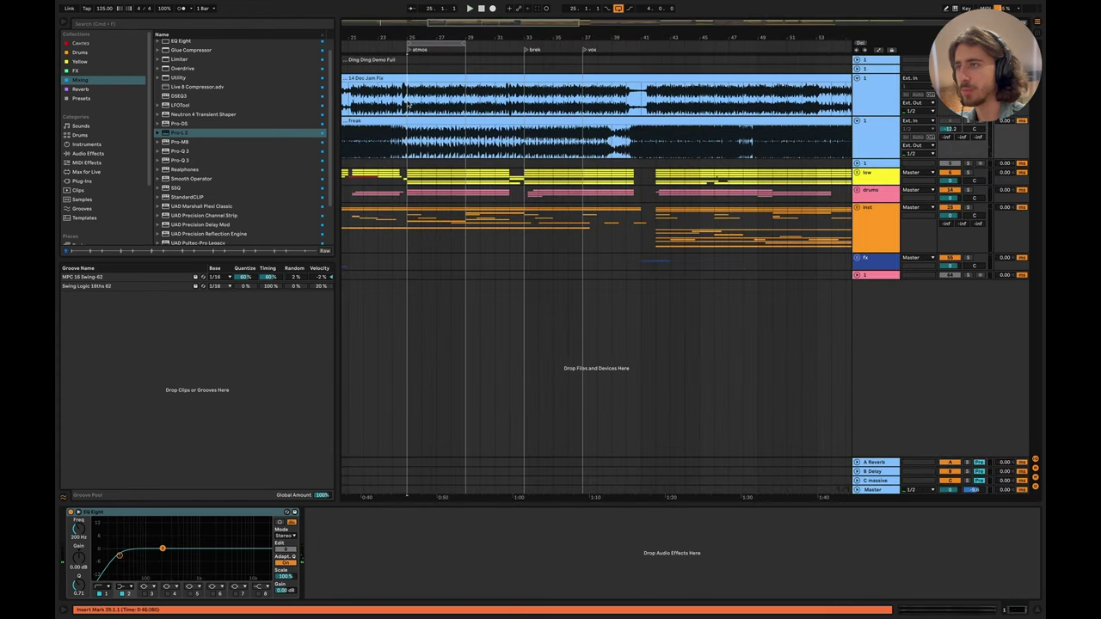
pyautogui.press('Tab')
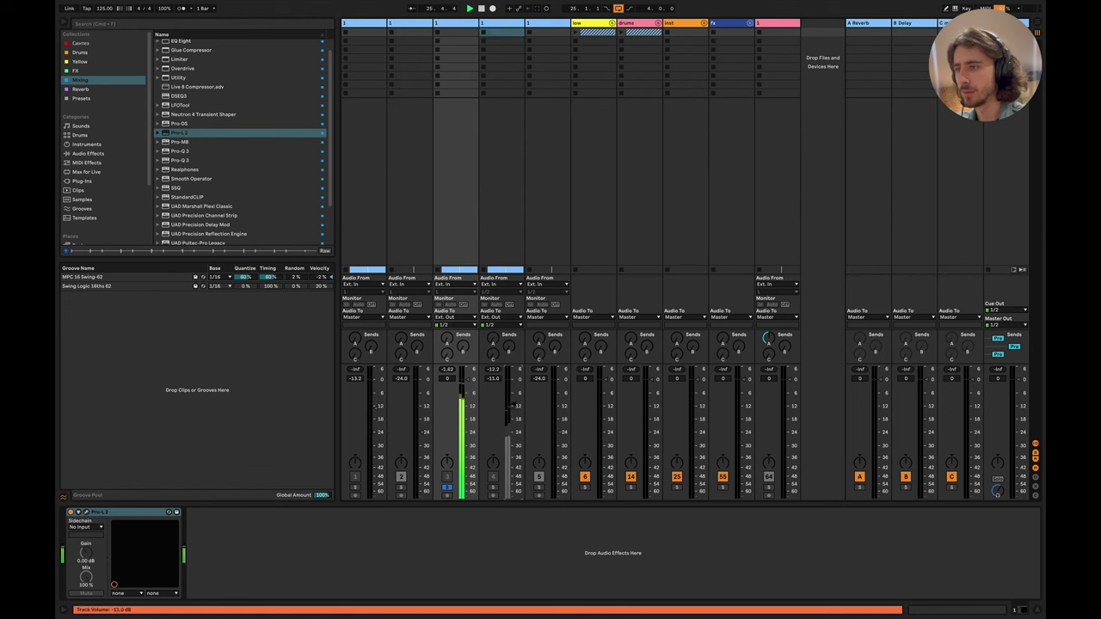
pyautogui.moveTo(508, 411); pyautogui.dragTo(511, 393)
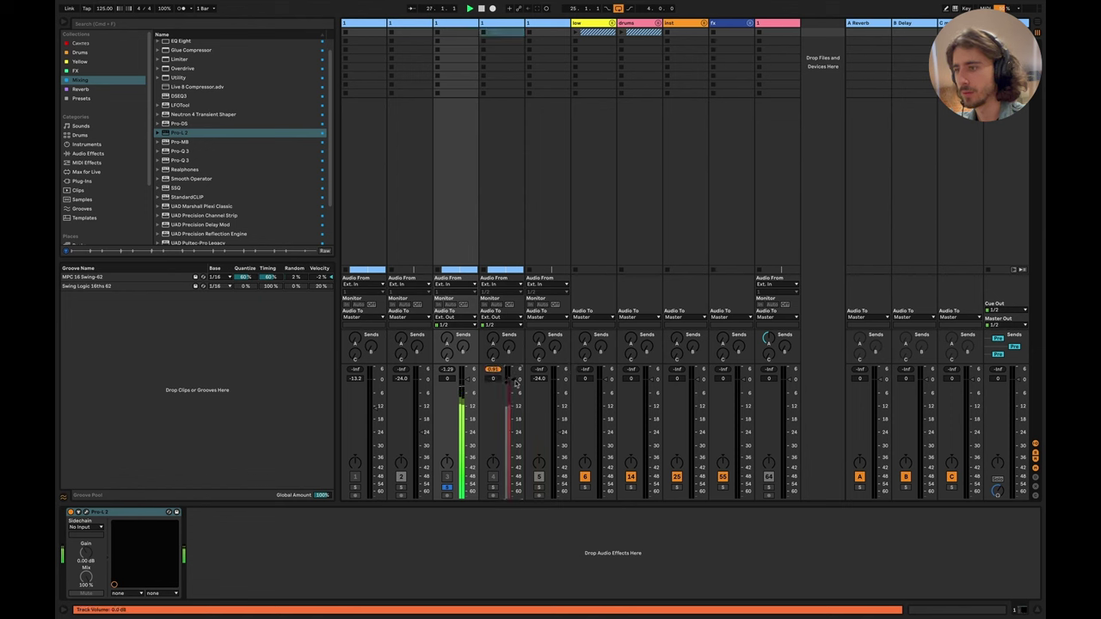
pyautogui.moveTo(468, 379); pyautogui.dragTo(467, 384)
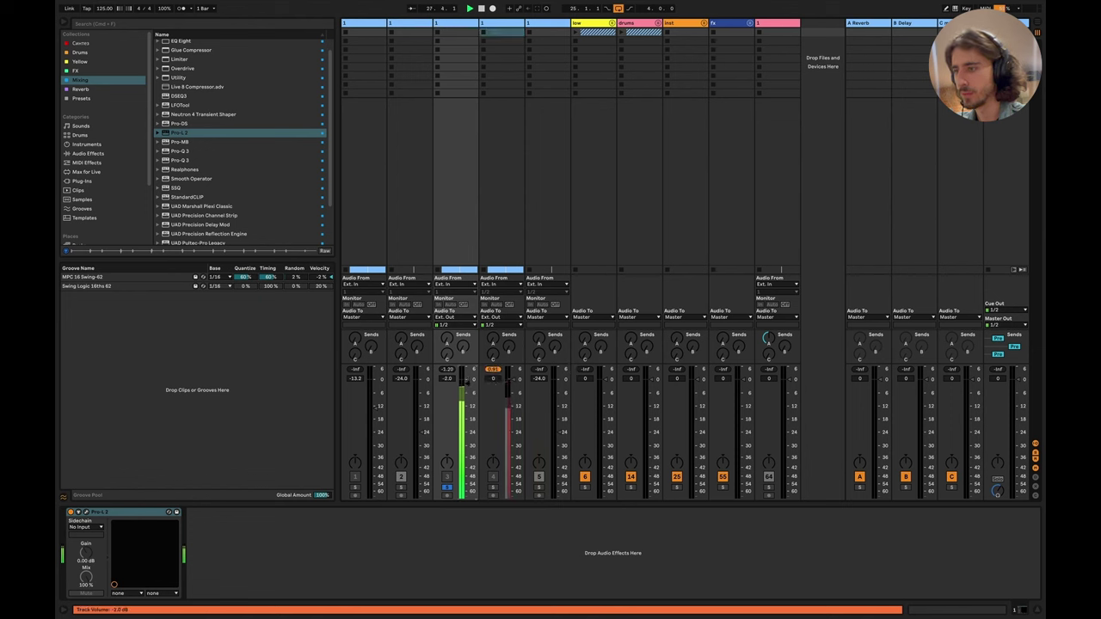
pyautogui.click(495, 370)
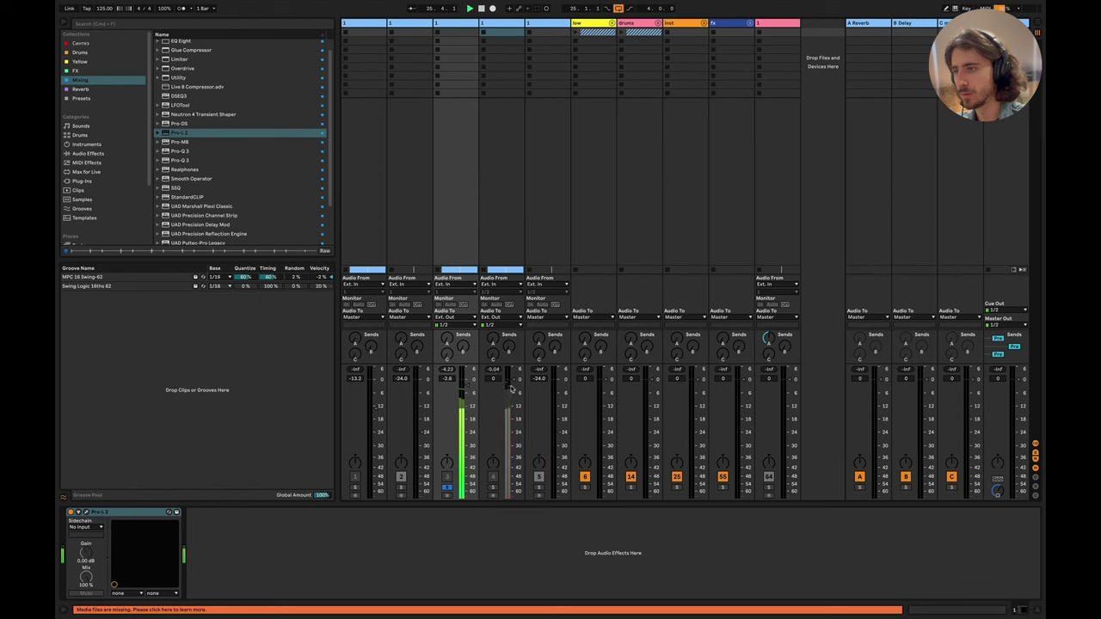
pyautogui.moveTo(511, 388); pyautogui.dragTo(513, 384)
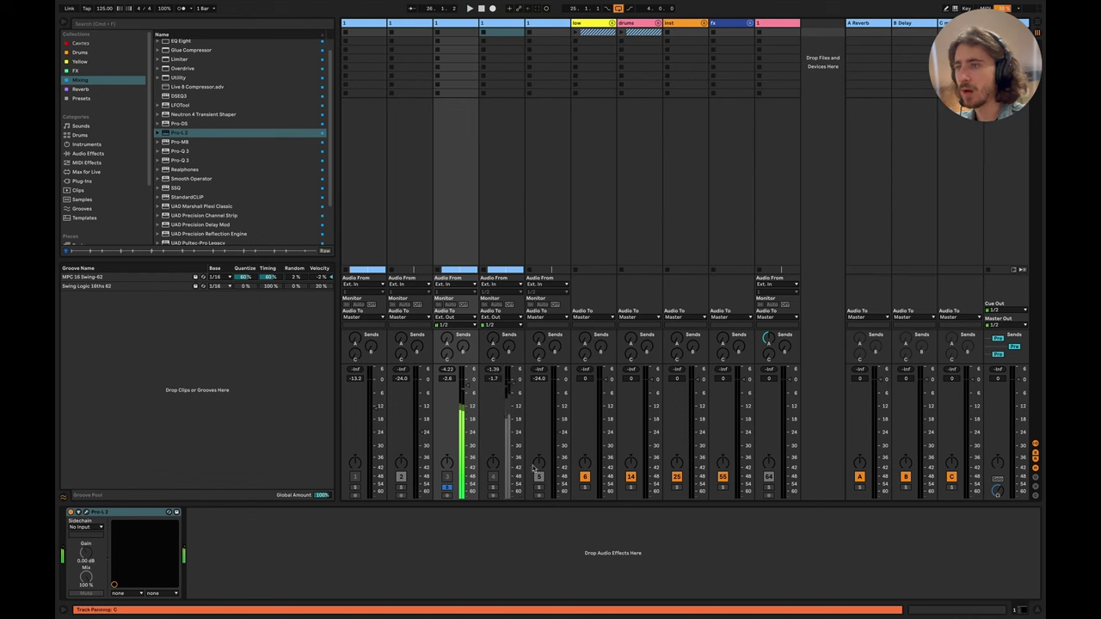
# Step: Solo the freak track, play it from bar 21, set its volume to -14.9 dB, and stop playback in the Arrangement
pyautogui.press('space')
pyautogui.press('space')
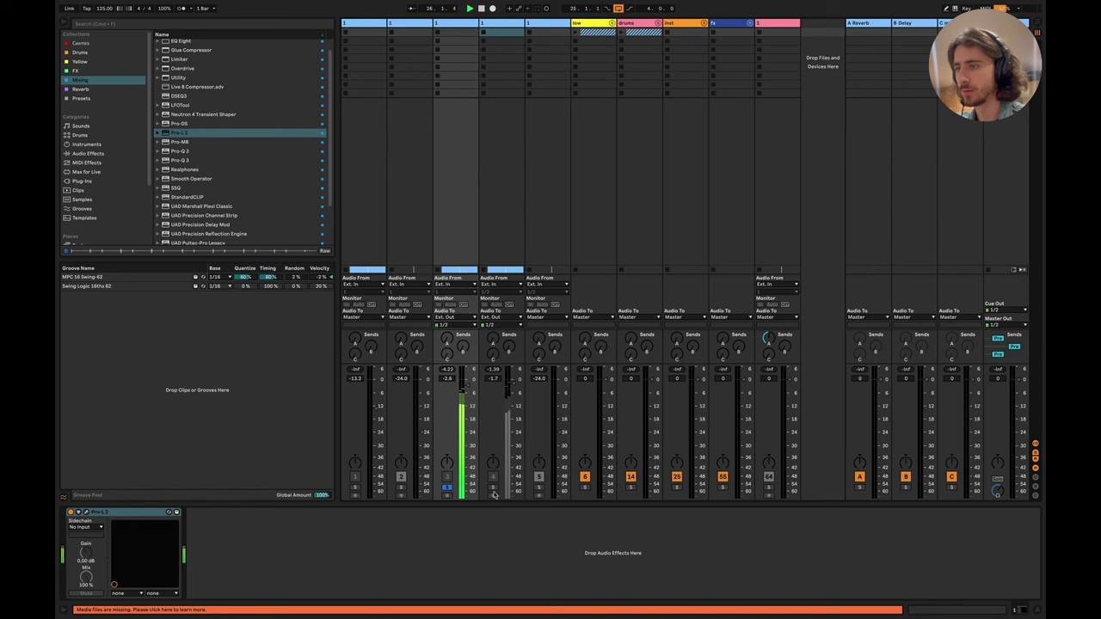
pyautogui.click(494, 495)
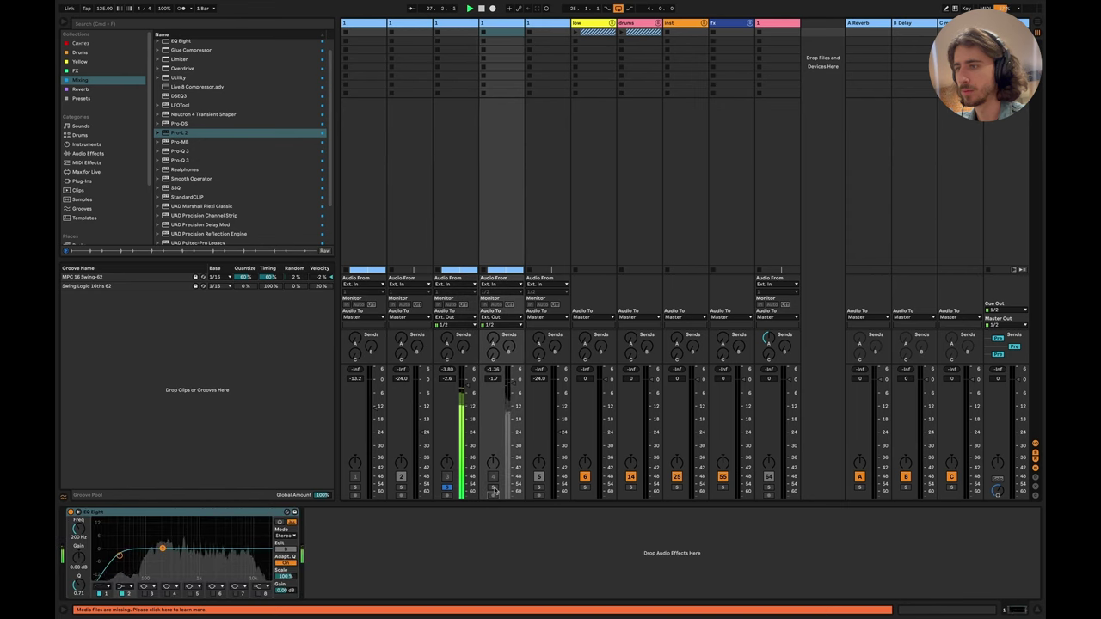
pyautogui.press('Tab')
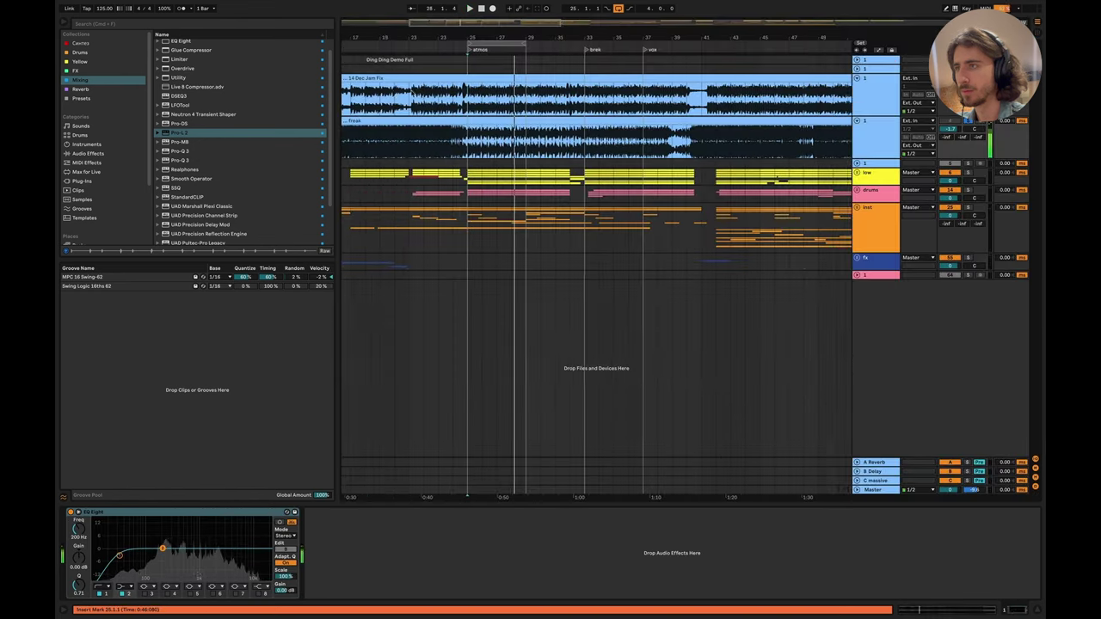
pyautogui.click(432, 146)
pyautogui.press('Tab')
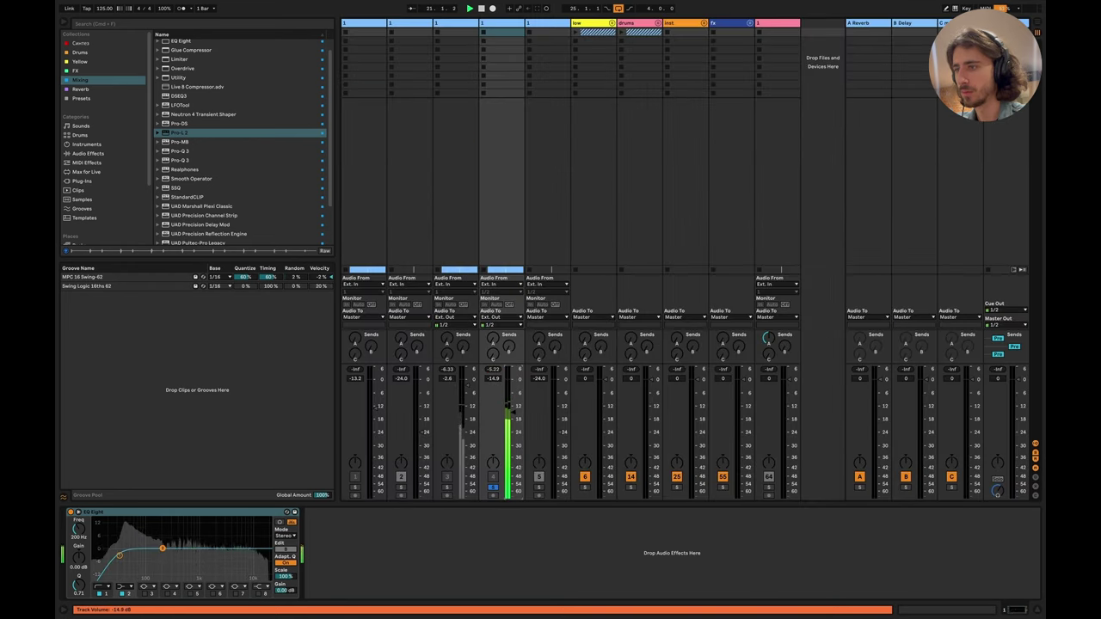
pyautogui.press('Tab')
pyautogui.press('space')
pyautogui.moveTo(533, 122); pyautogui.dragTo(598, 130)
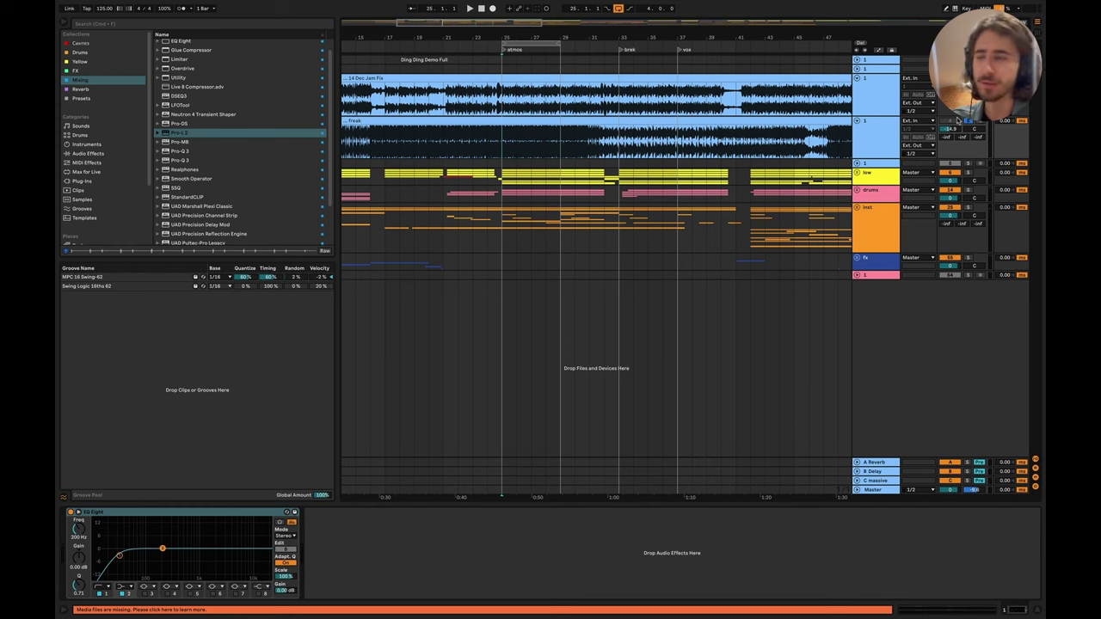
# Step: Switch to Keynote and show the "How to reference the right way" slide, followed by "Referencing techniques"
pyautogui.press('super+Tab')
pyautogui.press('super+Tab')
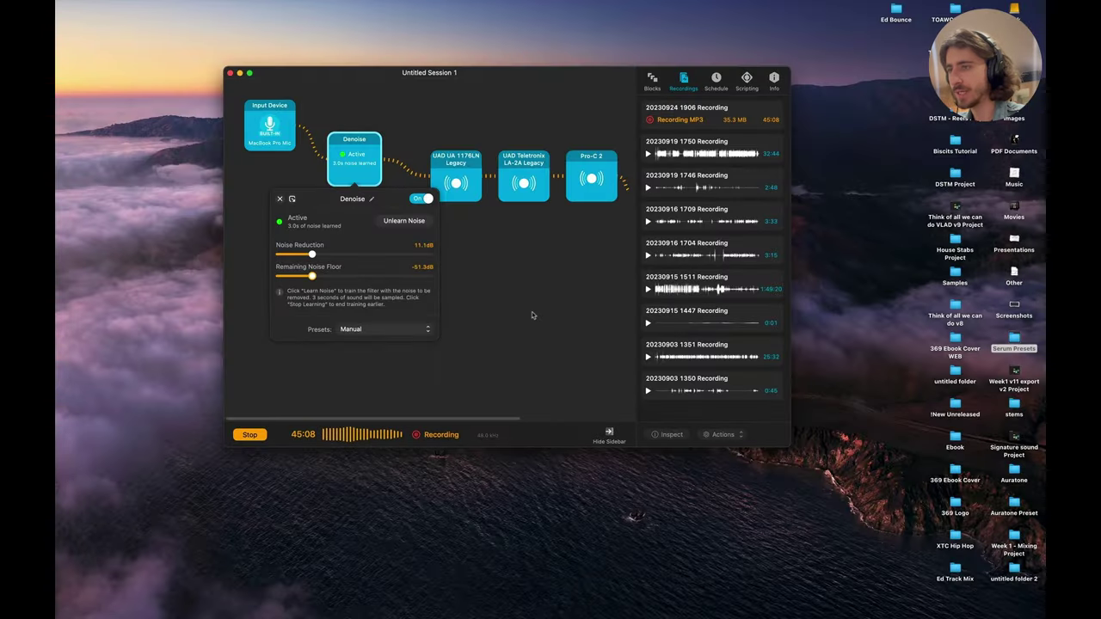
pyautogui.press('super+Tab')
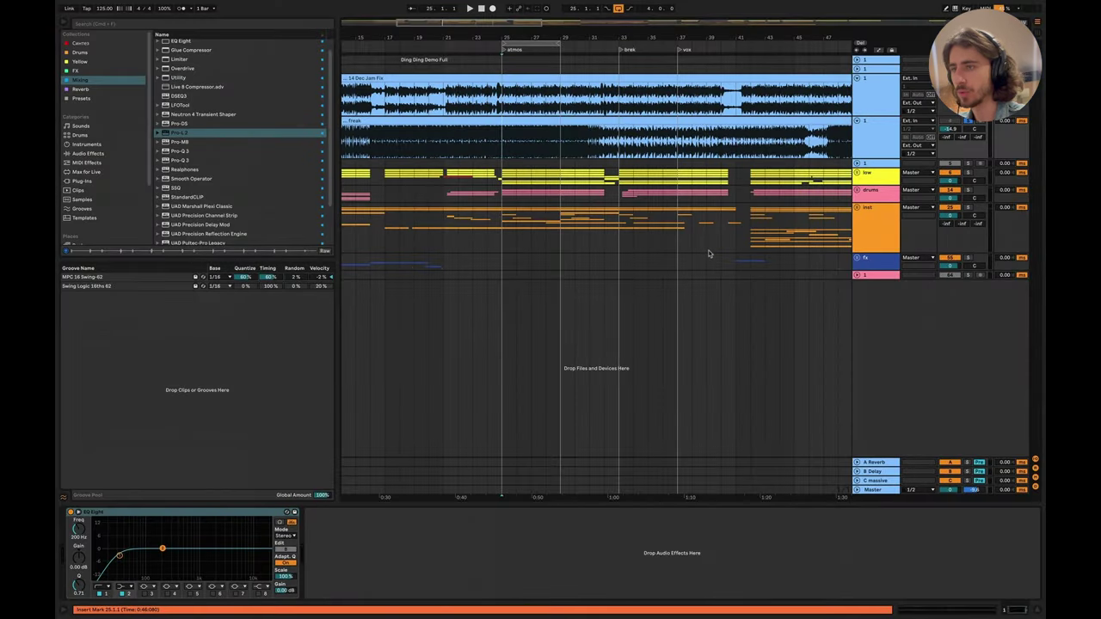
pyautogui.click(790, 608)
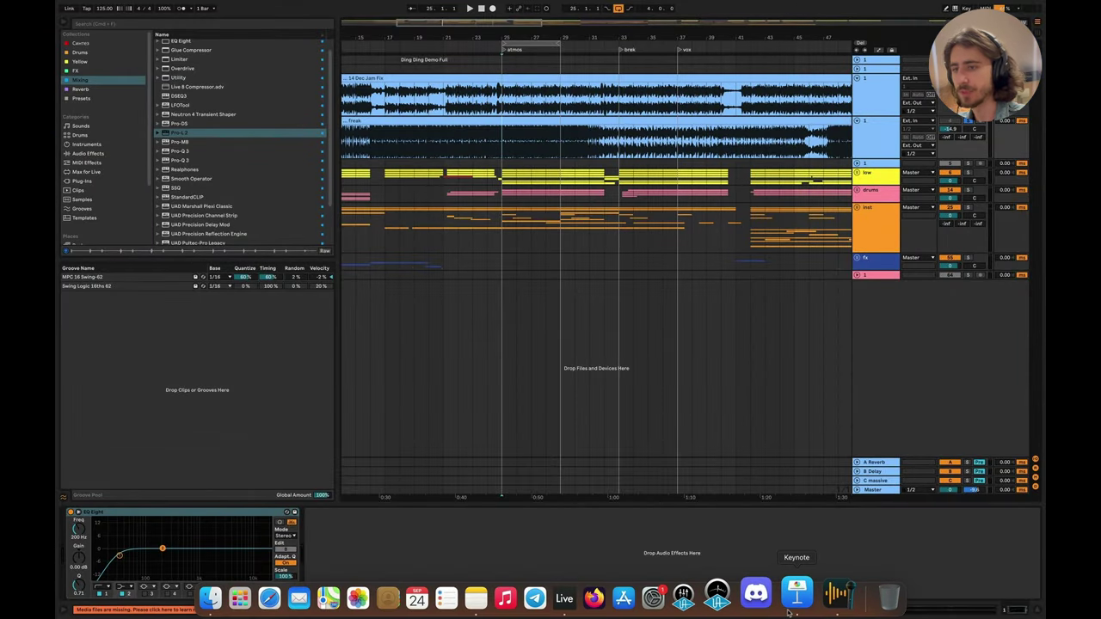
pyautogui.click(102, 577)
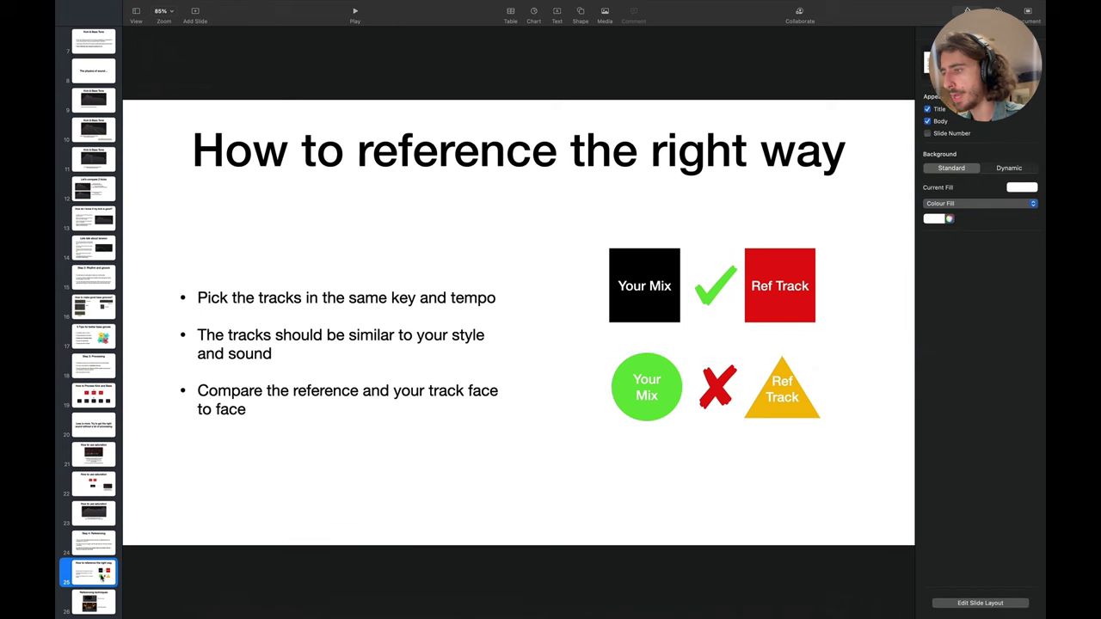
pyautogui.click(102, 603)
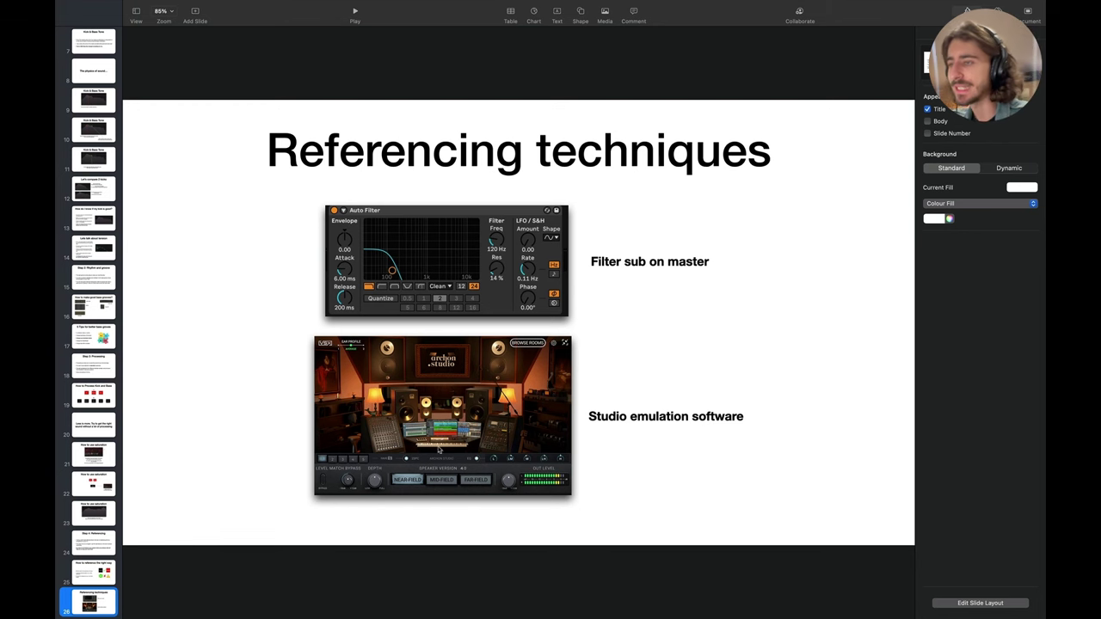
# Step: Switch to Ableton Live and enable the Auto Filter after Realphones on the master, with its cutoff at 200 Hz
pyautogui.press('super+Tab')
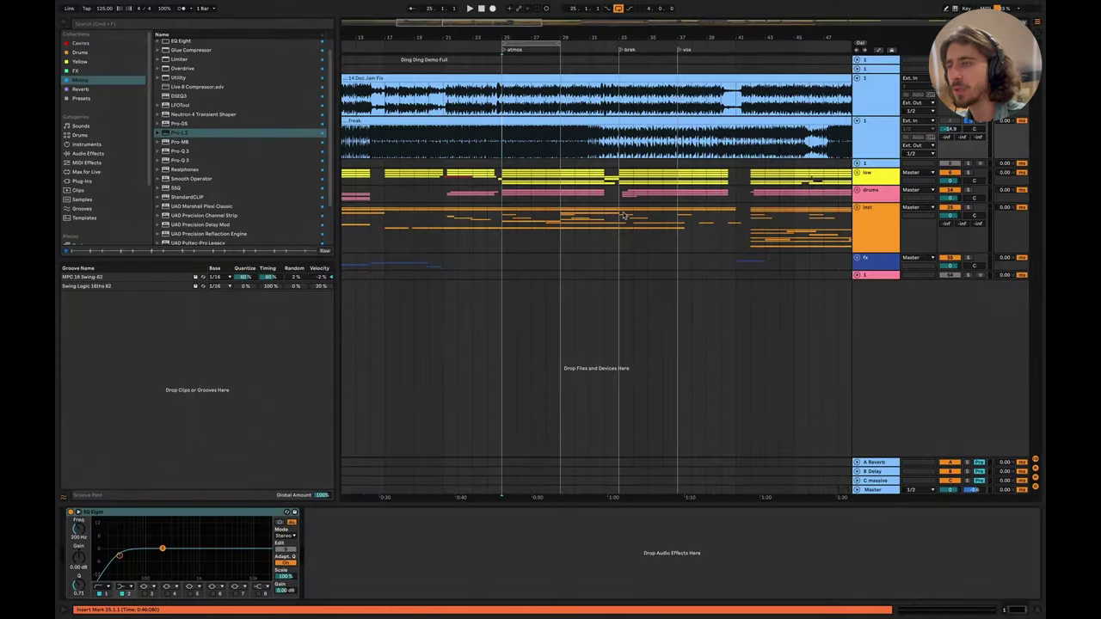
pyautogui.scroll(10, 519, 217)
pyautogui.click(449, 187)
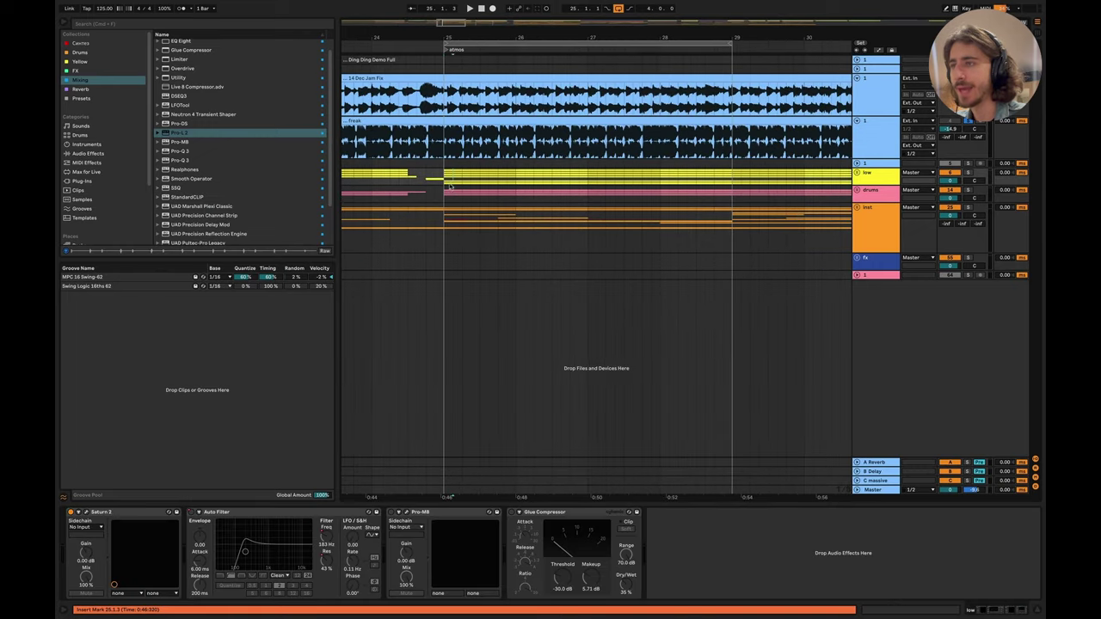
pyautogui.click(895, 490)
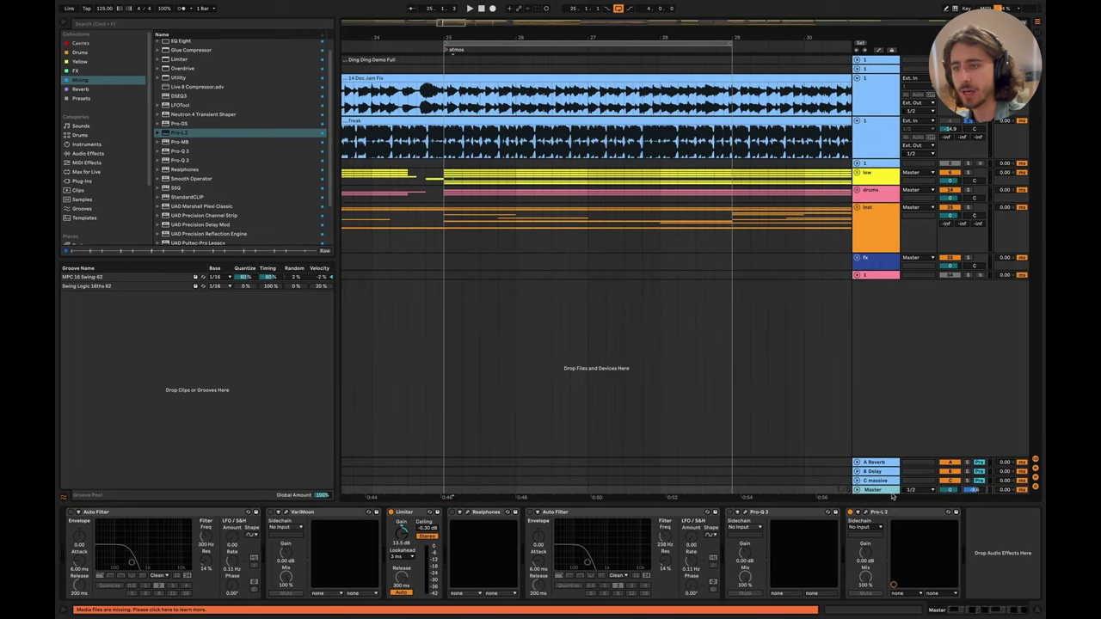
pyautogui.click(533, 513)
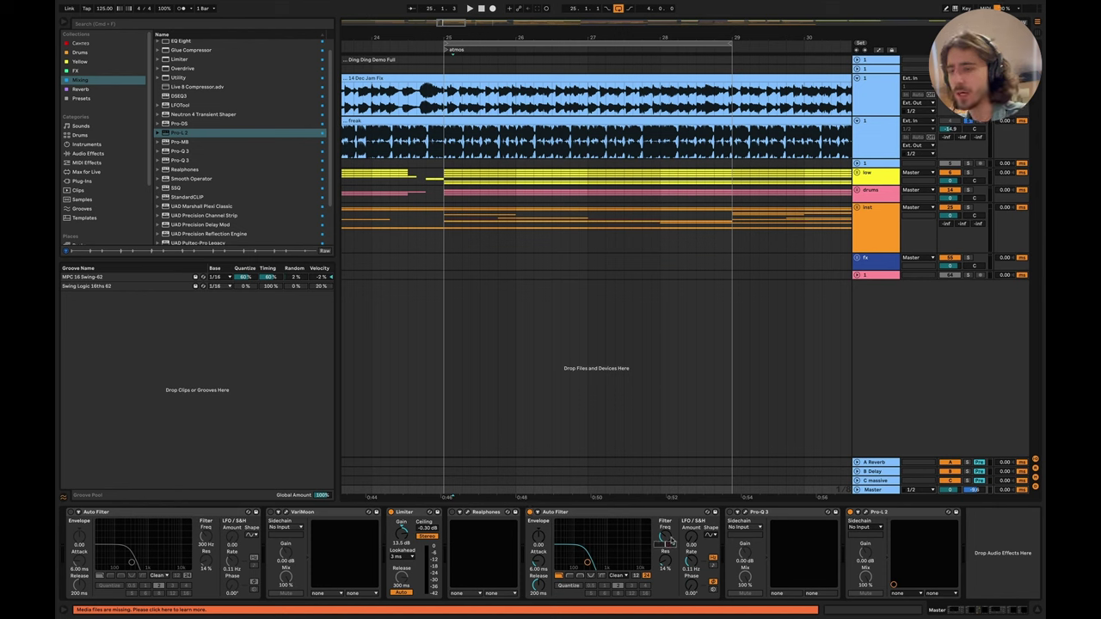
pyautogui.moveTo(673, 542); pyautogui.dragTo(674, 543)
pyautogui.write('200')
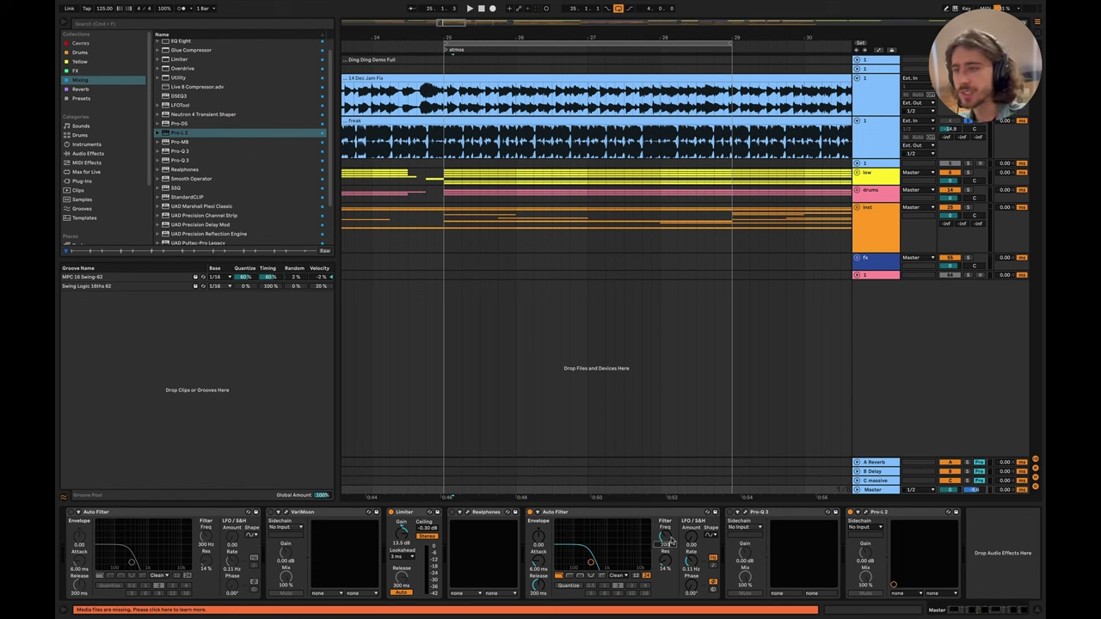
pyautogui.moveTo(673, 542); pyautogui.dragTo(673, 543)
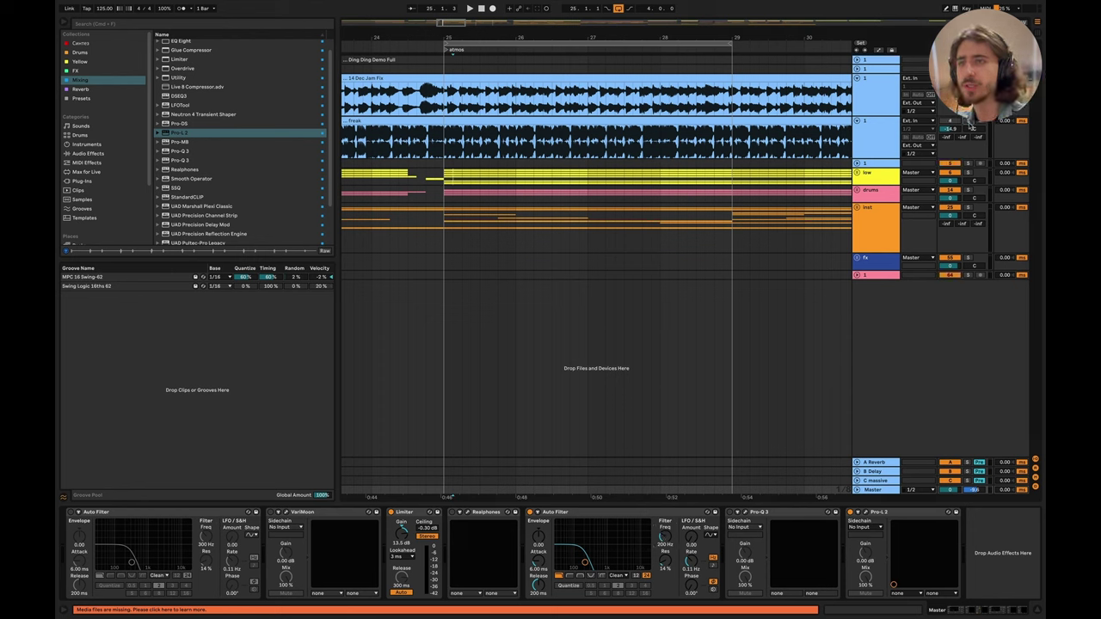
# Step: Play the mix from bar 25 through the master's low-pass filter and stop playback
pyautogui.click(442, 182)
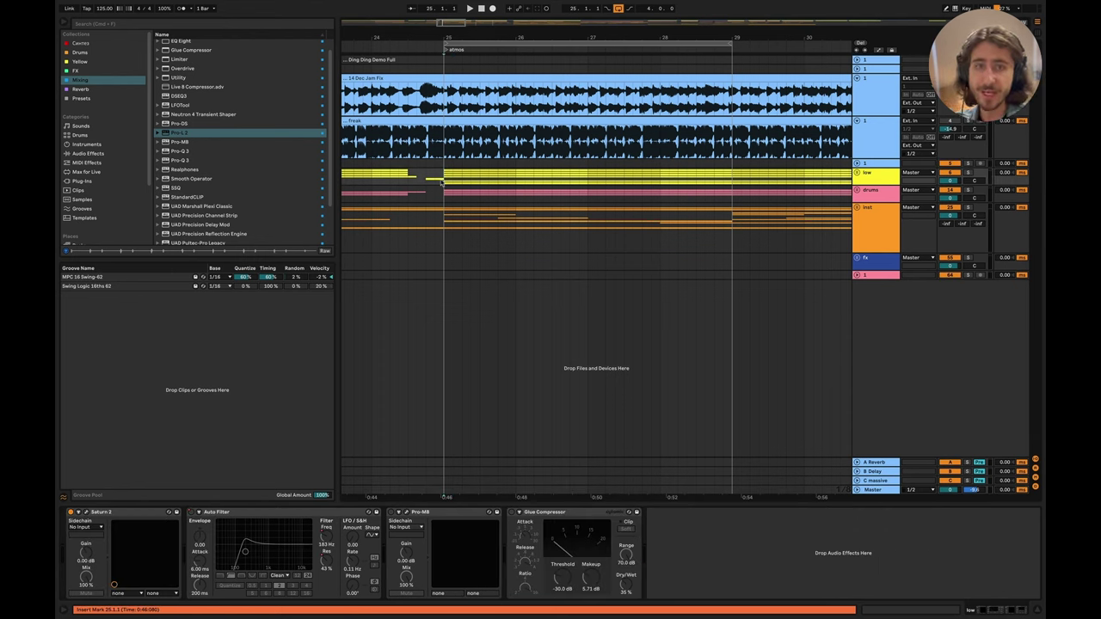
pyautogui.press('space')
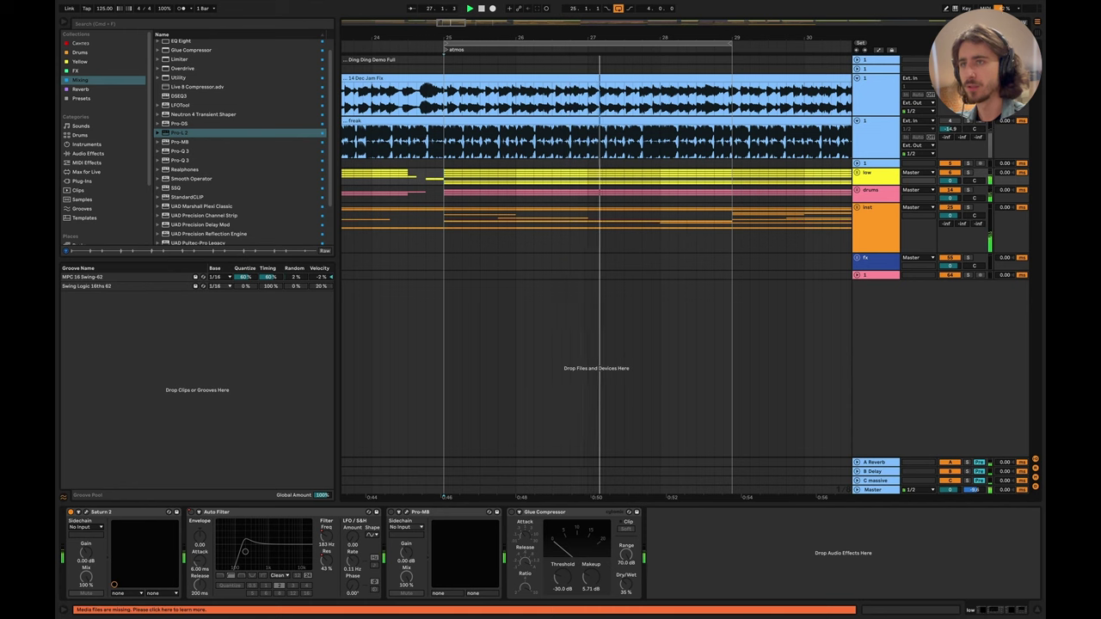
pyautogui.click(875, 489)
pyautogui.press('space')
# Step: Copy the master's Auto Filter onto the 14 Dec Jam Fix track, bypass that track's Pro-L 2, and audition it
pyautogui.click(592, 514)
pyautogui.click(882, 81)
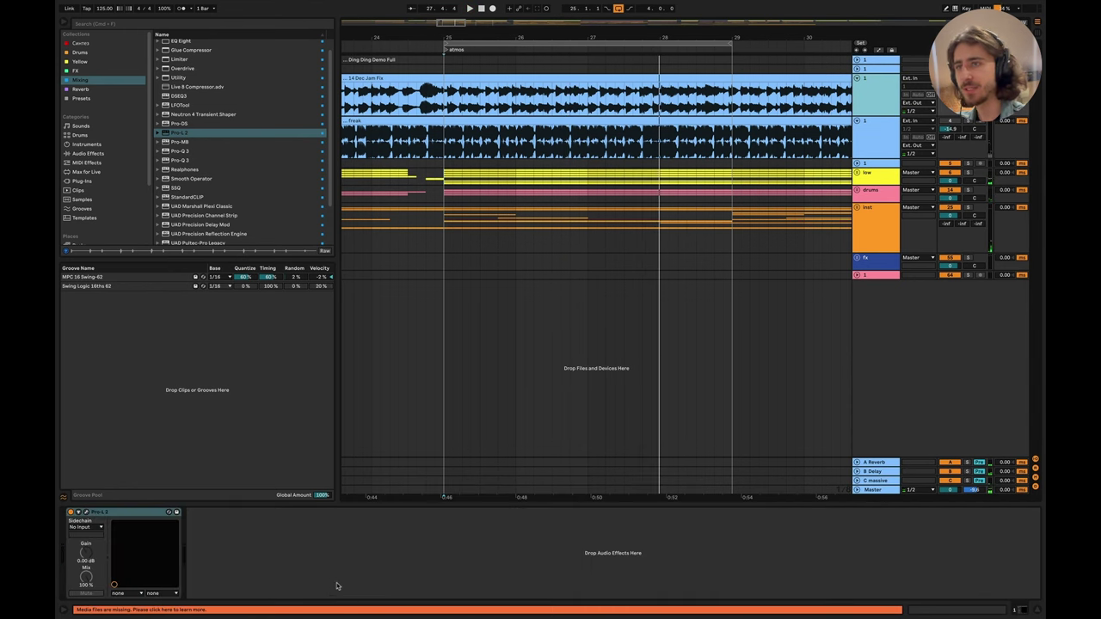
pyautogui.click(335, 584)
pyautogui.hotkey('ctrl', 'z')
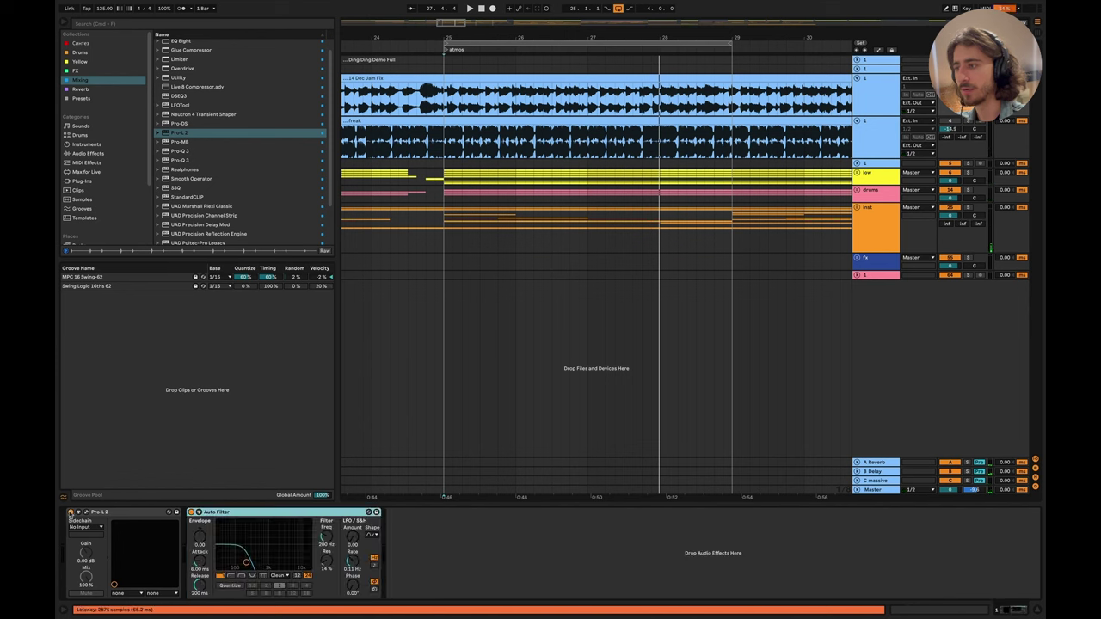
pyautogui.press('space')
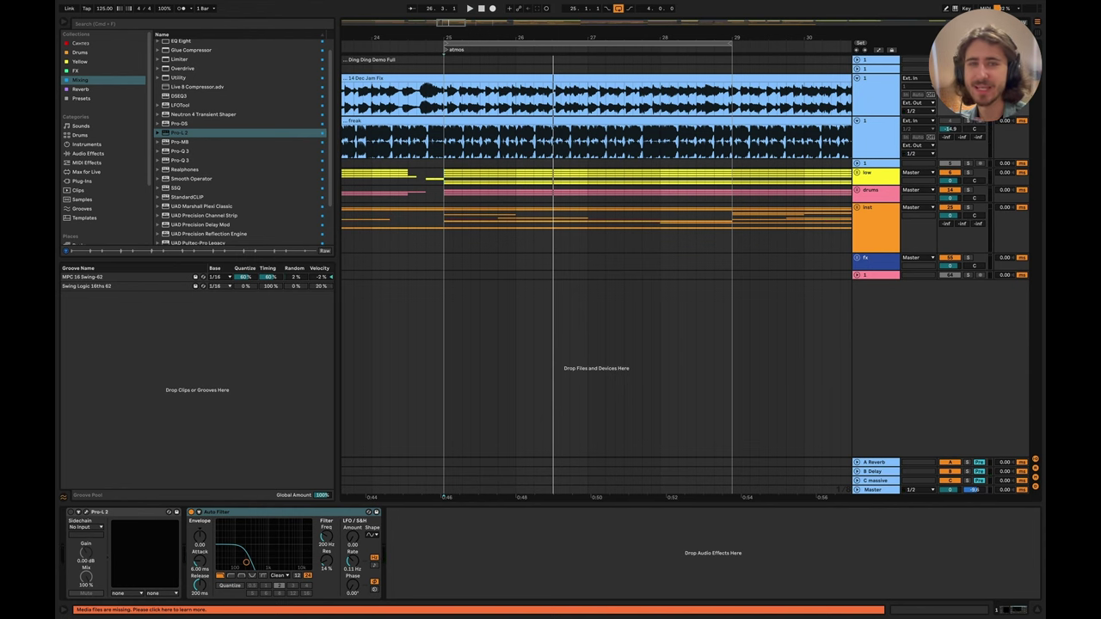
# Step: Copy the Auto Filter from the 14 Dec Jam Fix track to the freak track, after its EQ Eight
pyautogui.click(876, 489)
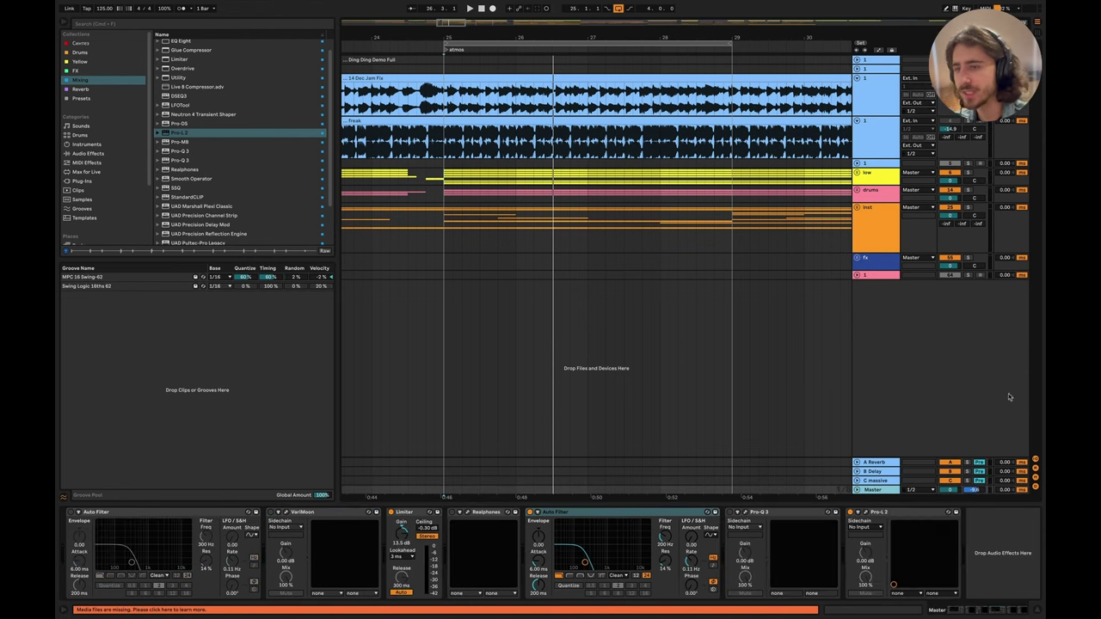
pyautogui.click(893, 75)
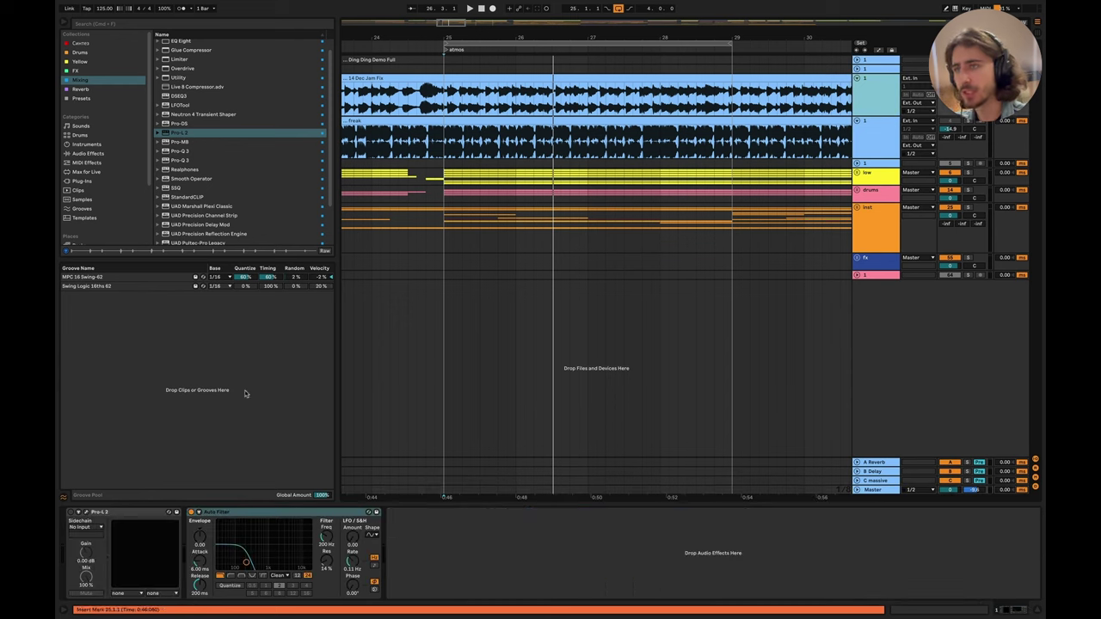
pyautogui.click(244, 511)
pyautogui.click(877, 122)
pyautogui.click(393, 573)
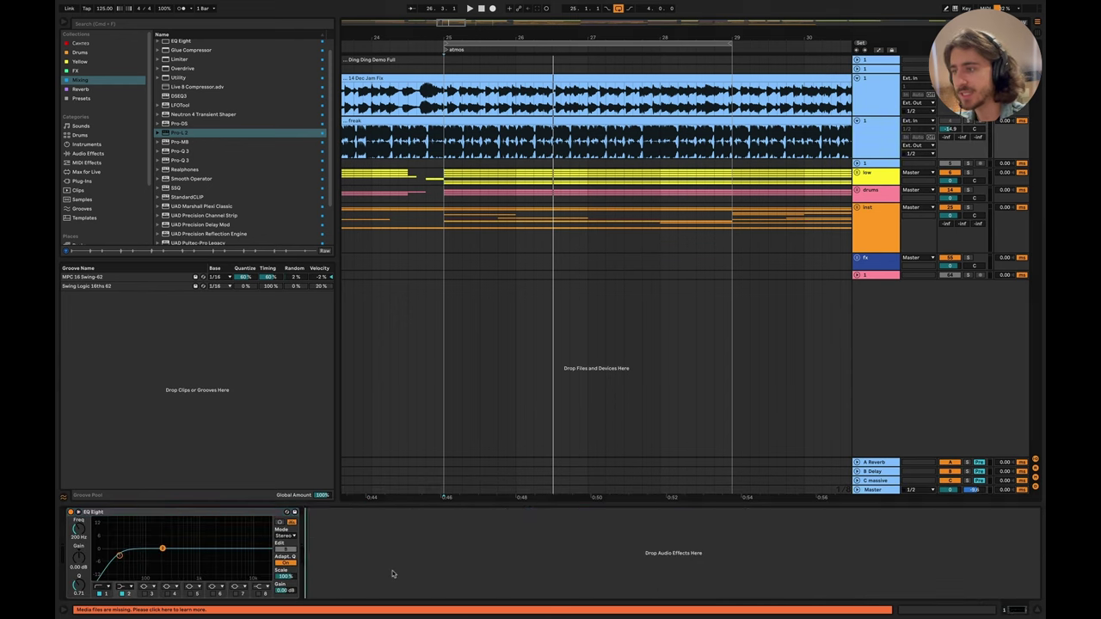
pyautogui.press('super+v')
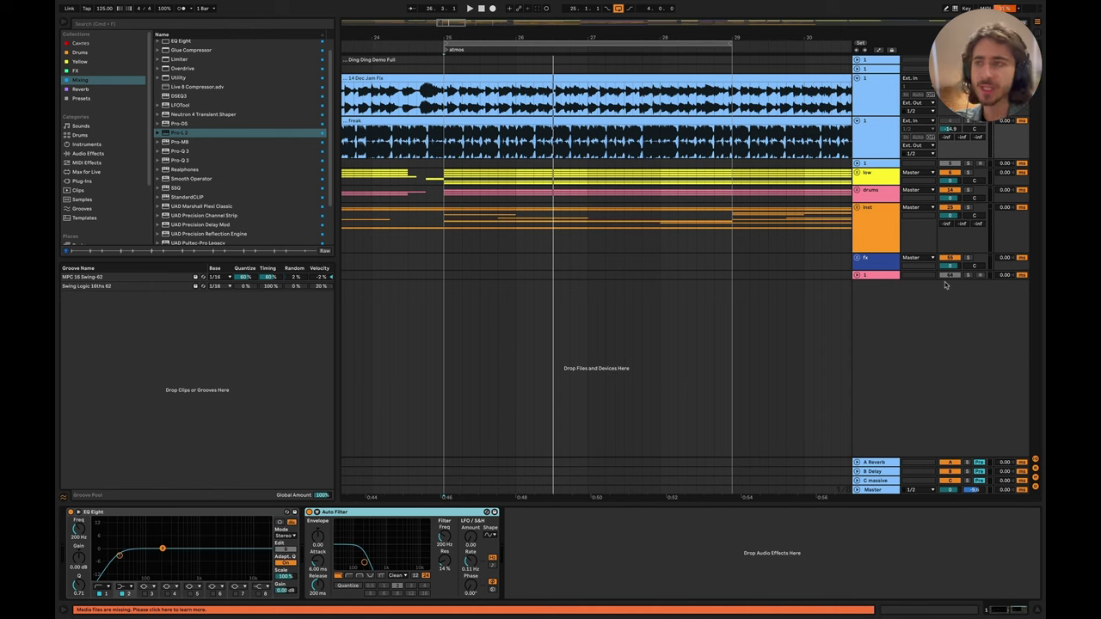
# Step: Play the soloed freak track, set its filter to 192 Hz, raise its volume, and compare it with the mix from bar 25
pyautogui.press('space')
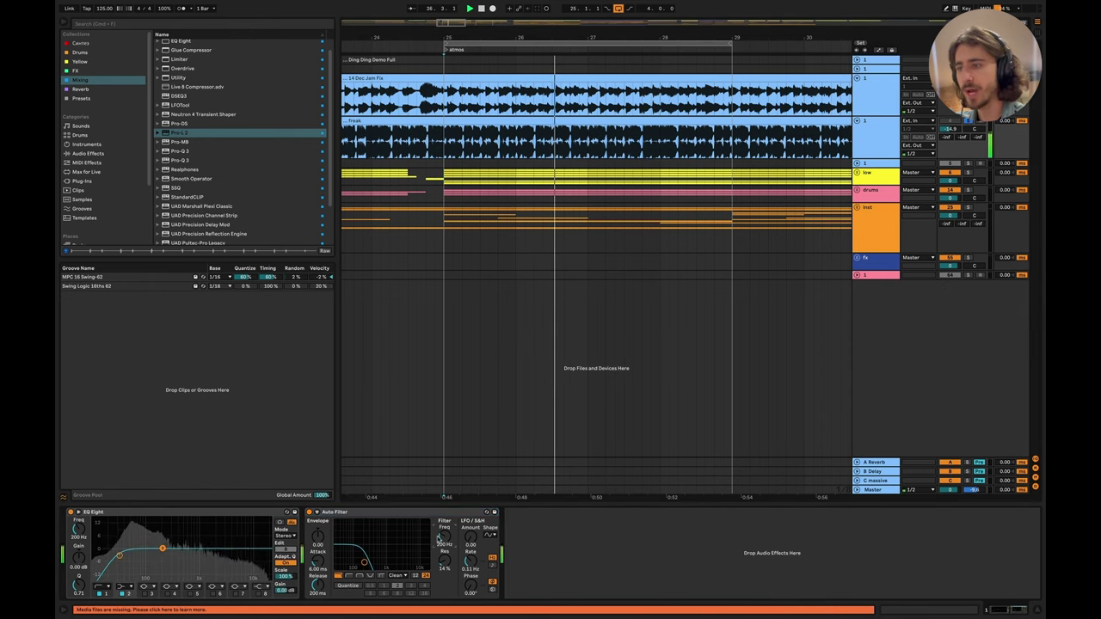
pyautogui.moveTo(438, 539); pyautogui.dragTo(438, 521)
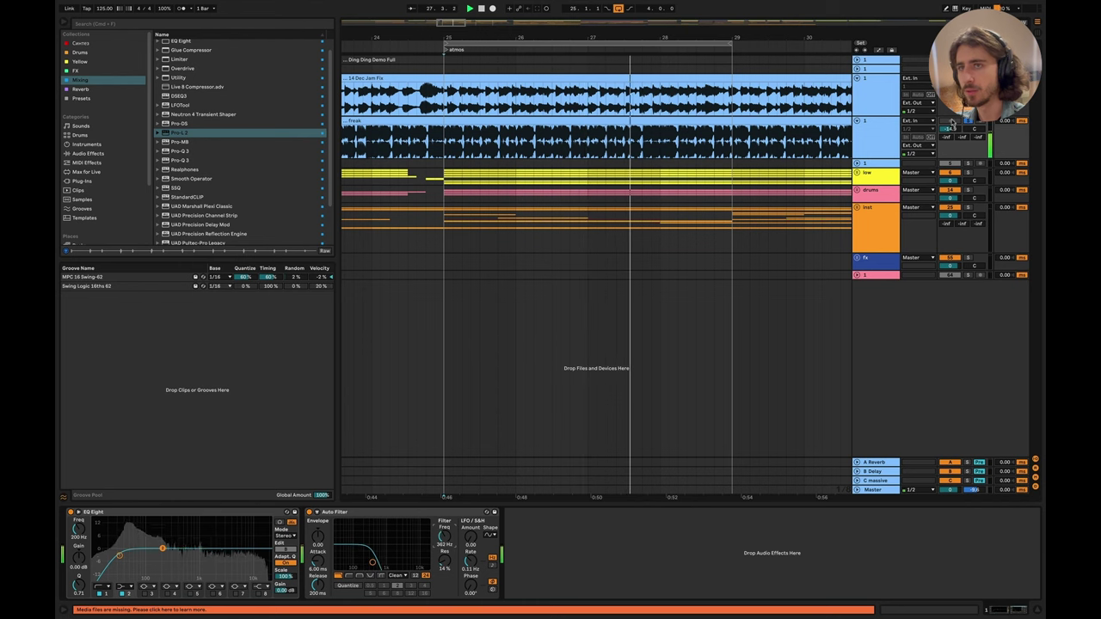
pyautogui.moveTo(952, 159); pyautogui.dragTo(950, 131)
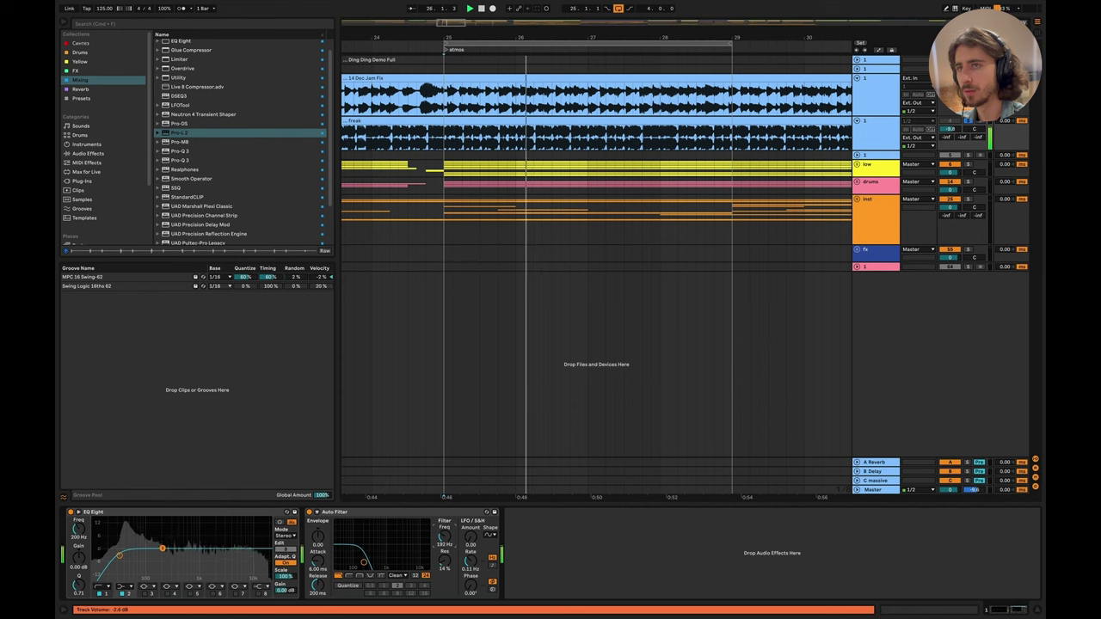
pyautogui.click(446, 184)
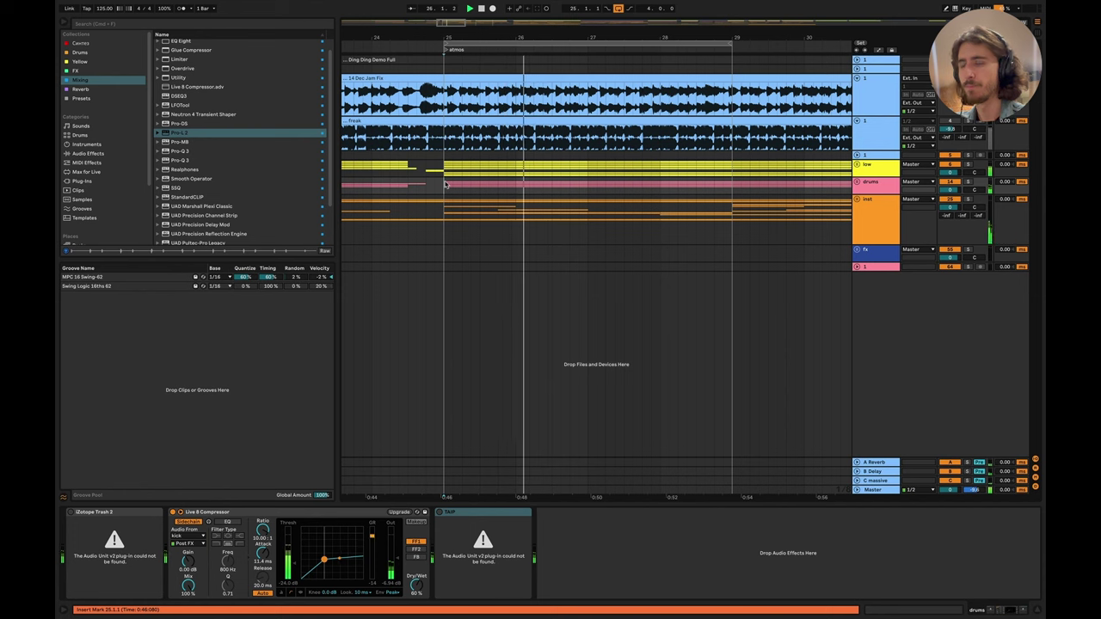
pyautogui.press('space')
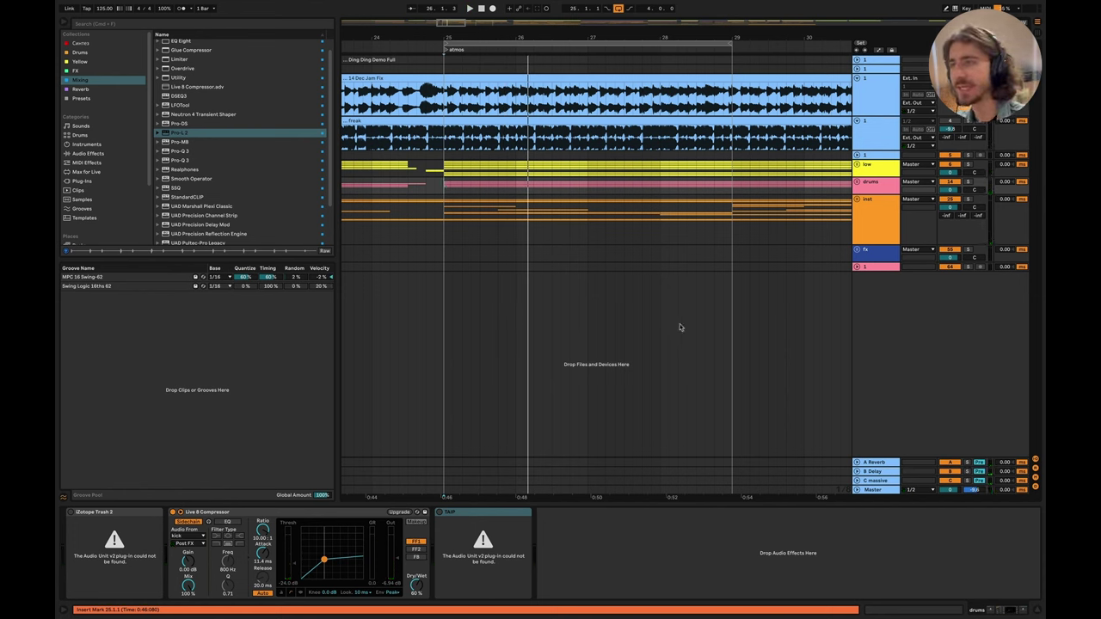
# Step: Audition the mix with the master Auto Filter's cutoff at 102 Hz and 67 Hz, ending at 70.7 Hz, and bypass the filter
pyautogui.click(863, 489)
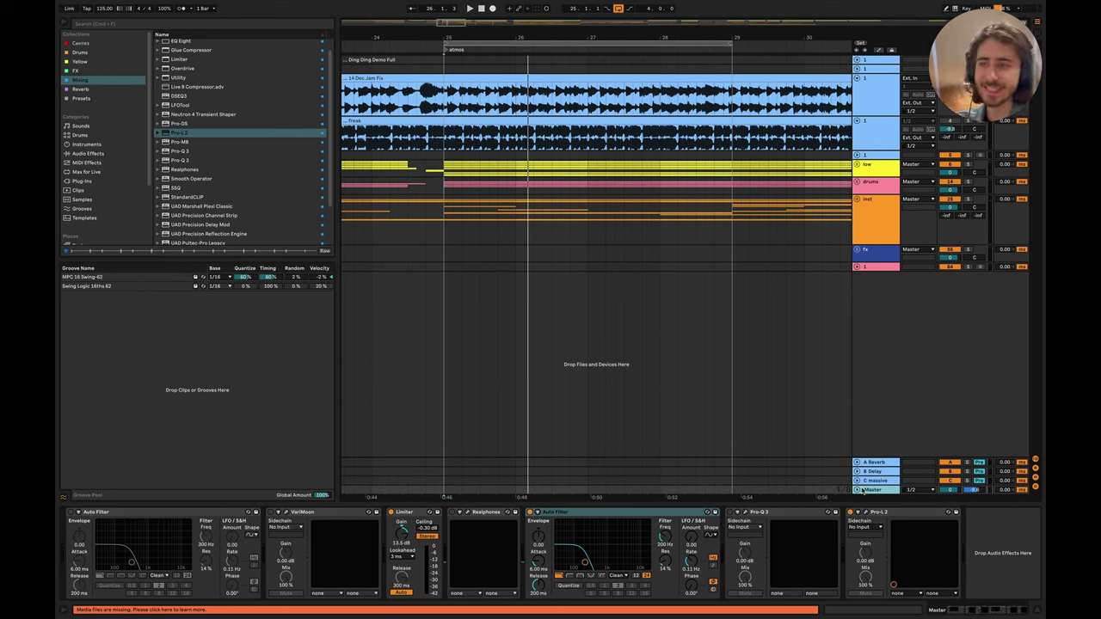
pyautogui.click(533, 520)
pyautogui.moveTo(665, 536); pyautogui.dragTo(666, 520)
pyautogui.moveTo(593, 562); pyautogui.dragTo(576, 563)
pyautogui.press('space')
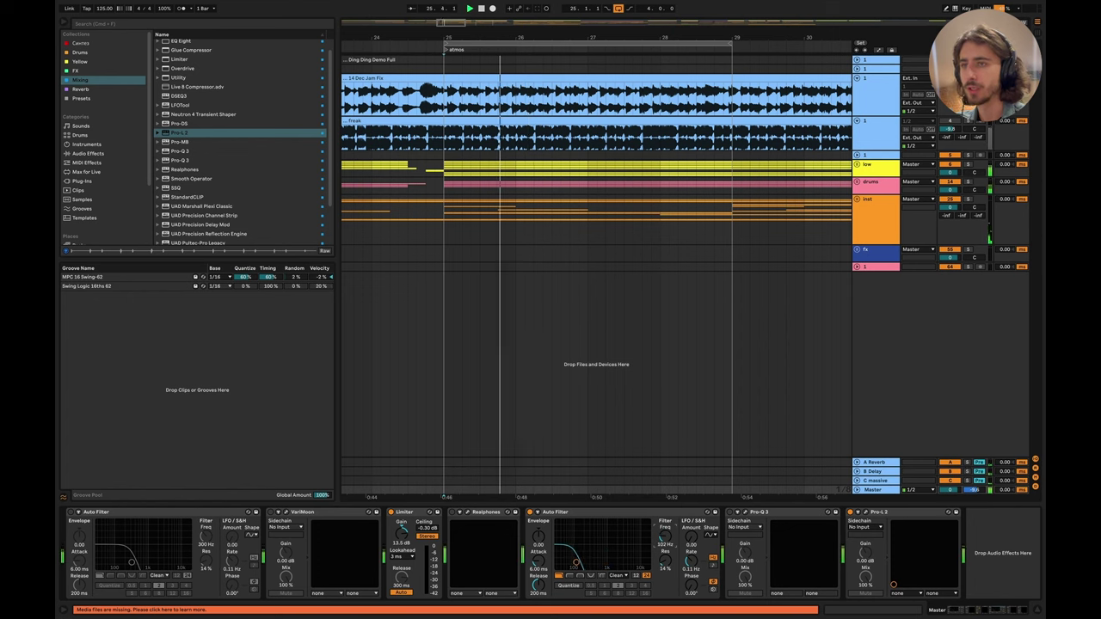
pyautogui.press('space')
pyautogui.press('space')
pyautogui.moveTo(668, 540); pyautogui.dragTo(668, 553)
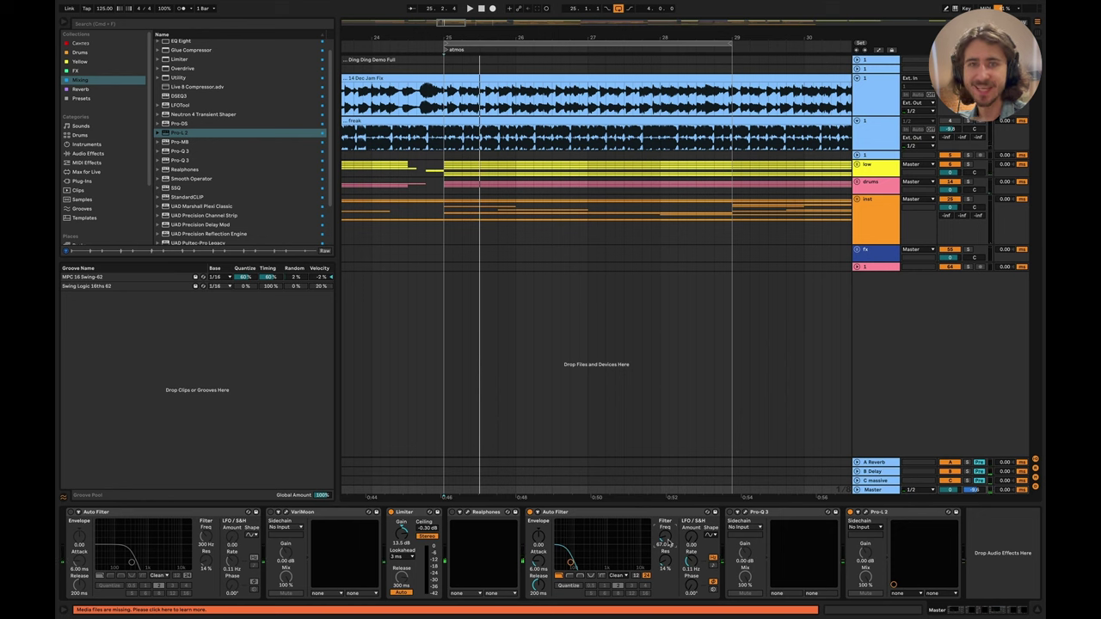
pyautogui.press('space')
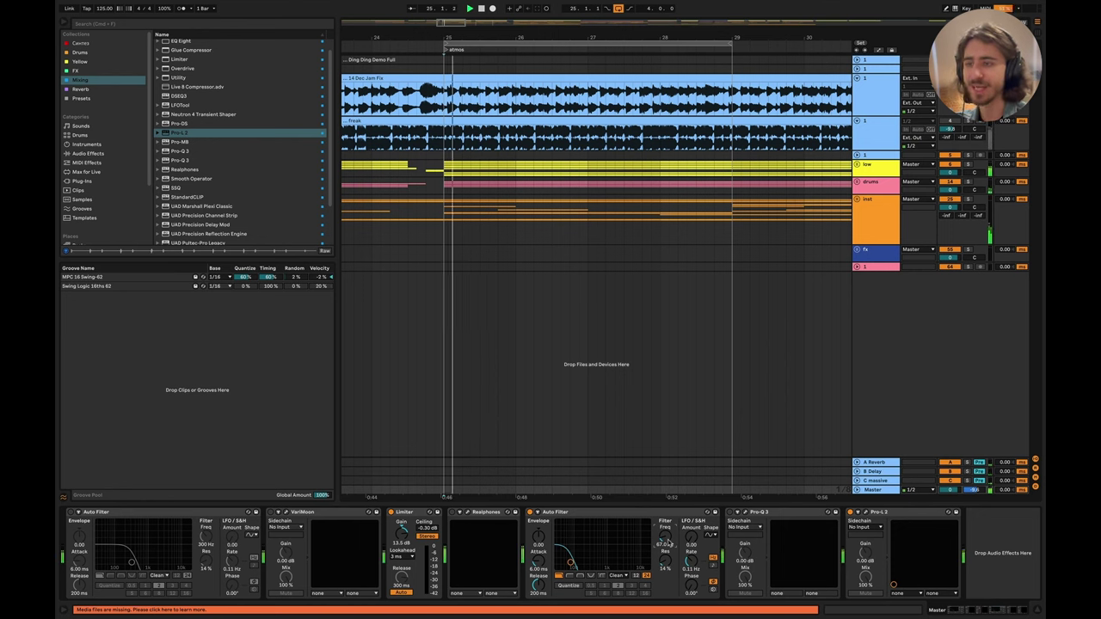
pyautogui.moveTo(668, 541); pyautogui.dragTo(668, 537)
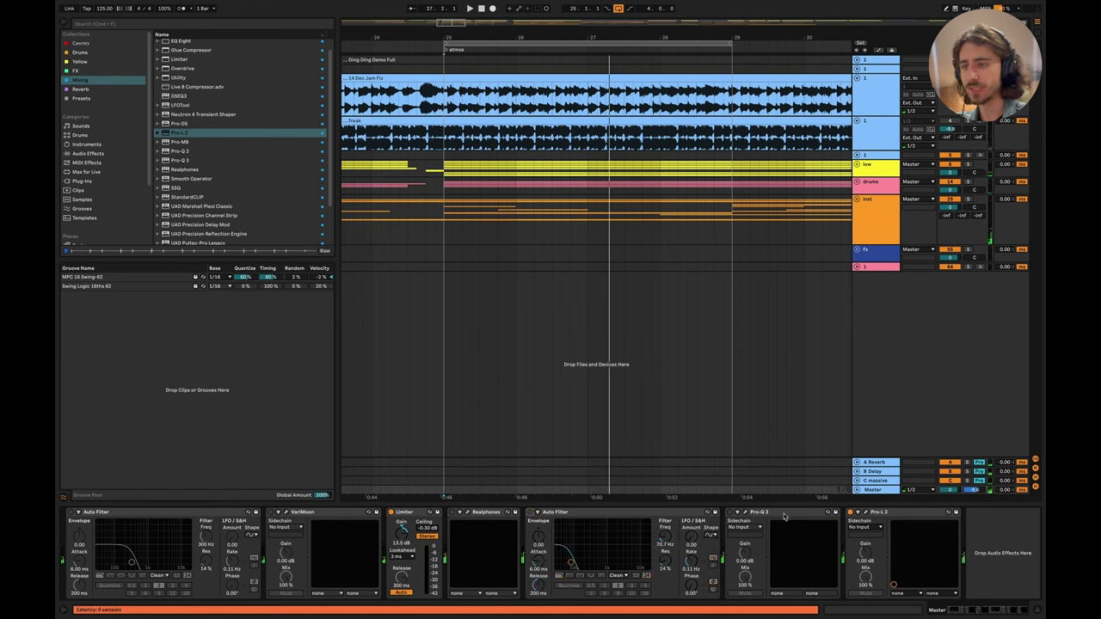
# Step: Bypass Pro-L 2 on the master, enable Realphones, and open its window clear of the devices
pyautogui.click(850, 513)
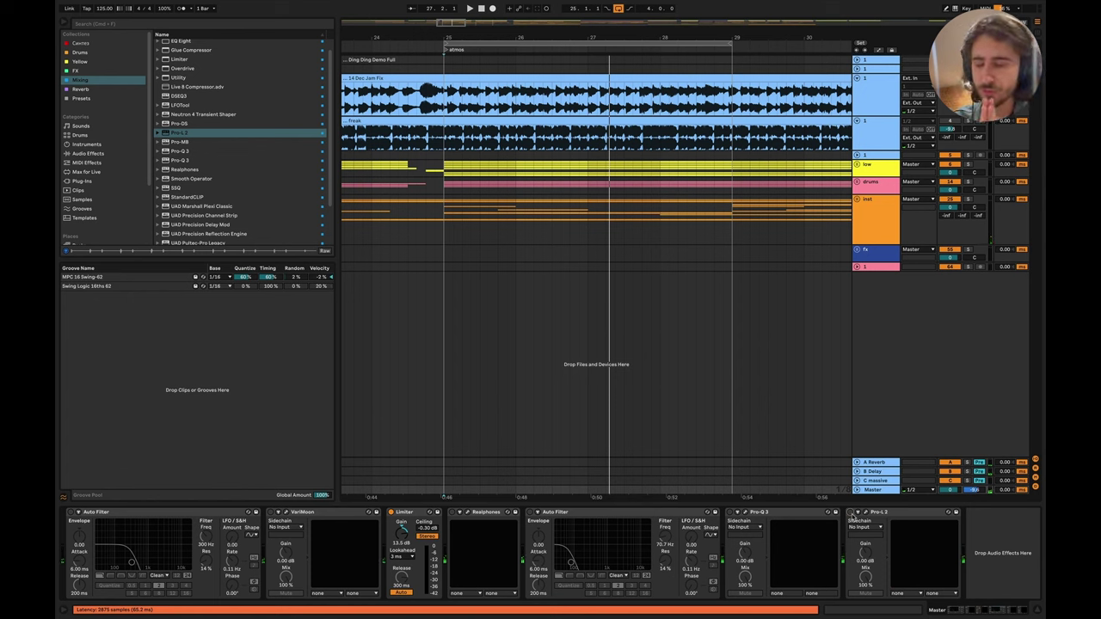
pyautogui.click(452, 512)
pyautogui.click(461, 512)
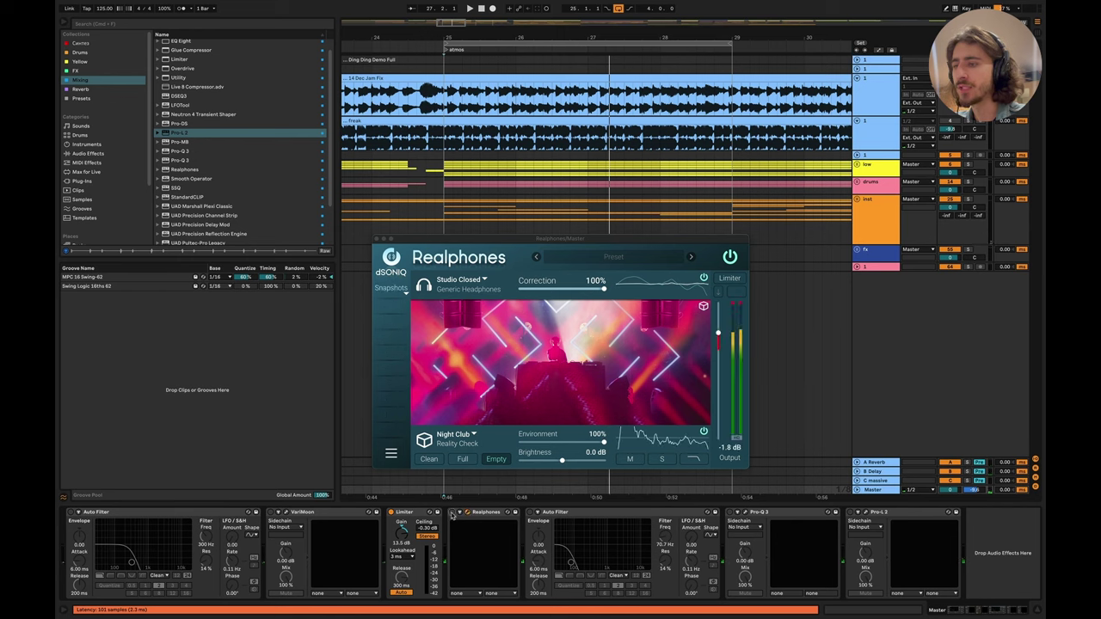
pyautogui.moveTo(544, 248); pyautogui.dragTo(607, 248)
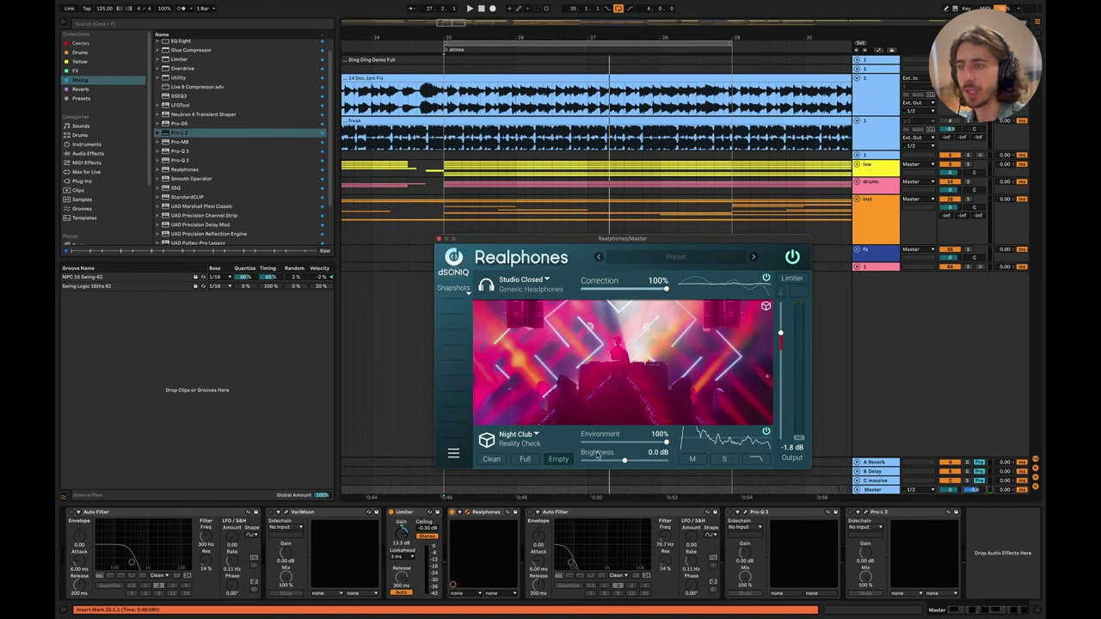
# Step: Play the mix through the Realphones Night Club environment and lower its output to -7.5 dB
pyautogui.press('space')
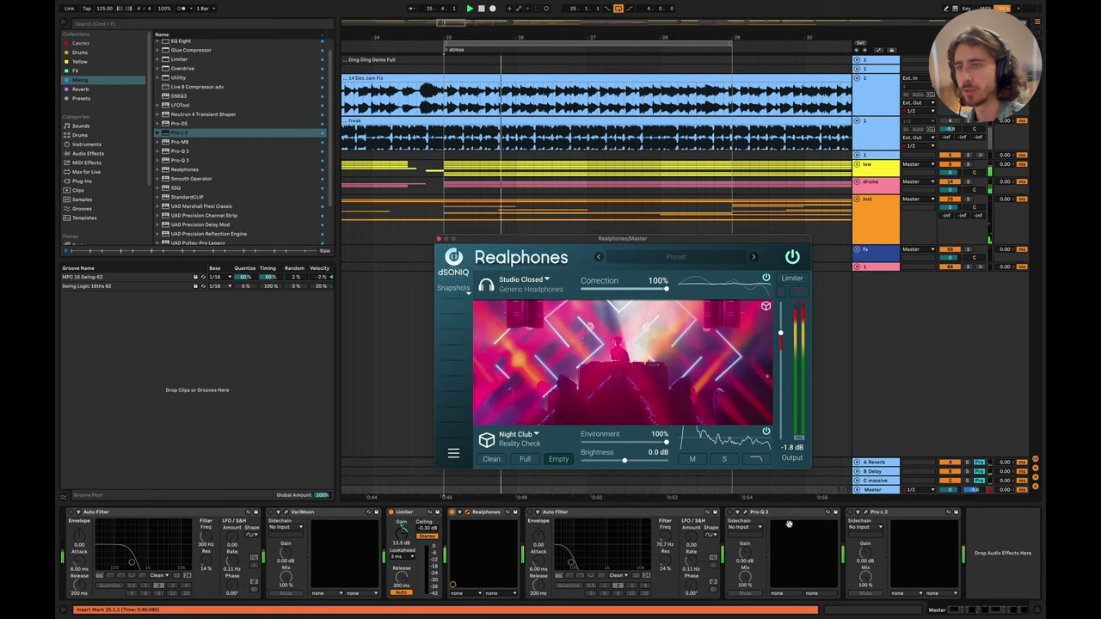
pyautogui.press('space')
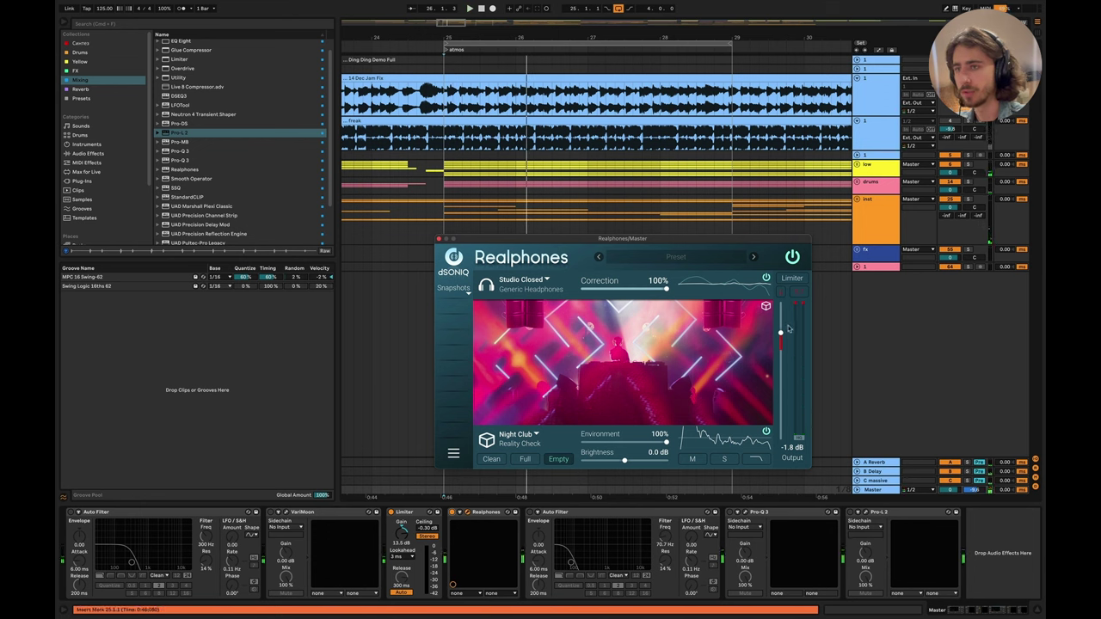
pyautogui.press('space')
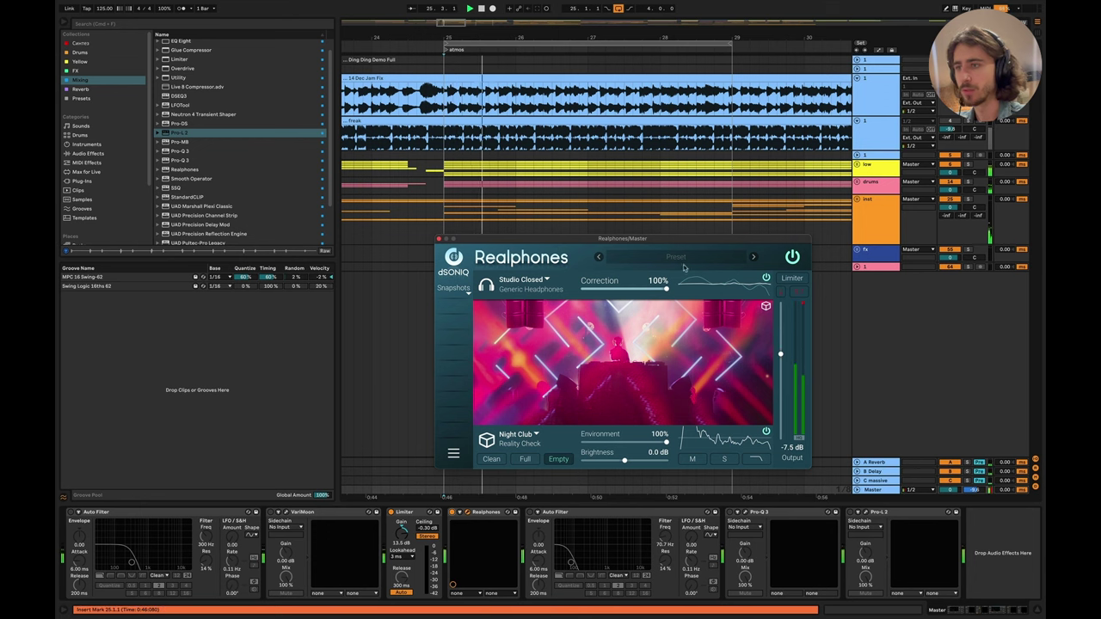
# Step: Expand the inst group, solo the piano track together with low and drums, and audition them through Realphones
pyautogui.click(857, 199)
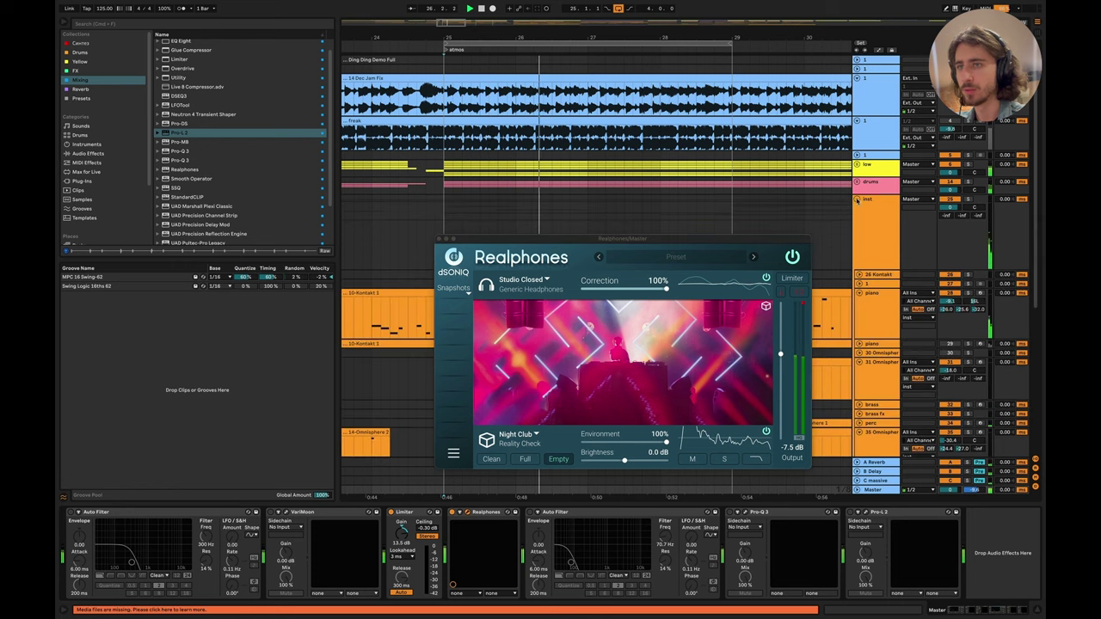
pyautogui.click(968, 292)
pyautogui.press('space')
pyautogui.press('space')
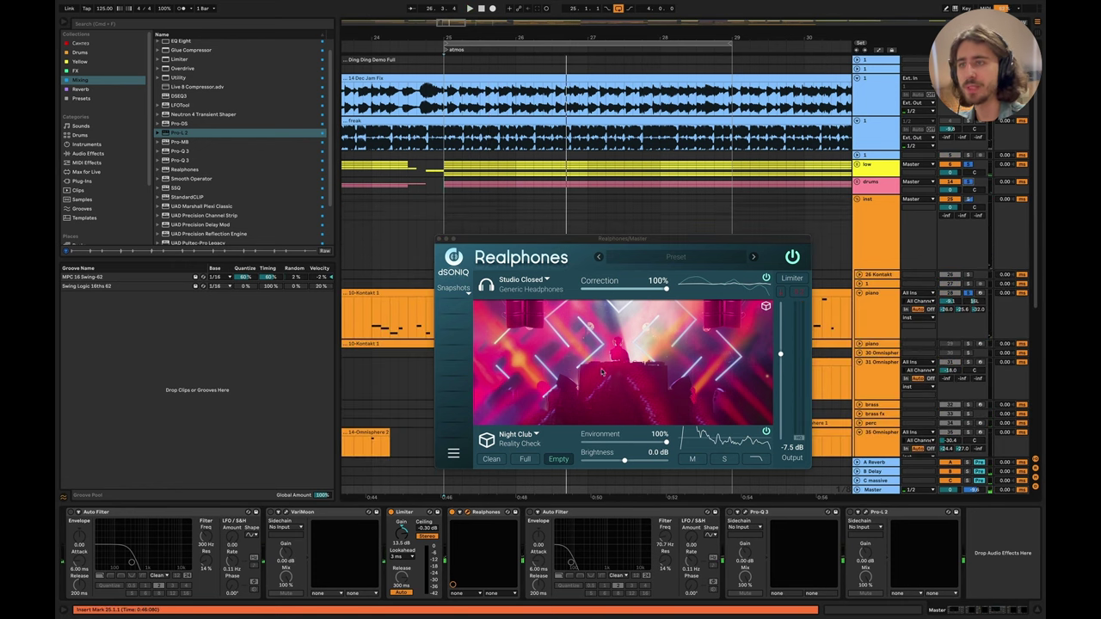
# Step: Switch the Realphones environment from Night Club to Modern Car and audition the soloed tracks through it
pyautogui.click(551, 283)
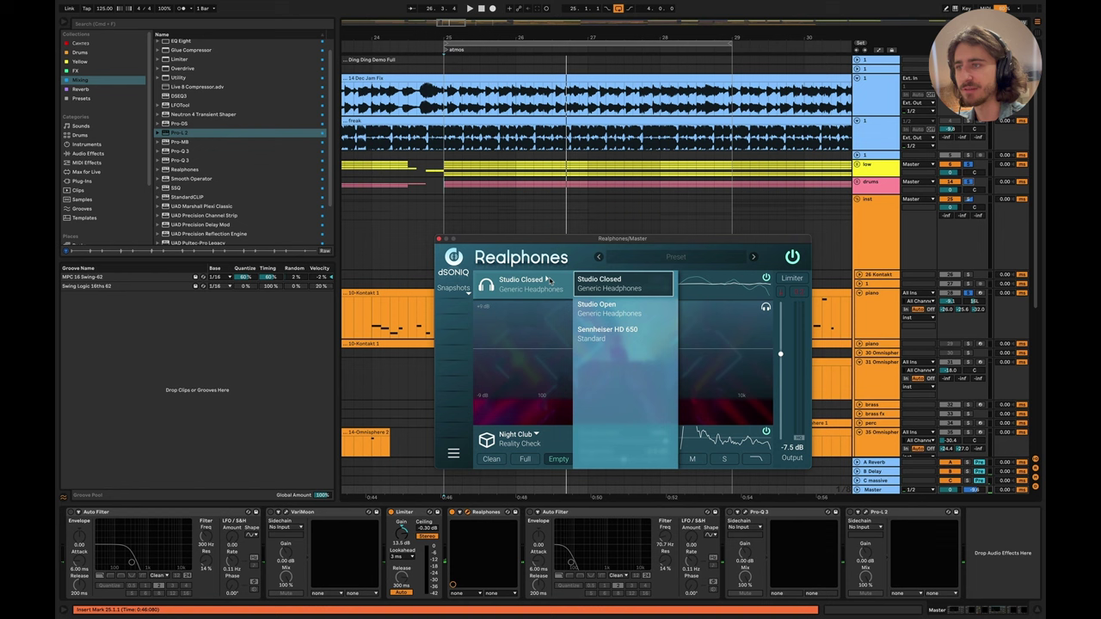
pyautogui.click(519, 441)
pyautogui.click(520, 439)
pyautogui.click(518, 439)
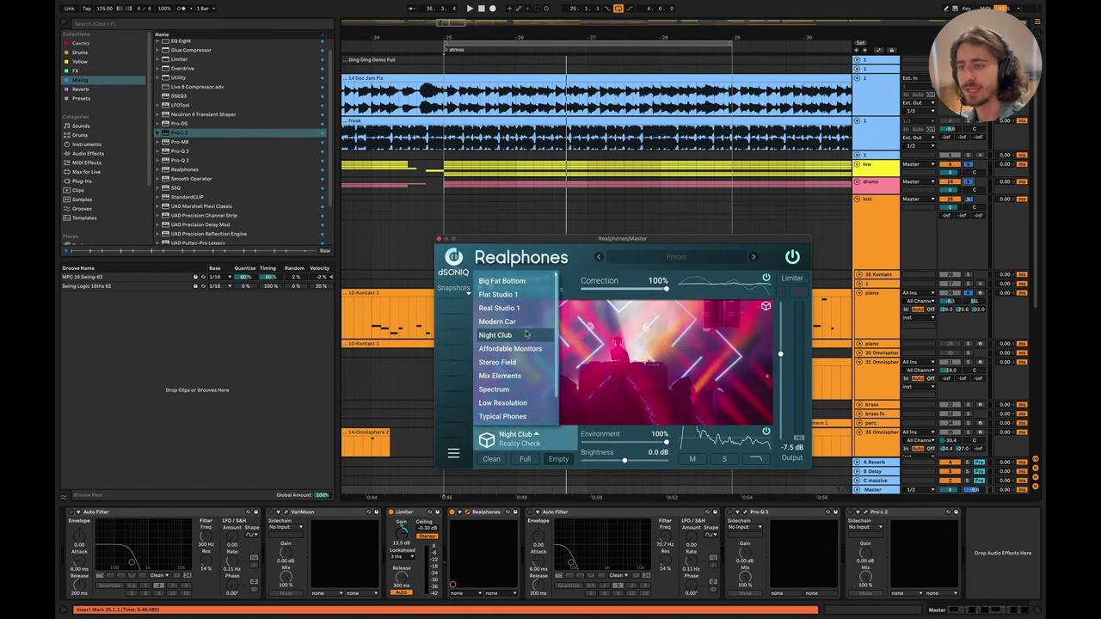
pyautogui.click(512, 321)
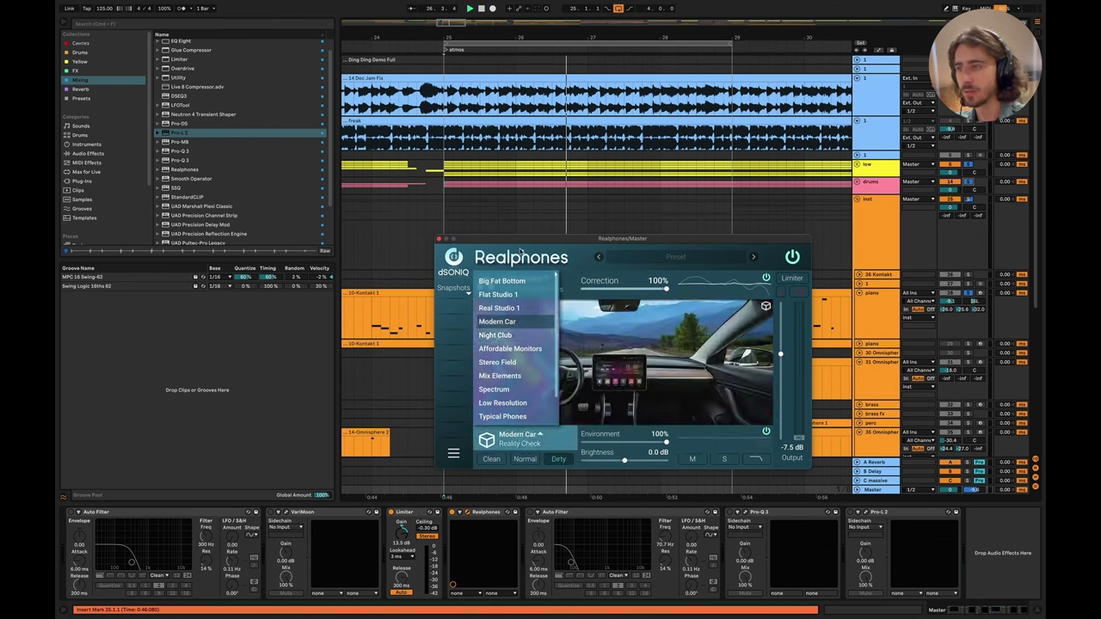
pyautogui.press('space')
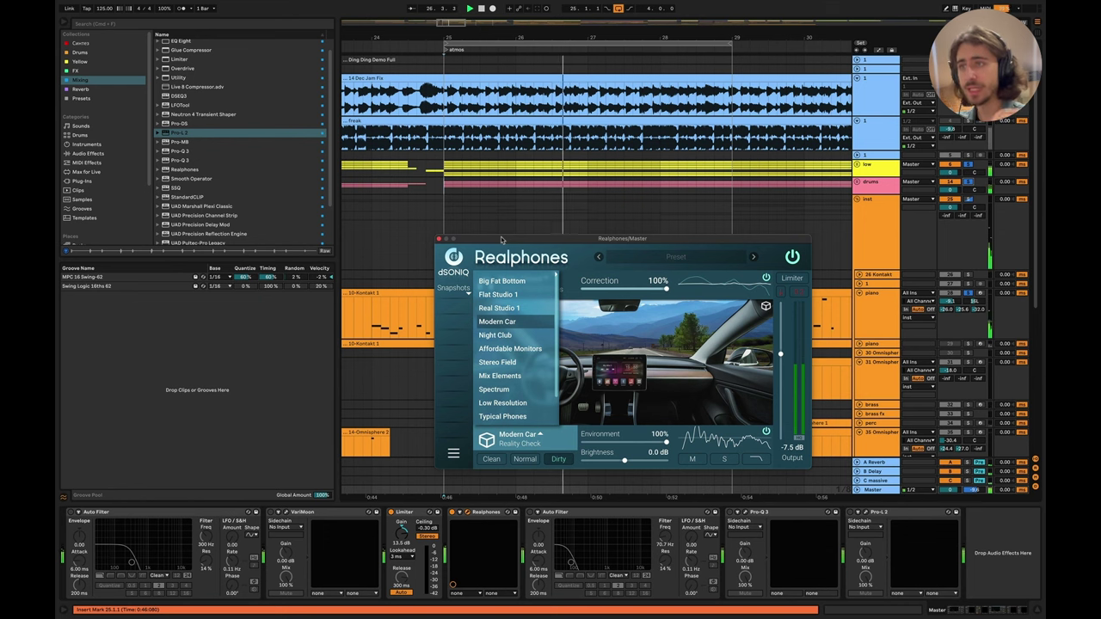
pyautogui.press('space')
pyautogui.press('space')
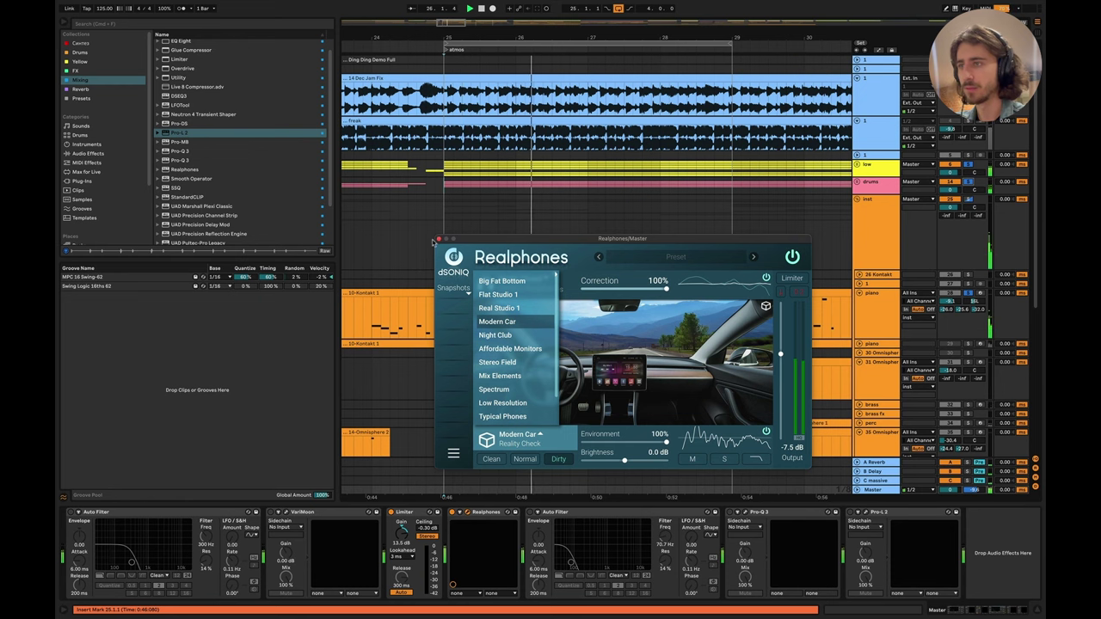
pyautogui.click(438, 241)
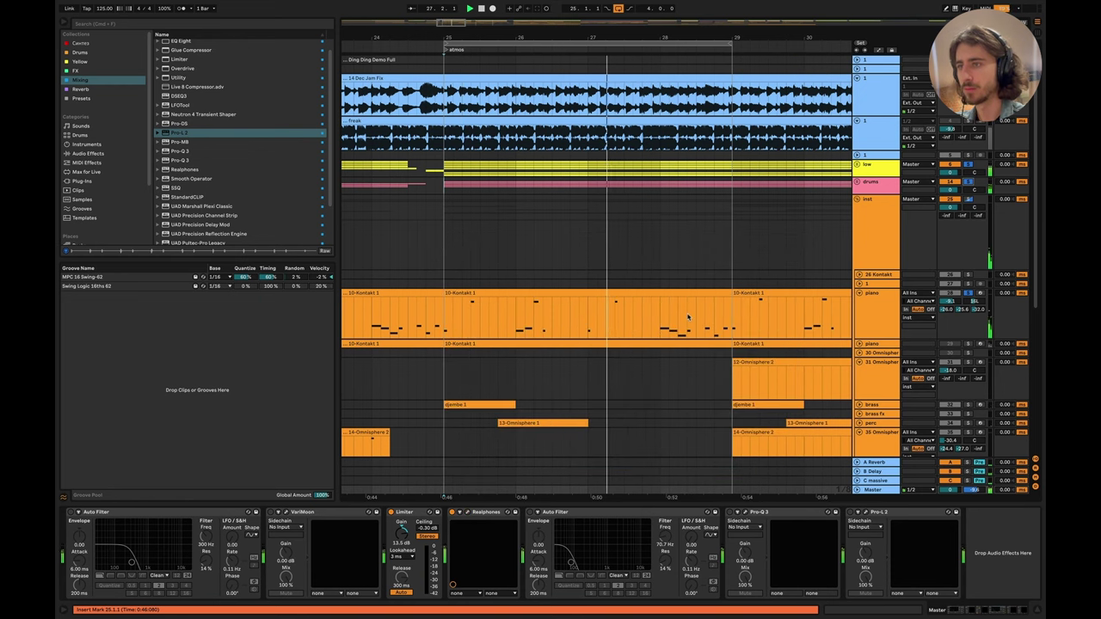
pyautogui.click(468, 514)
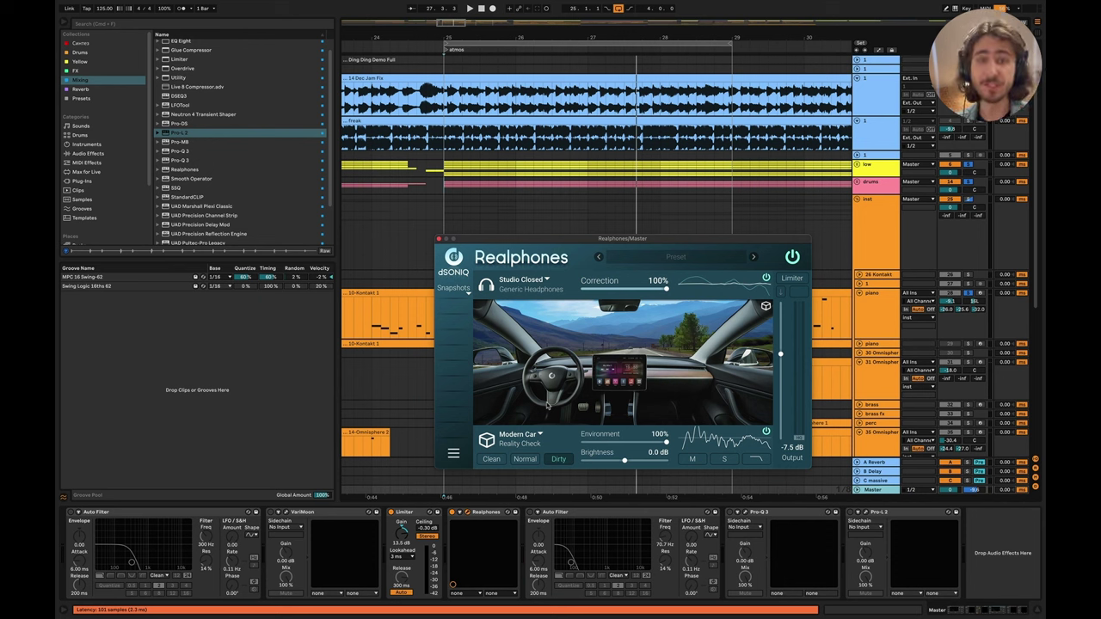
# Step: Audition the soloed tracks through the Realphones Real Studio 1 environment, and bypass Realphones on the master
pyautogui.click(530, 437)
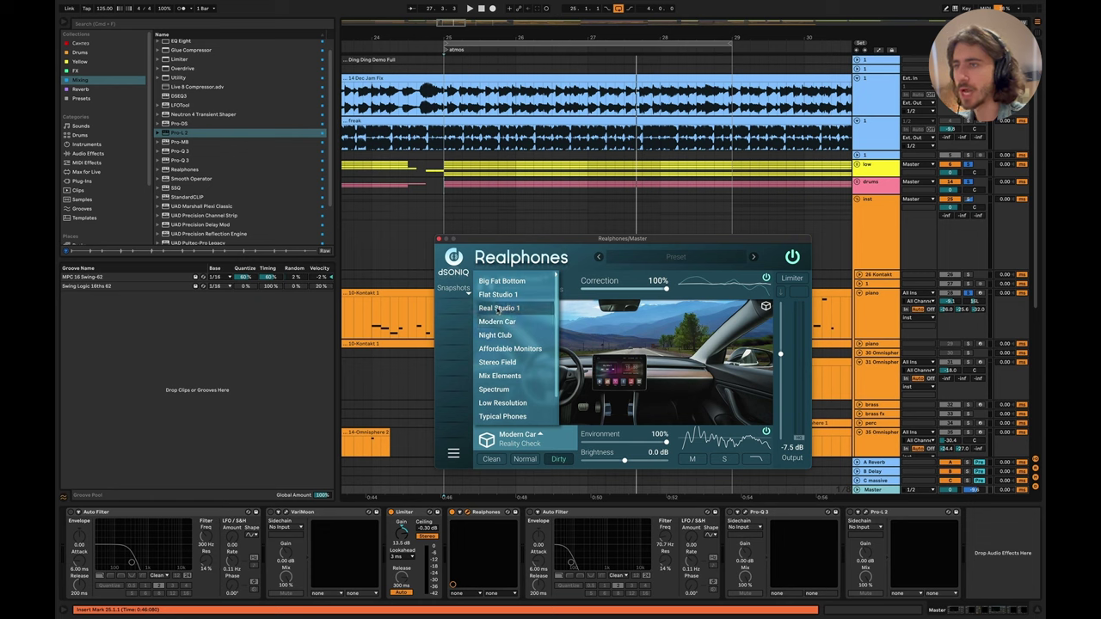
pyautogui.click(515, 308)
pyautogui.press('space')
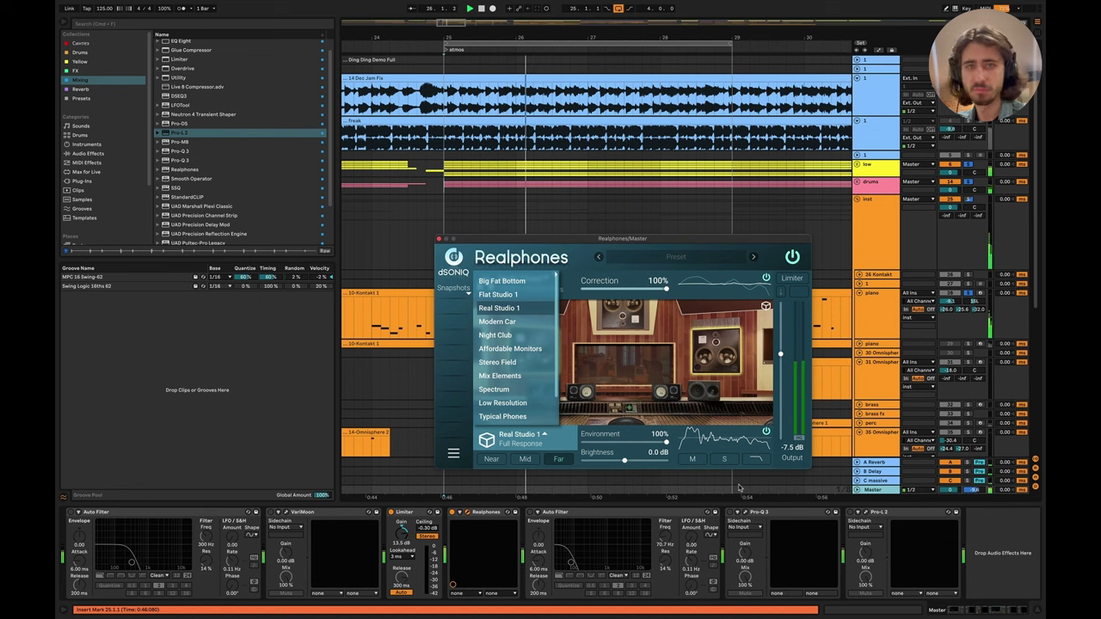
pyautogui.press('space')
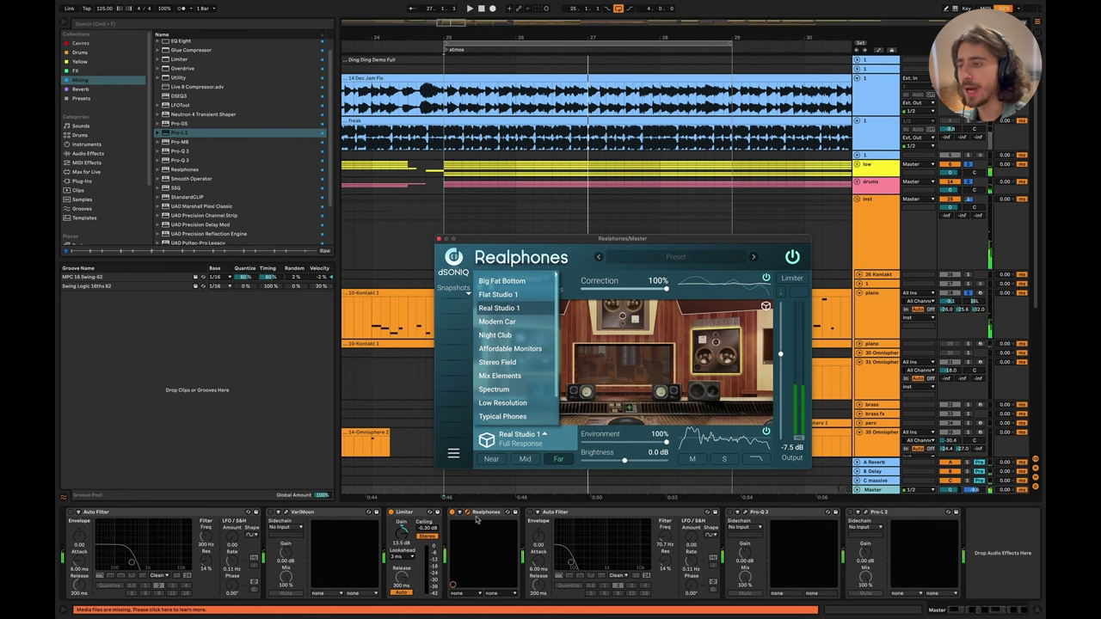
pyautogui.click(473, 514)
pyautogui.click(451, 513)
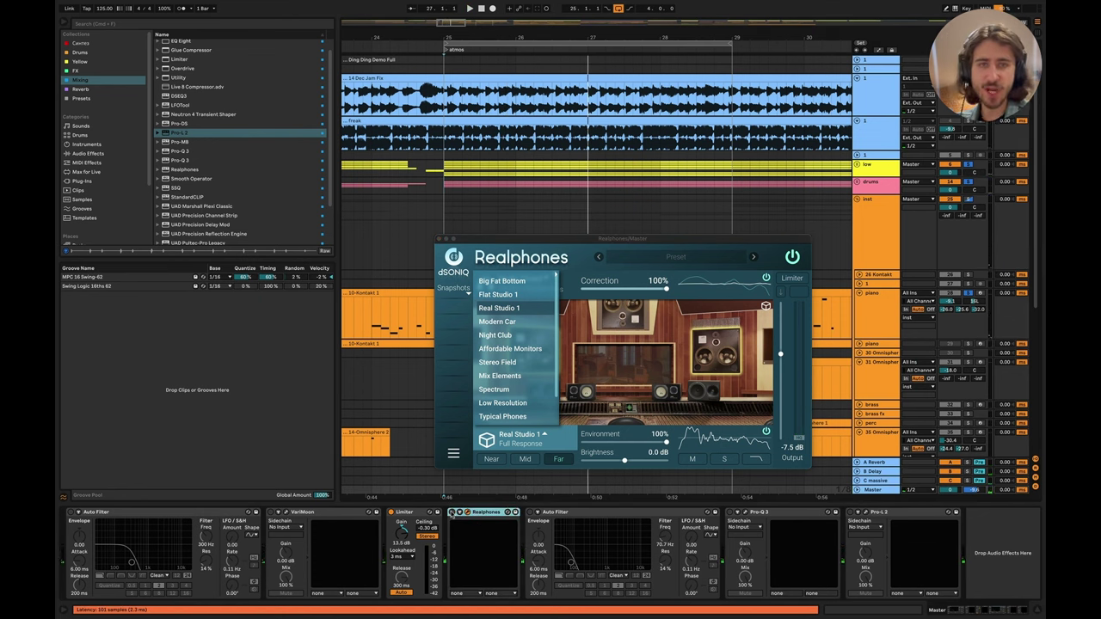